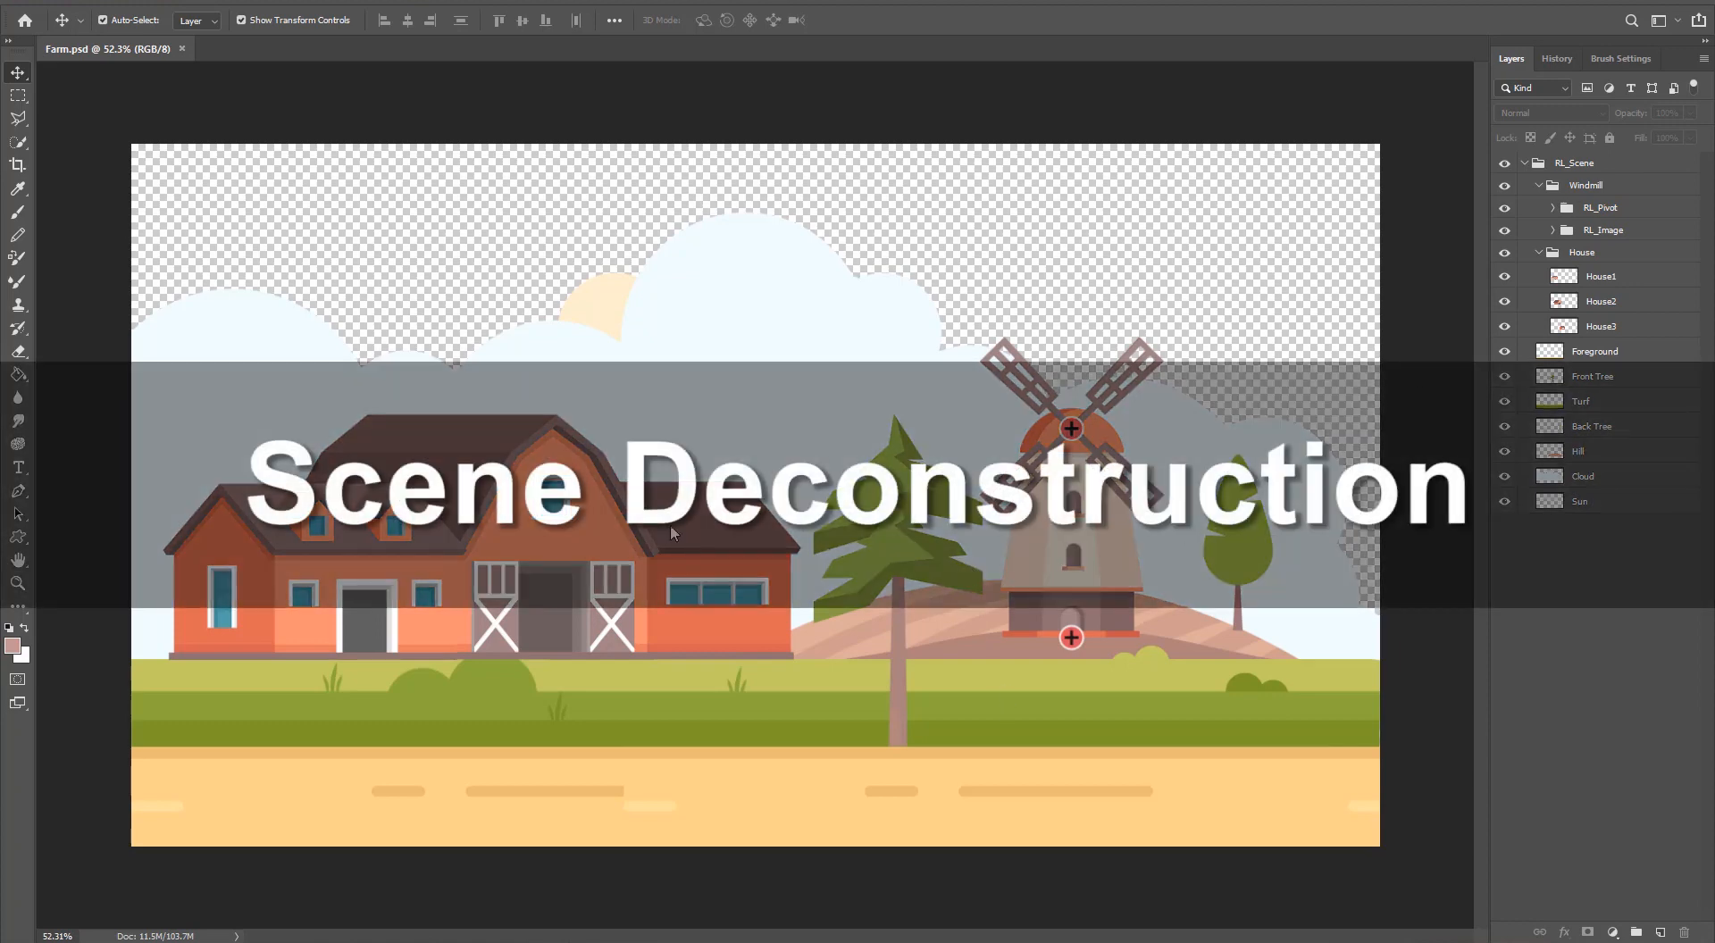
Inspect the RL_Scene group structure, selecting the House2 layer and House group, and collapse the House and Windmill groups
click(607, 539)
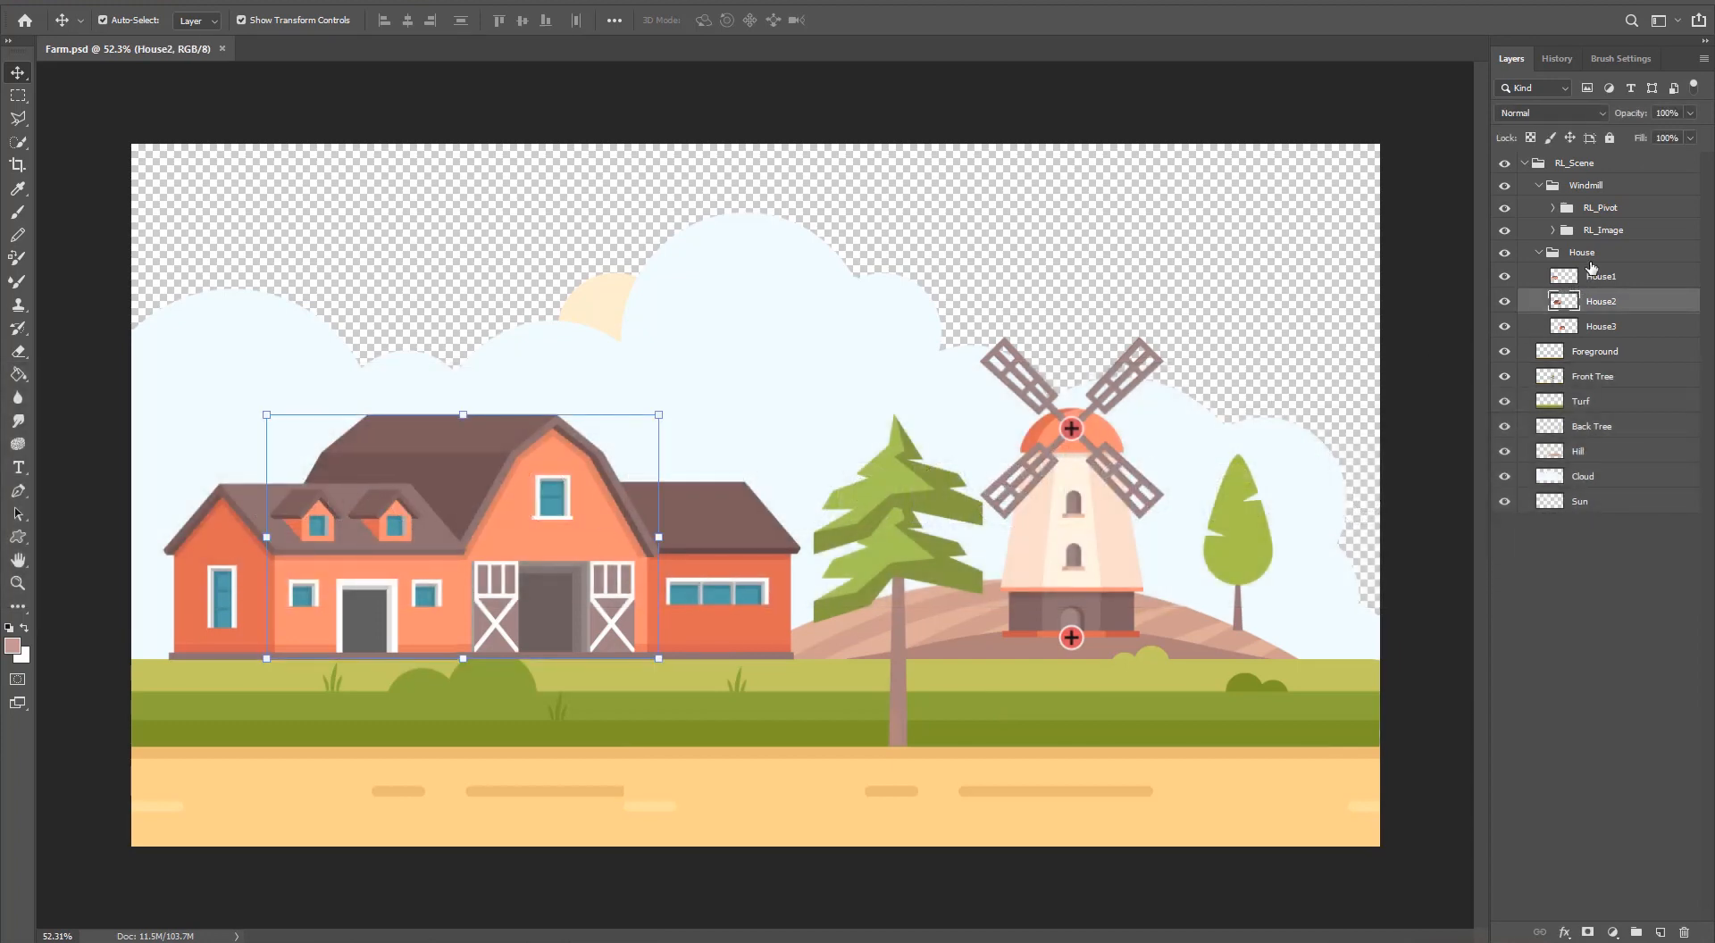
click(1591, 254)
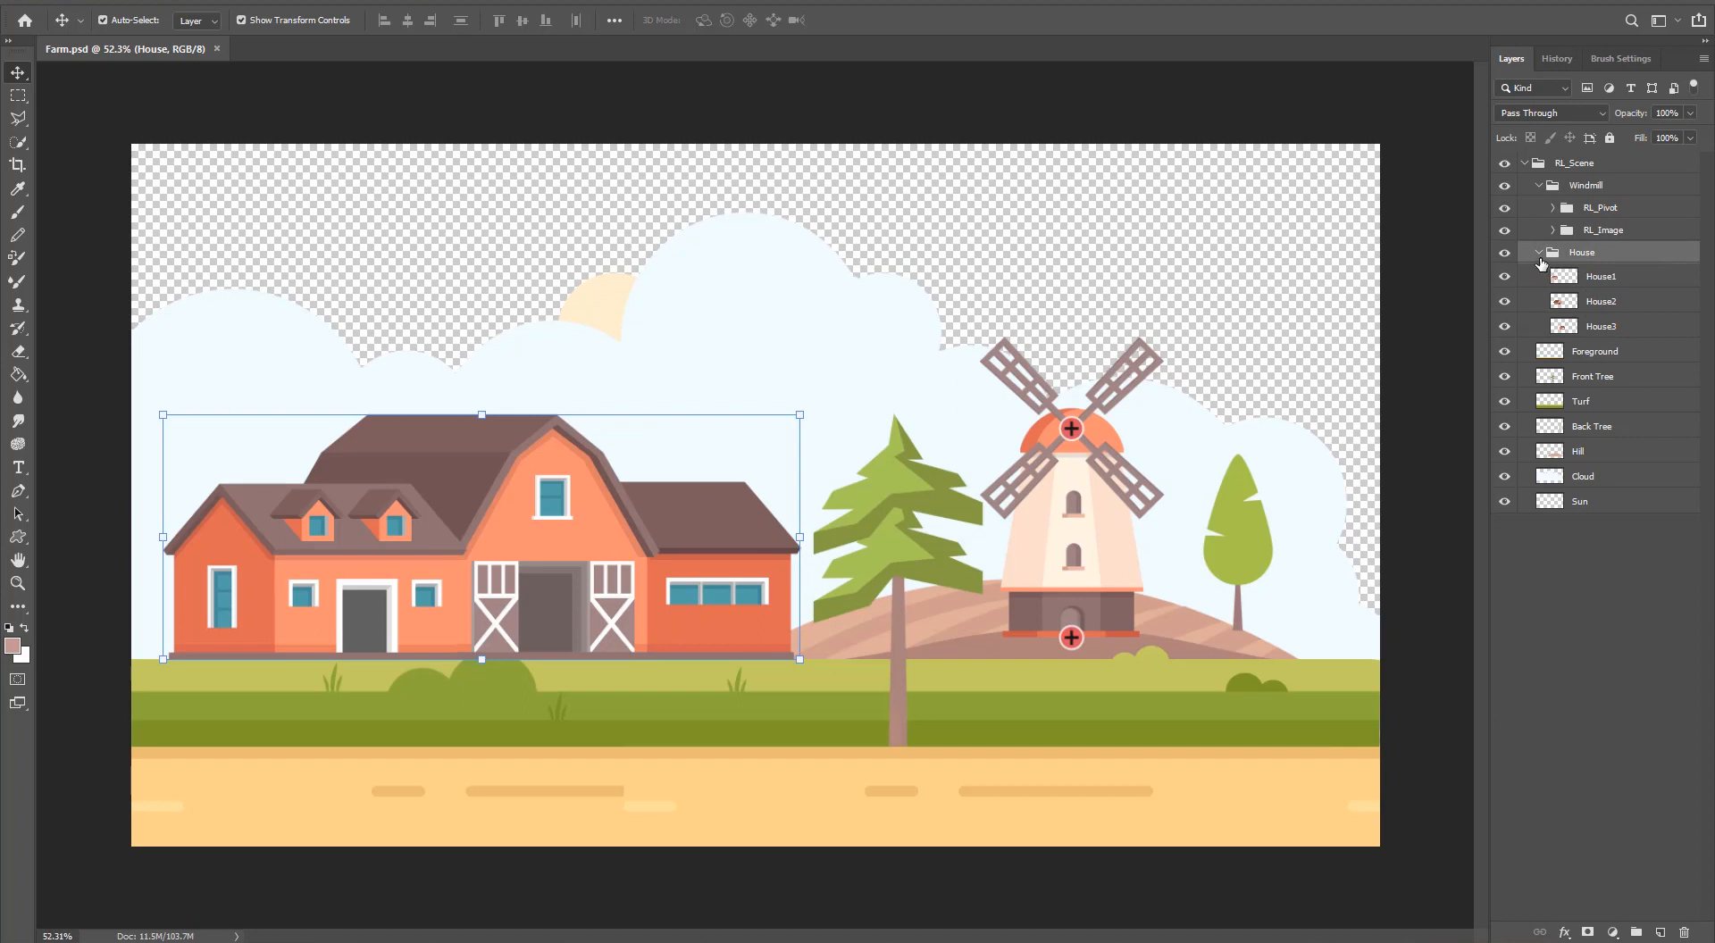
click(1539, 256)
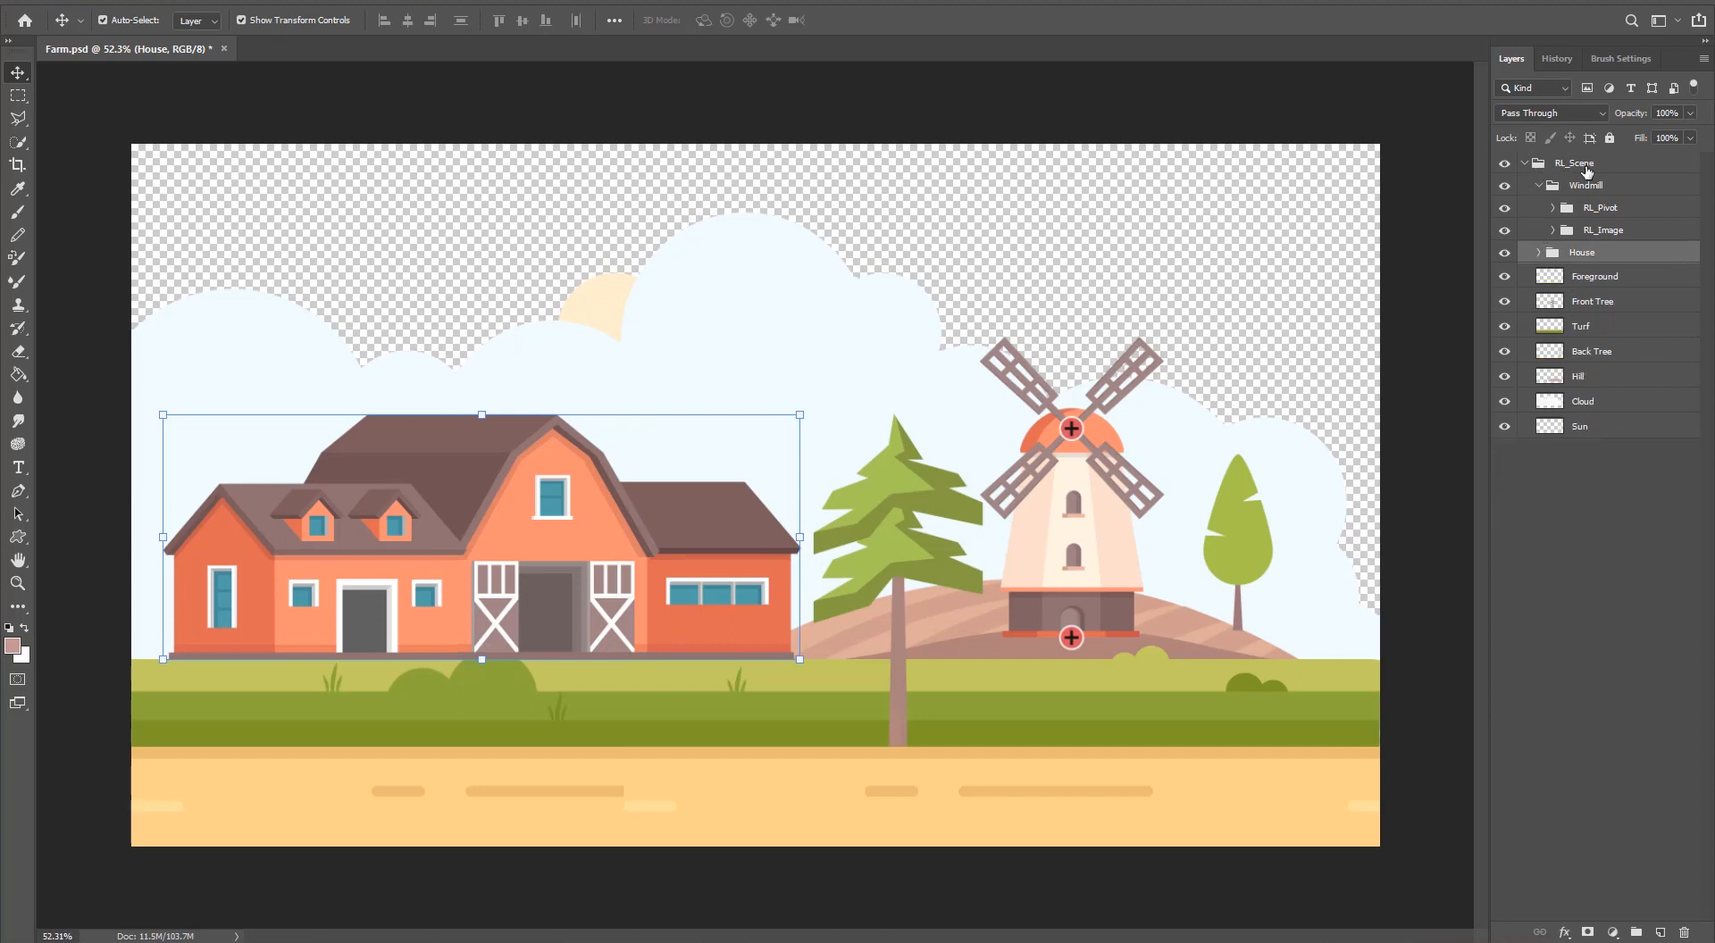
click(1587, 170)
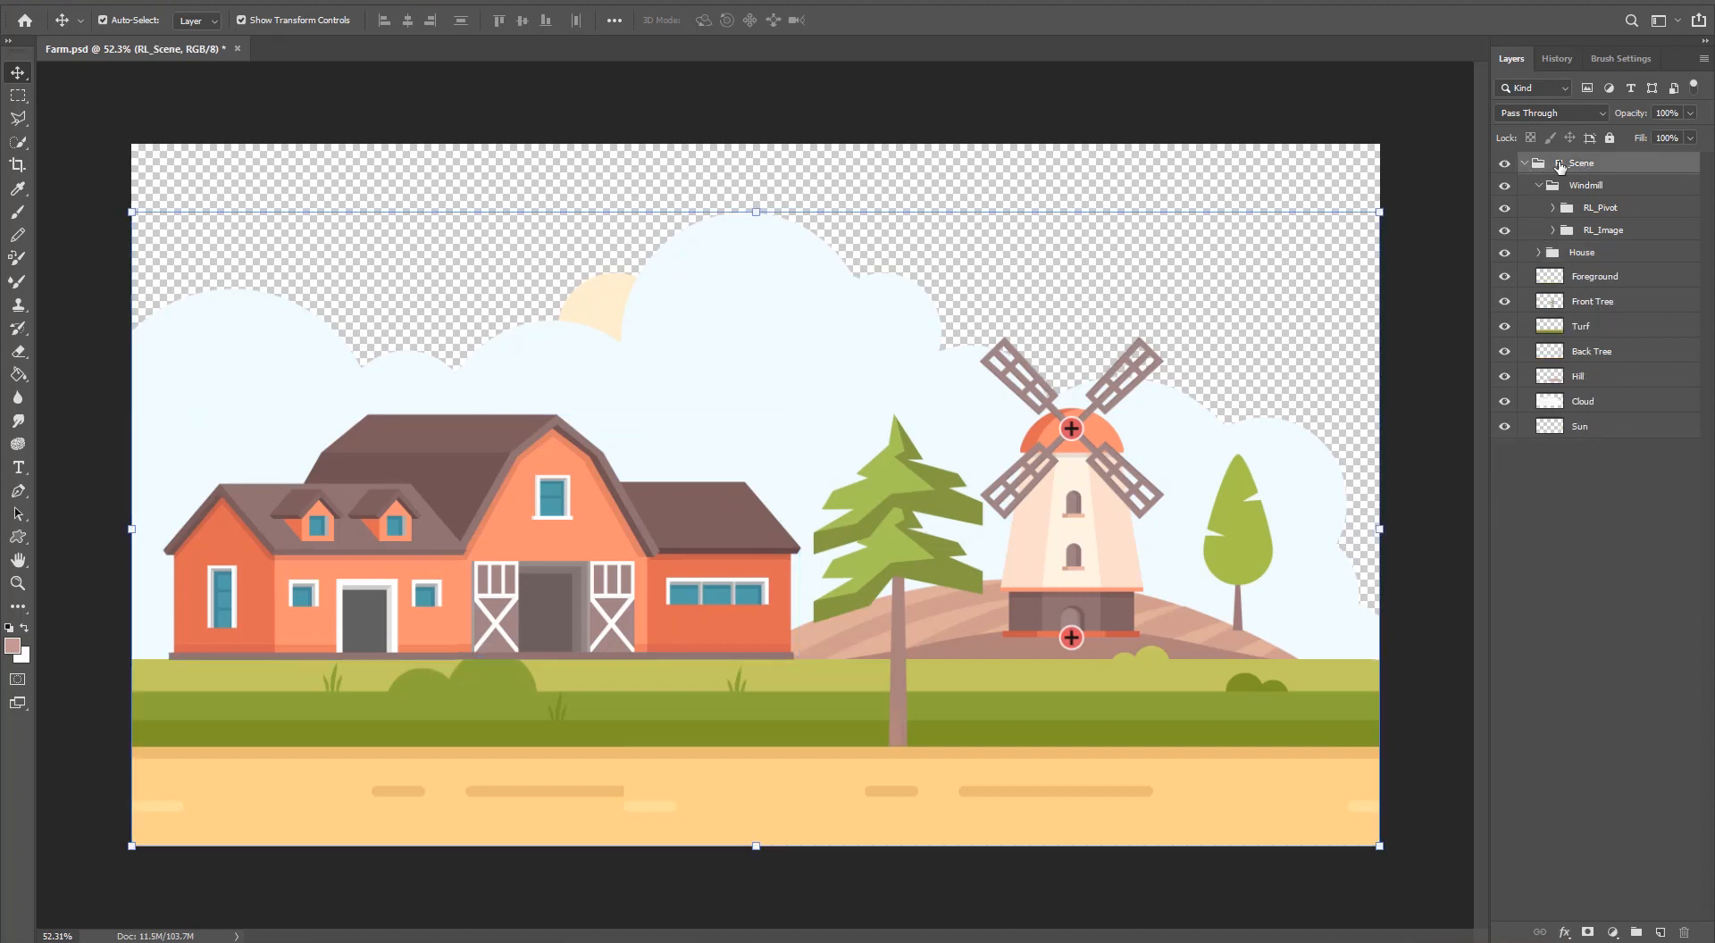
click(1526, 164)
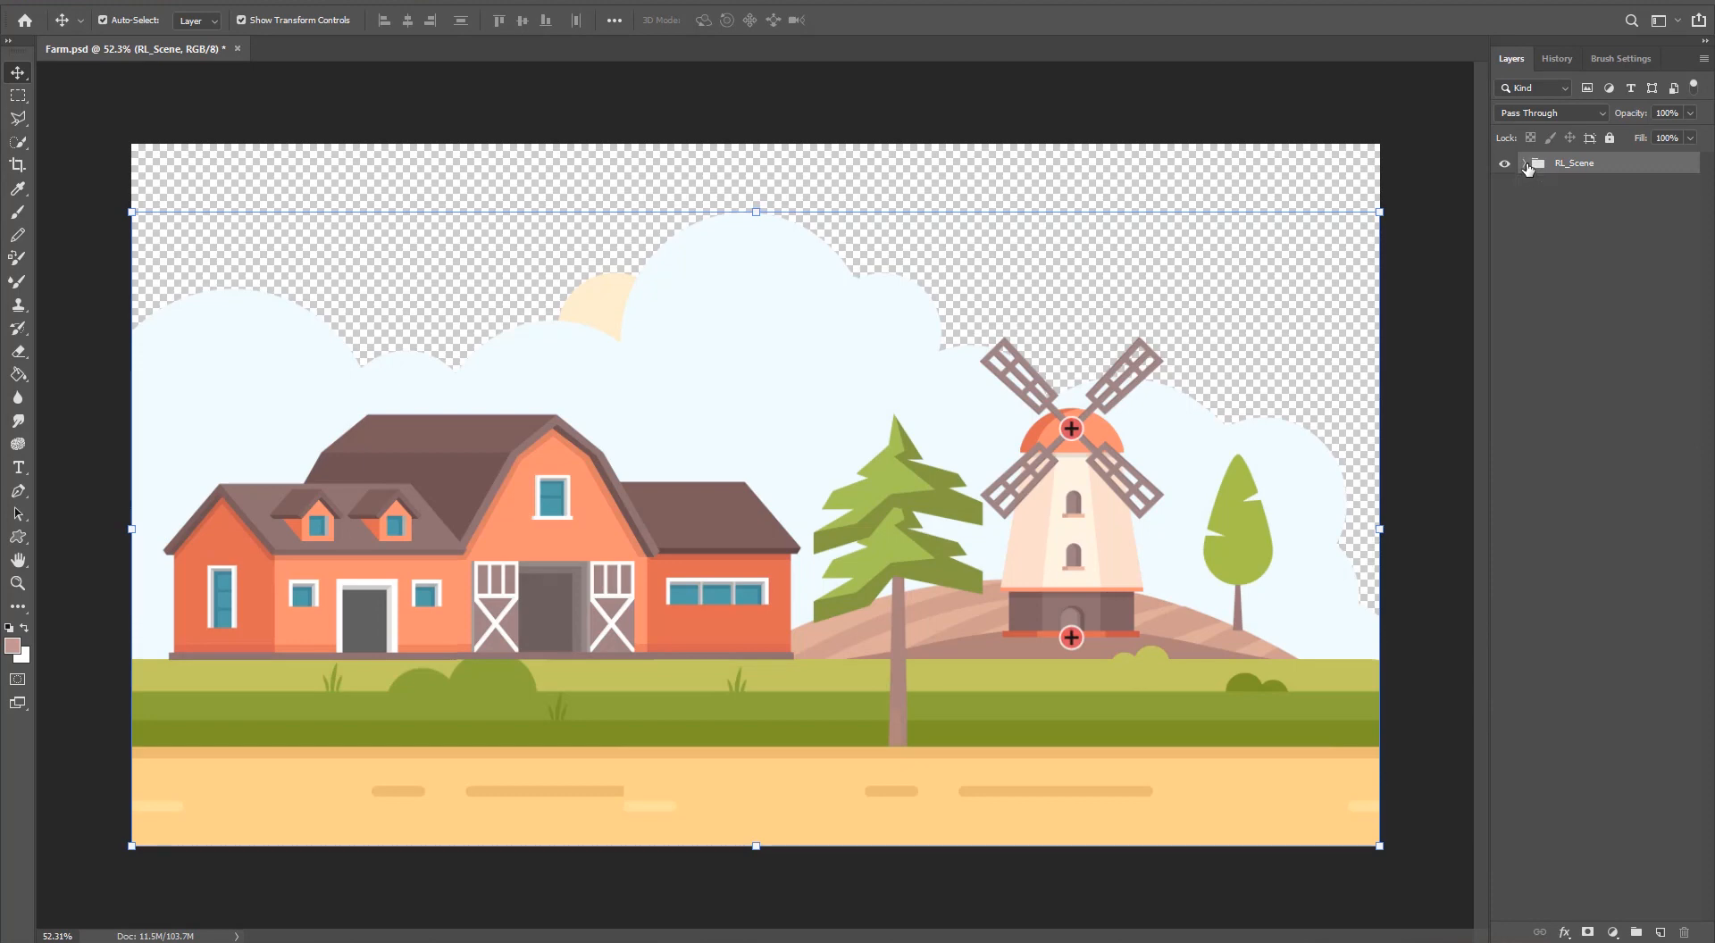
click(1526, 165)
click(1539, 186)
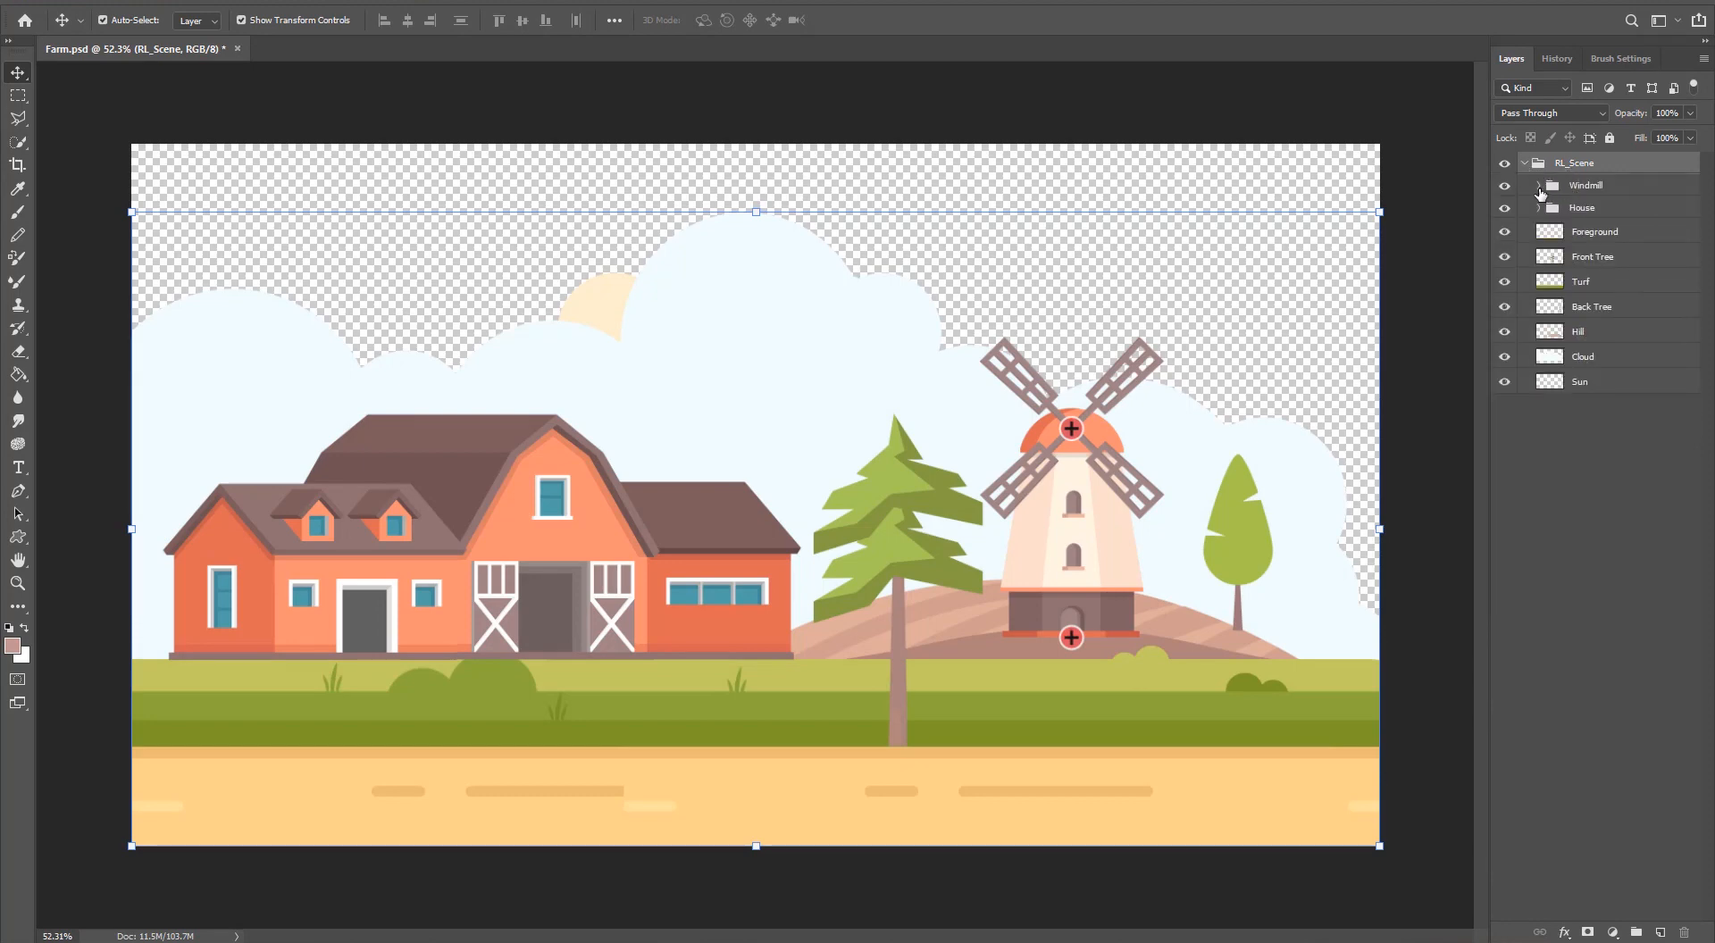
Try moving the Foreground and Turf layers on the canvas, and undo the moves
click(1591, 236)
drag(1342, 786, 1306, 640)
key(ctrl+z)
key(ctrl+z)
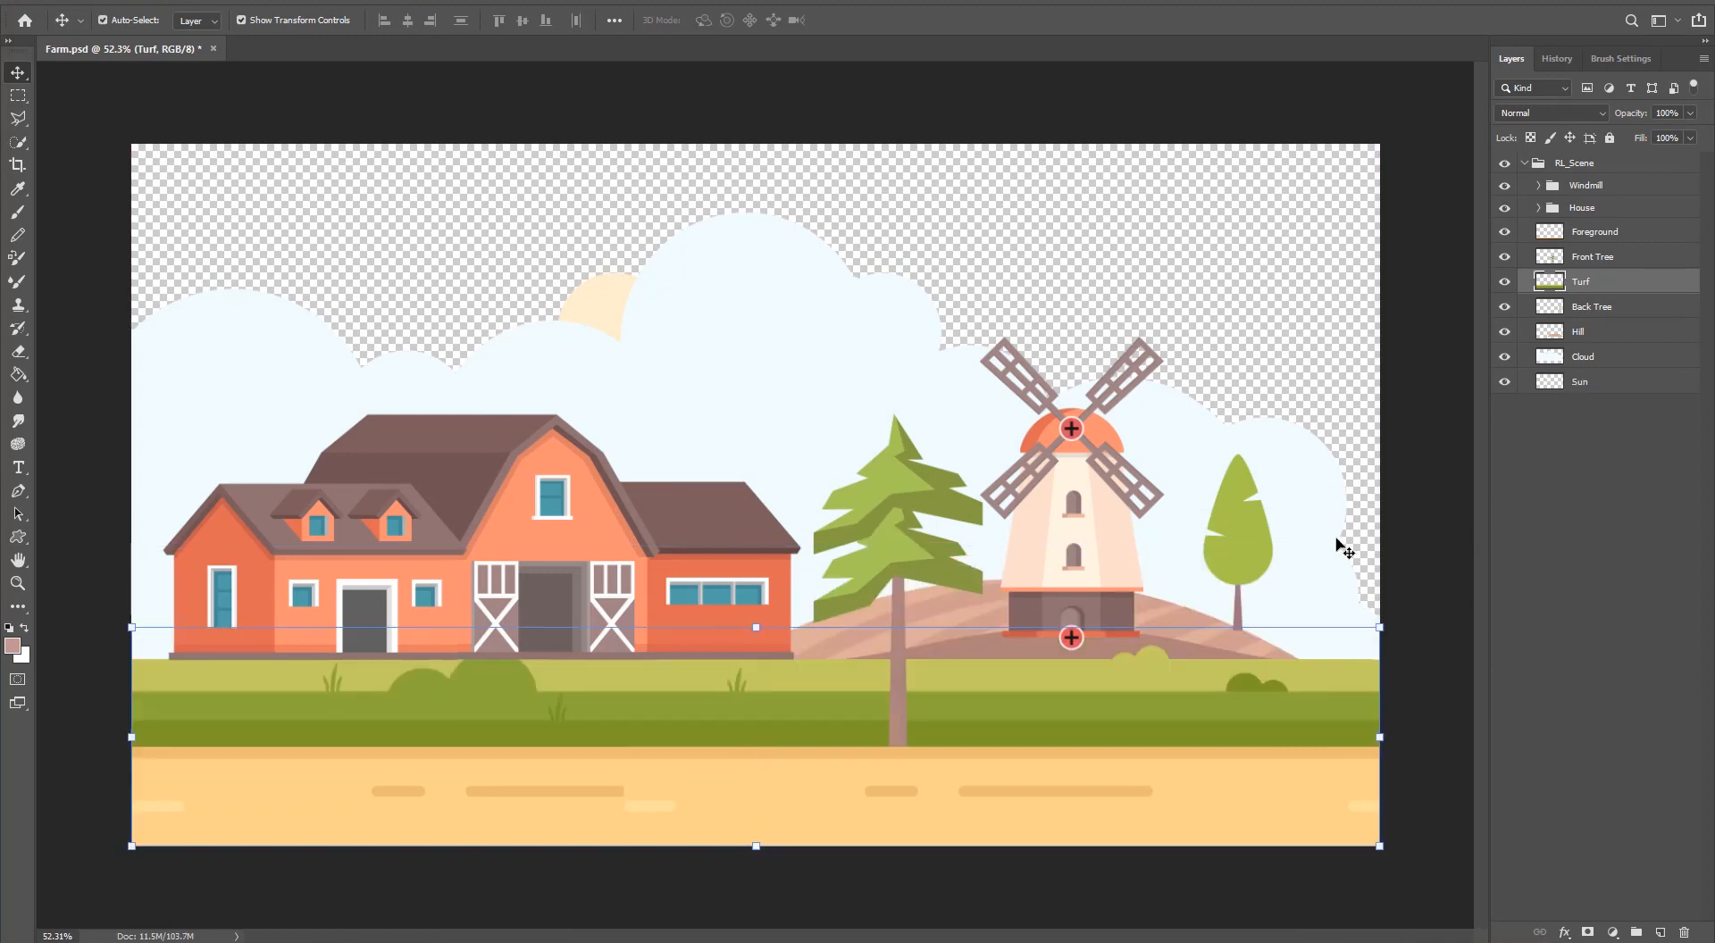
Select the Front Tree and Hill layers and the RL_Scene group in turn to examine what each contains
click(1266, 557)
click(915, 553)
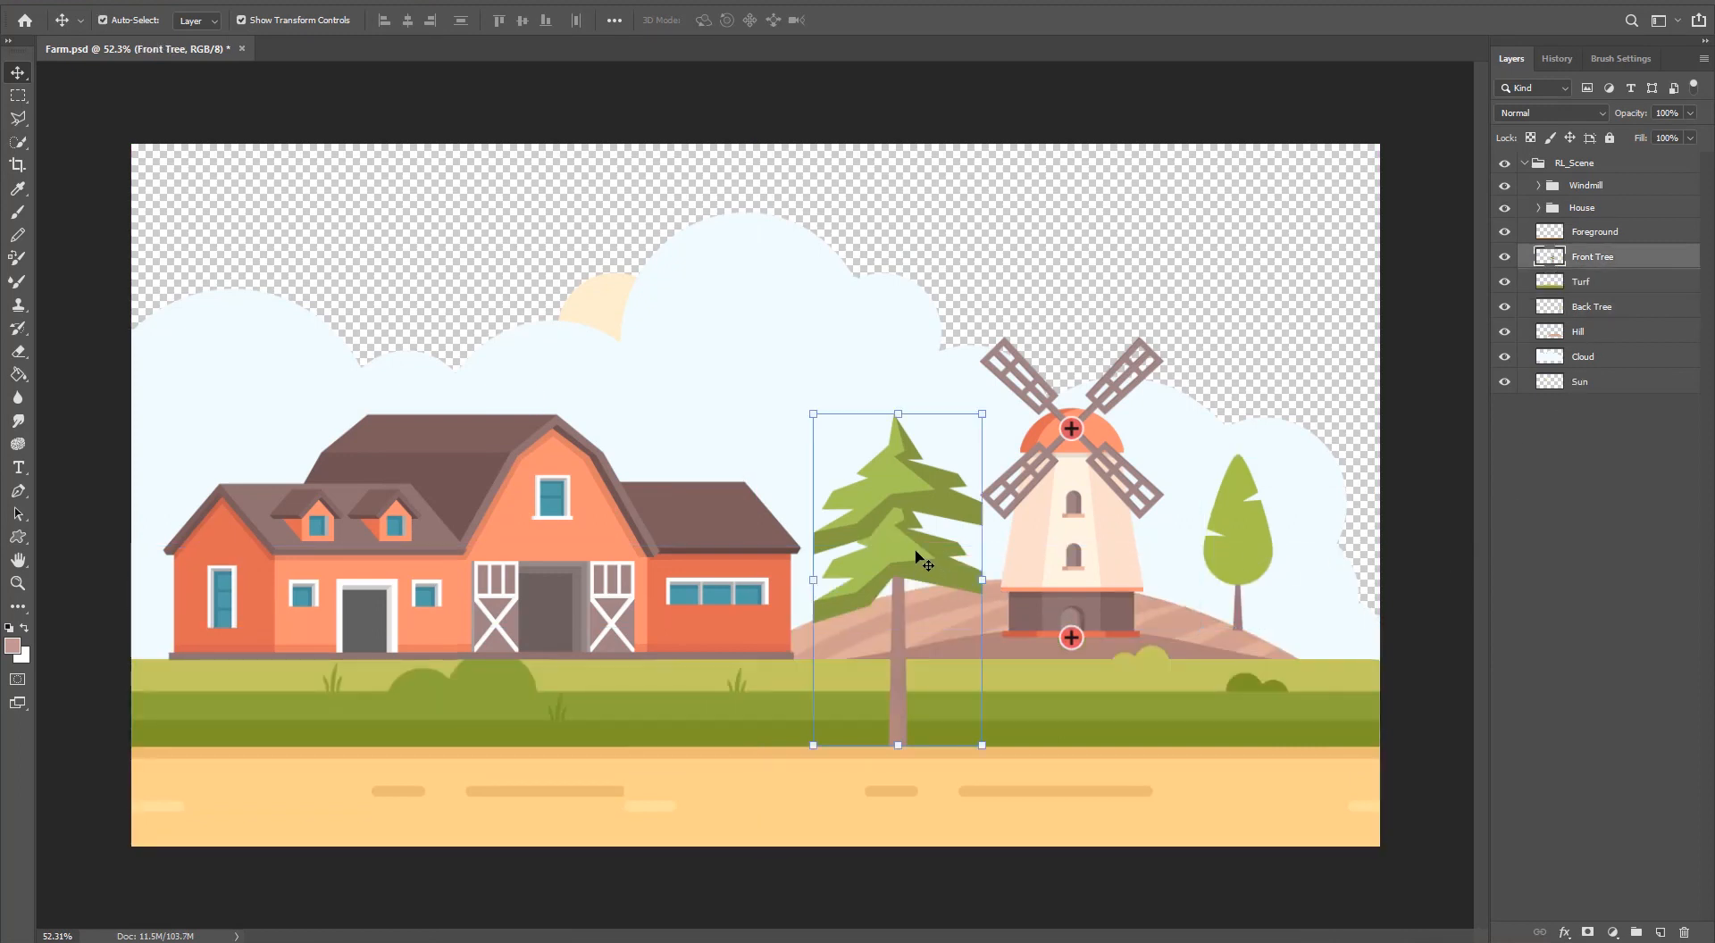
click(1585, 339)
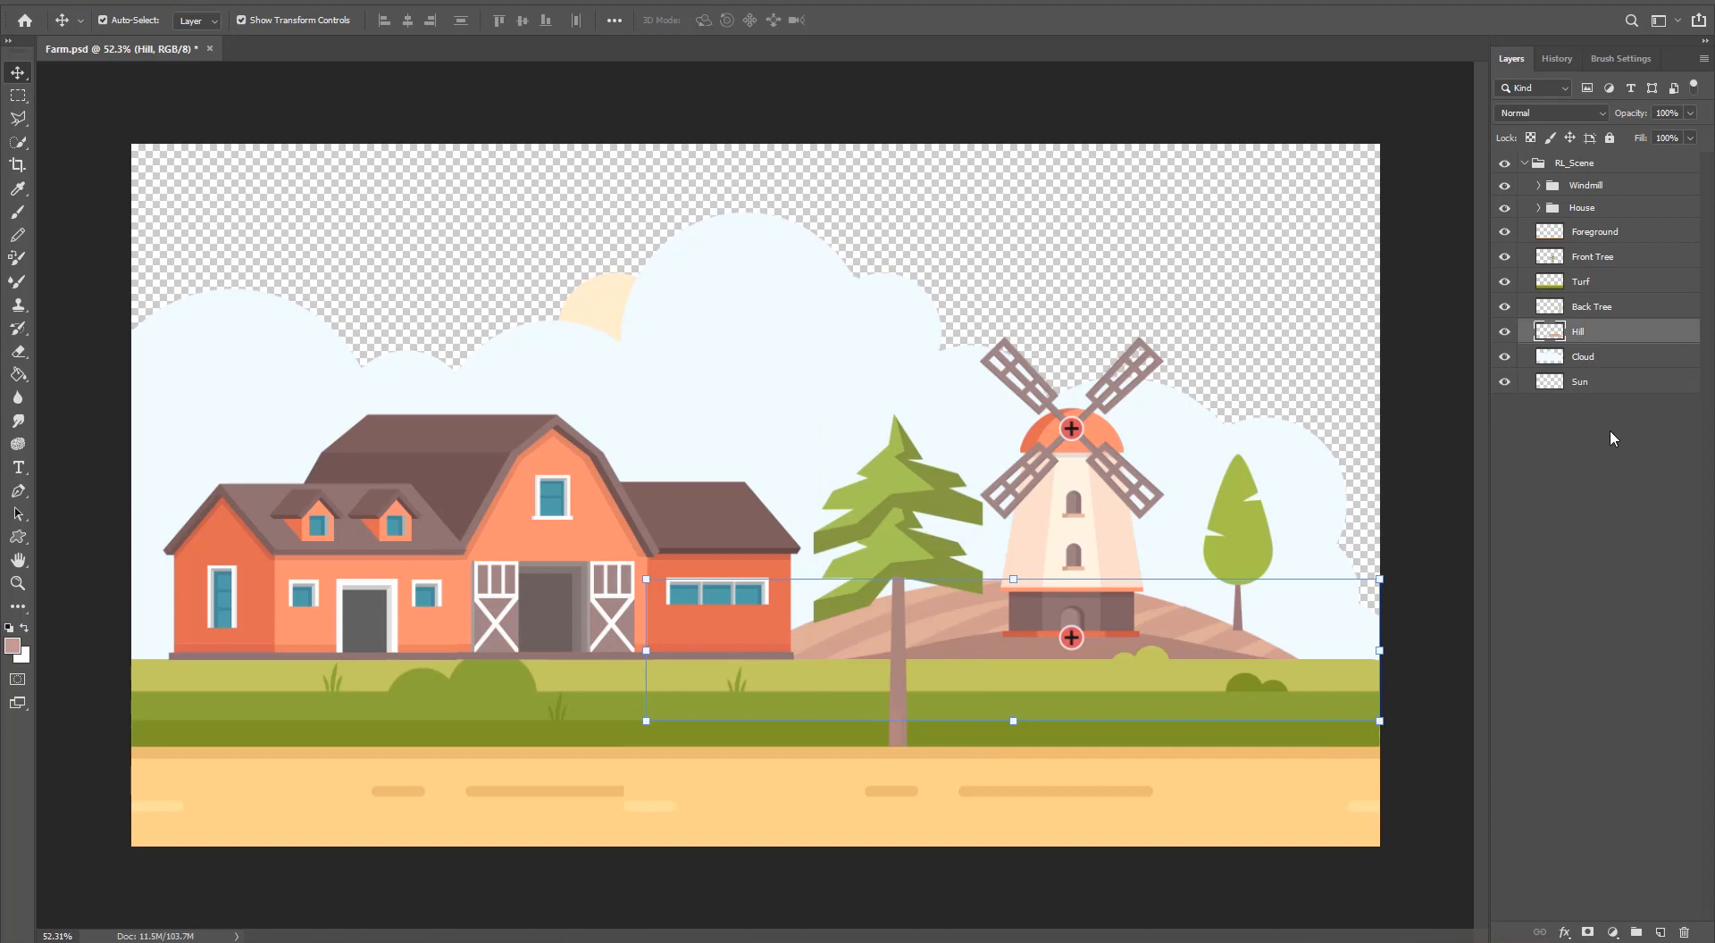
click(1574, 166)
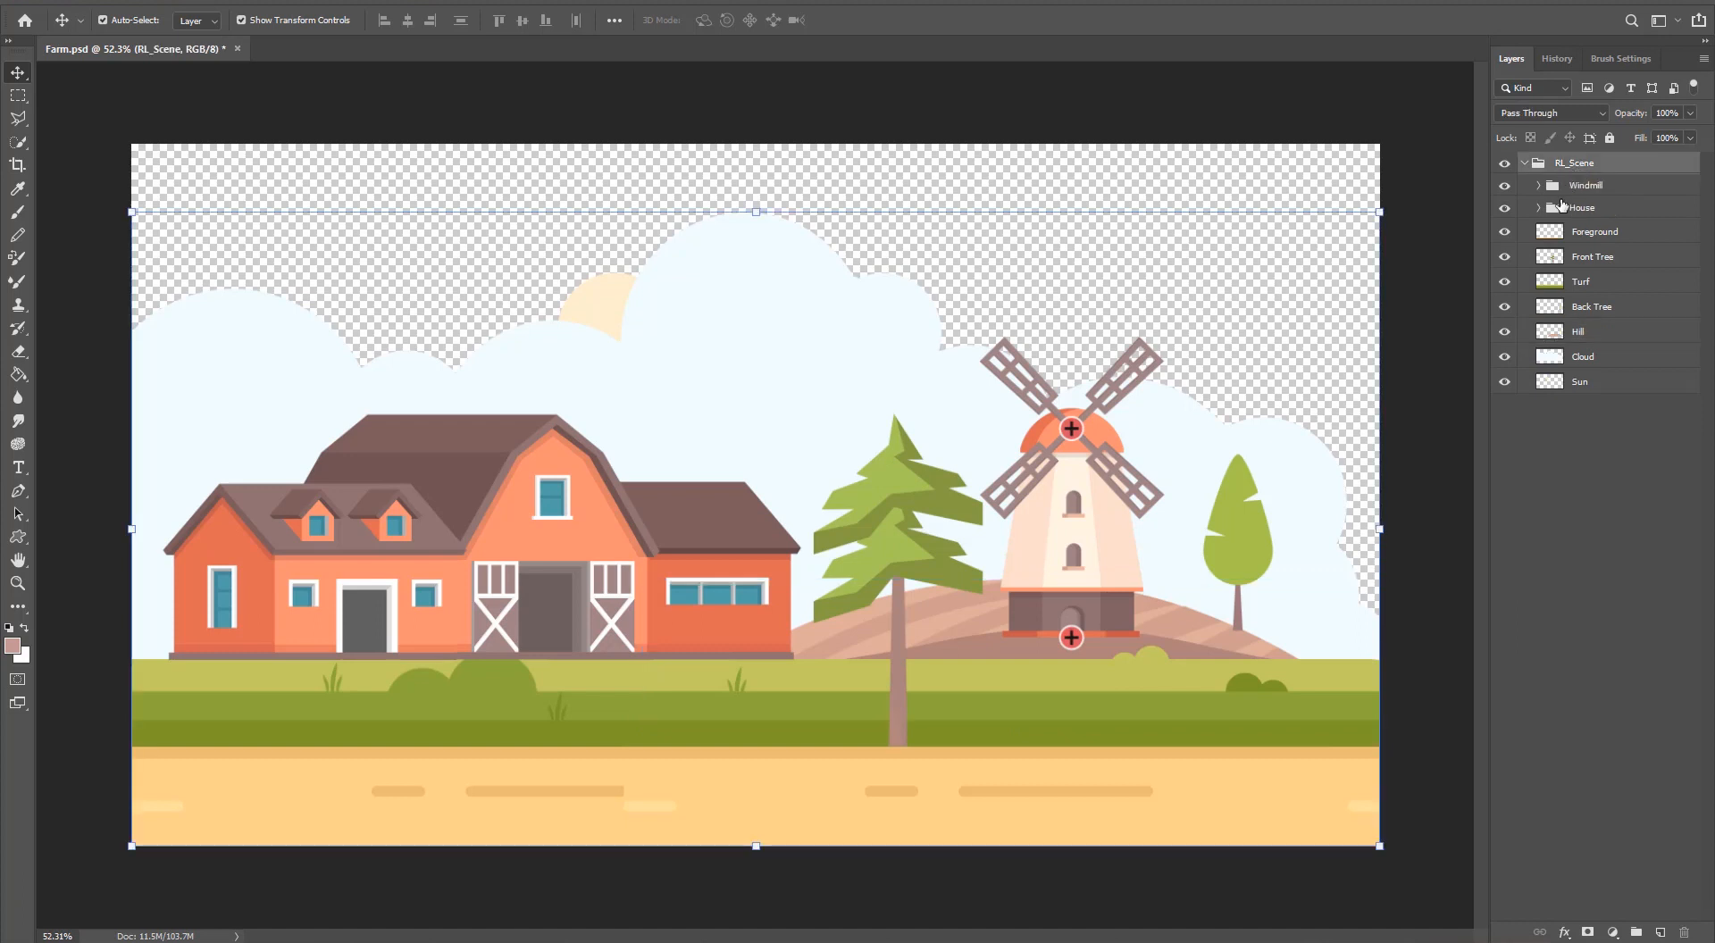
Bring the Farm Photoshop file from the Speed Up Scene Creation through Template folder into the Cartoon Animator 4 stage
key(alt+Tab)
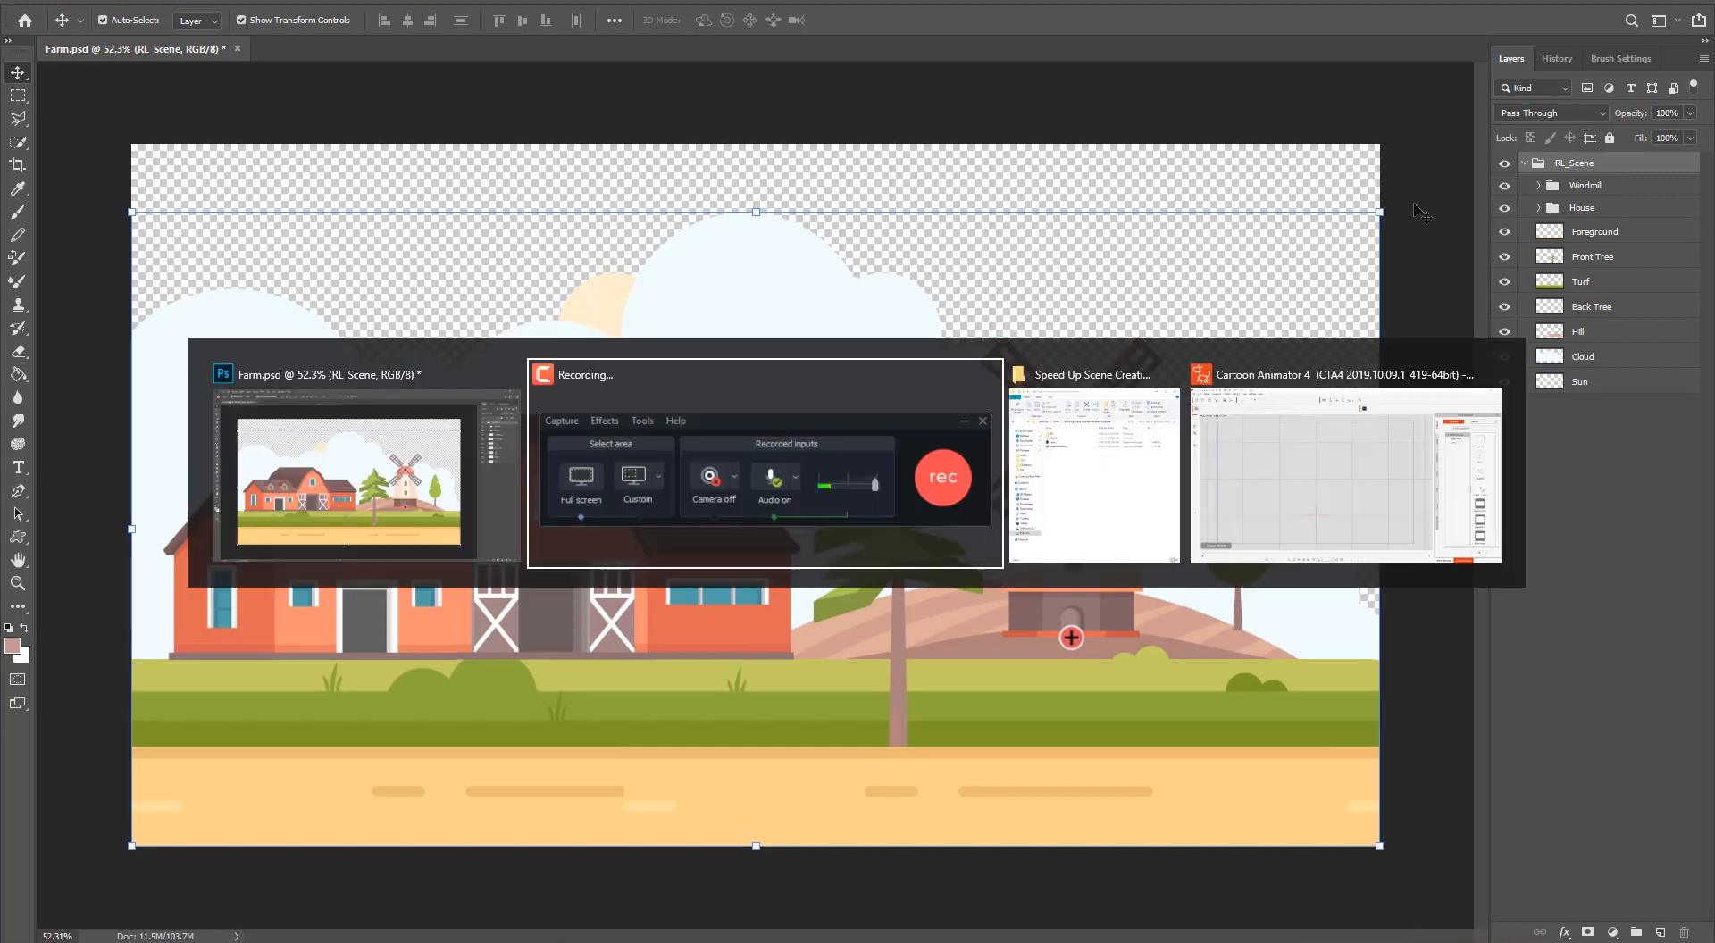
key(Tab)
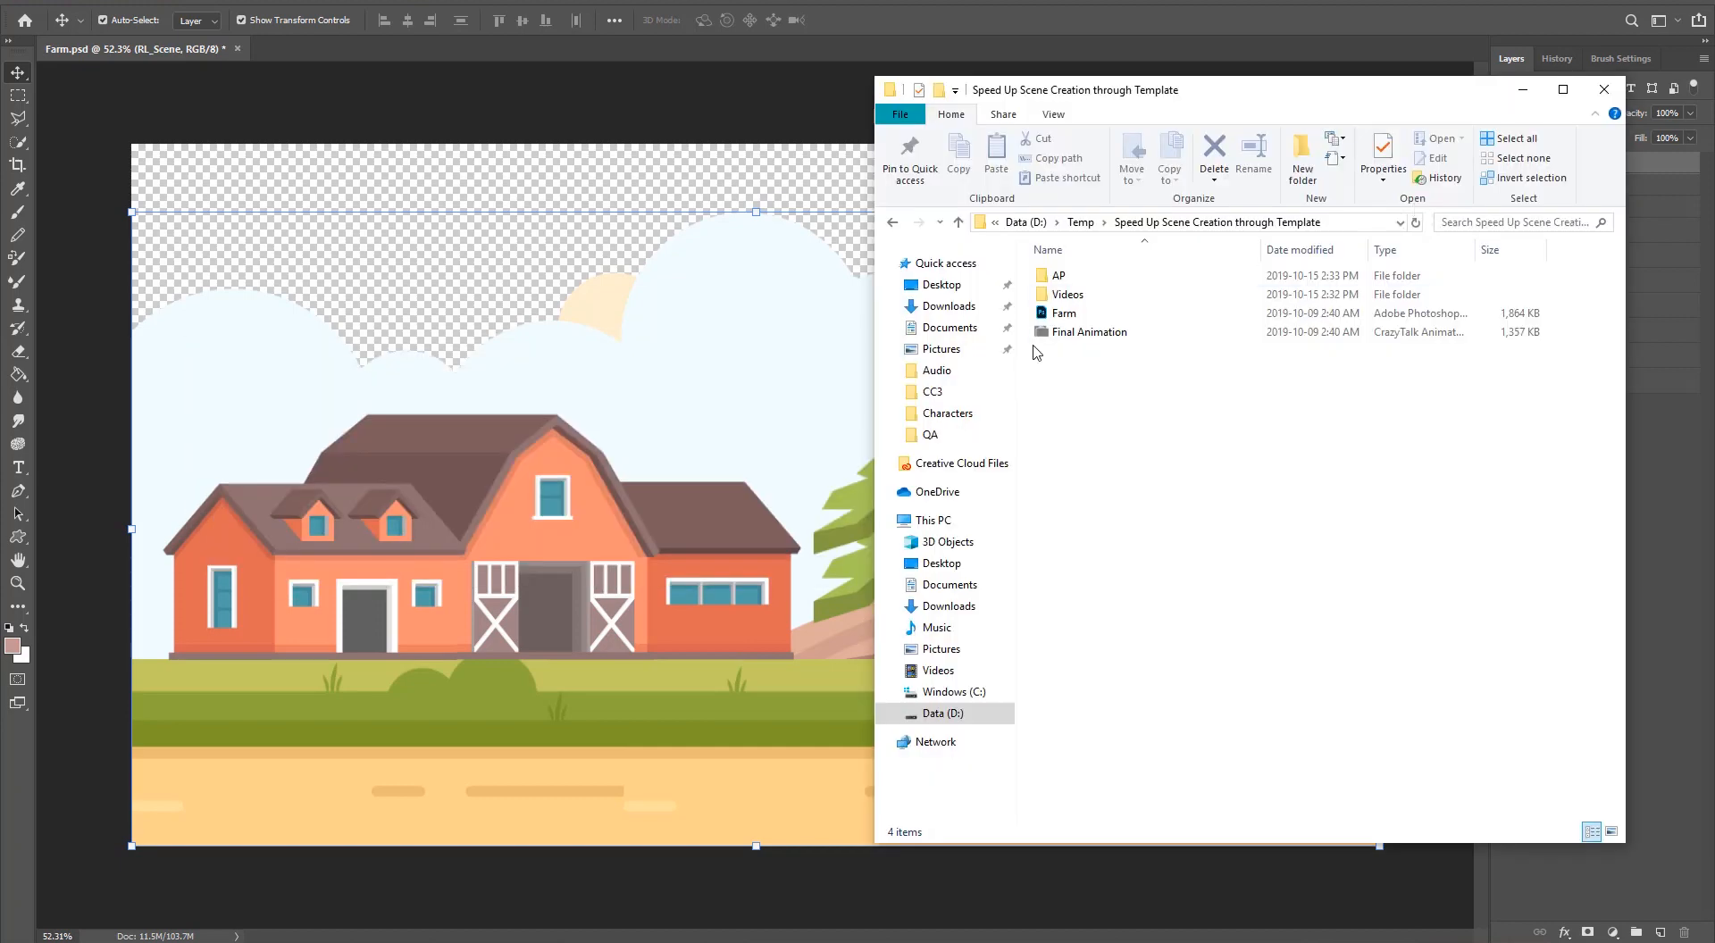
click(1056, 317)
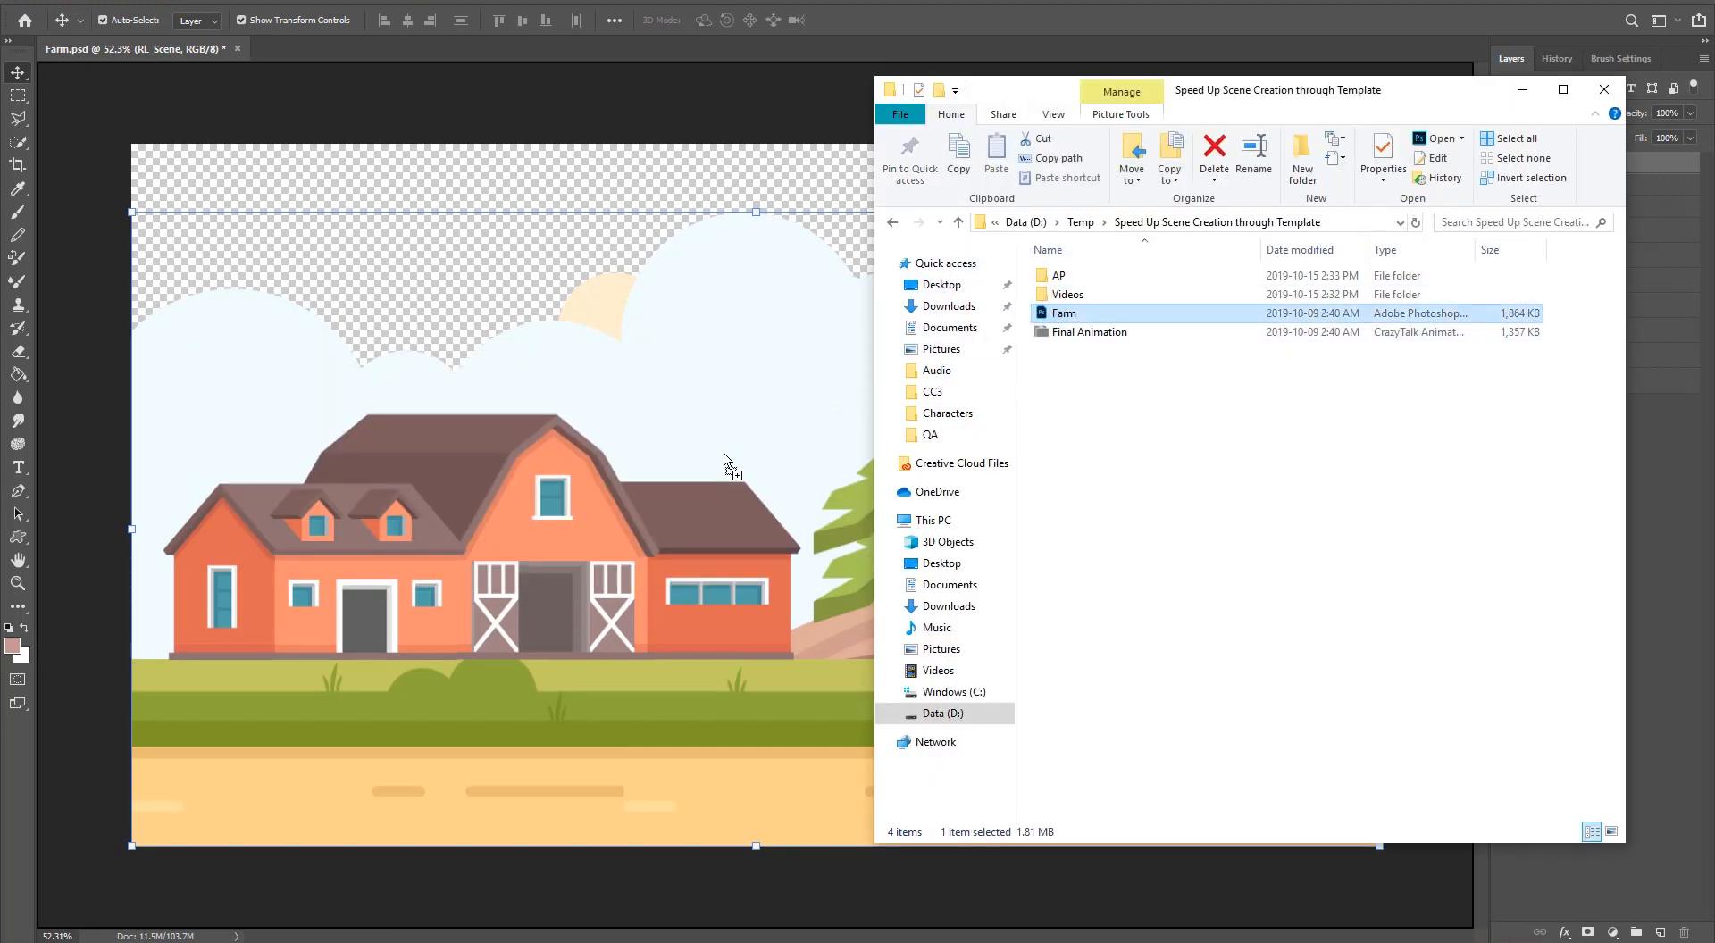
key(alt+Tab)
key(Tab)
key(Tab)
drag(731, 452, 723, 479)
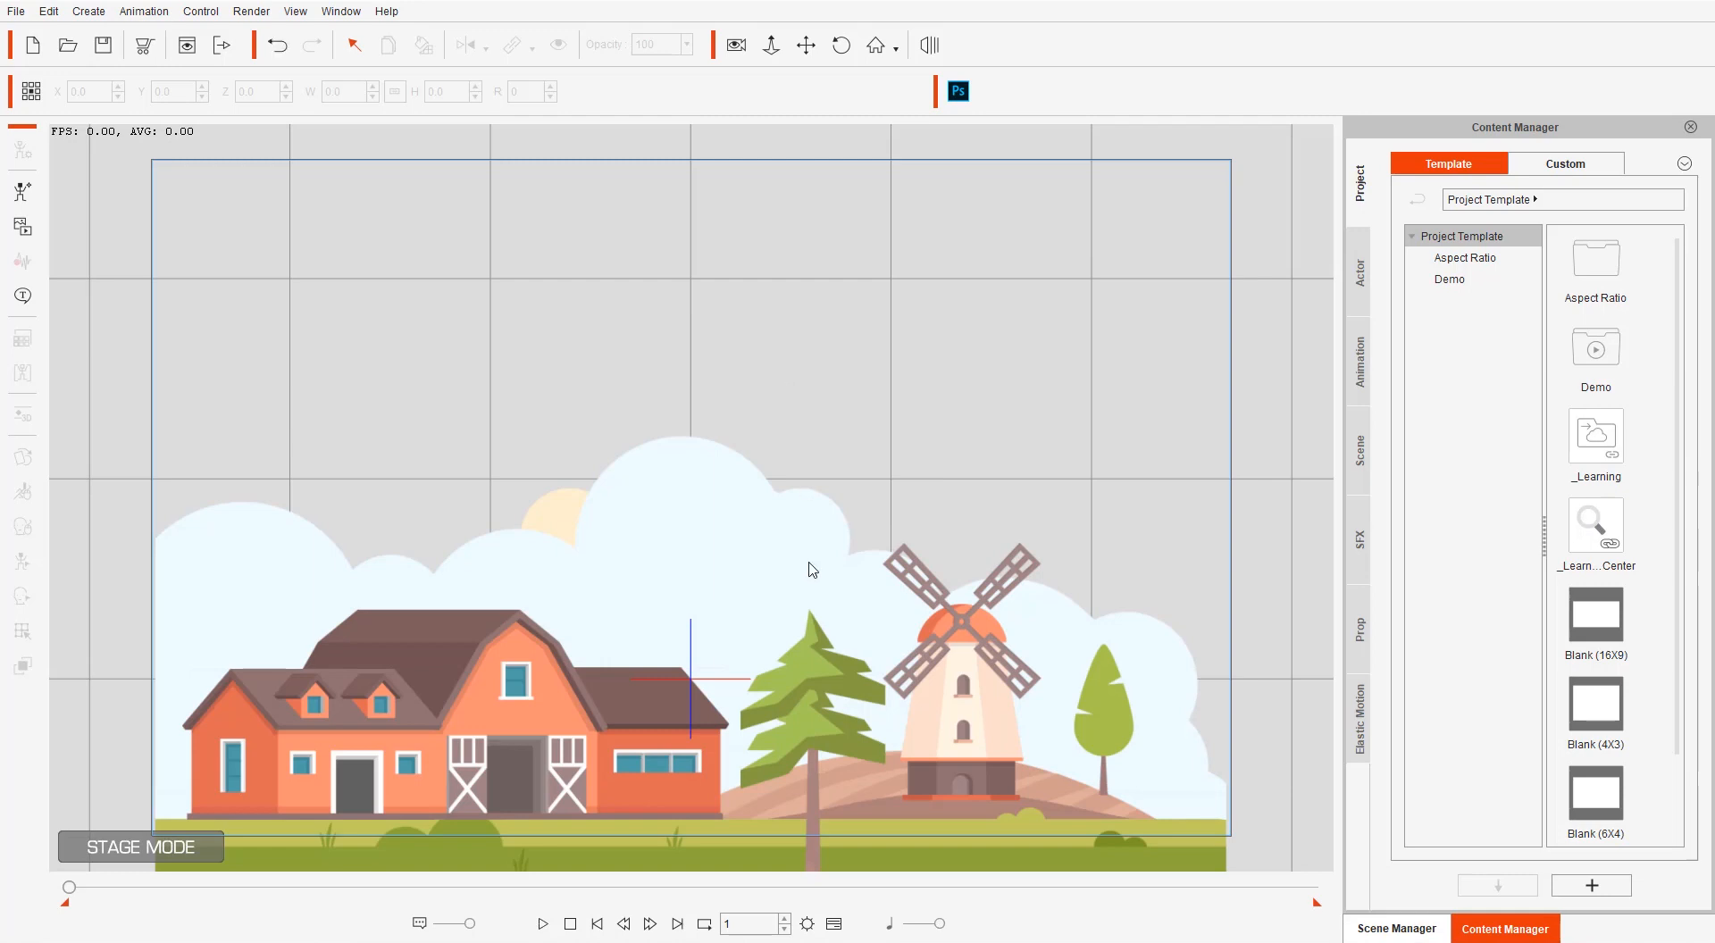
Open the Scene Manager and examine the imported Back Tree, Front Tree, Windmill, Foreground and House items one by one
drag(828, 673, 850, 496)
scroll(835, 372, up, 2)
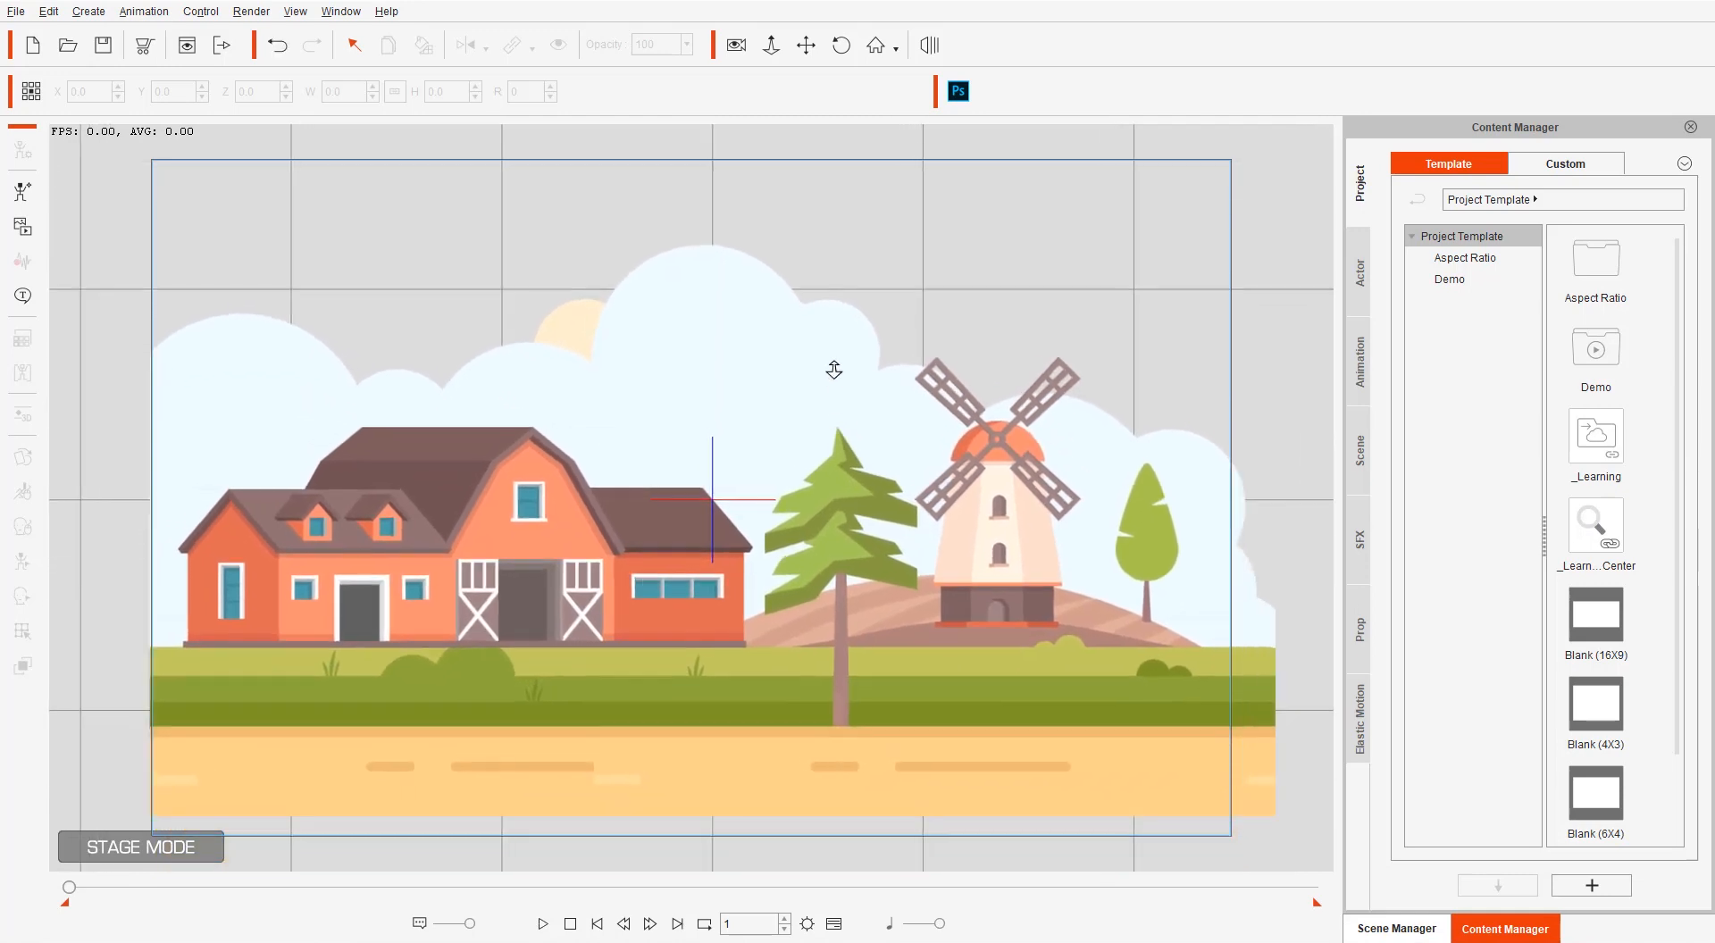
click(1390, 928)
click(1512, 310)
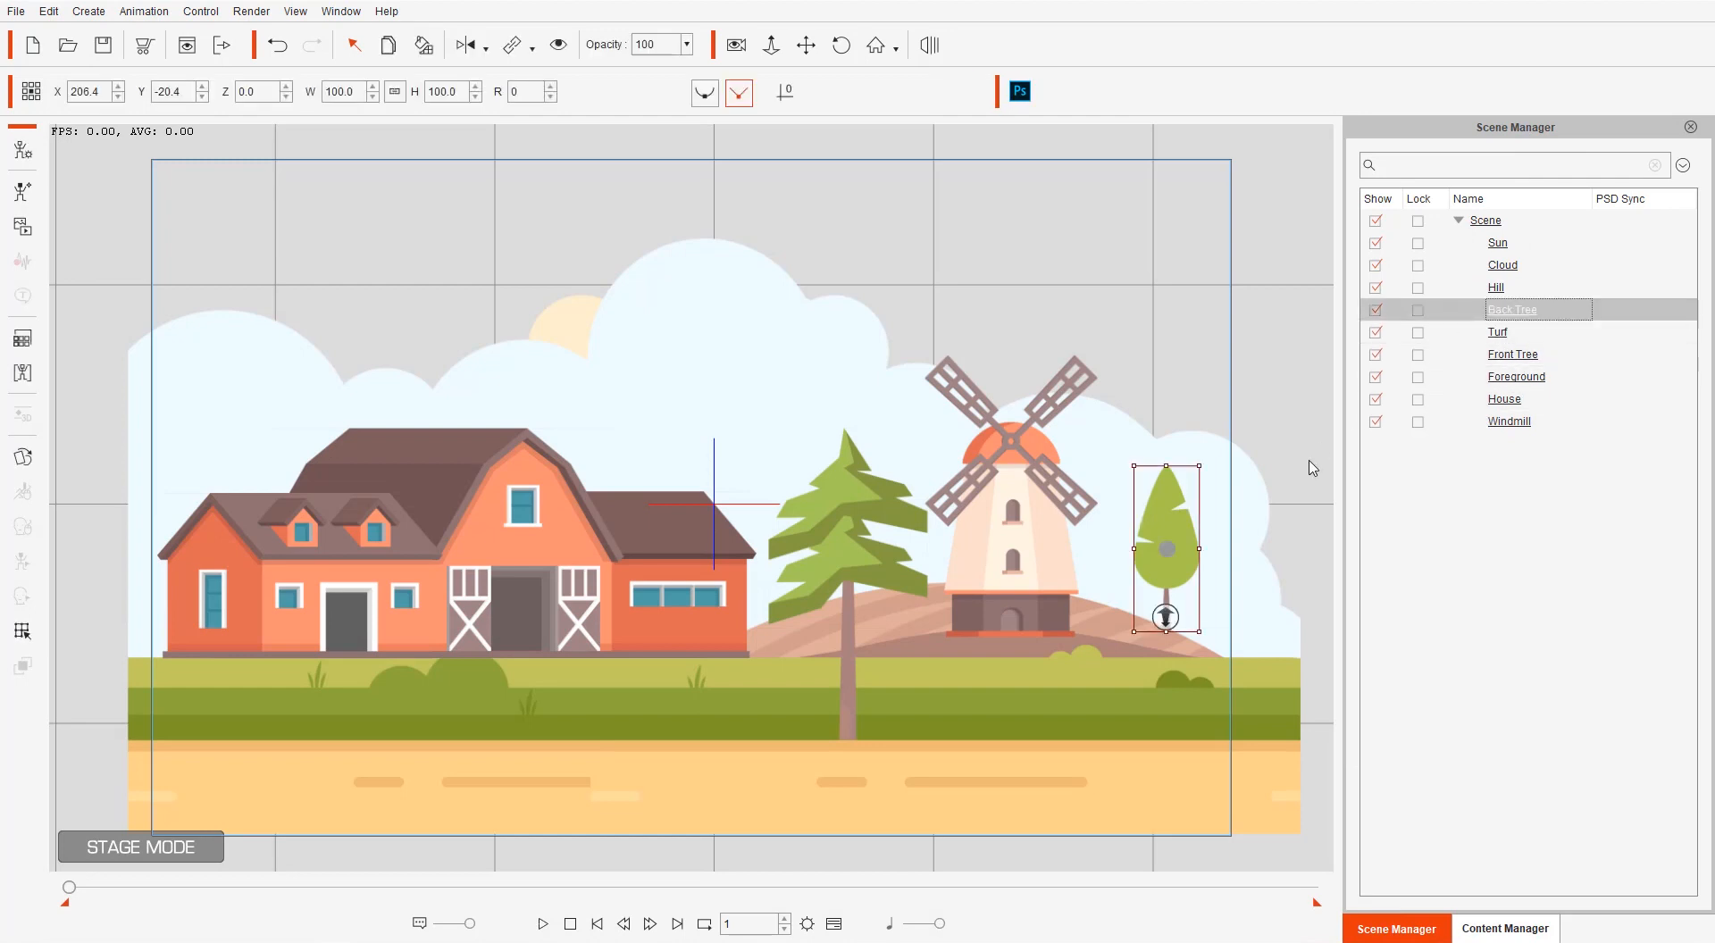
click(1510, 357)
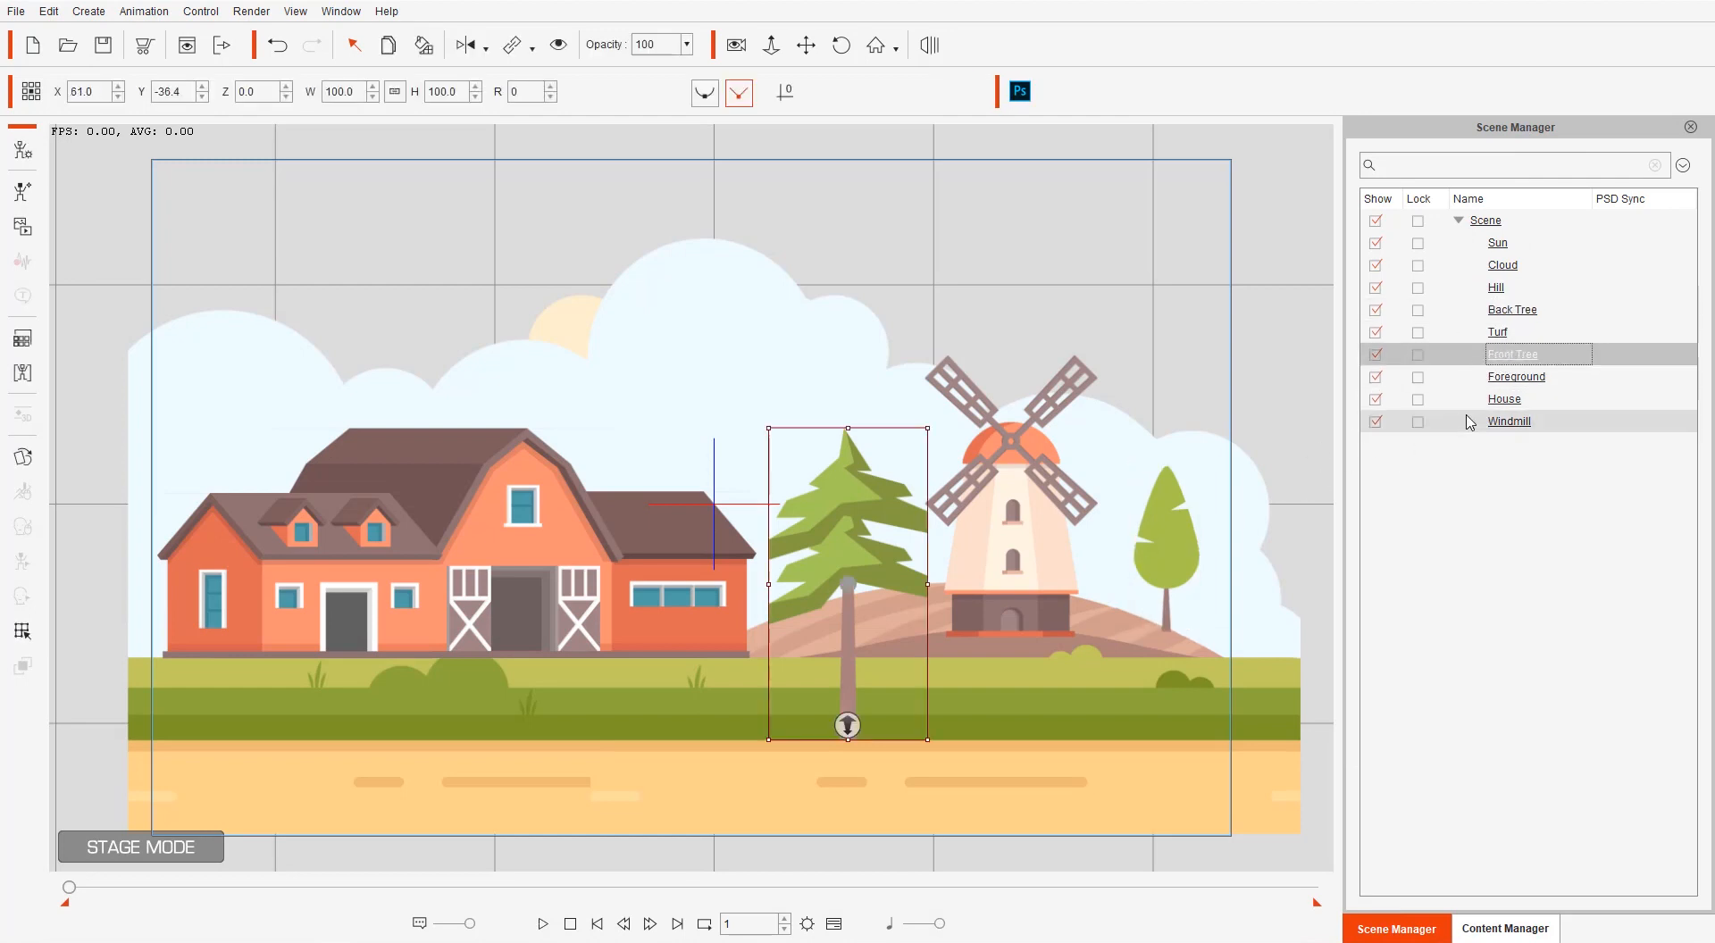
click(1491, 425)
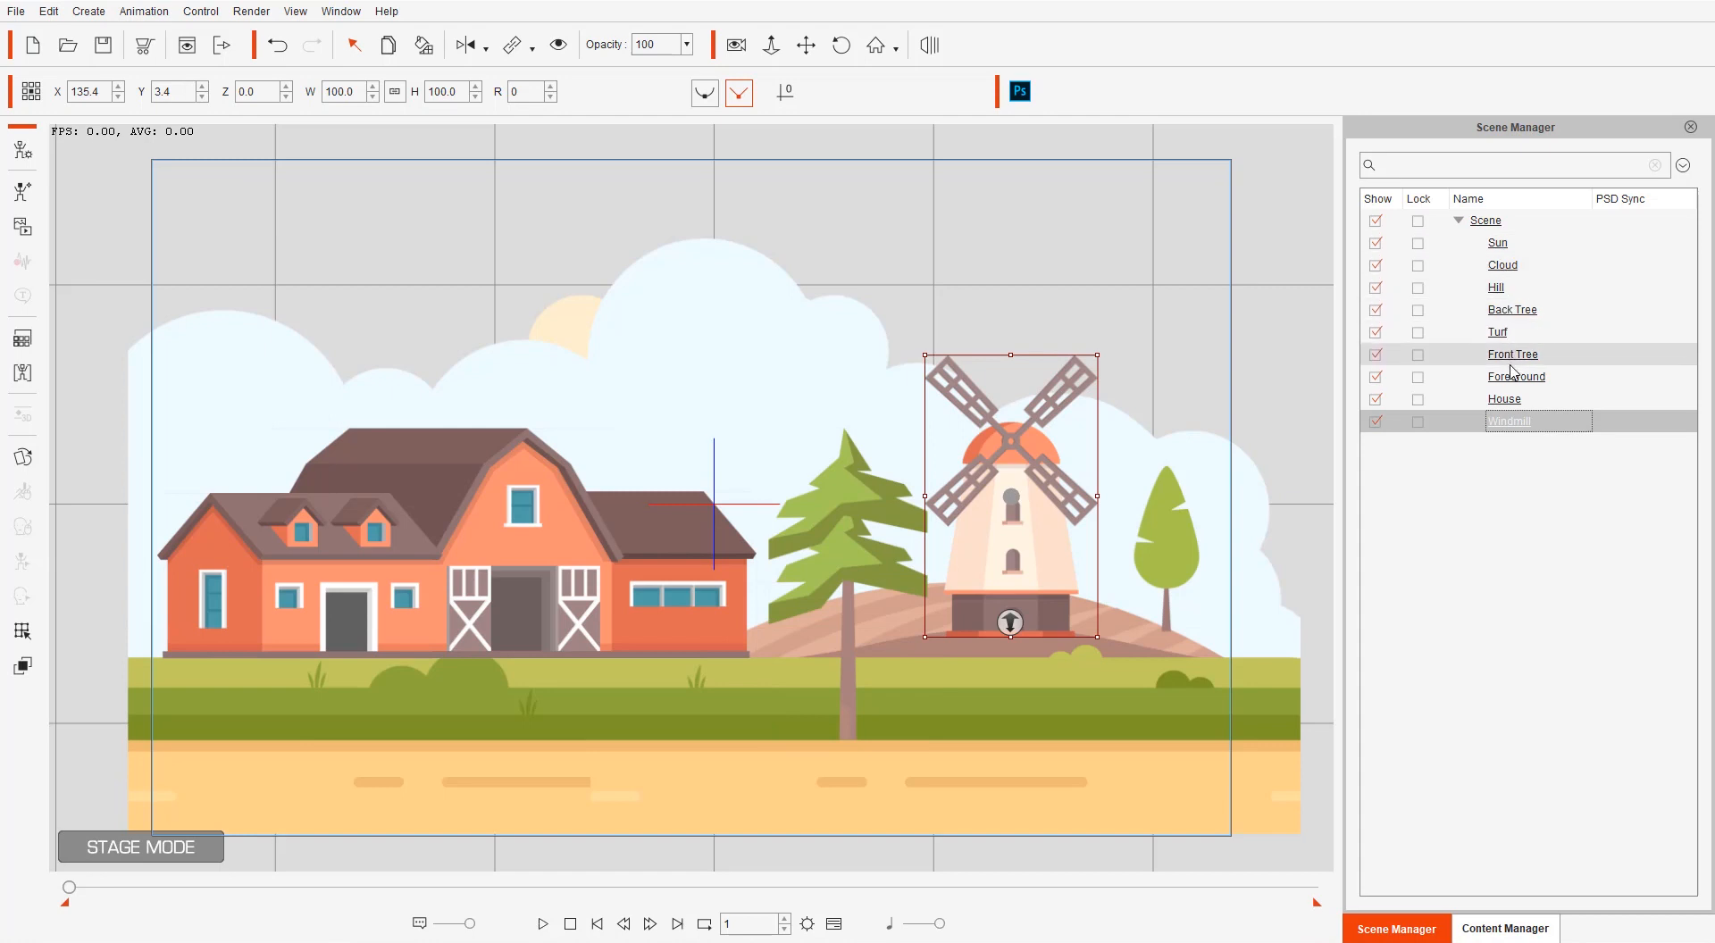
click(1507, 399)
click(1507, 383)
click(1507, 394)
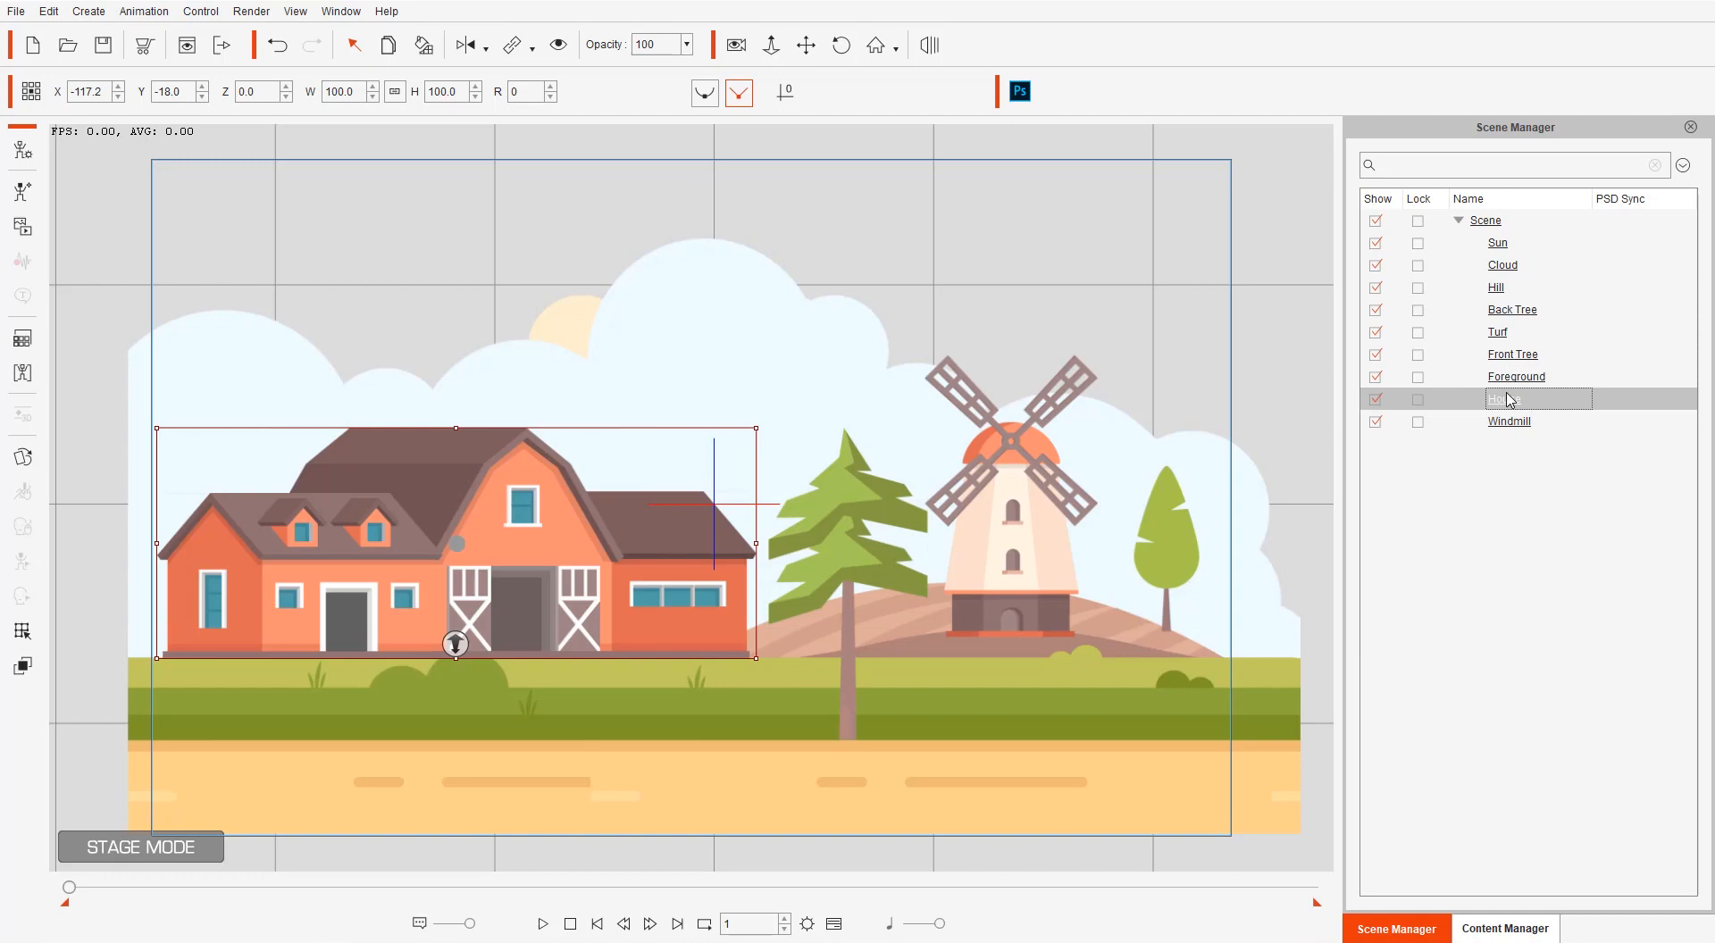
Switch to Farm.psd in Photoshop and expand the House group inside RL_Scene to show its layers
key(alt+Tab)
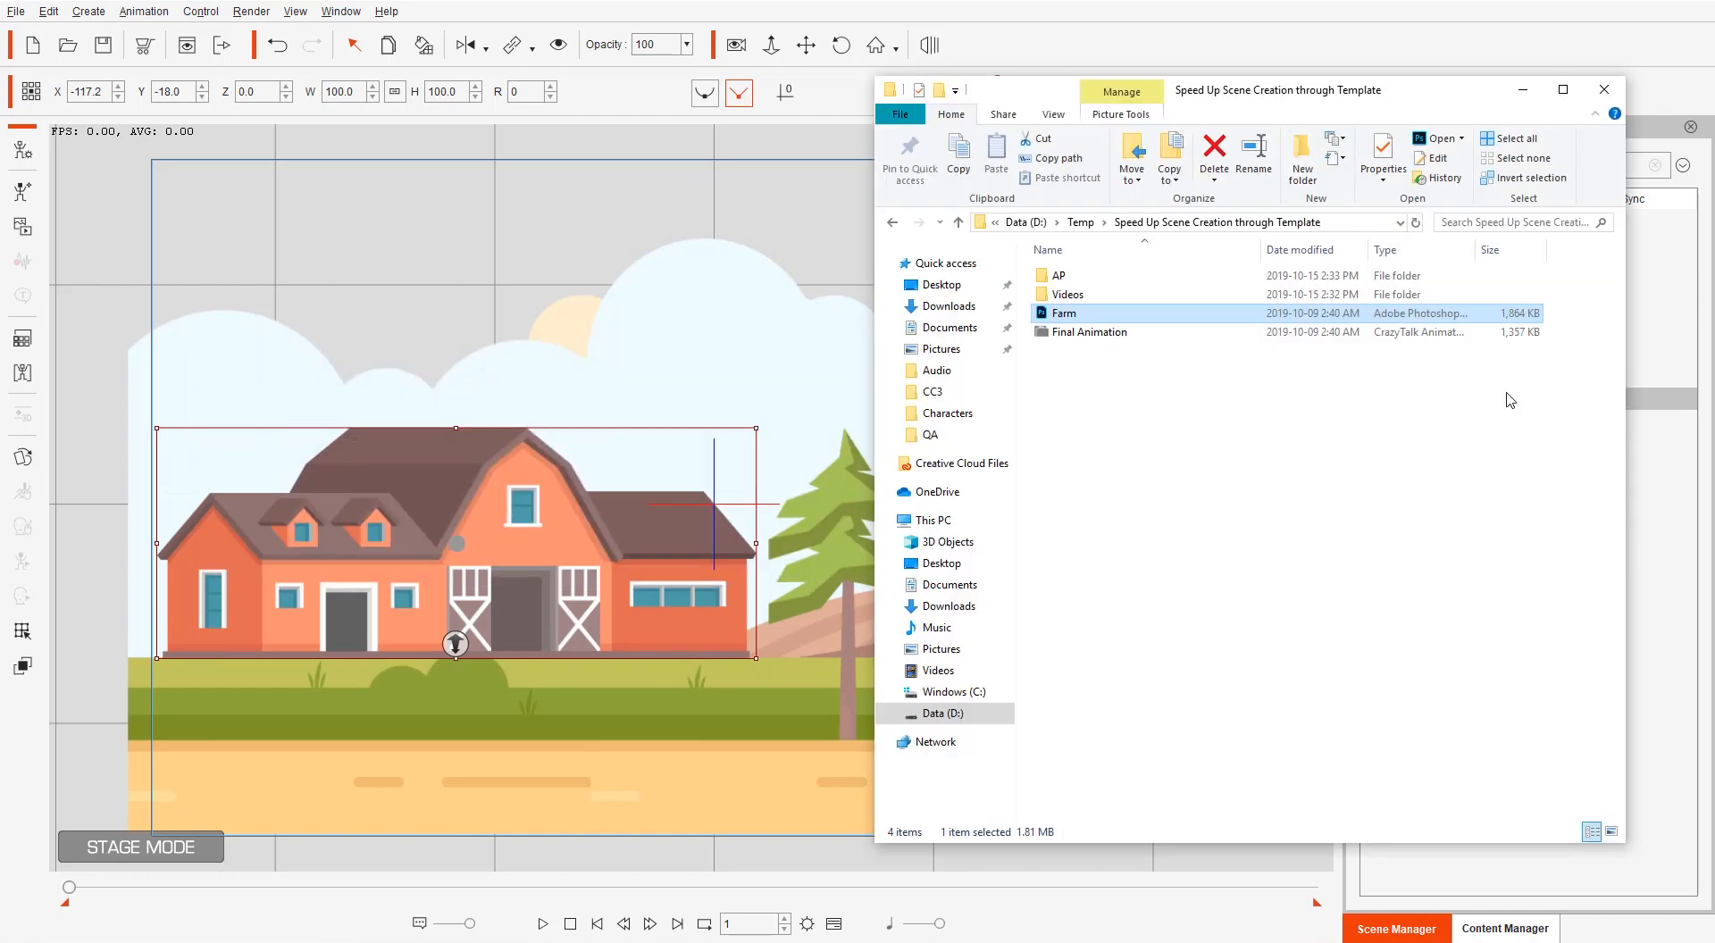
key(alt+Tab)
key(alt+Tab)
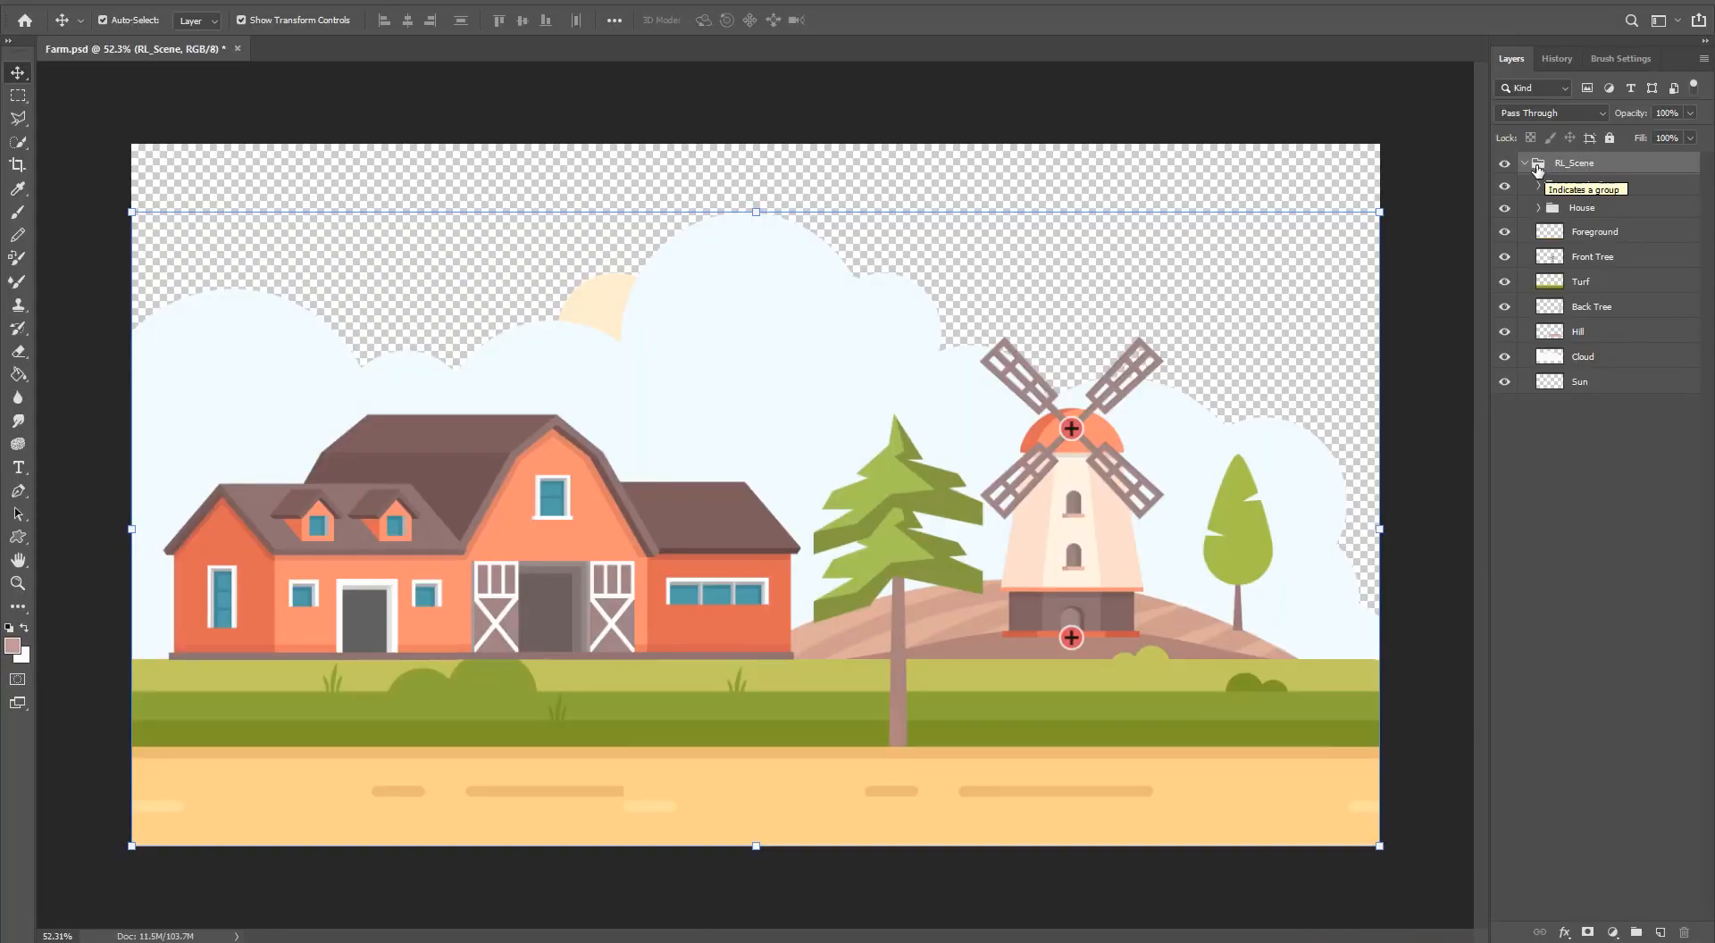
click(1525, 163)
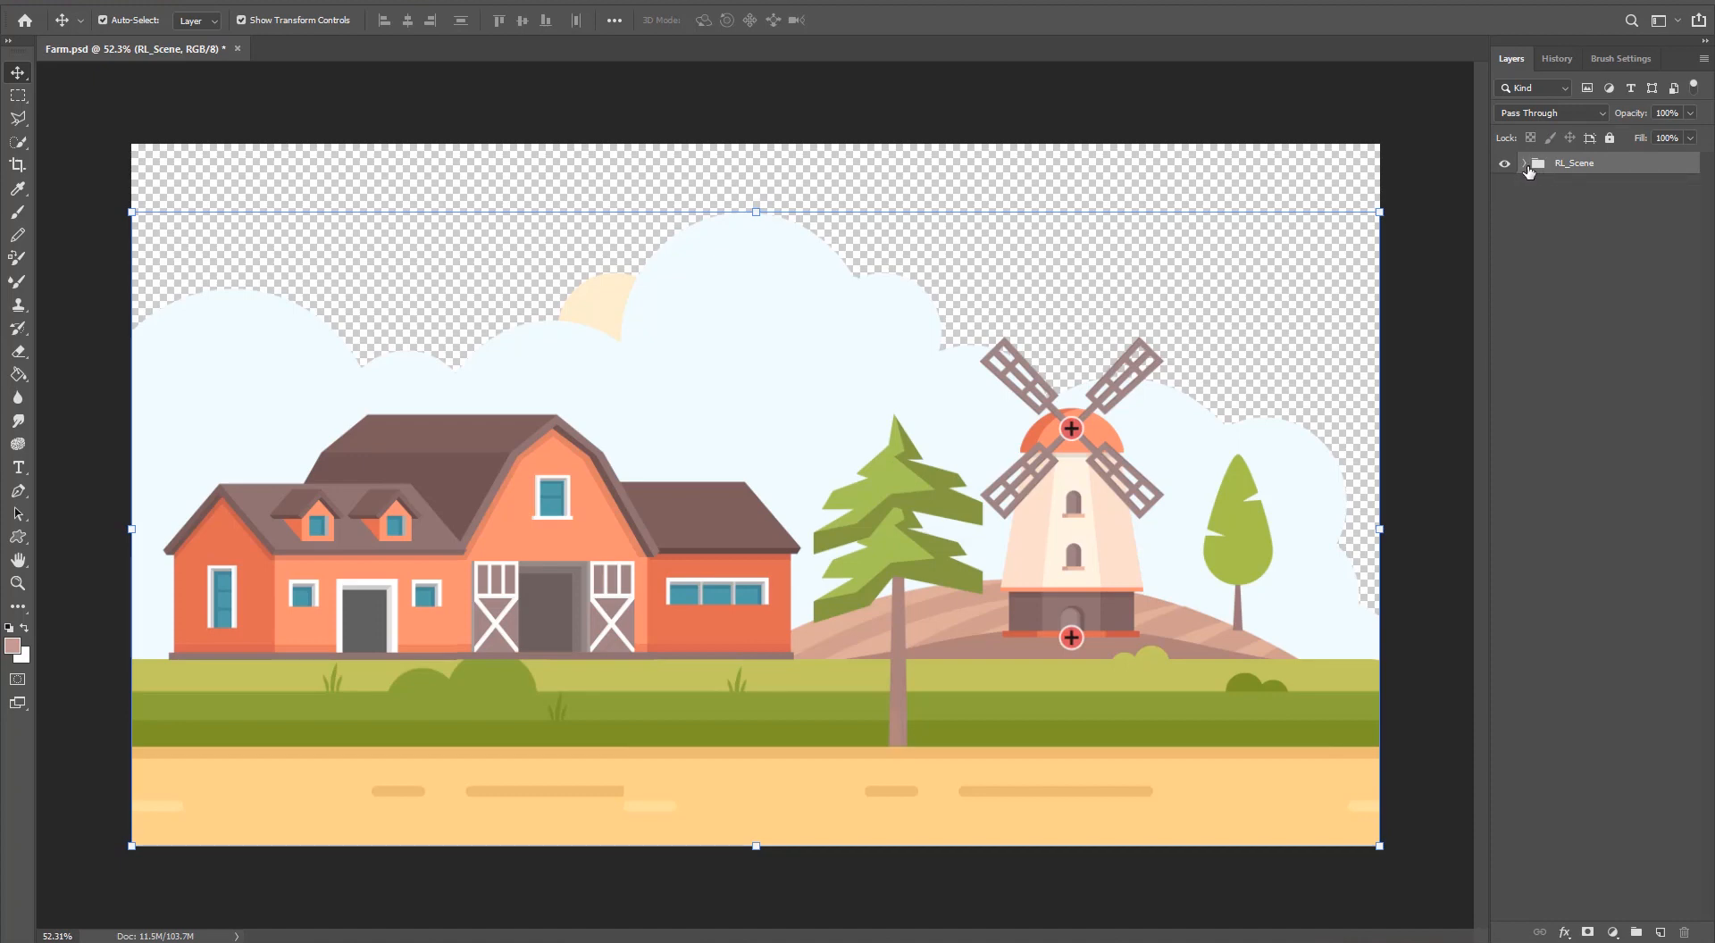
click(1526, 164)
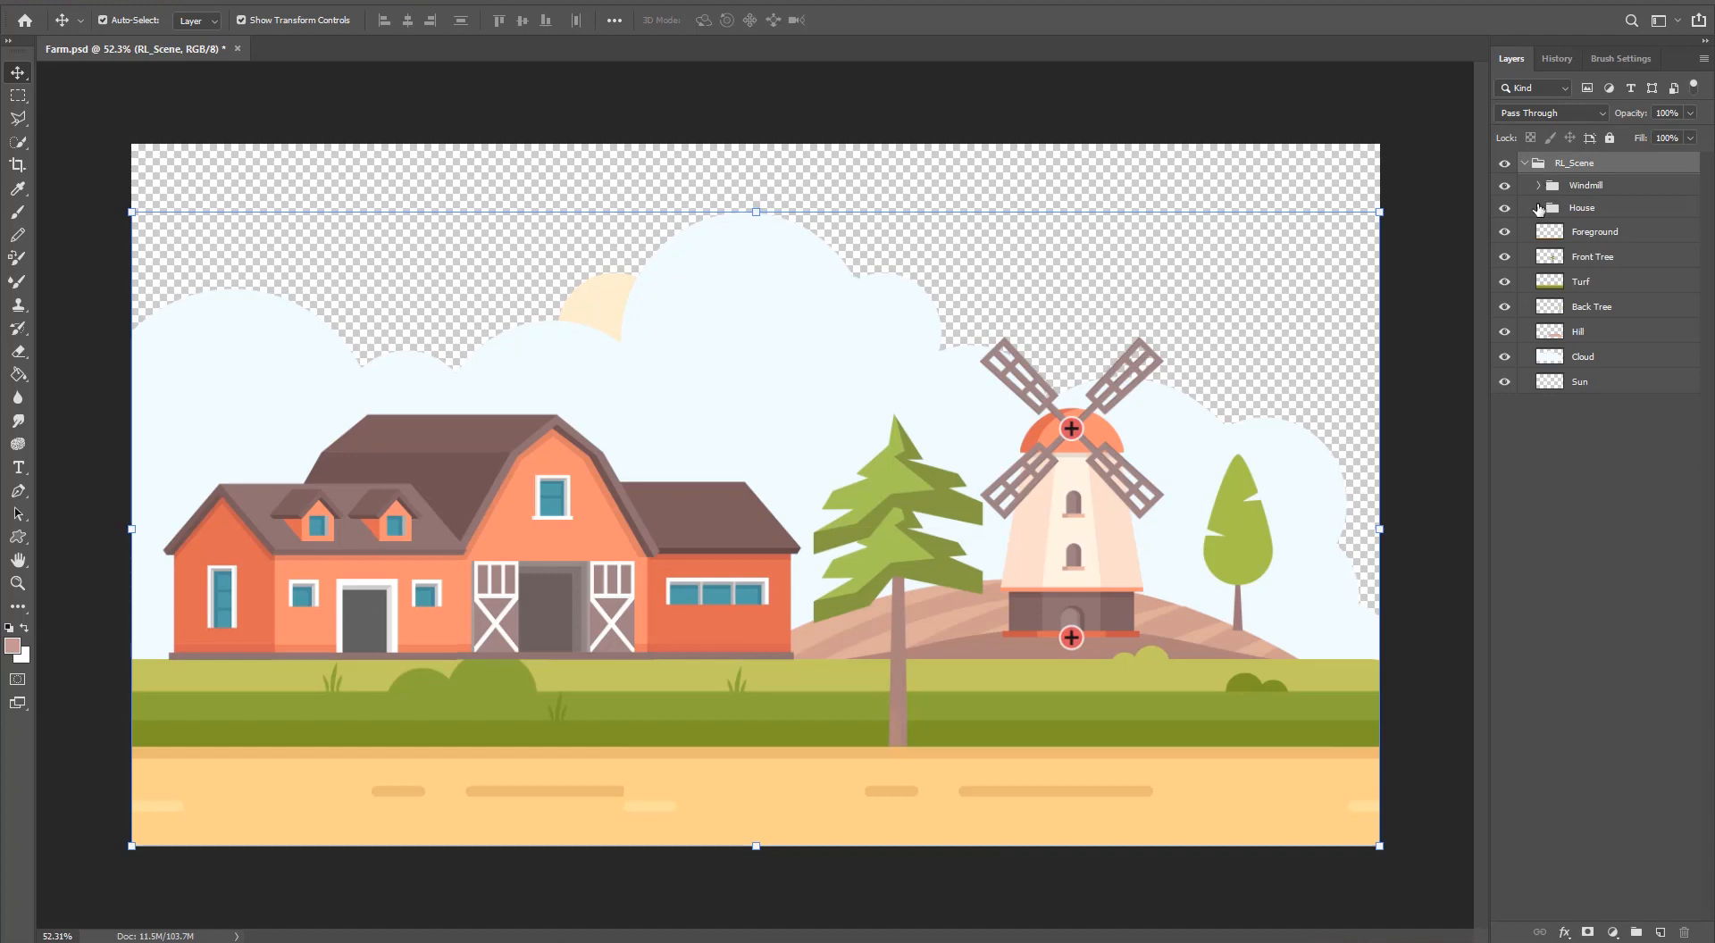
click(1538, 208)
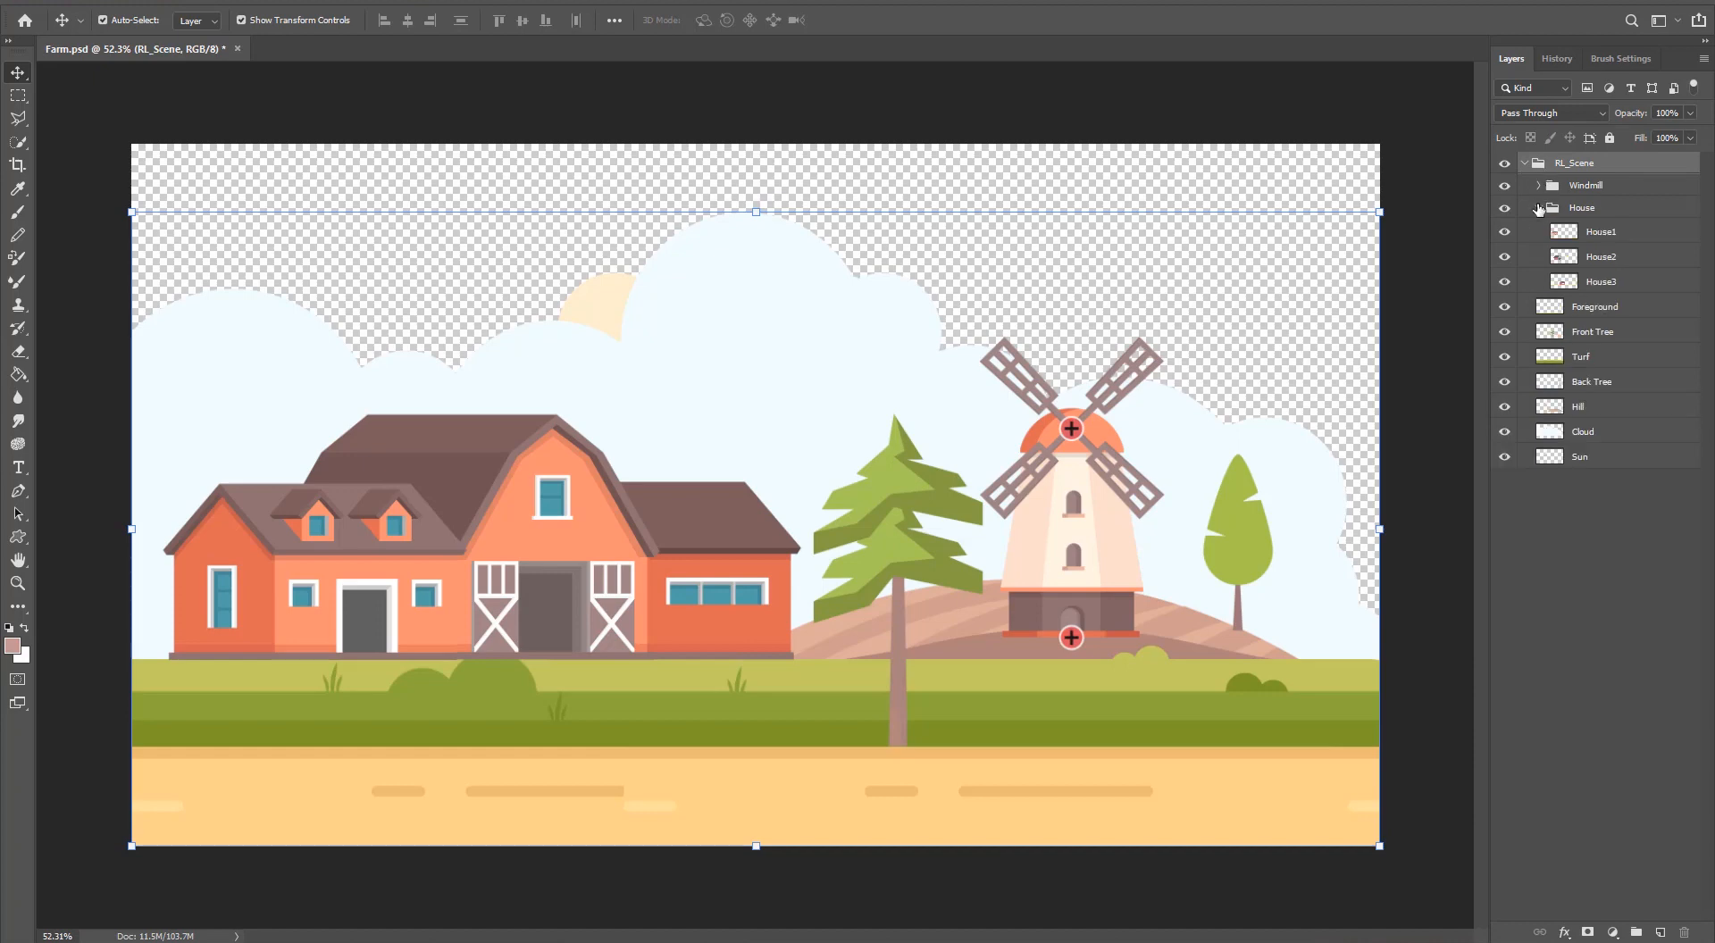
Try moving the House1, House2 and House3 layers separately on the canvas, undoing each move
click(1597, 240)
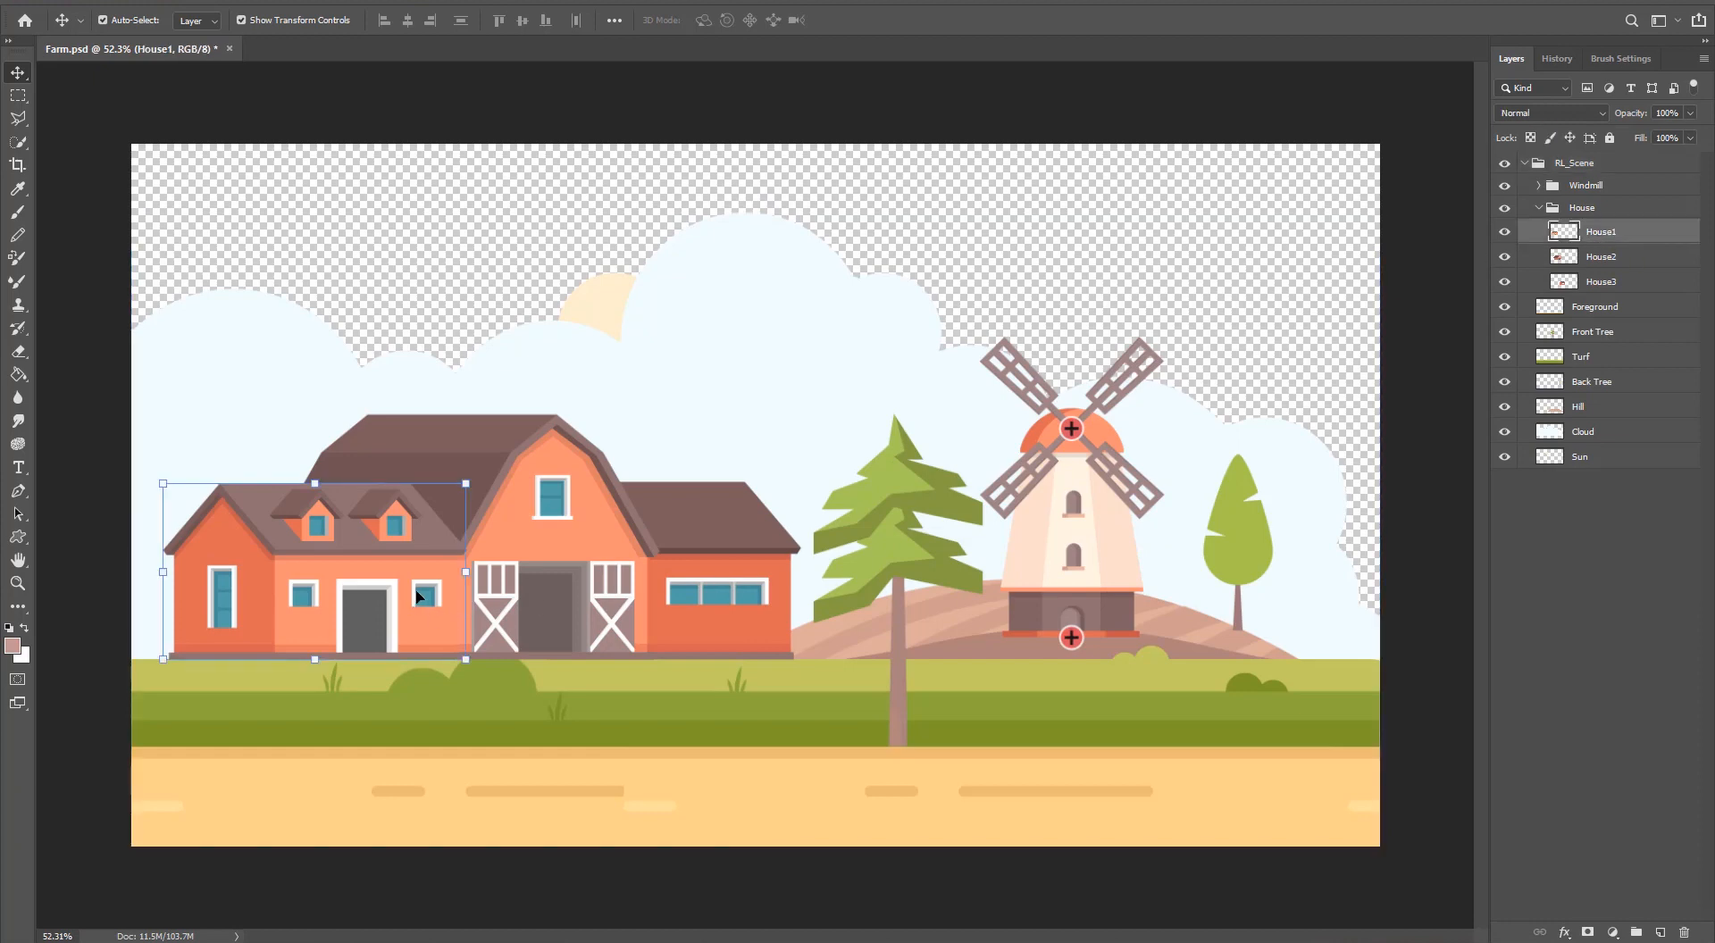
mouse_move(356, 621)
mouse_down()
mouse_move(383, 588)
mouse_move(358, 593)
mouse_up()
key(ctrl+z)
click(570, 588)
drag(565, 556, 604, 519)
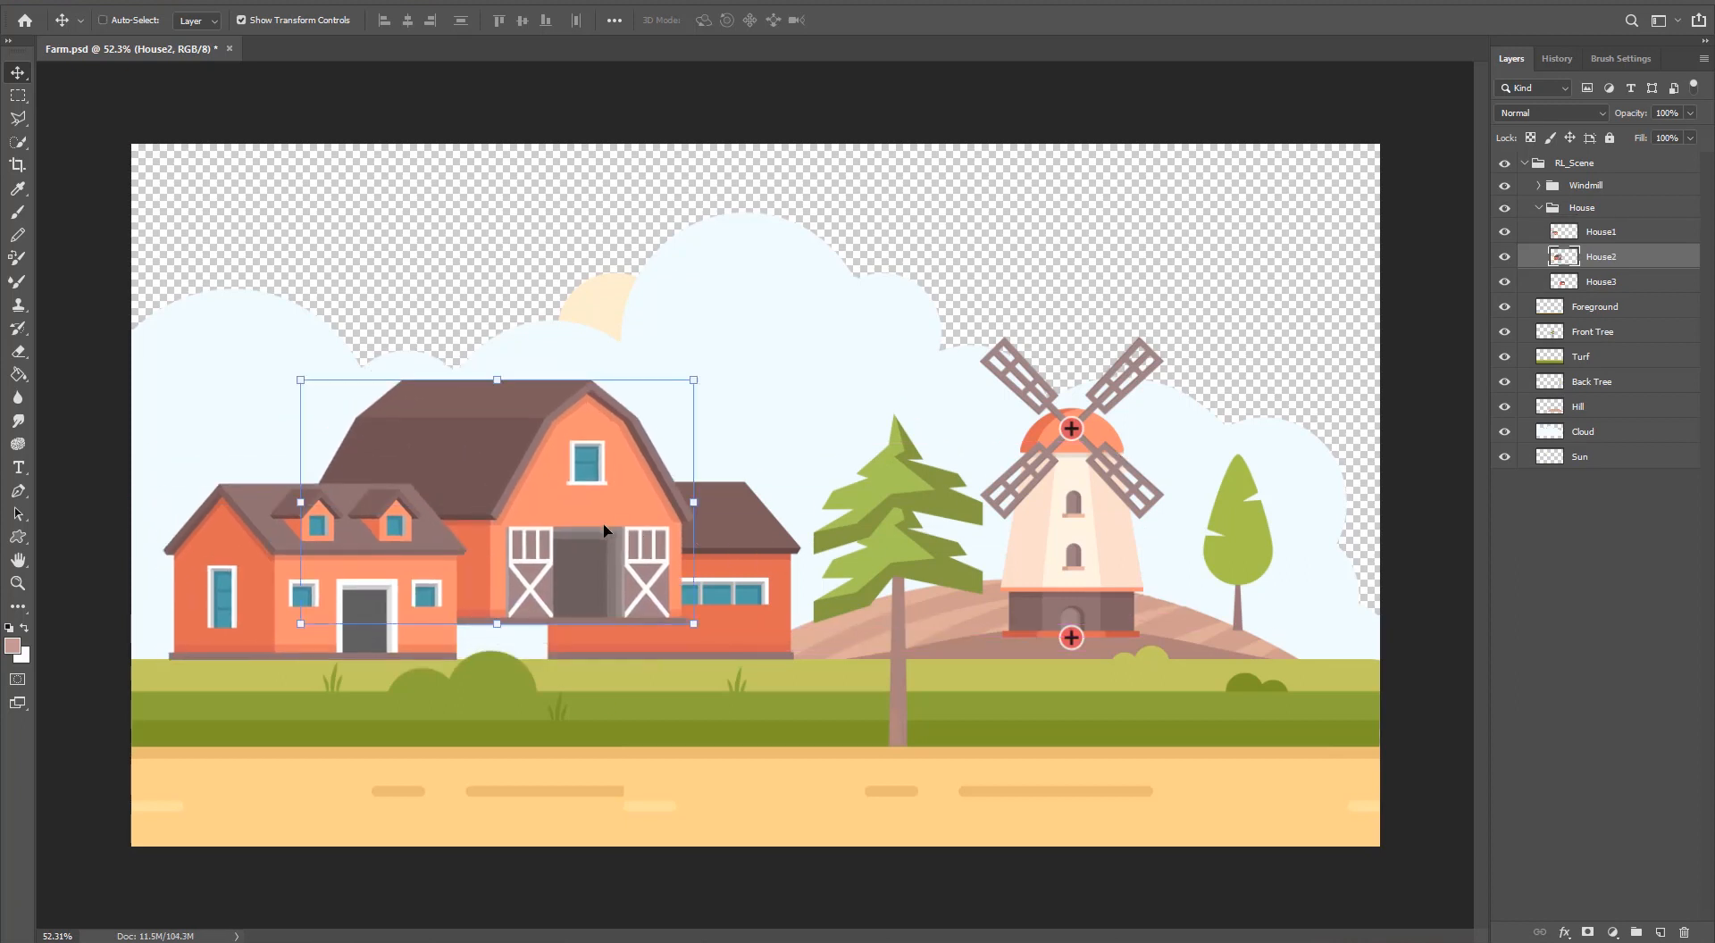
key(ctrl+z)
drag(694, 568, 715, 483)
key(ctrl+z)
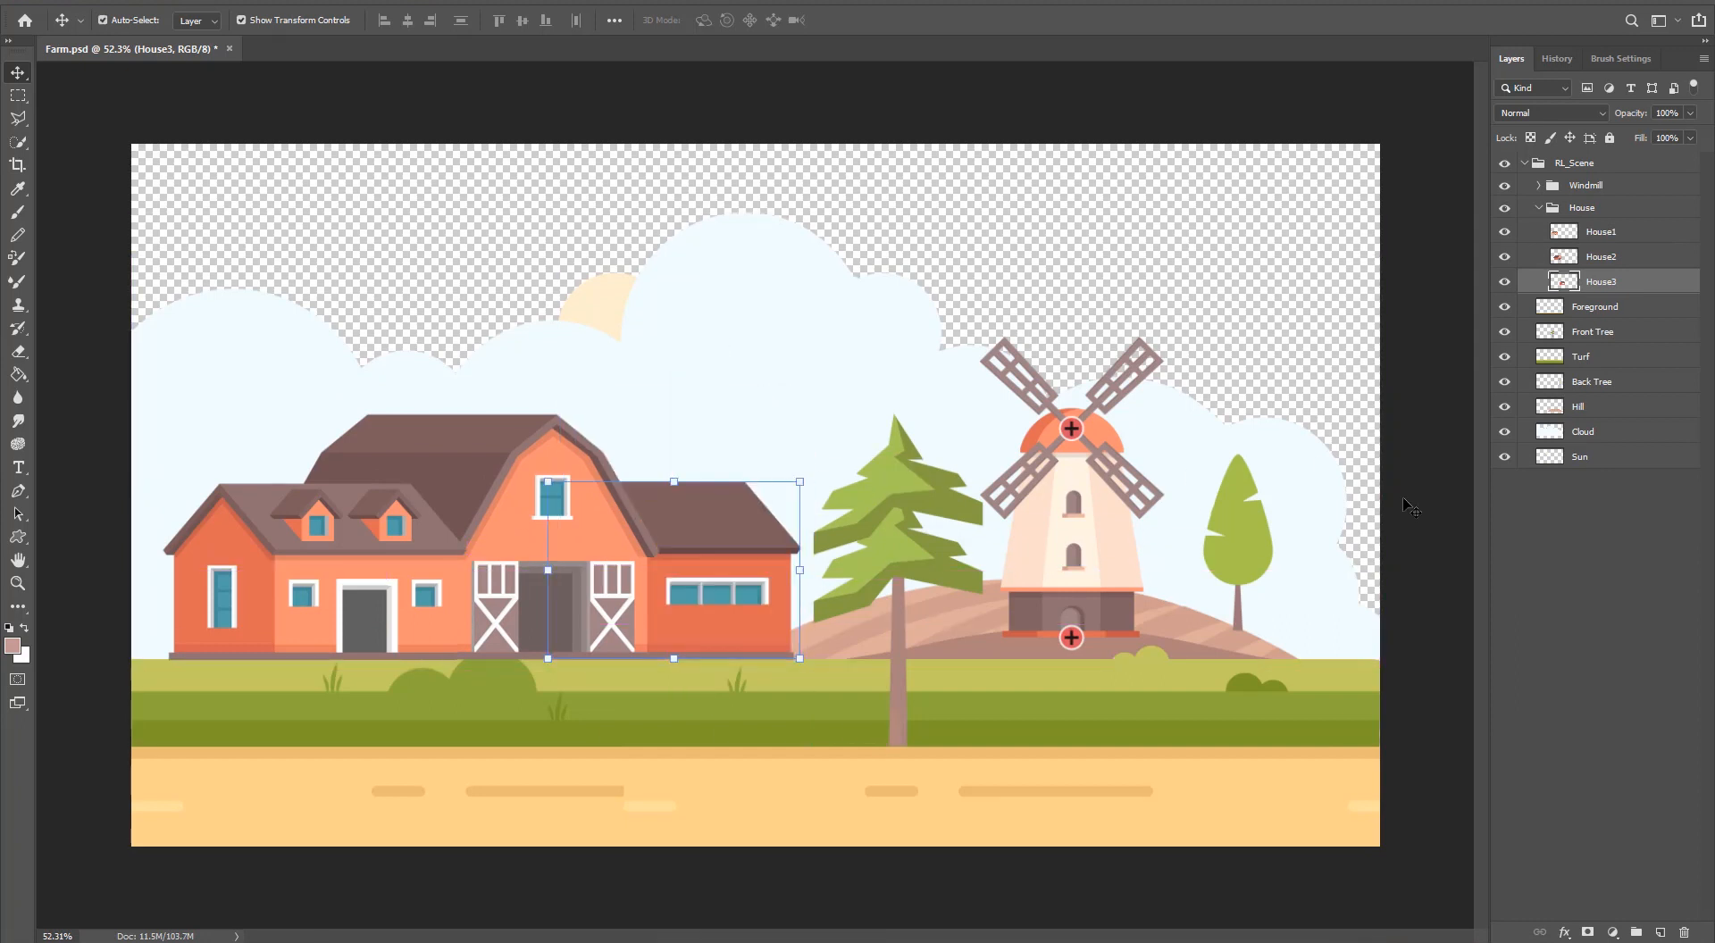
Select the House group, toggle its layer list, and switch back to Cartoon Animator 4
click(1581, 211)
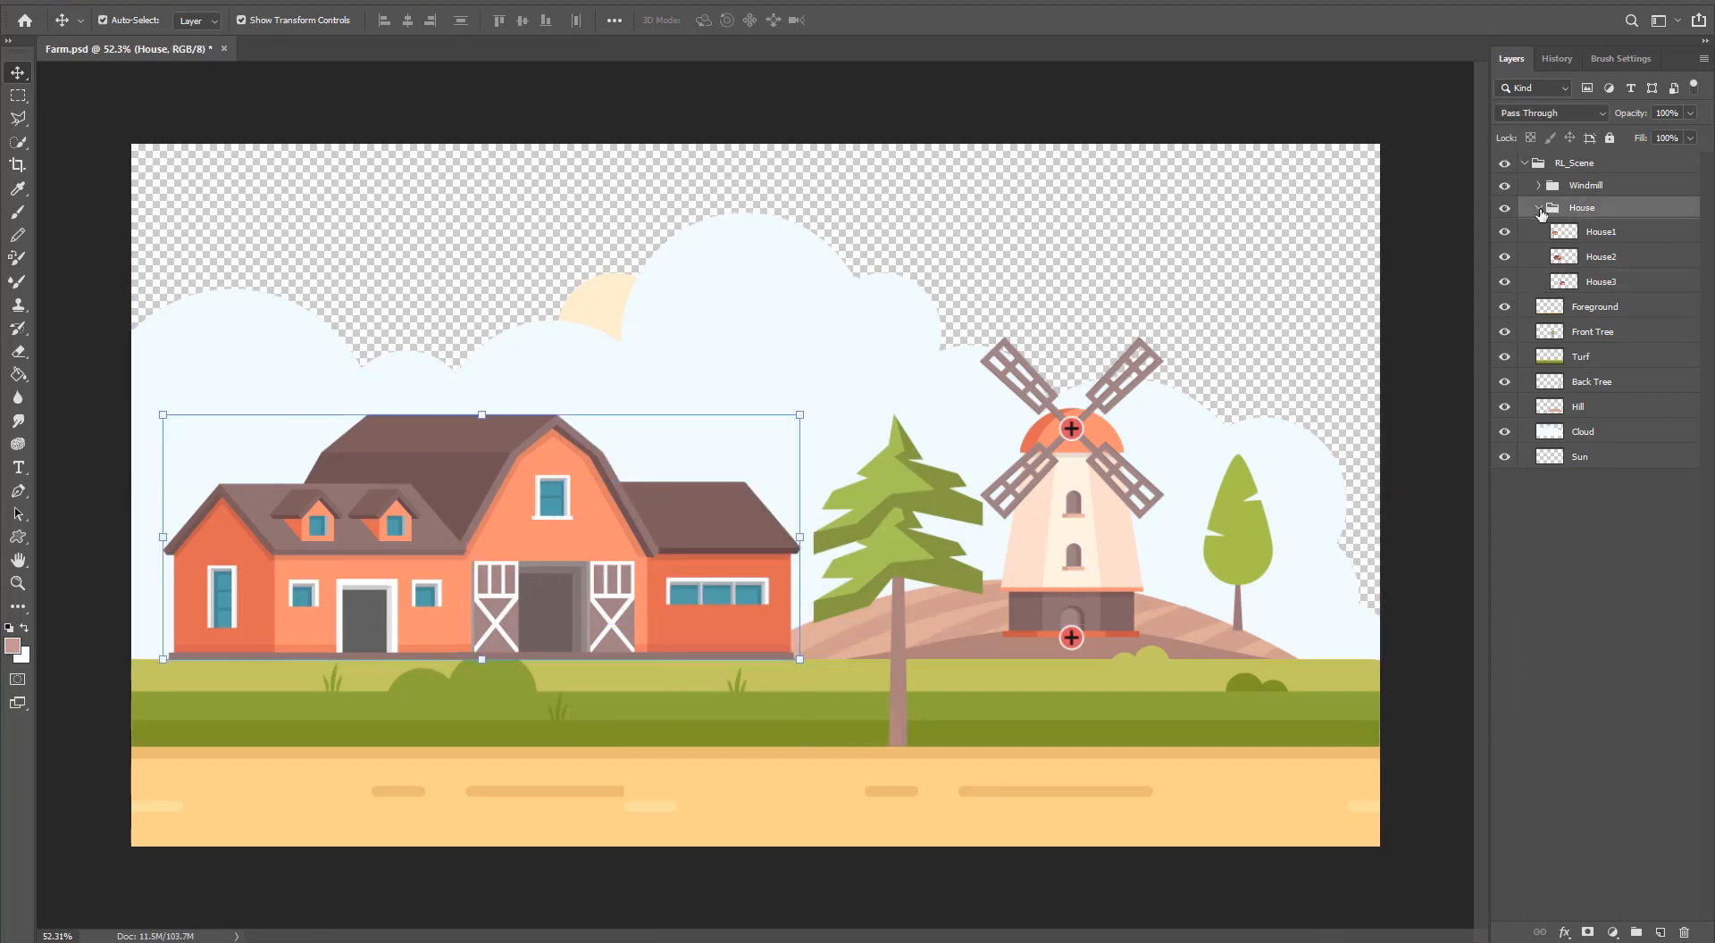
click(1539, 208)
click(1540, 210)
key(alt+Tab)
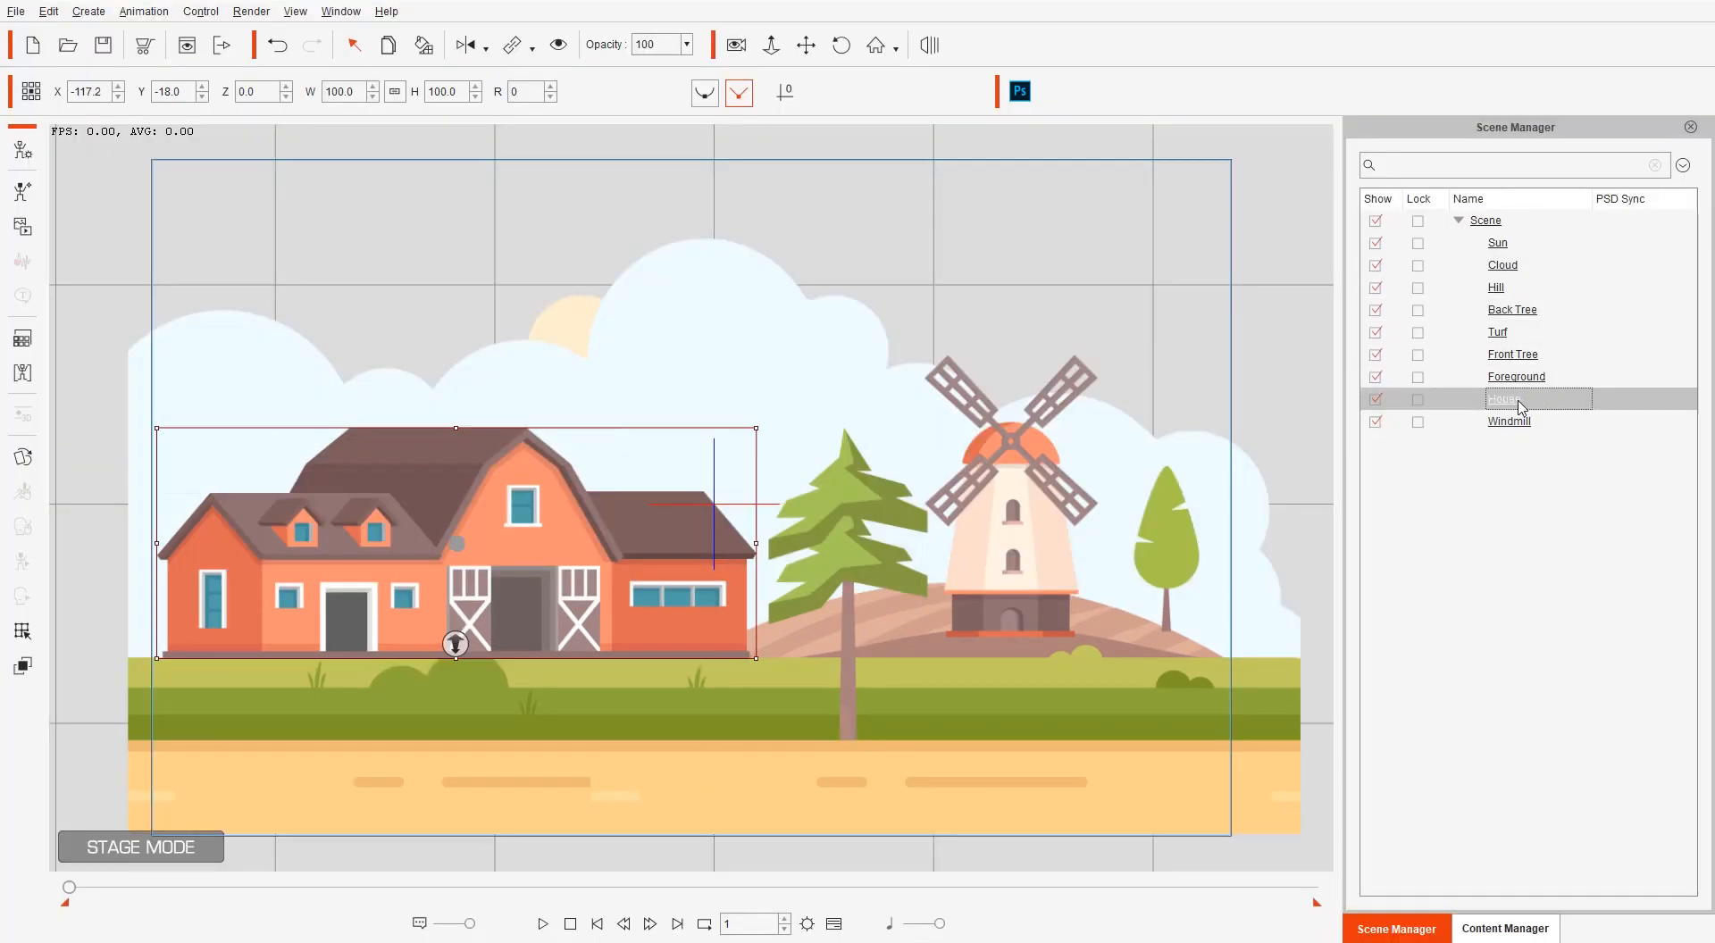
Try moving the whole House on the stage, and undo the move
drag(610, 593, 619, 592)
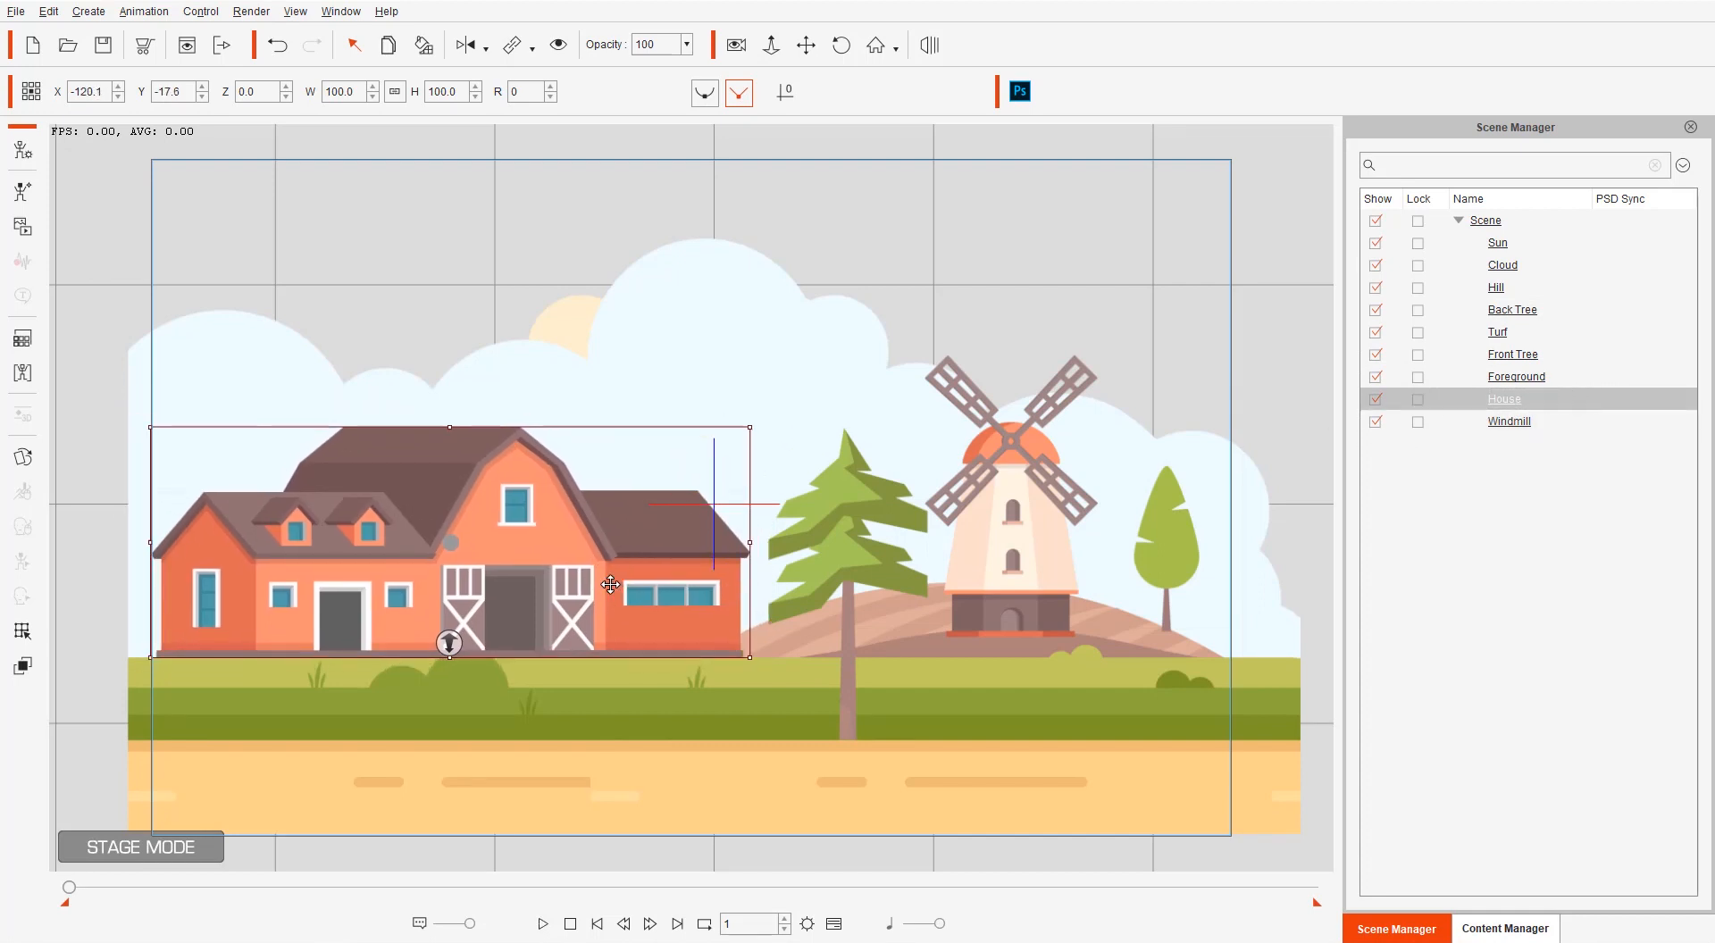
key(ctrl+z)
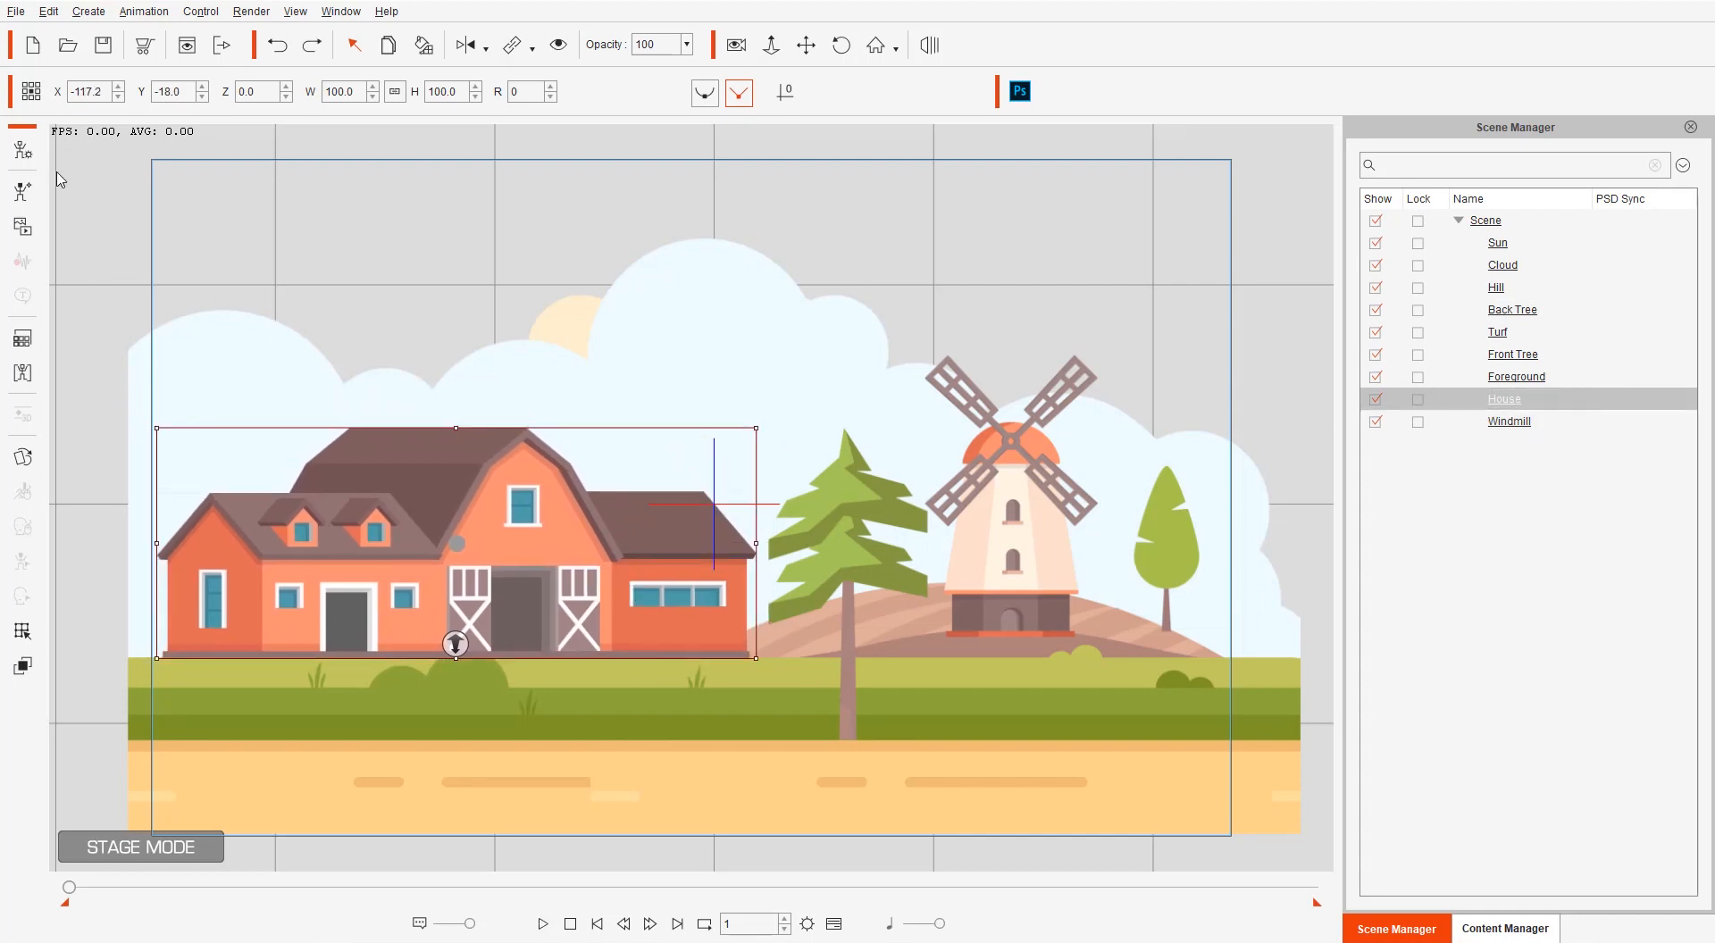
Open the House in Composer mode and select its House3 part
click(29, 154)
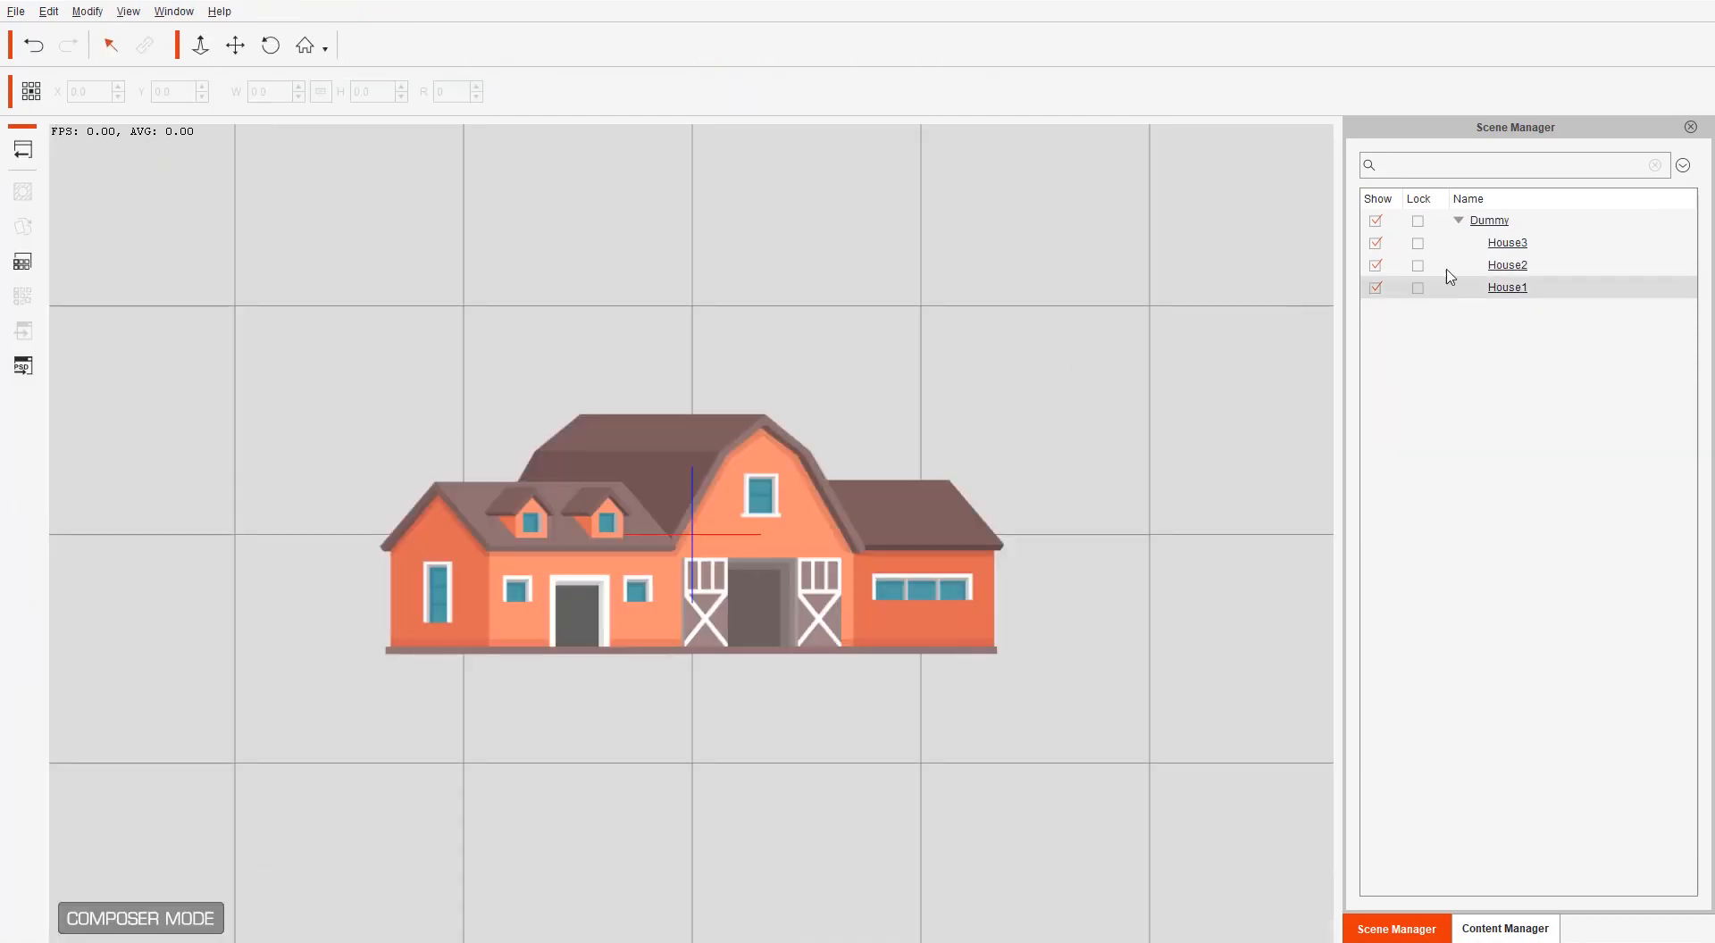
click(1403, 243)
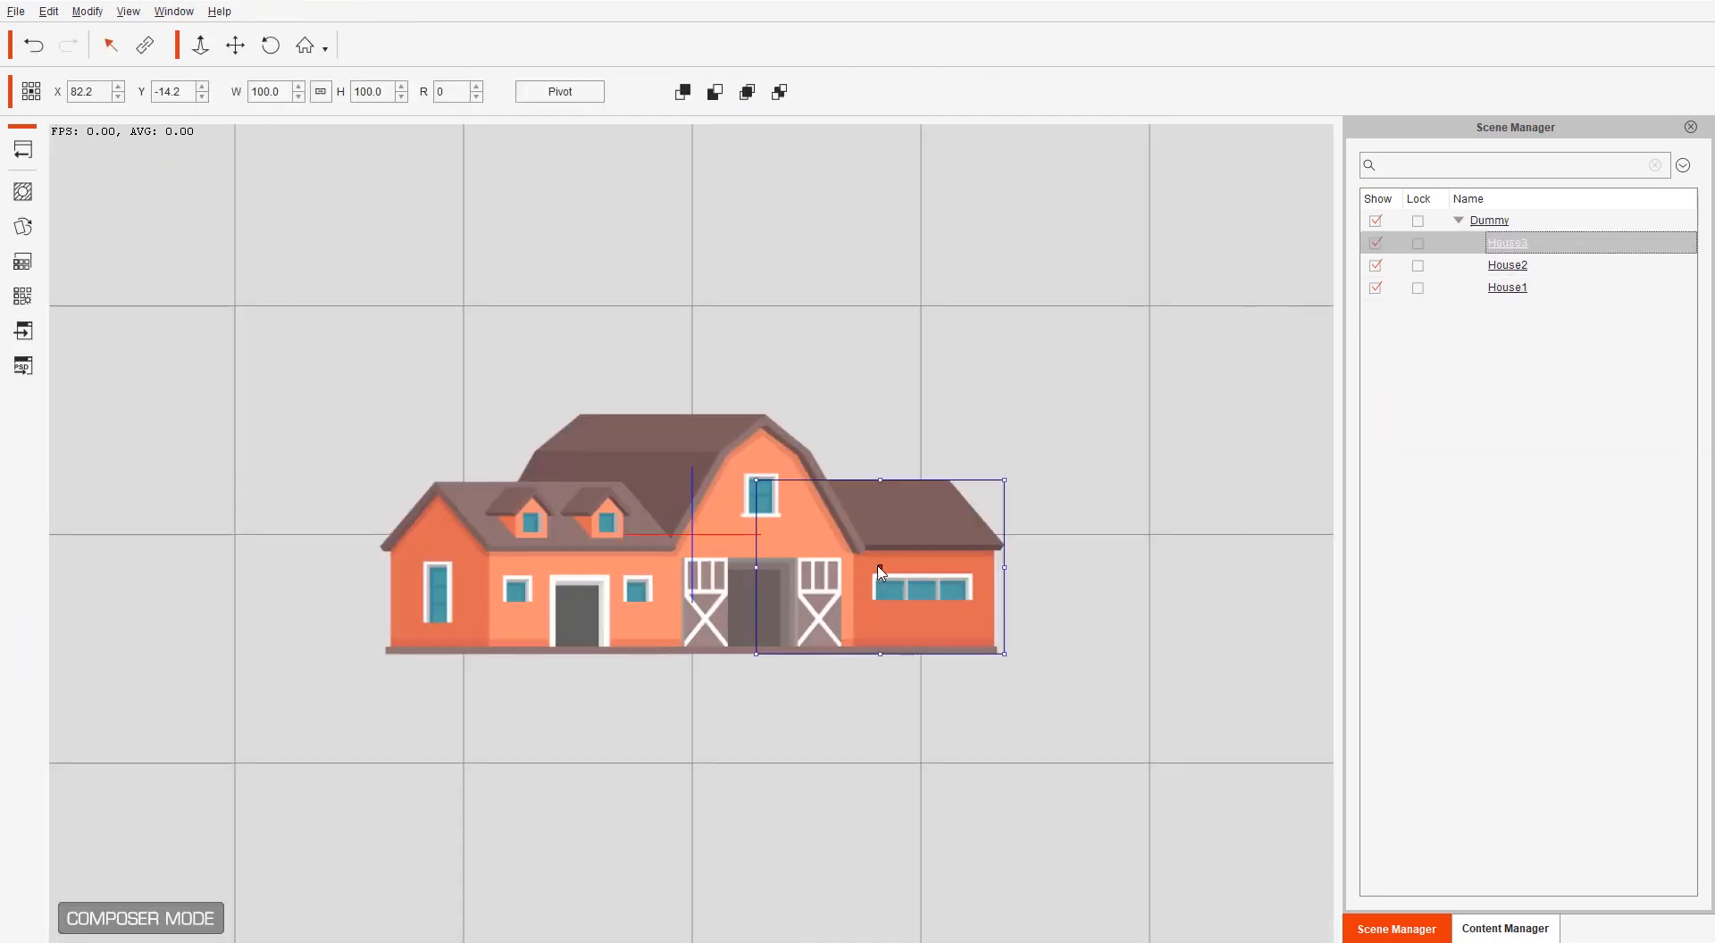
Try moving the House3 and House1 parts away from the building, undoing each move
drag(880, 566, 1032, 503)
key(ctrl+z)
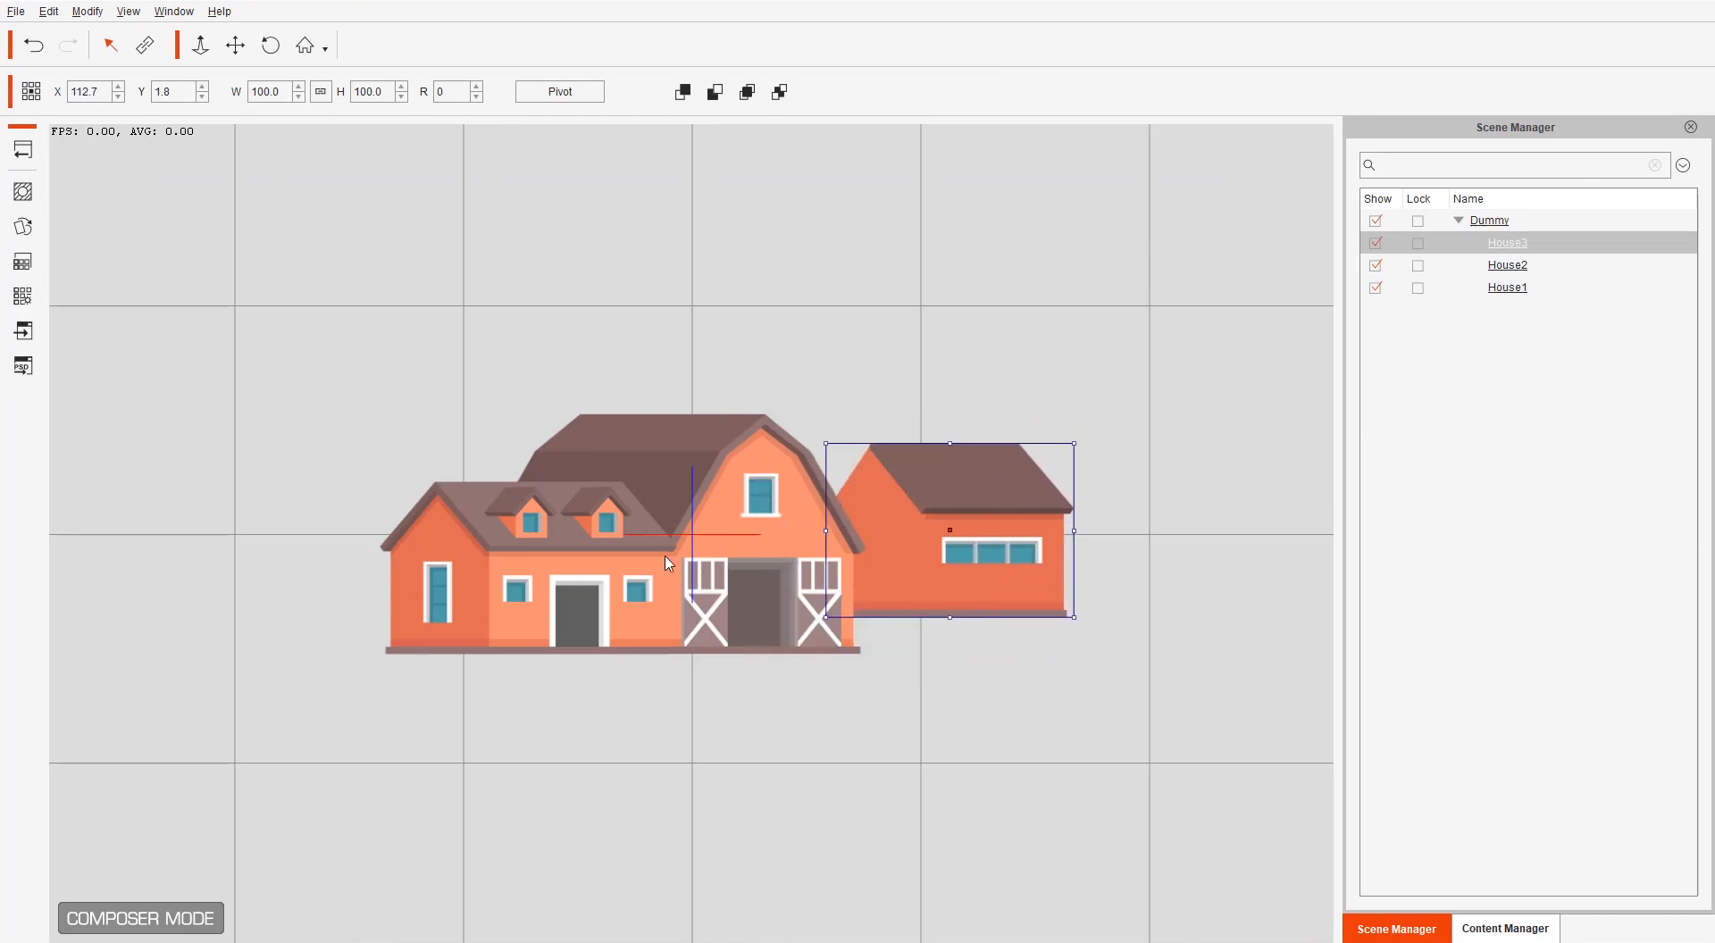
key(ctrl+z)
click(607, 570)
drag(623, 561, 481, 474)
key(ctrl+z)
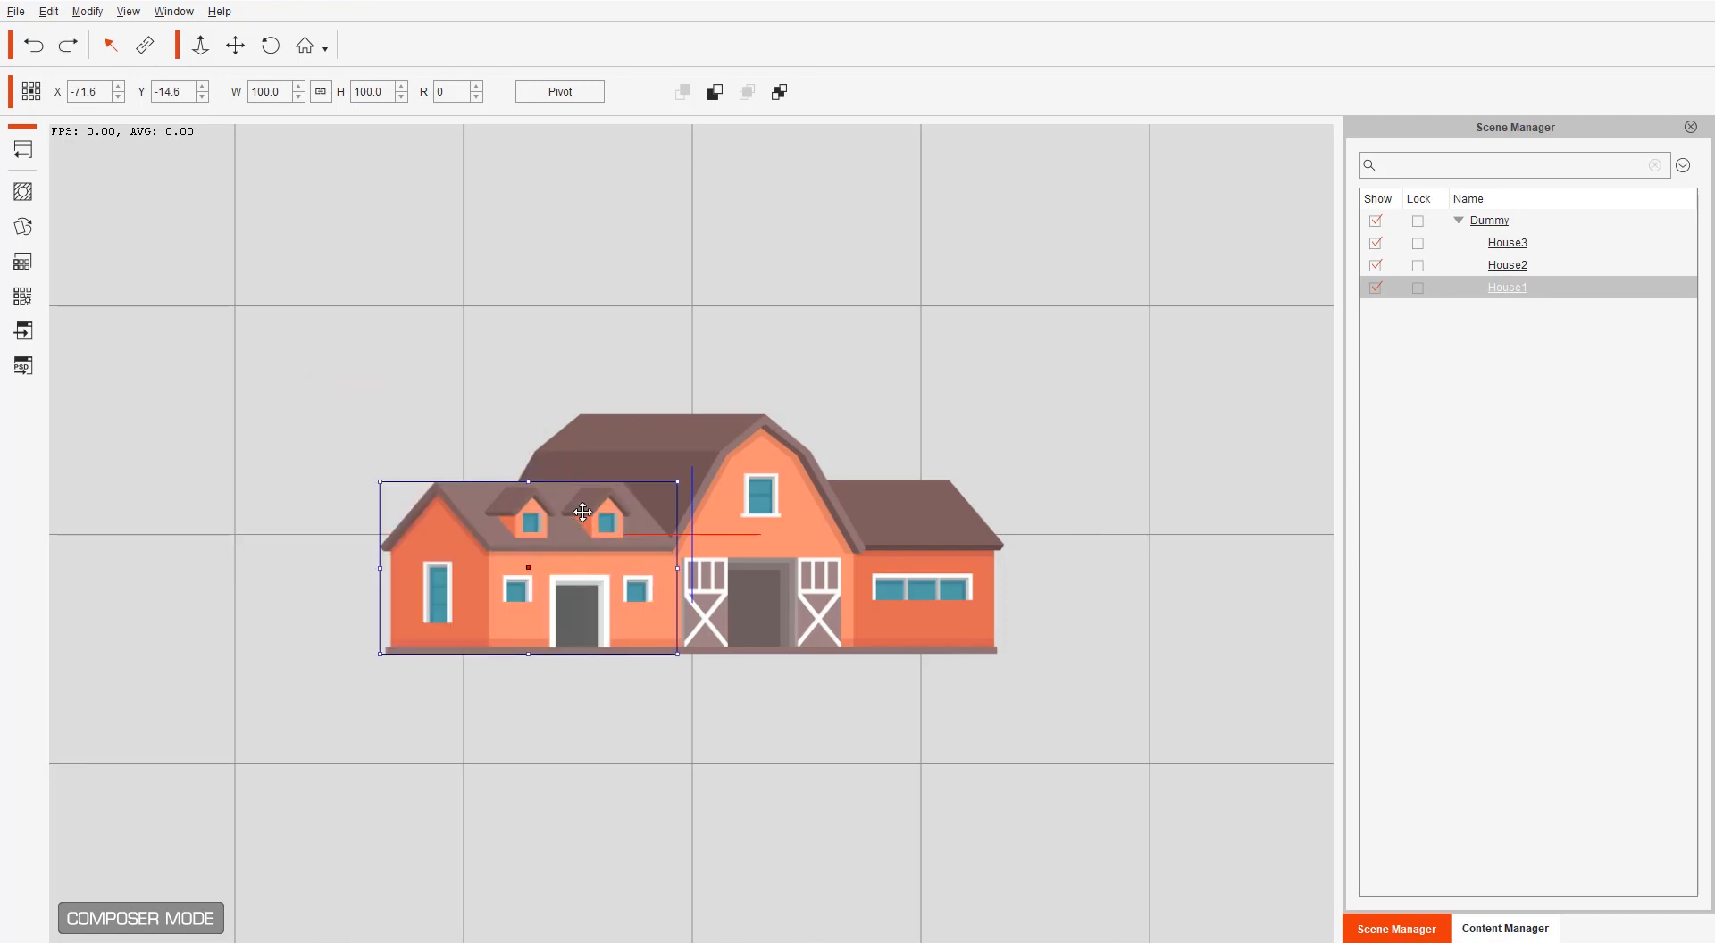
Select the House2, House3 and House1 parts in turn, and return to Stage mode
click(726, 475)
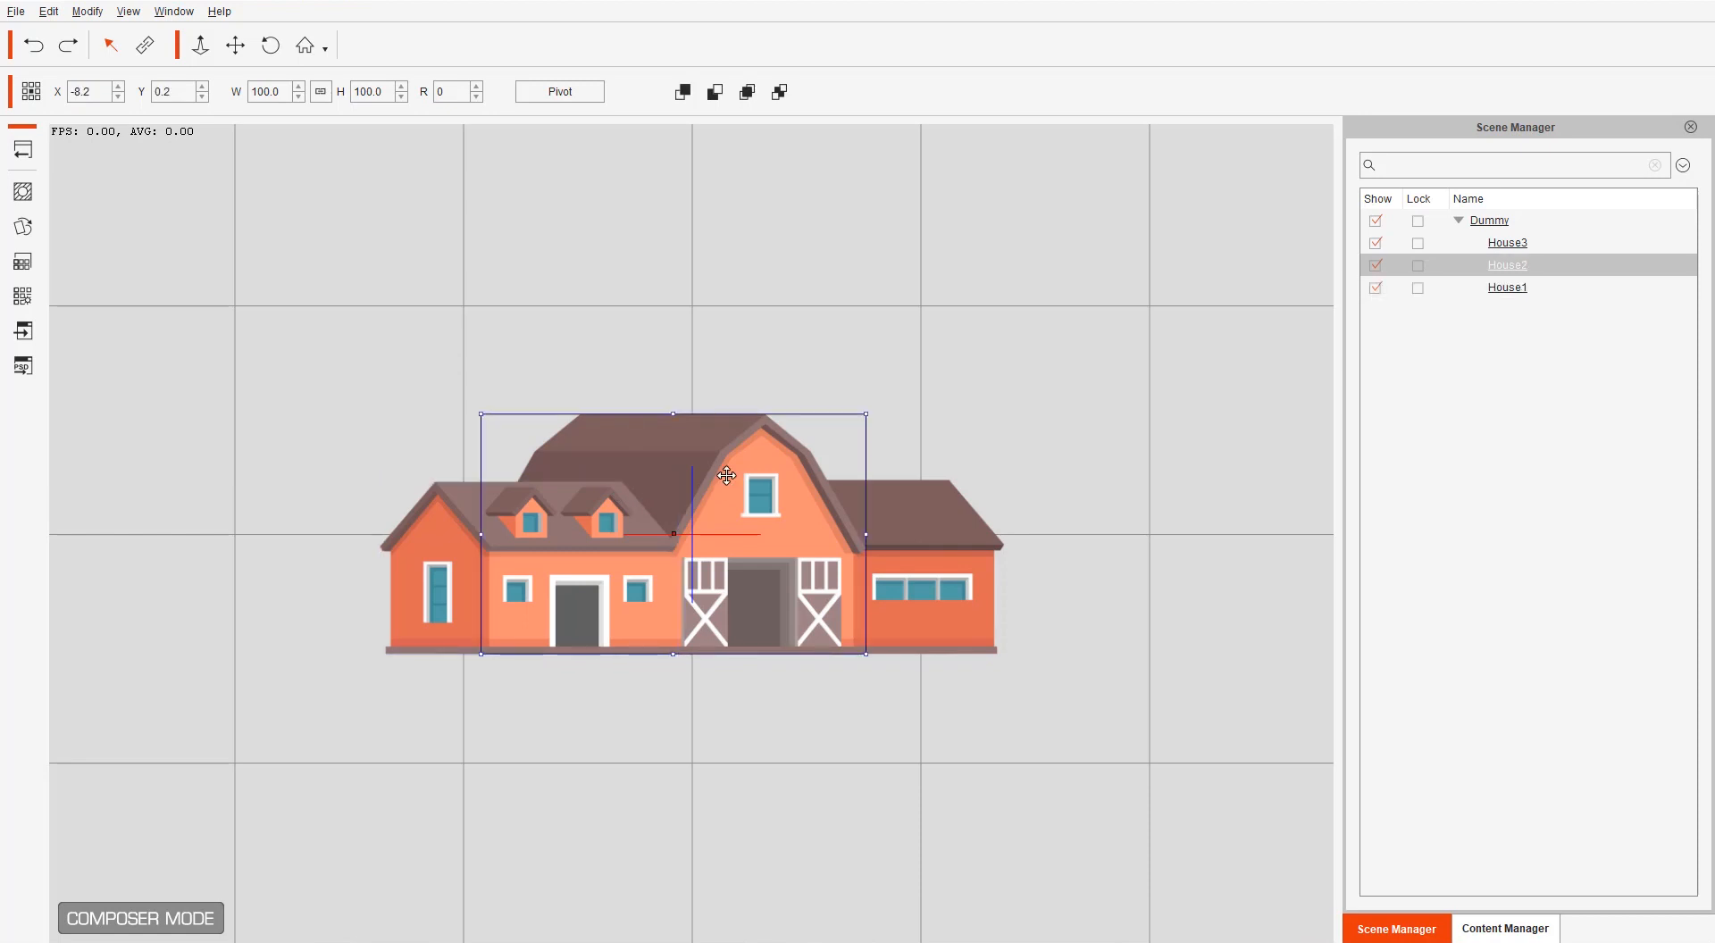
click(902, 528)
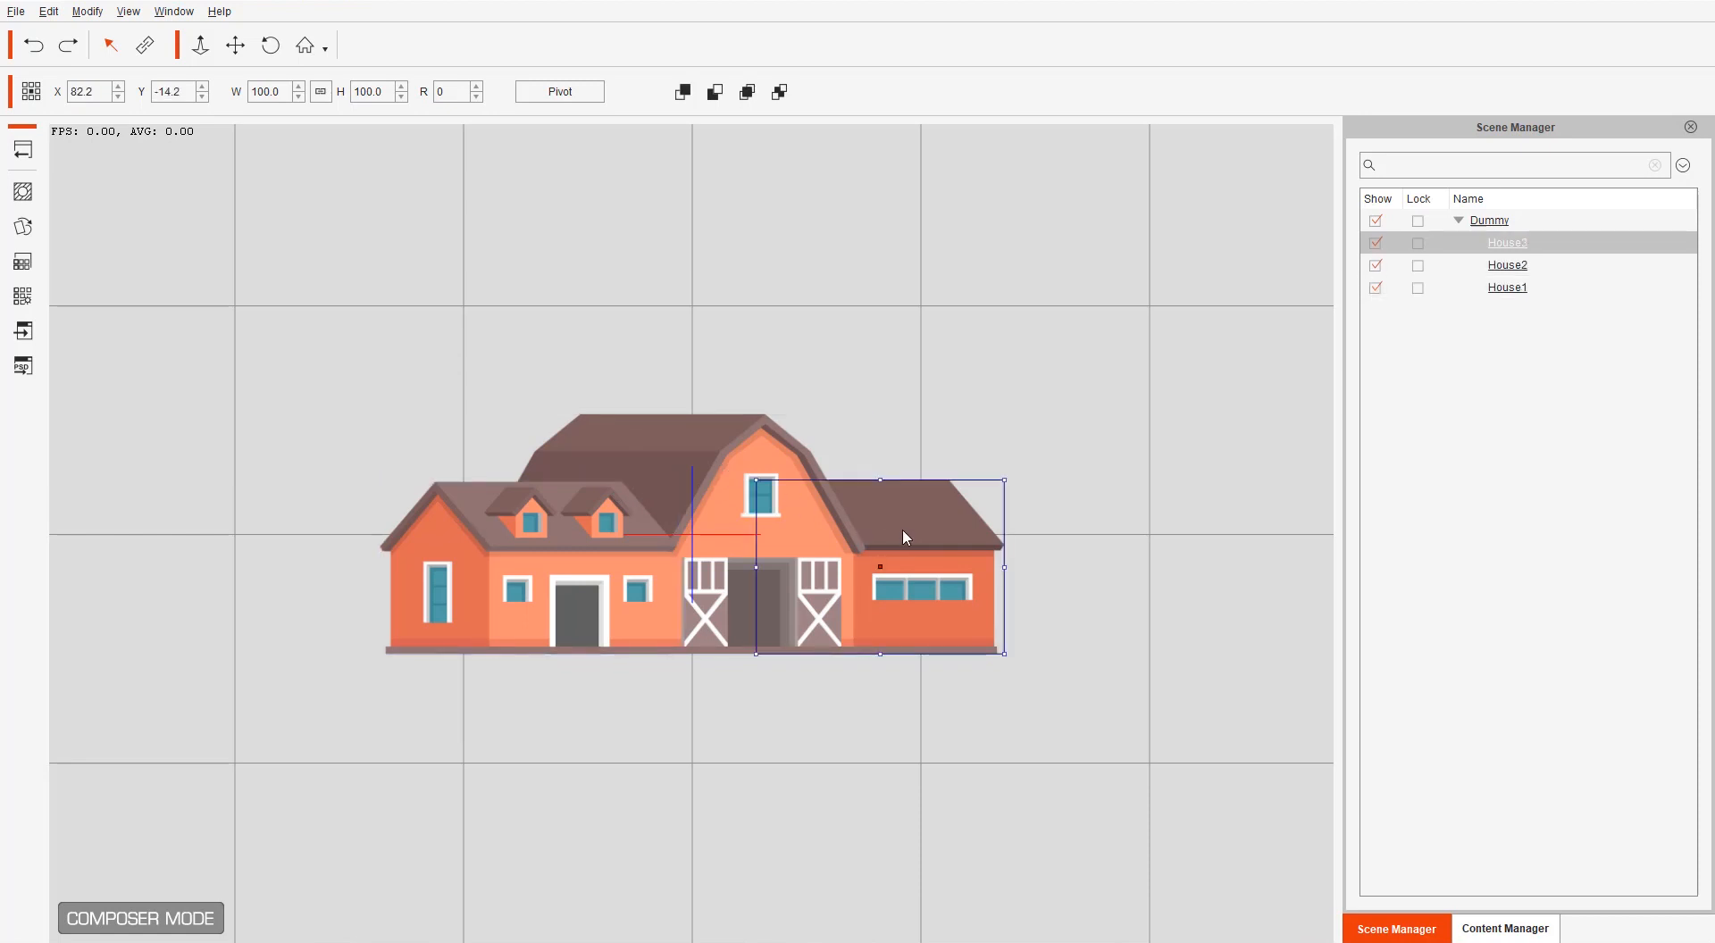
click(731, 471)
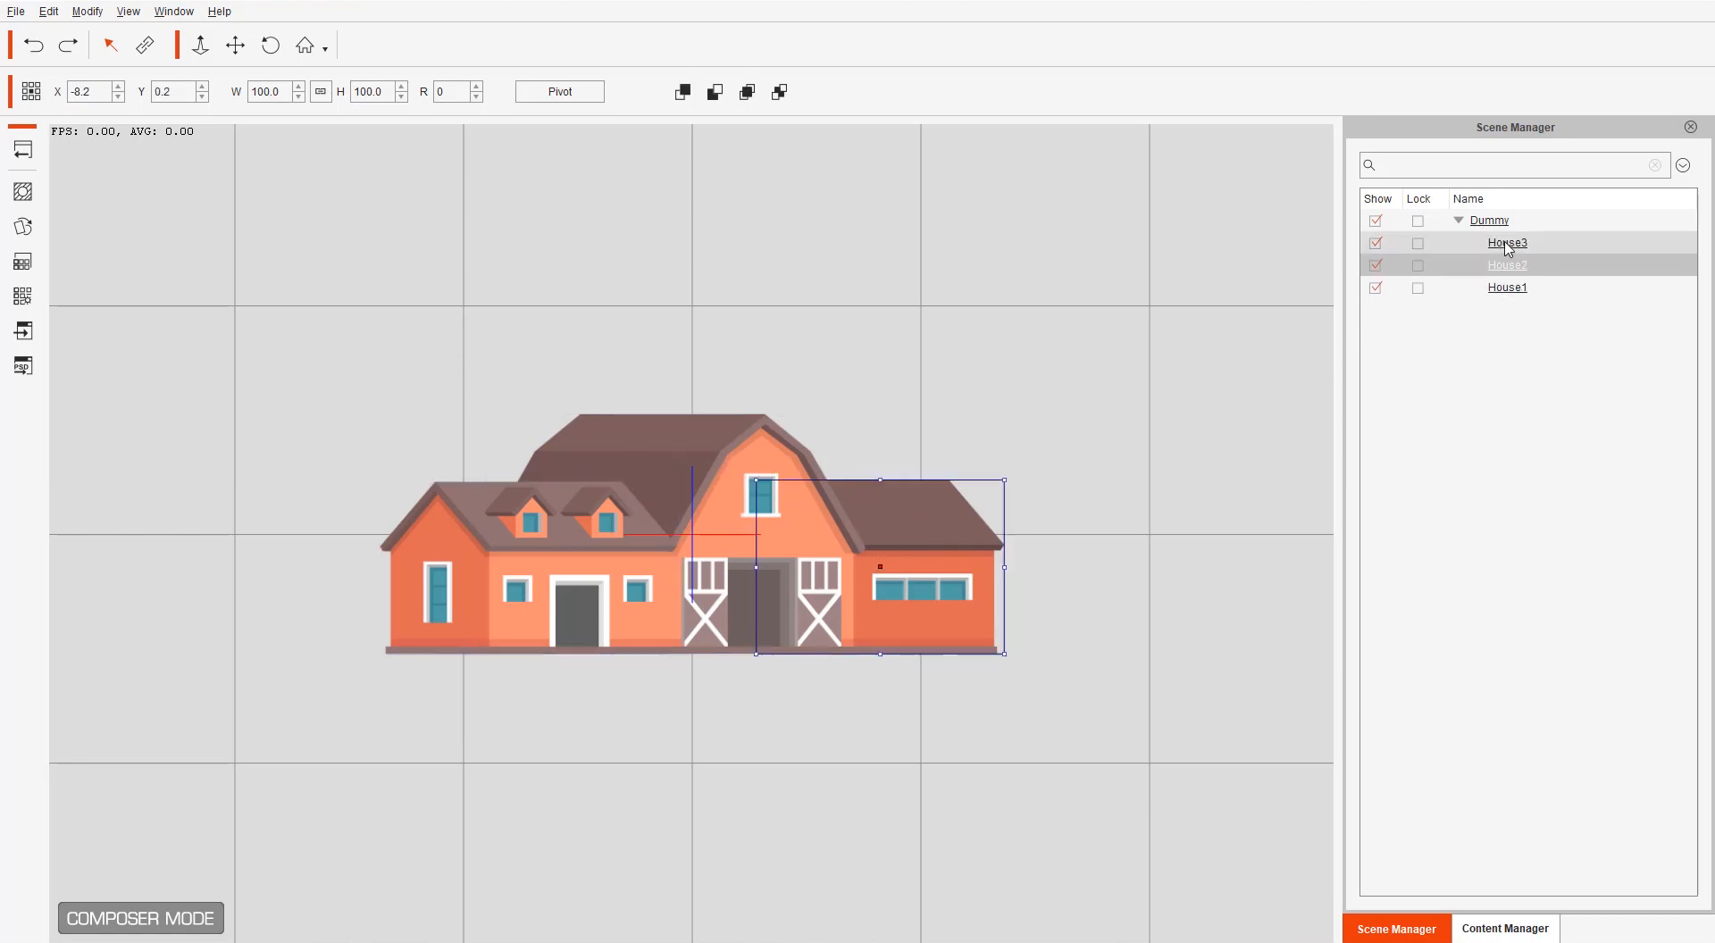
click(1508, 288)
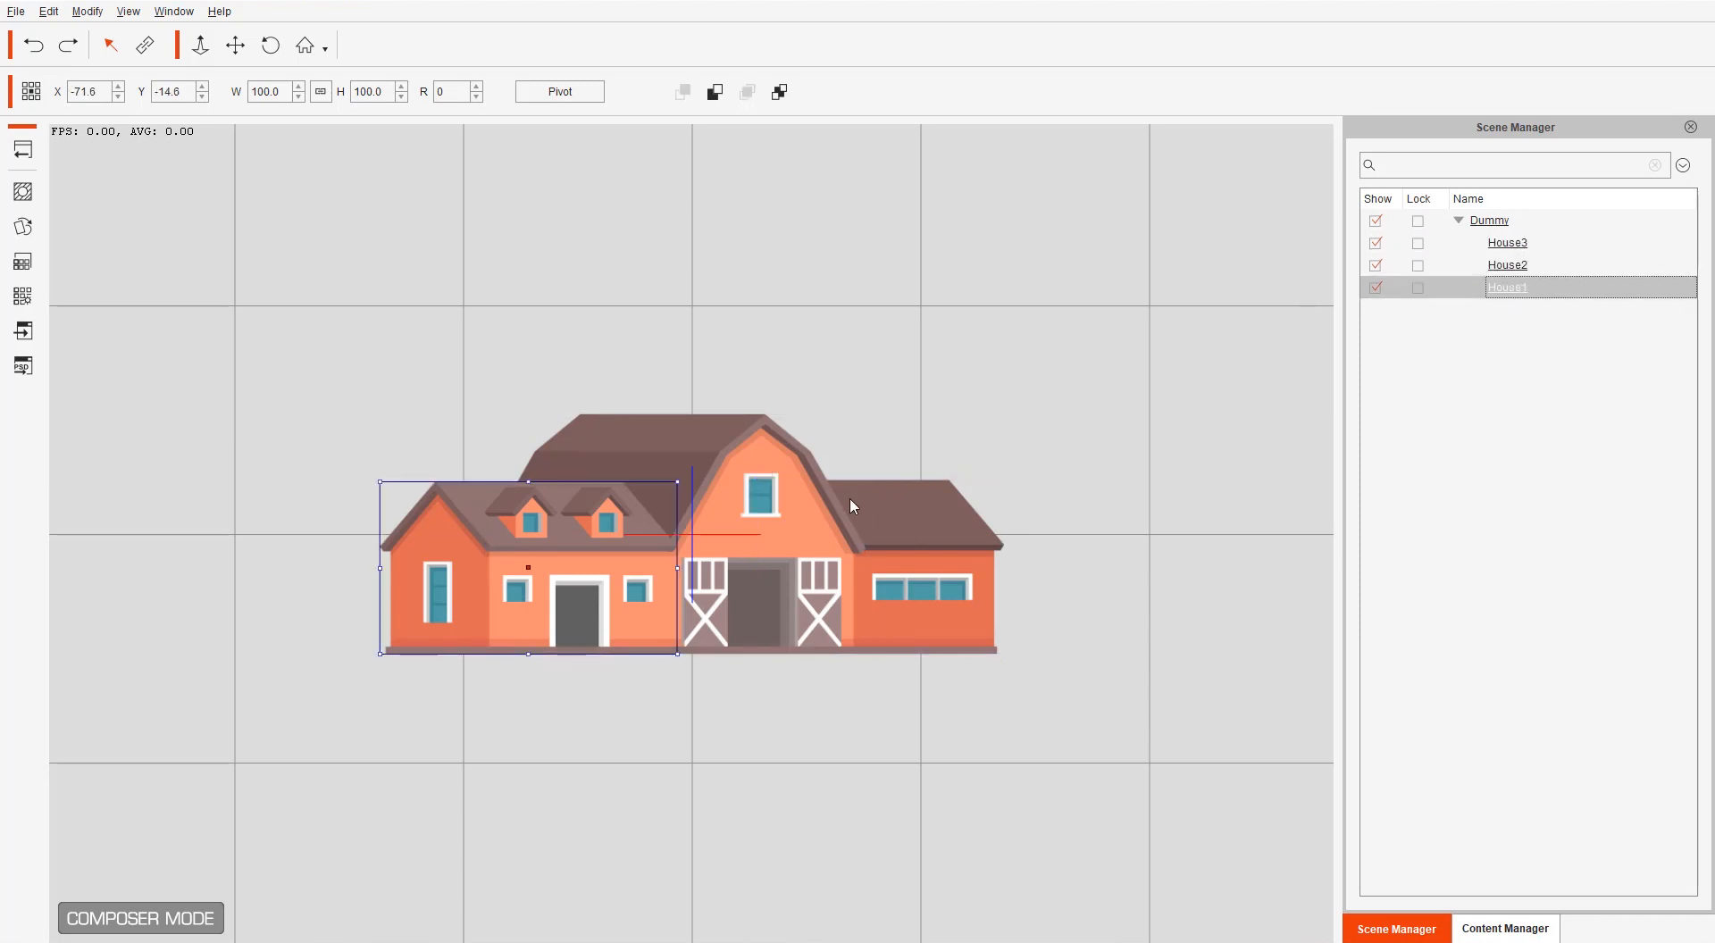
click(29, 157)
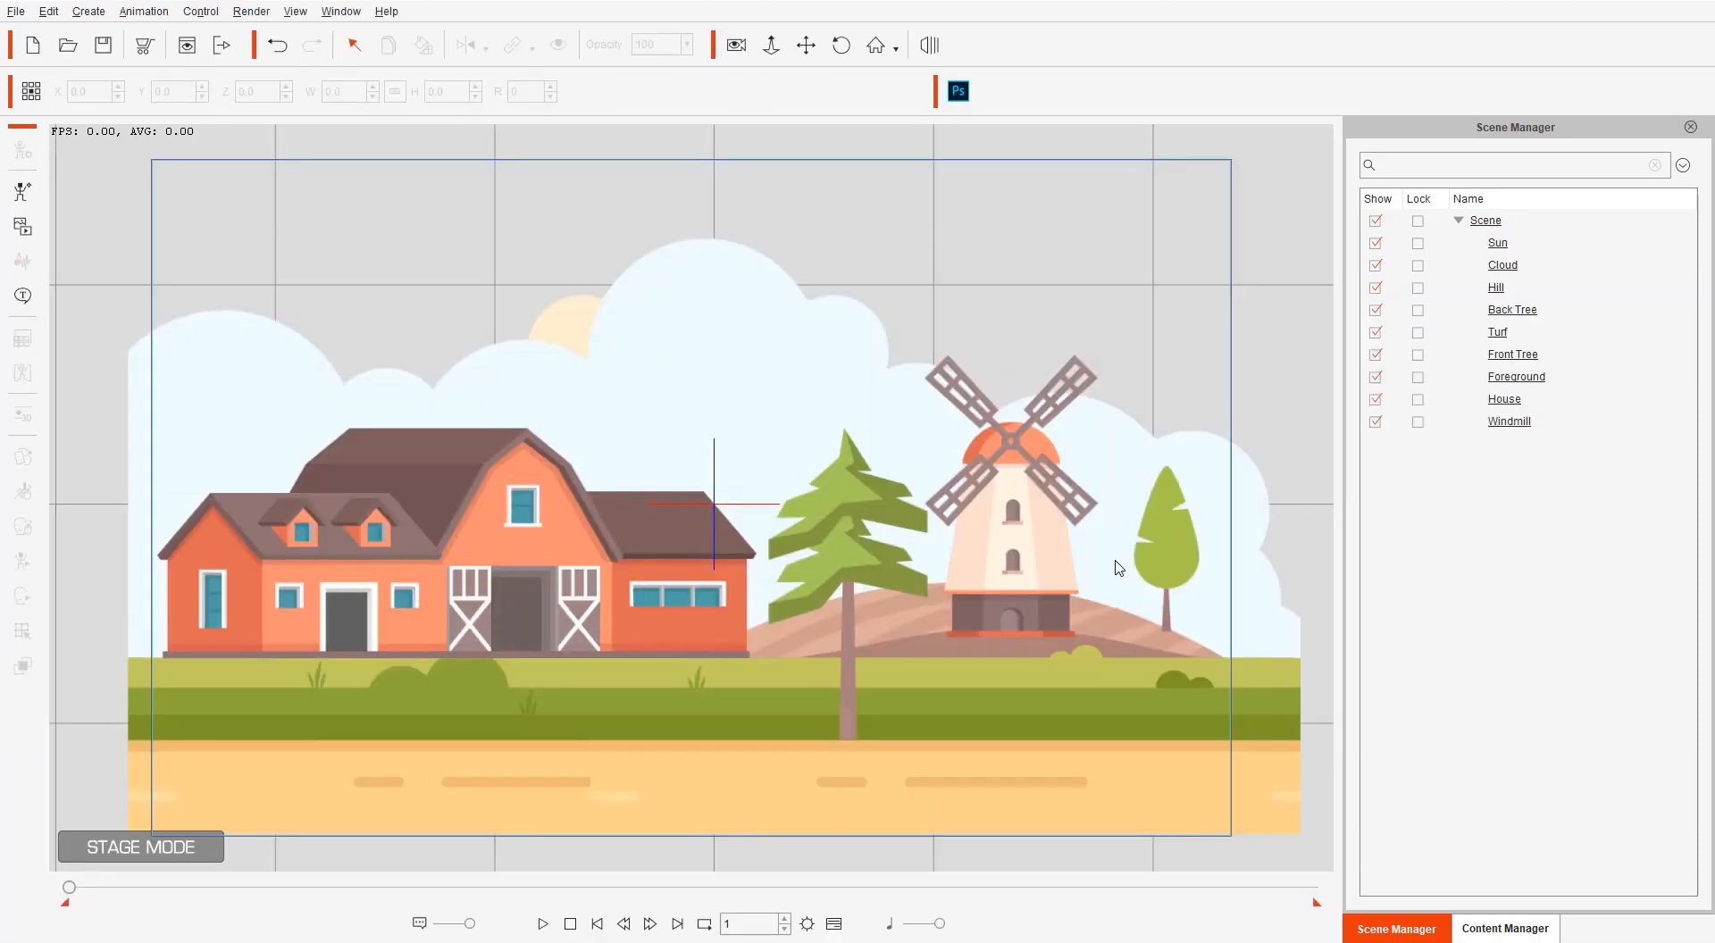
Switch to Farm.psd in Photoshop, collapse the House group, and expand the Windmill group and its RL_Pivot subgroup
key(alt+Tab)
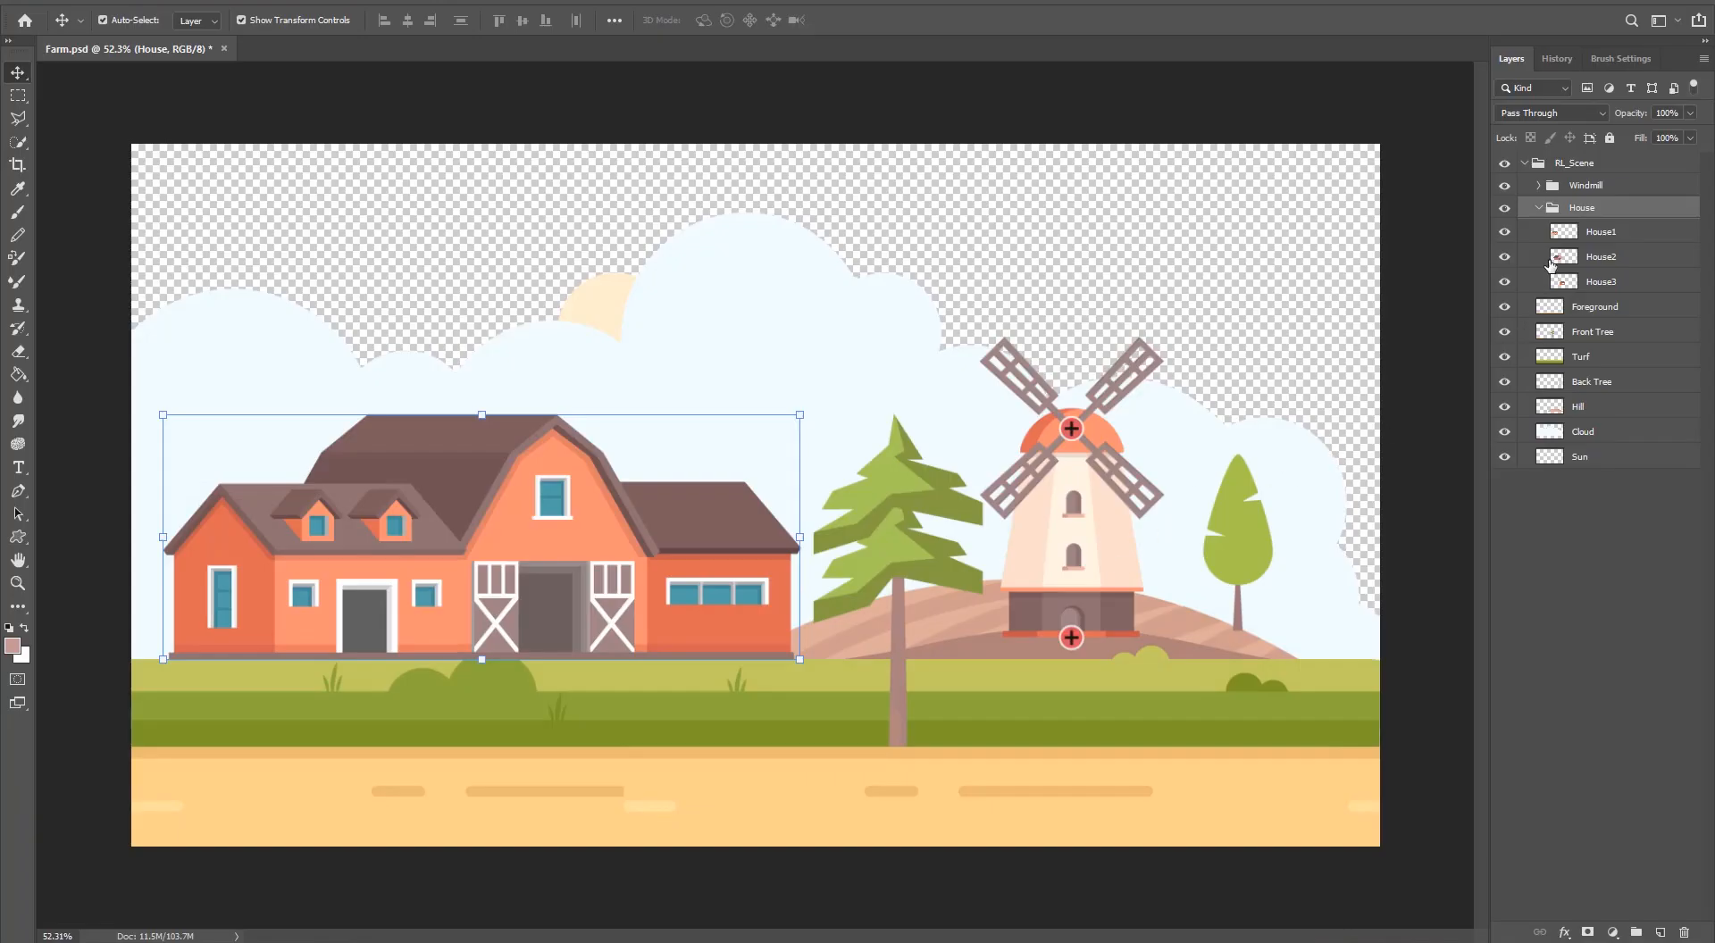
click(1539, 208)
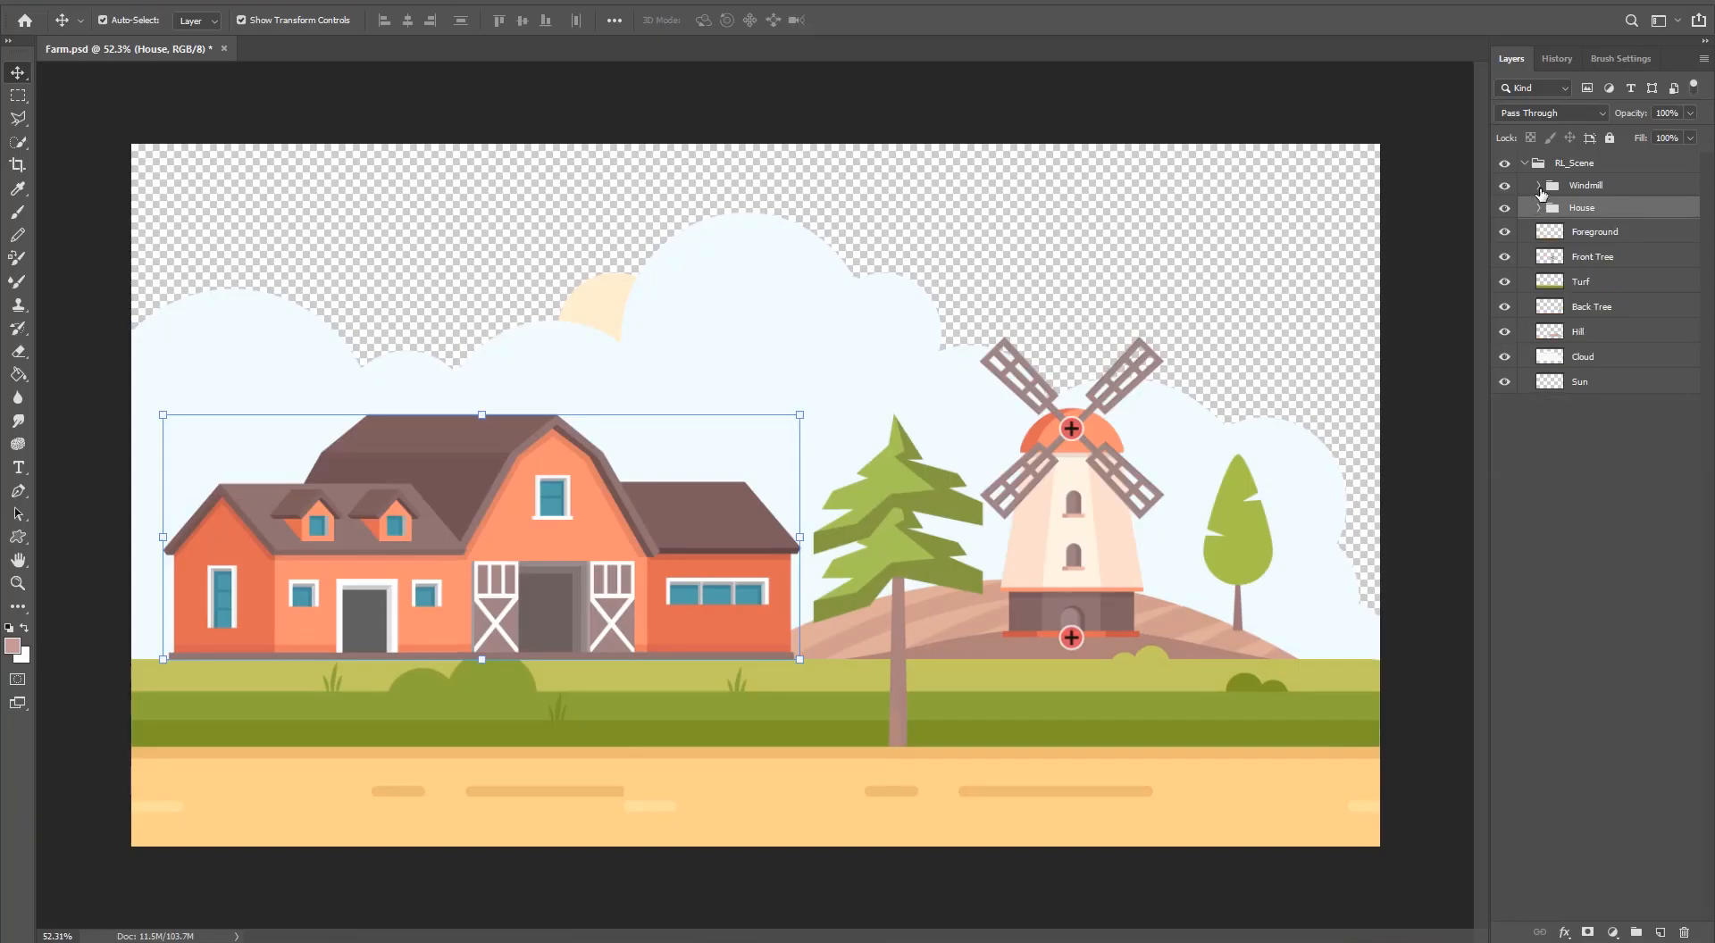
click(1539, 186)
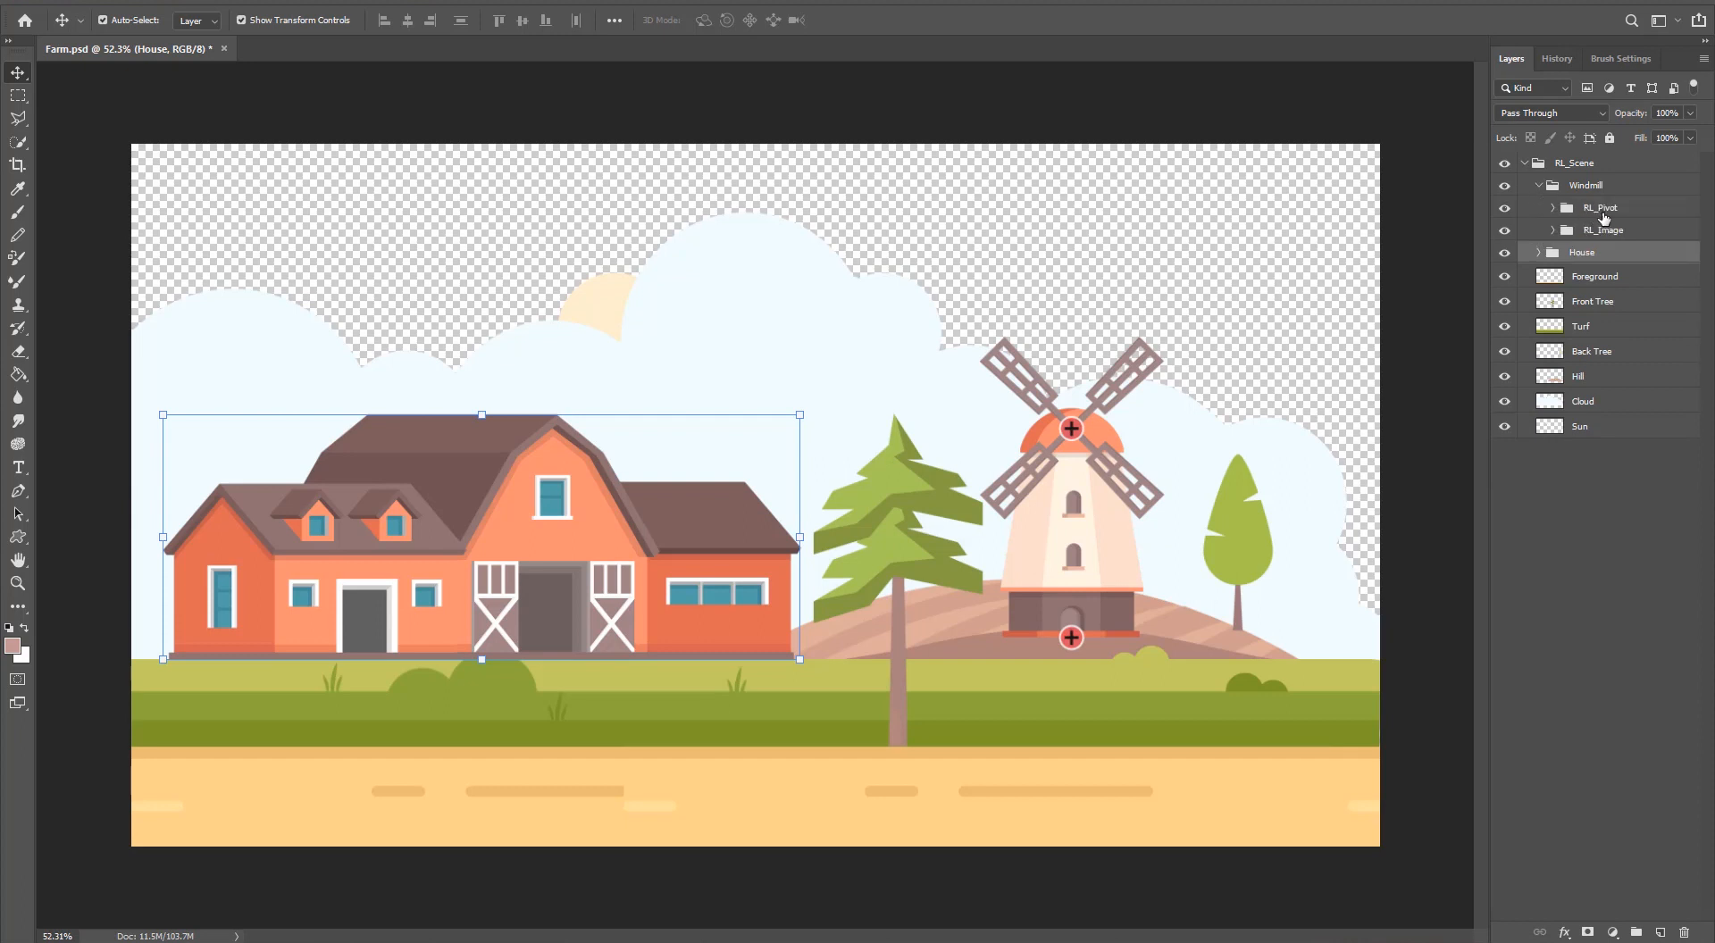
click(1553, 209)
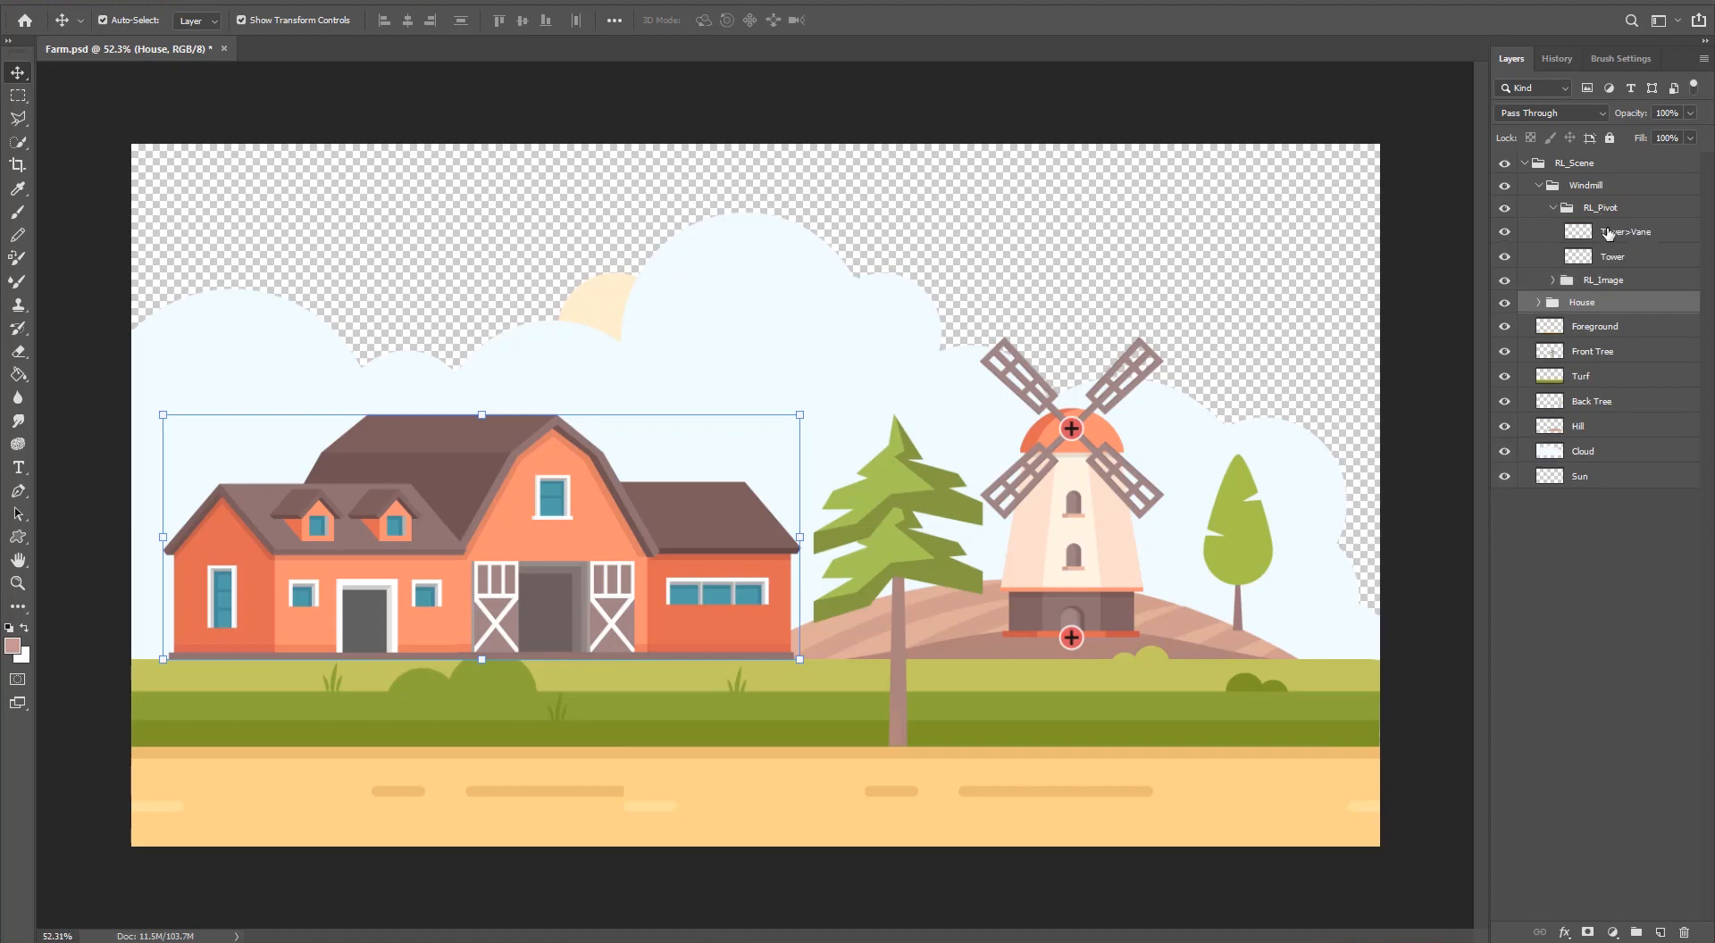
Select the Tower>Vane and Tower pivot layers alternately to examine where each pivot marker sits on the windmill
click(1611, 234)
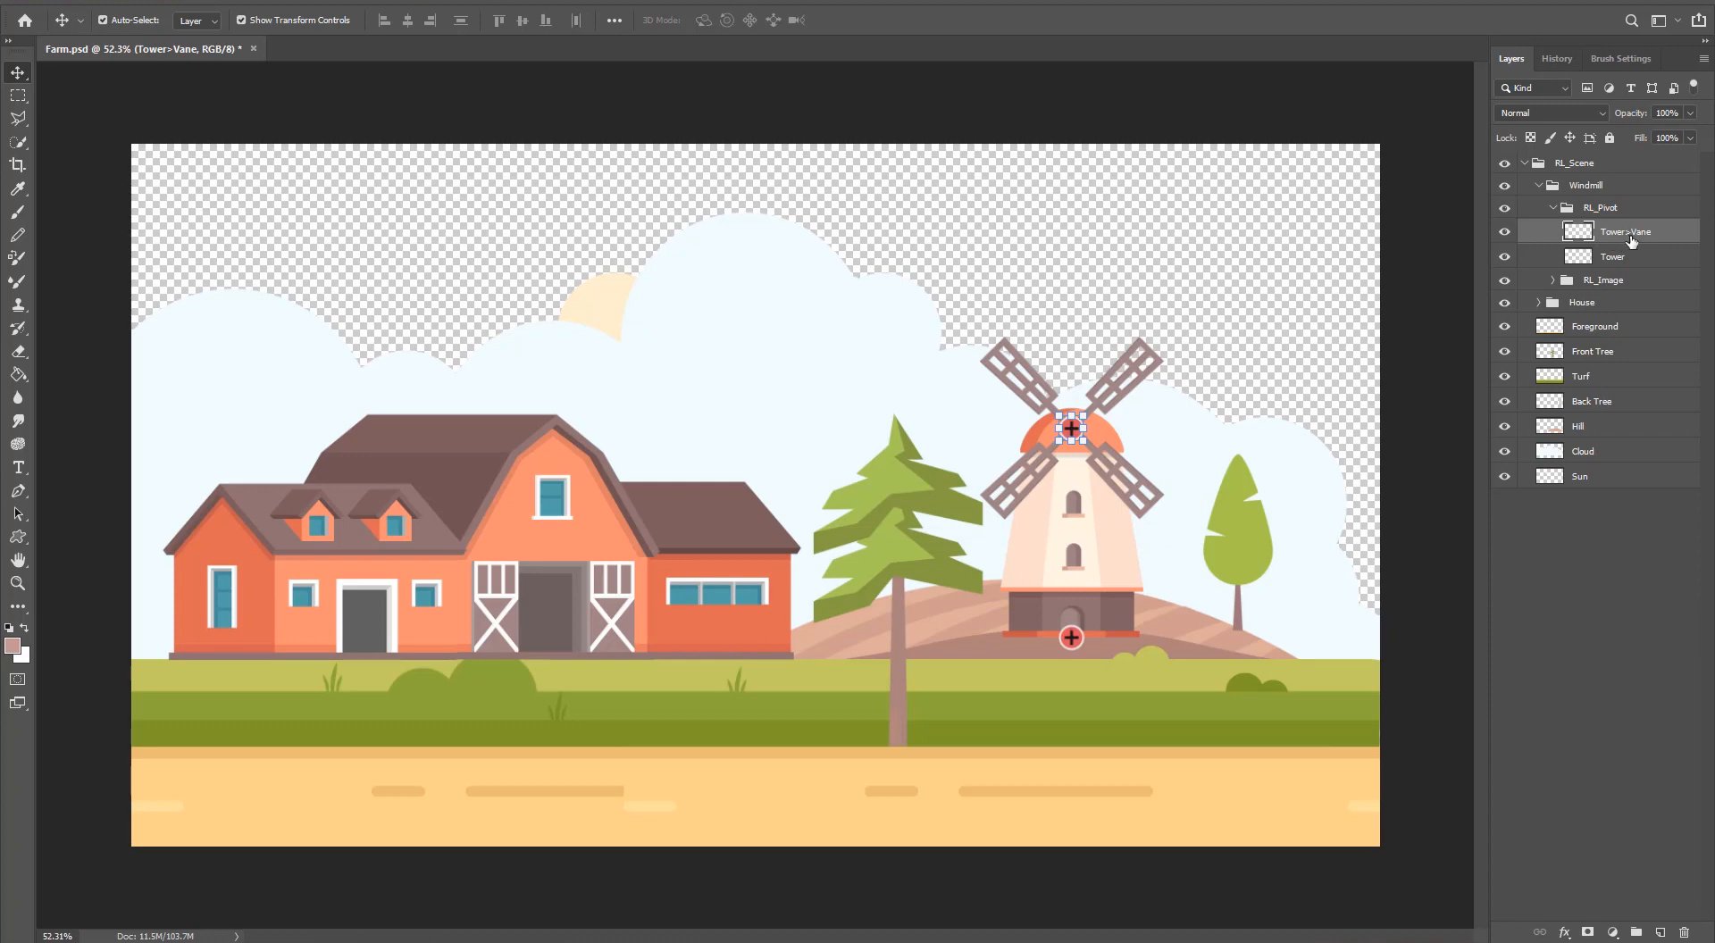
click(1613, 259)
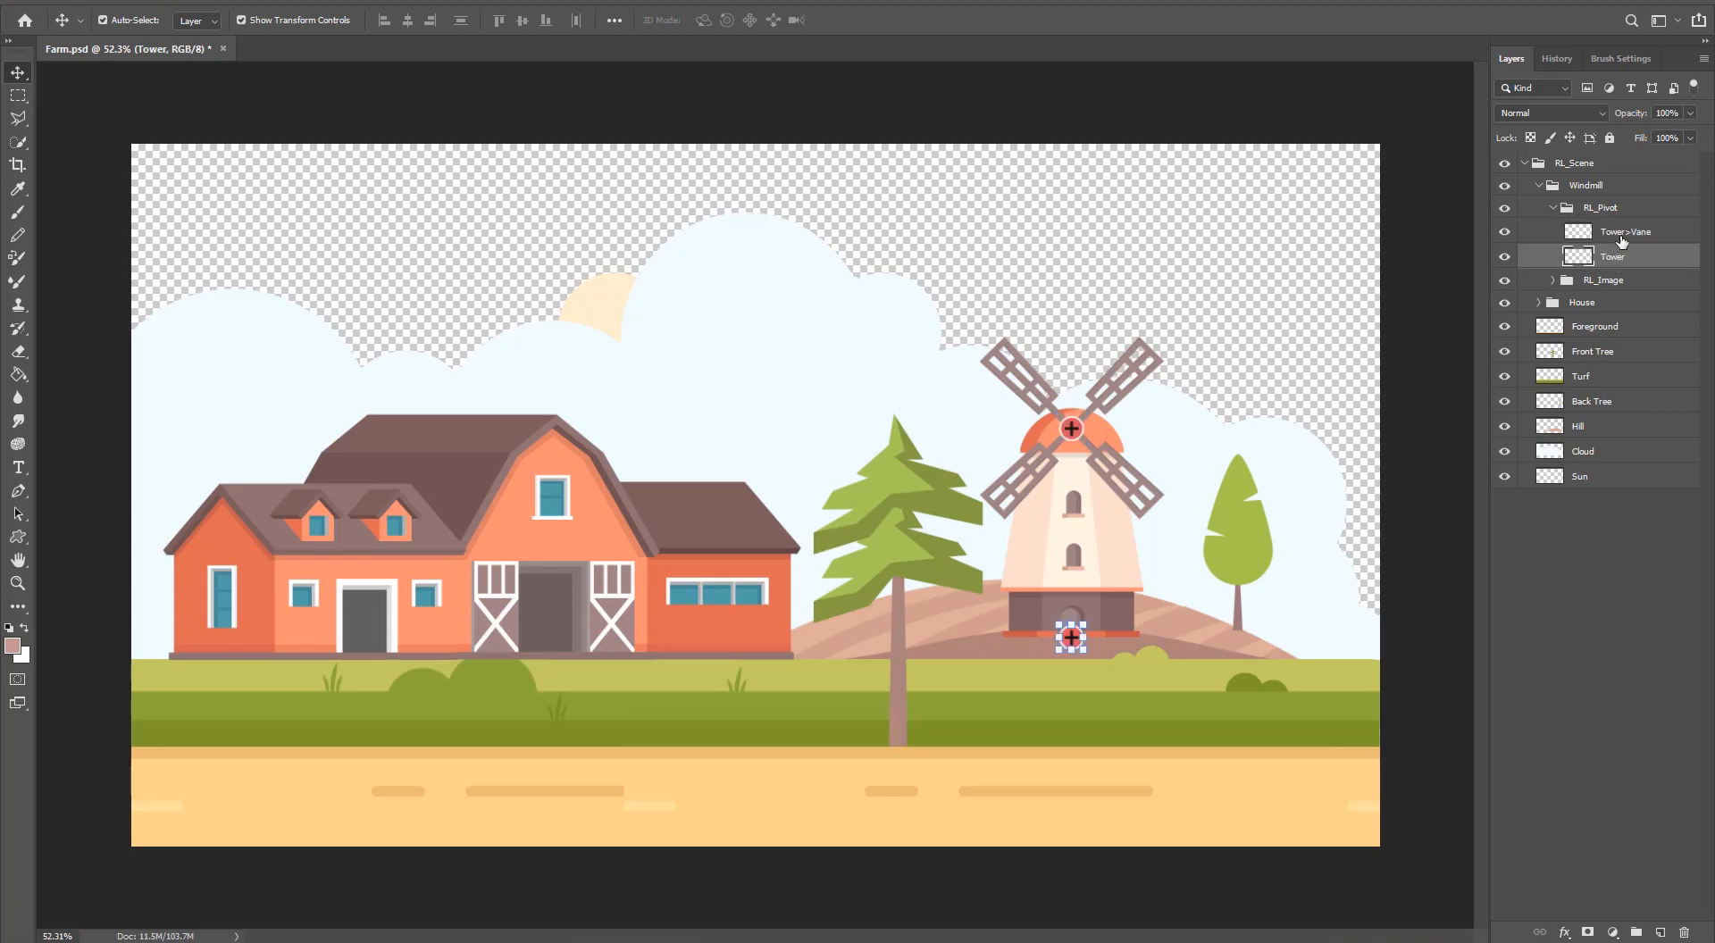
click(1622, 238)
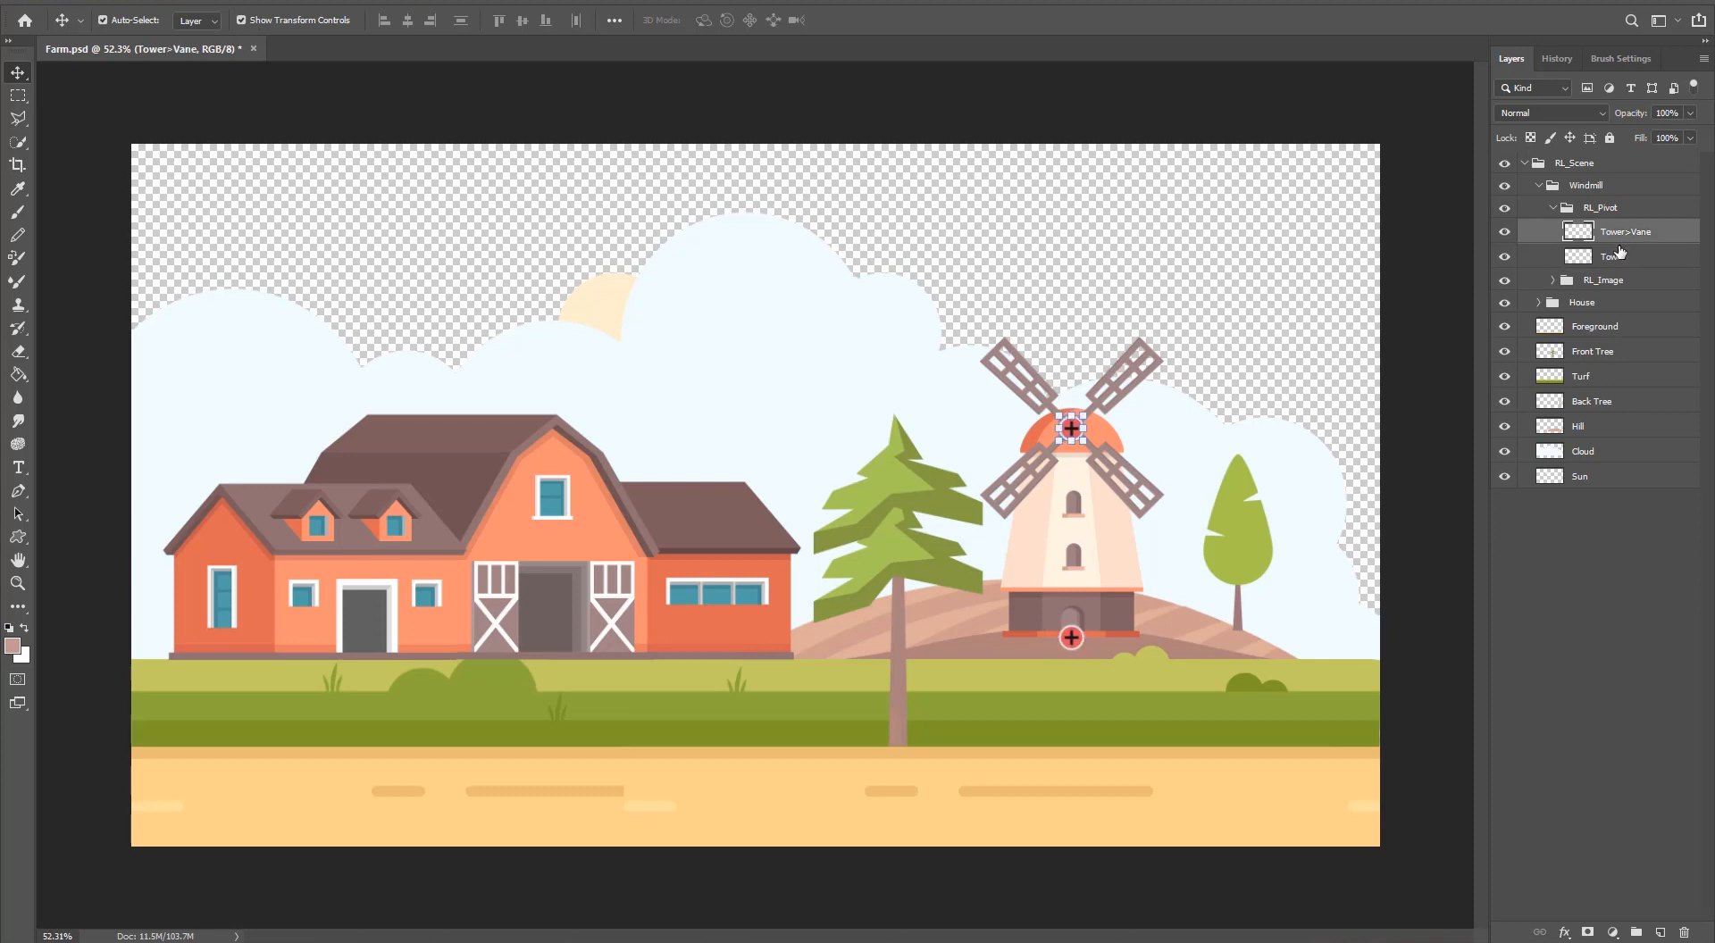
click(1619, 259)
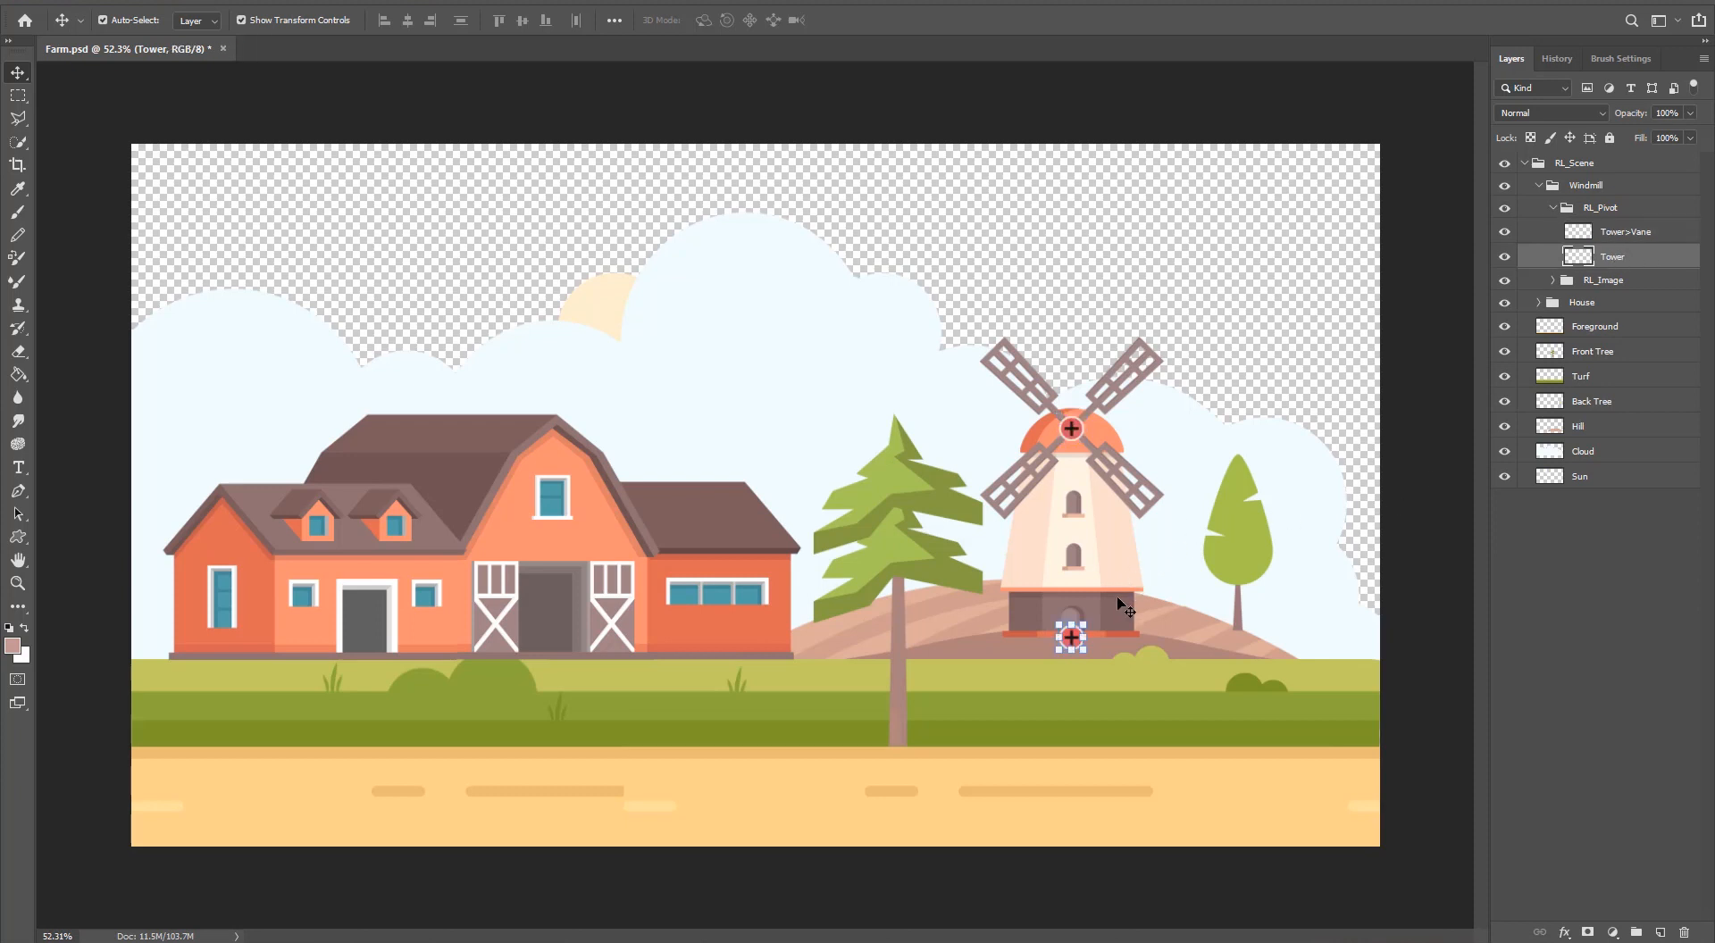
Try moving the Tower pivot marker at the windmill's base, and undo the move
drag(1101, 622, 1106, 621)
key(ctrl+z)
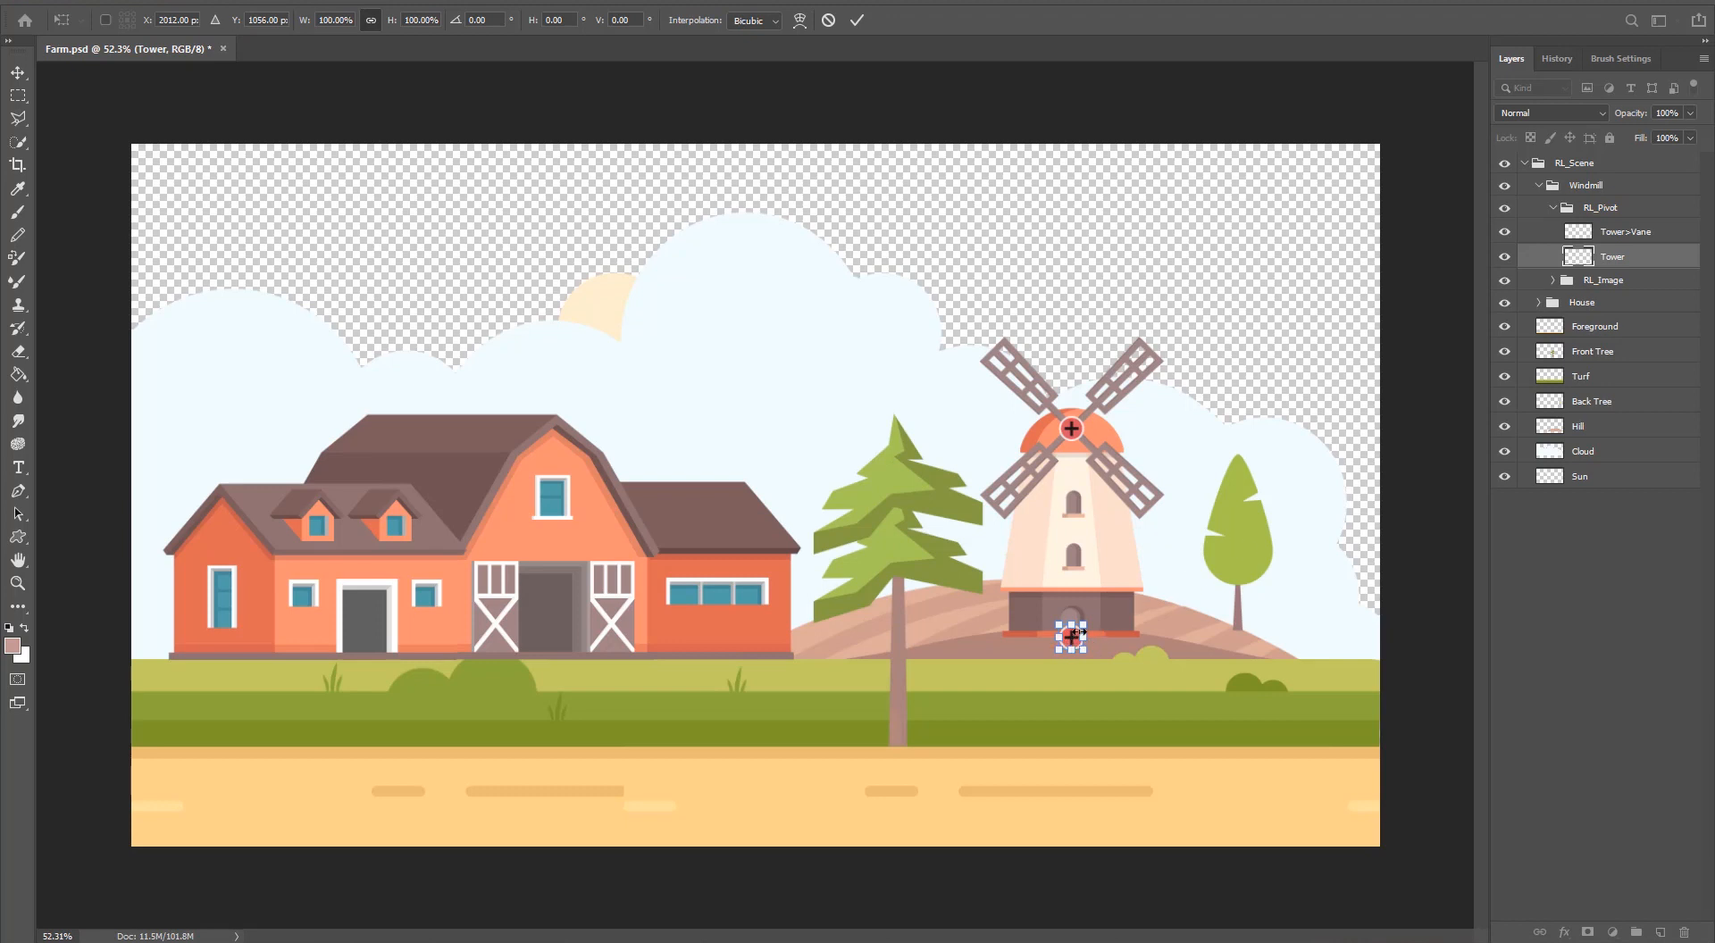
key(Return)
Select the Tower>Vane pivot layer, and switch to Cartoon Animator 4 to select the Windmill on the stage
click(1642, 235)
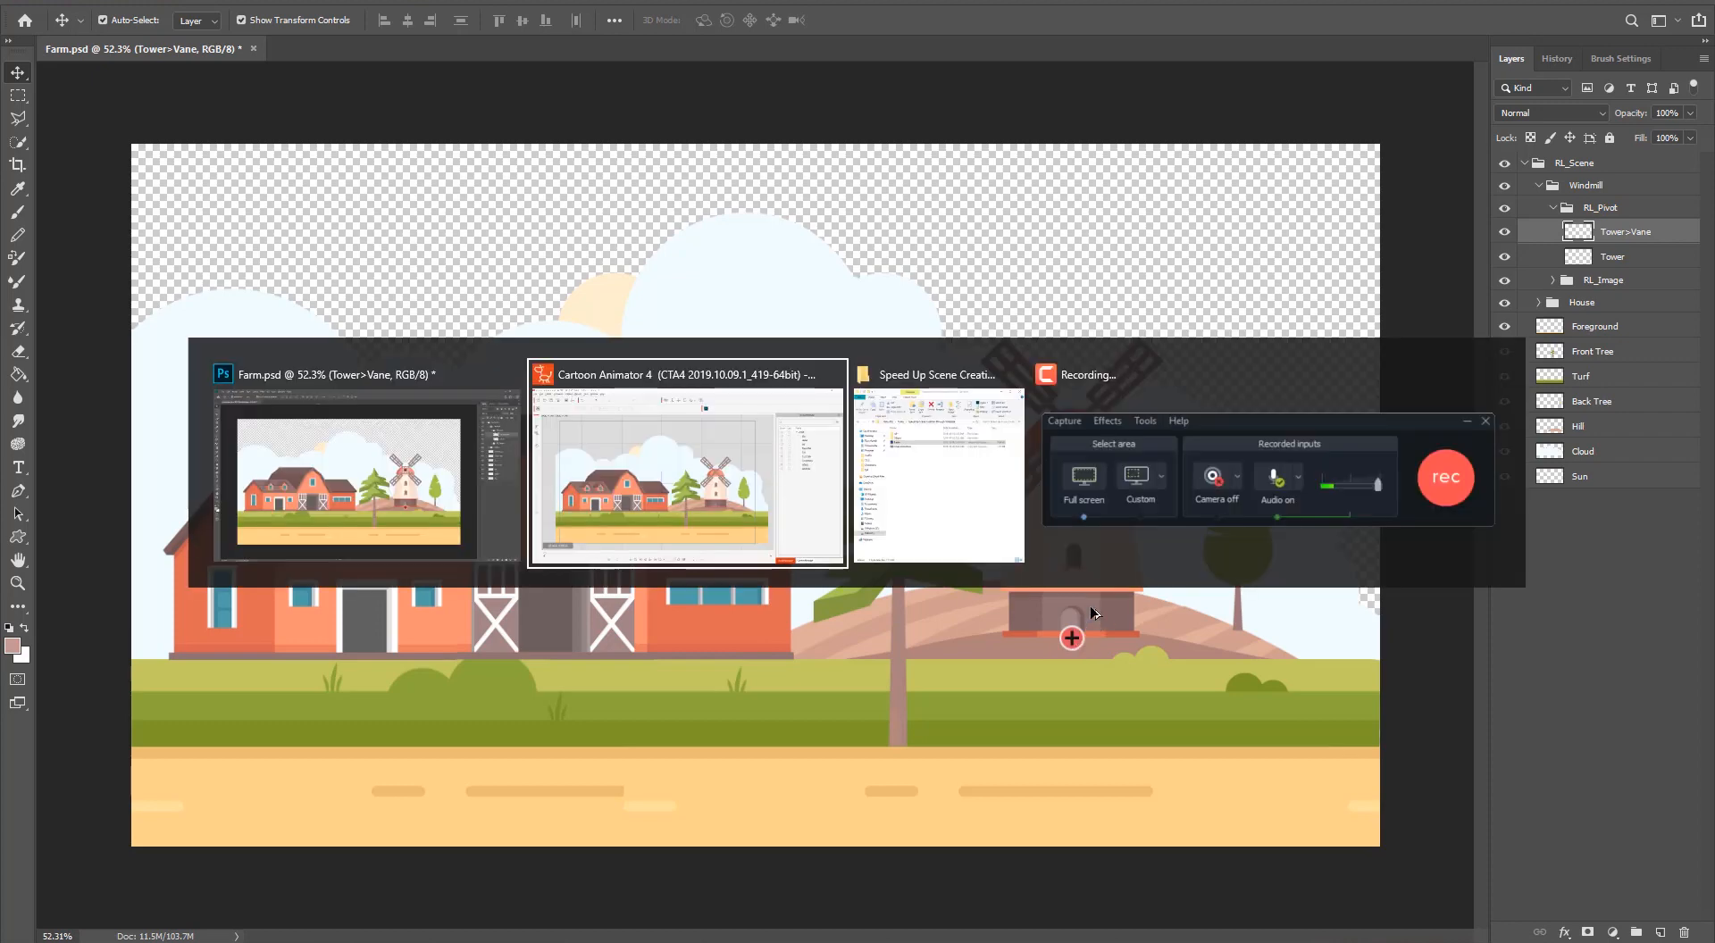
key(alt+Tab)
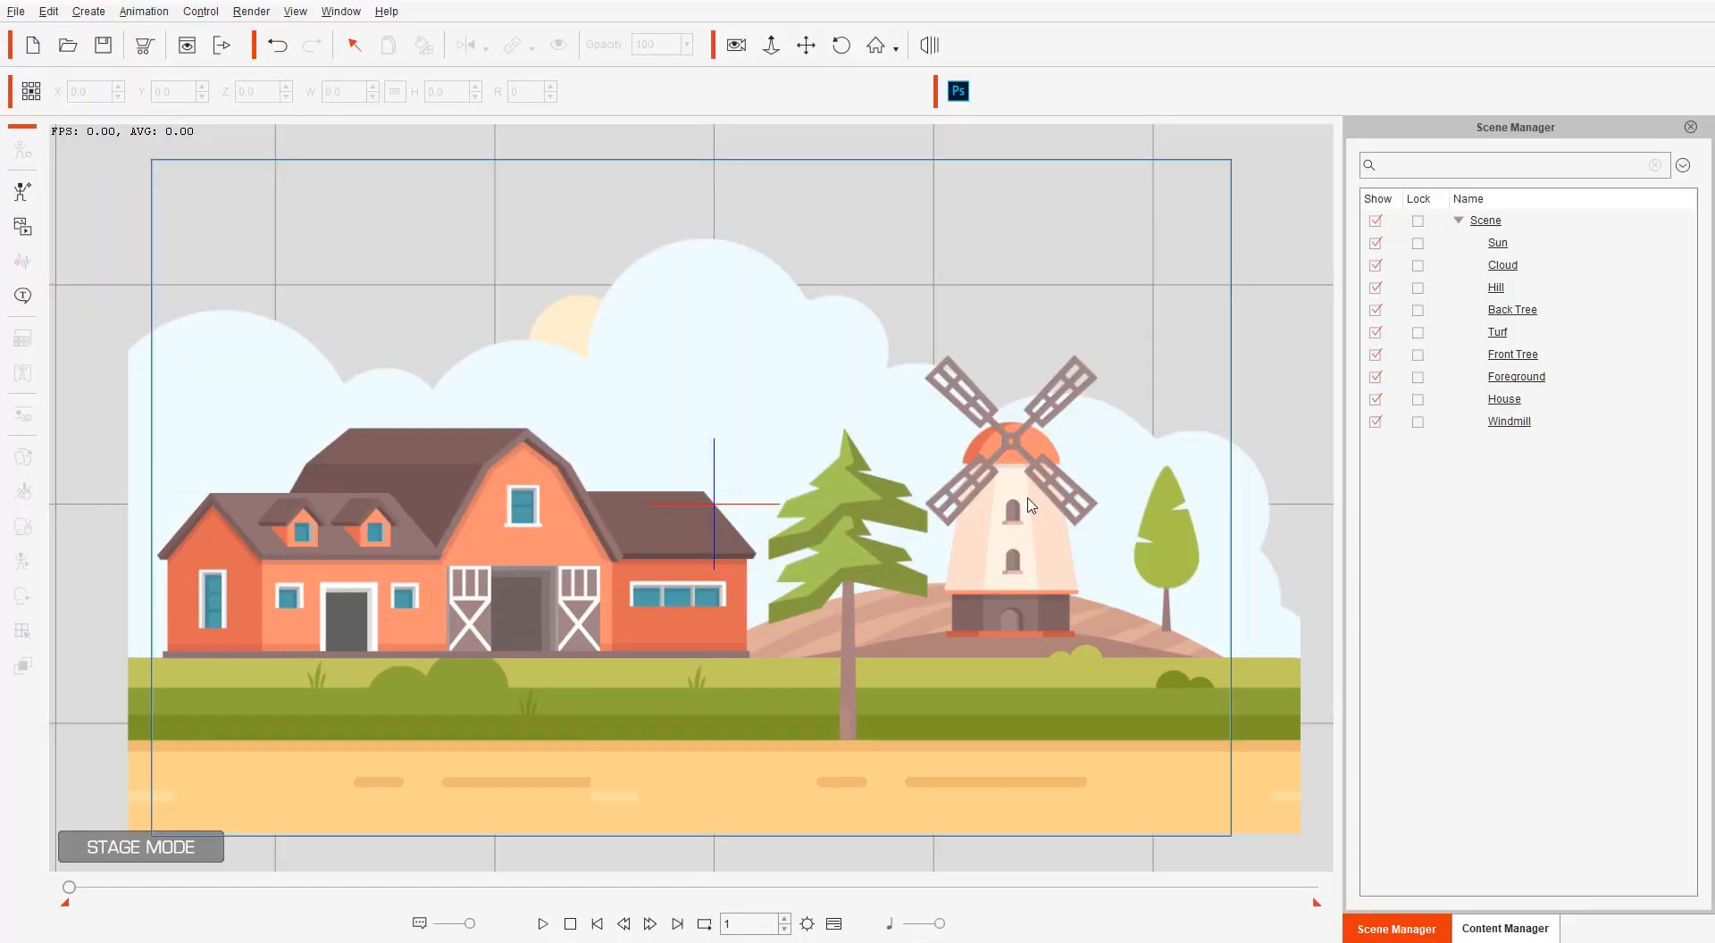
click(1032, 505)
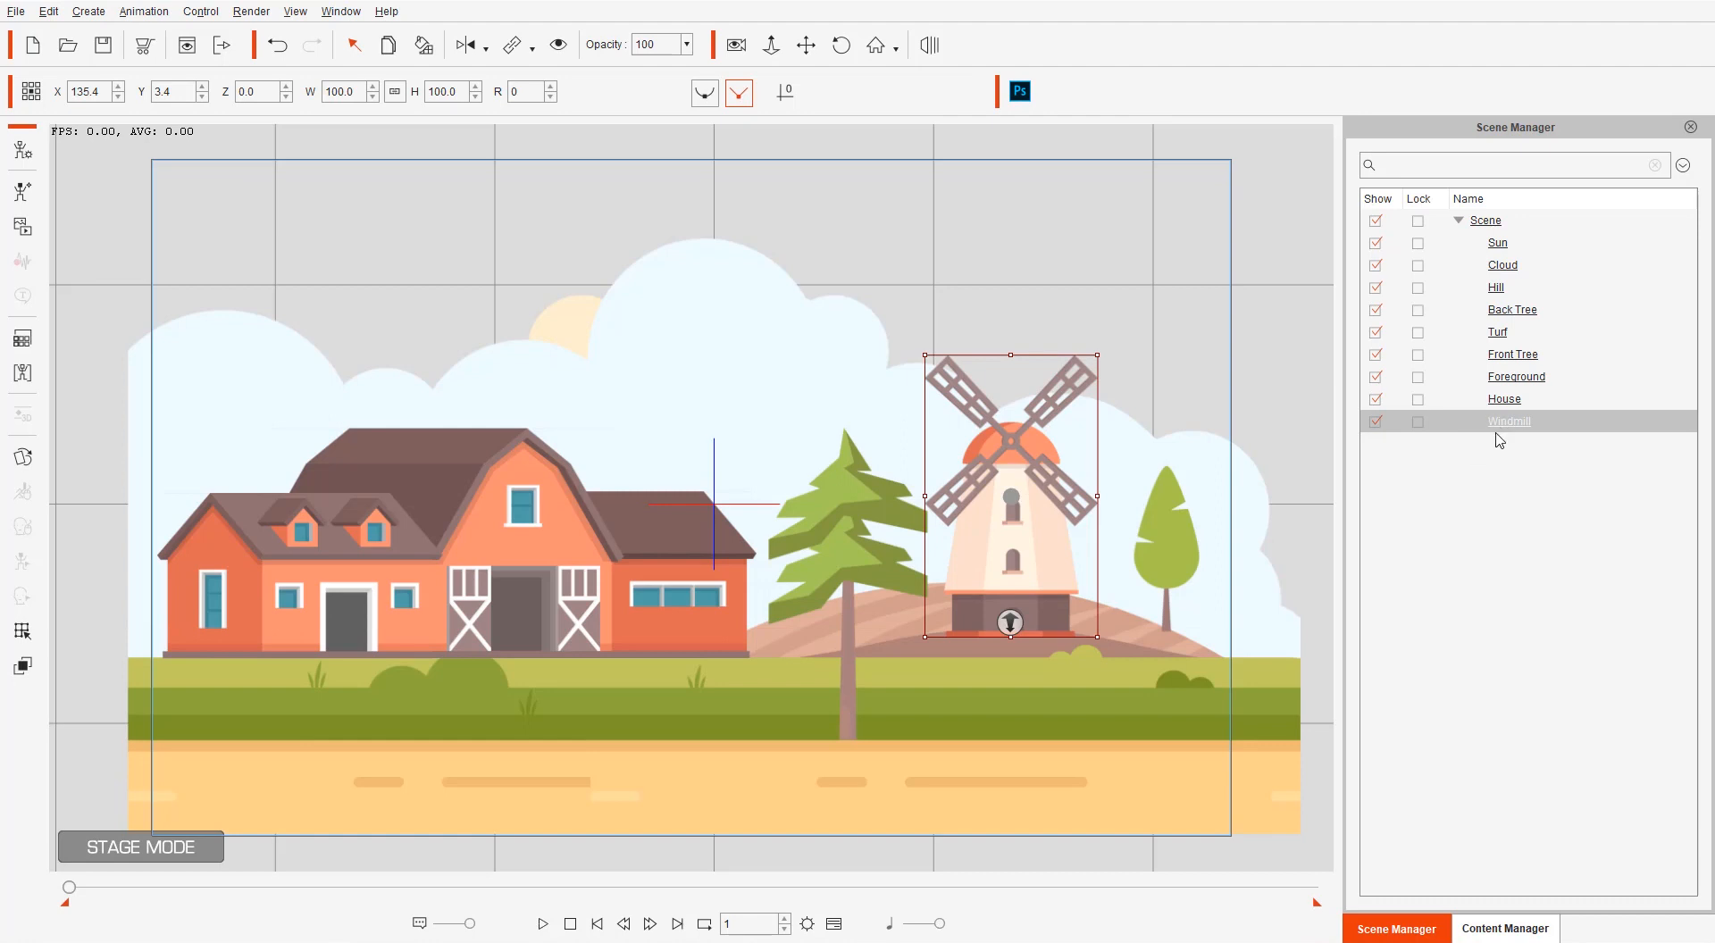
Try rotating the whole Windmill to 350 degrees and moving it slightly, undoing each change
mouse_move(1110, 633)
mouse_down()
mouse_move(1127, 601)
mouse_move(1126, 616)
mouse_up()
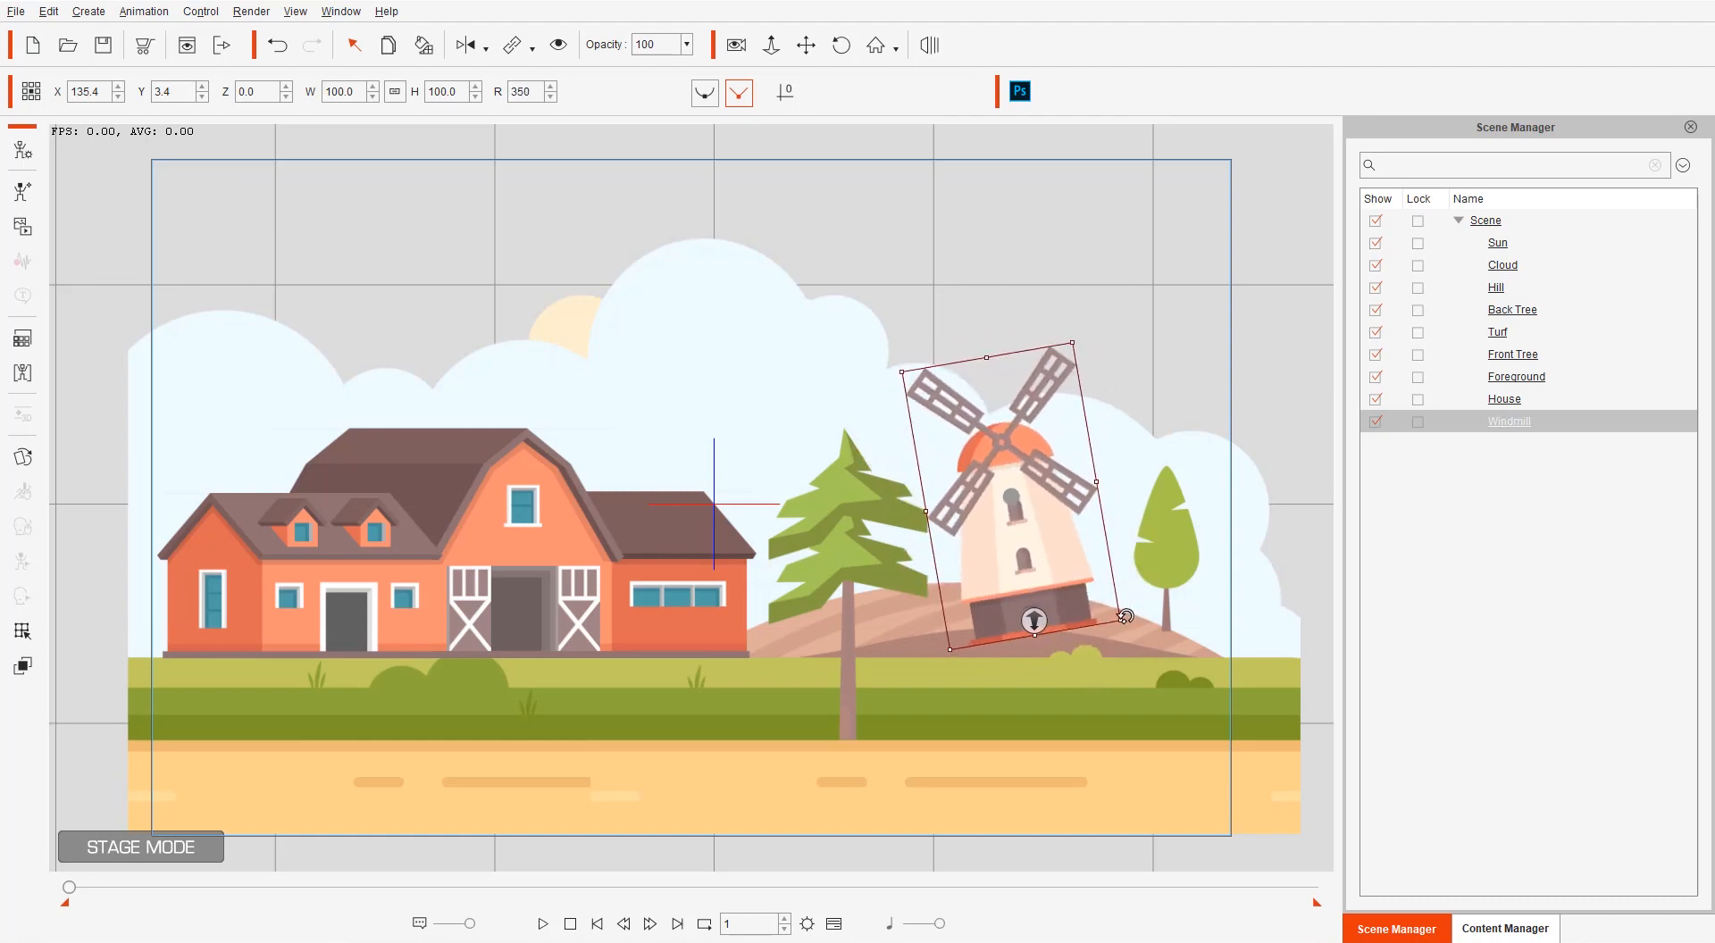
key(ctrl+z)
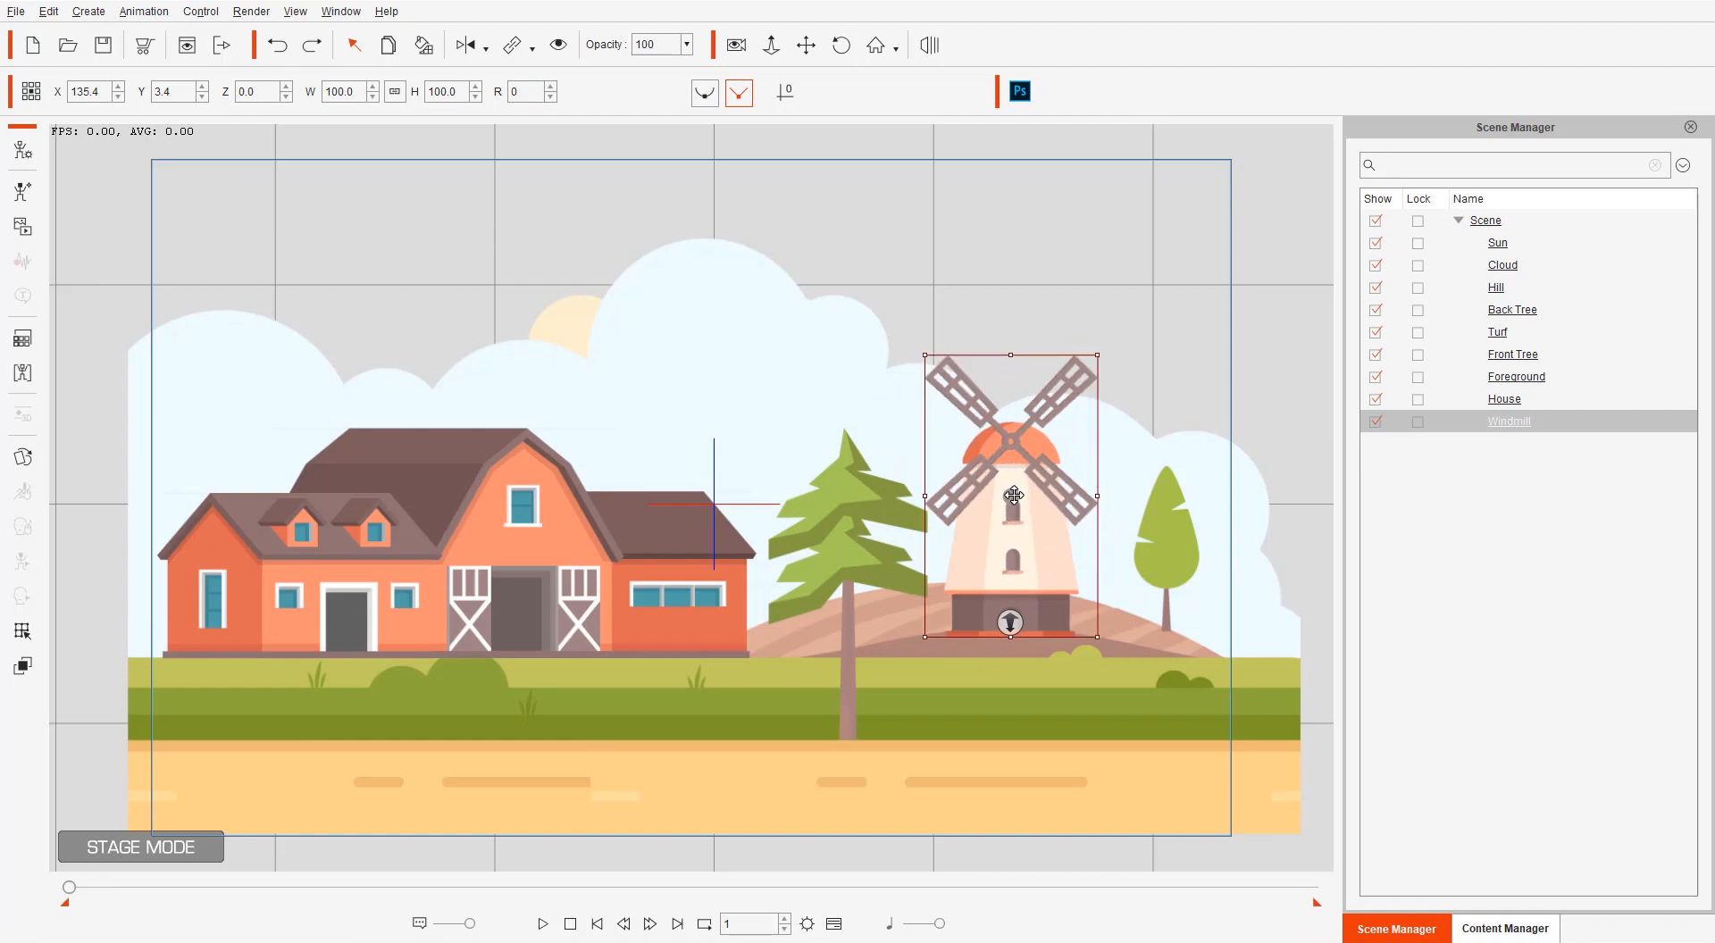
mouse_move(1014, 495)
mouse_down()
mouse_move(1011, 524)
mouse_move(1013, 498)
mouse_up()
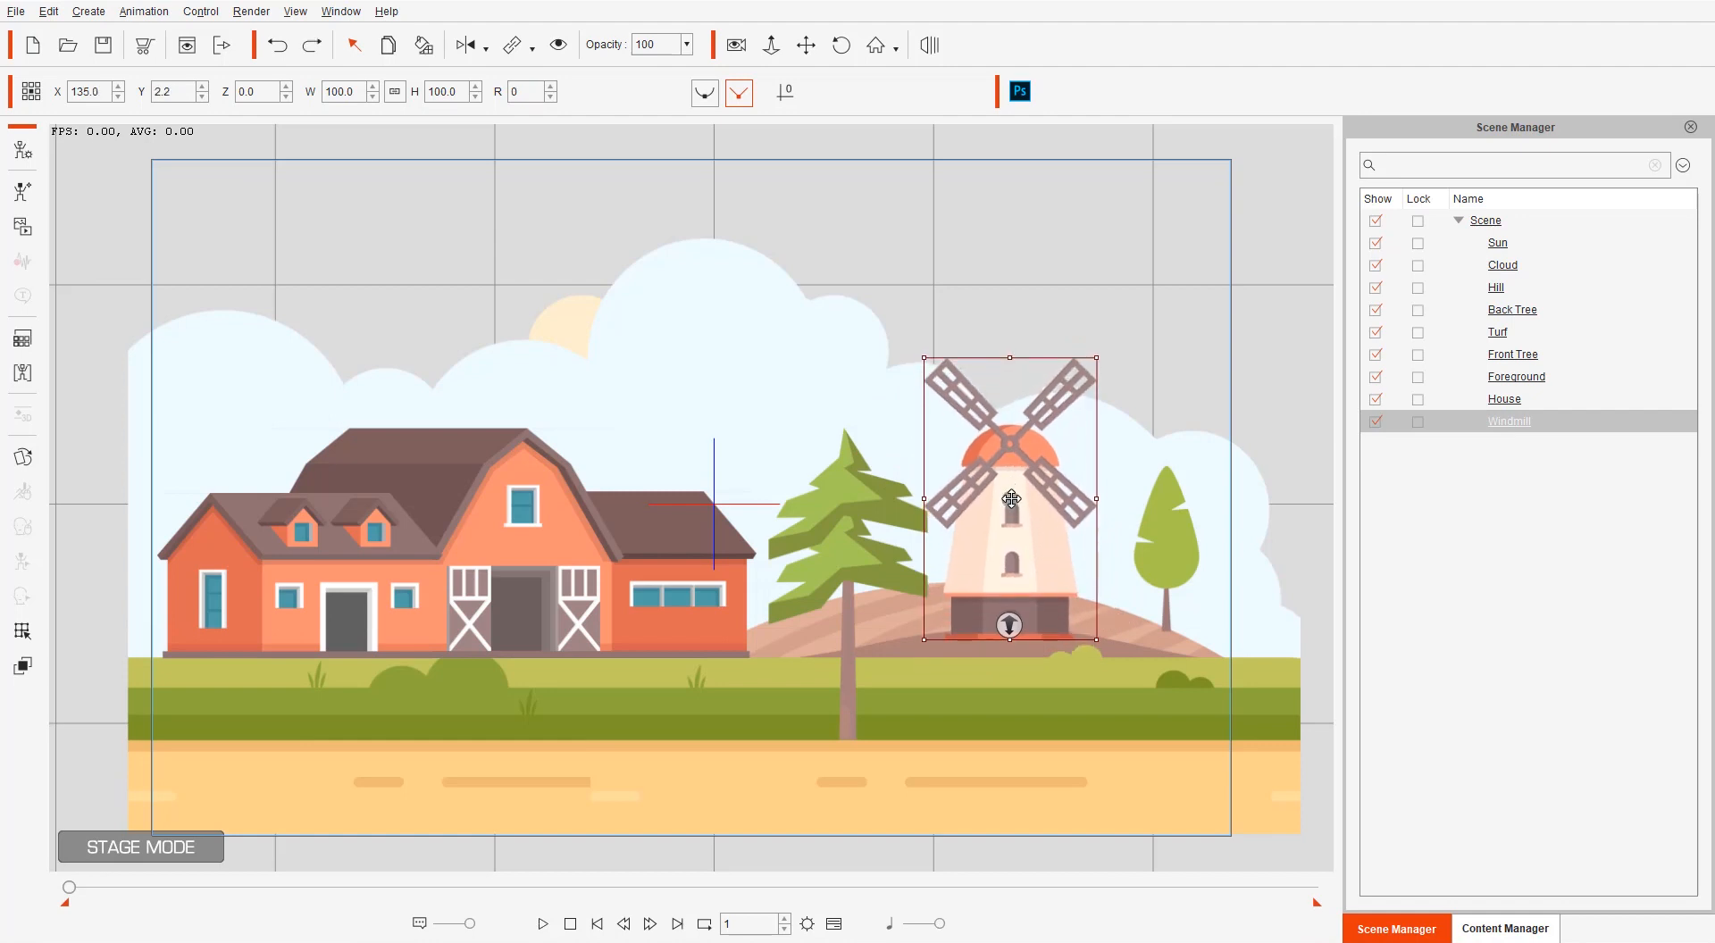
key(ctrl+z)
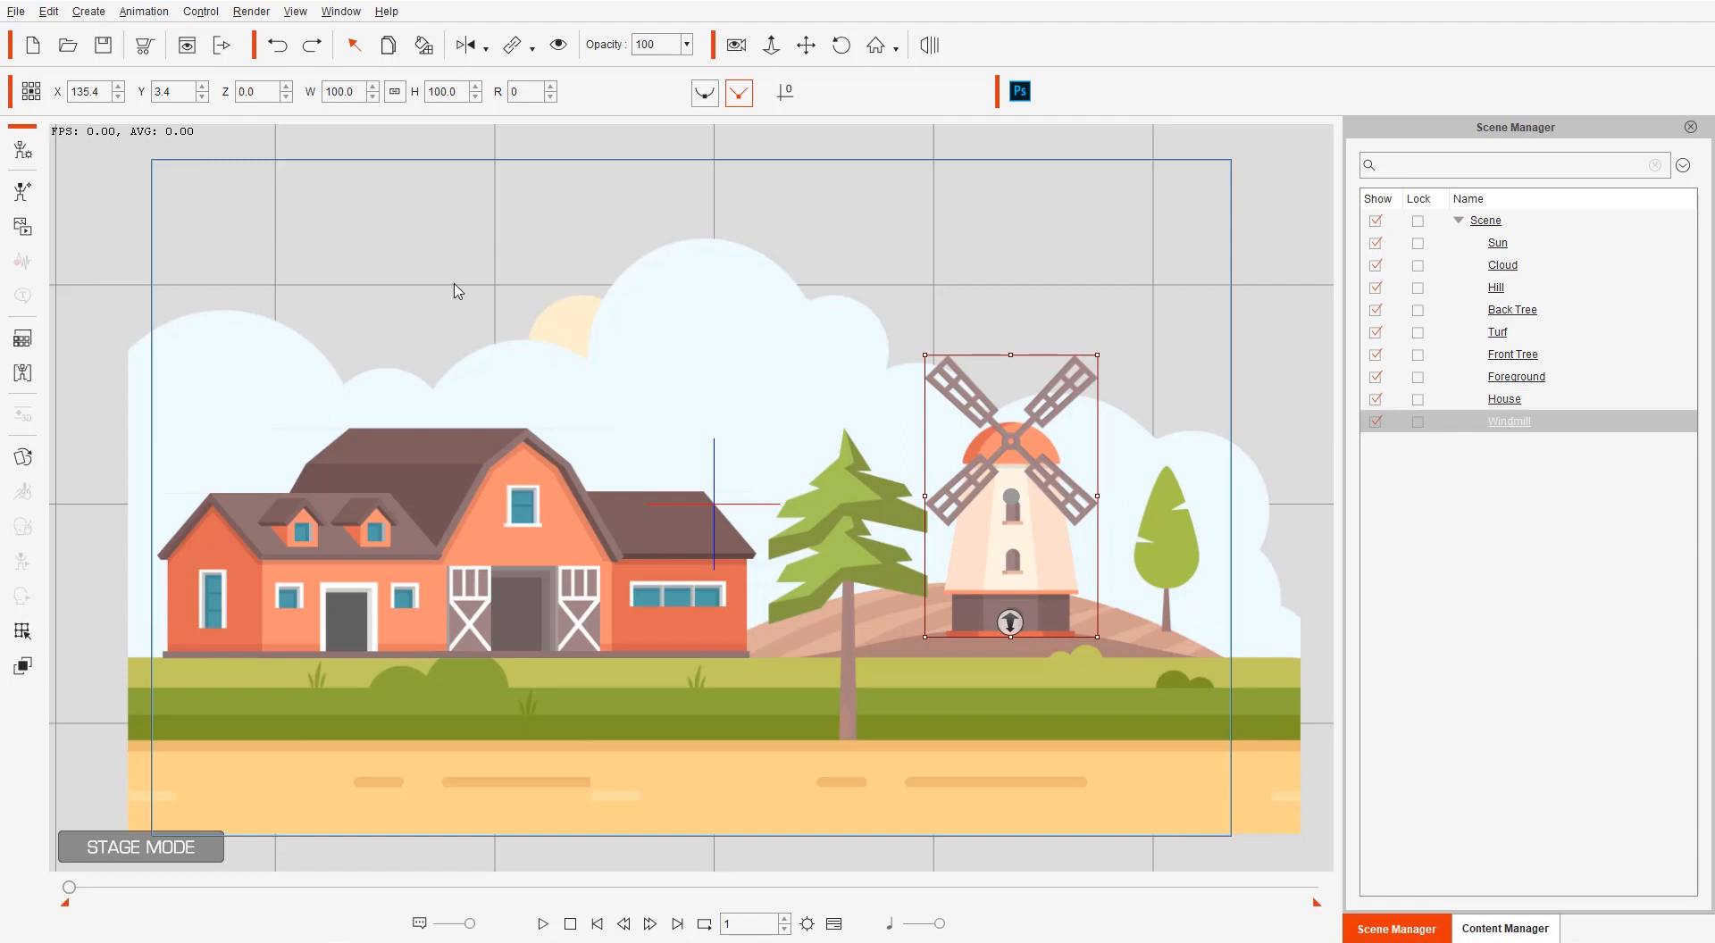
Open the Windmill in Composer mode, and select its Vane and Tower parts in turn
click(26, 159)
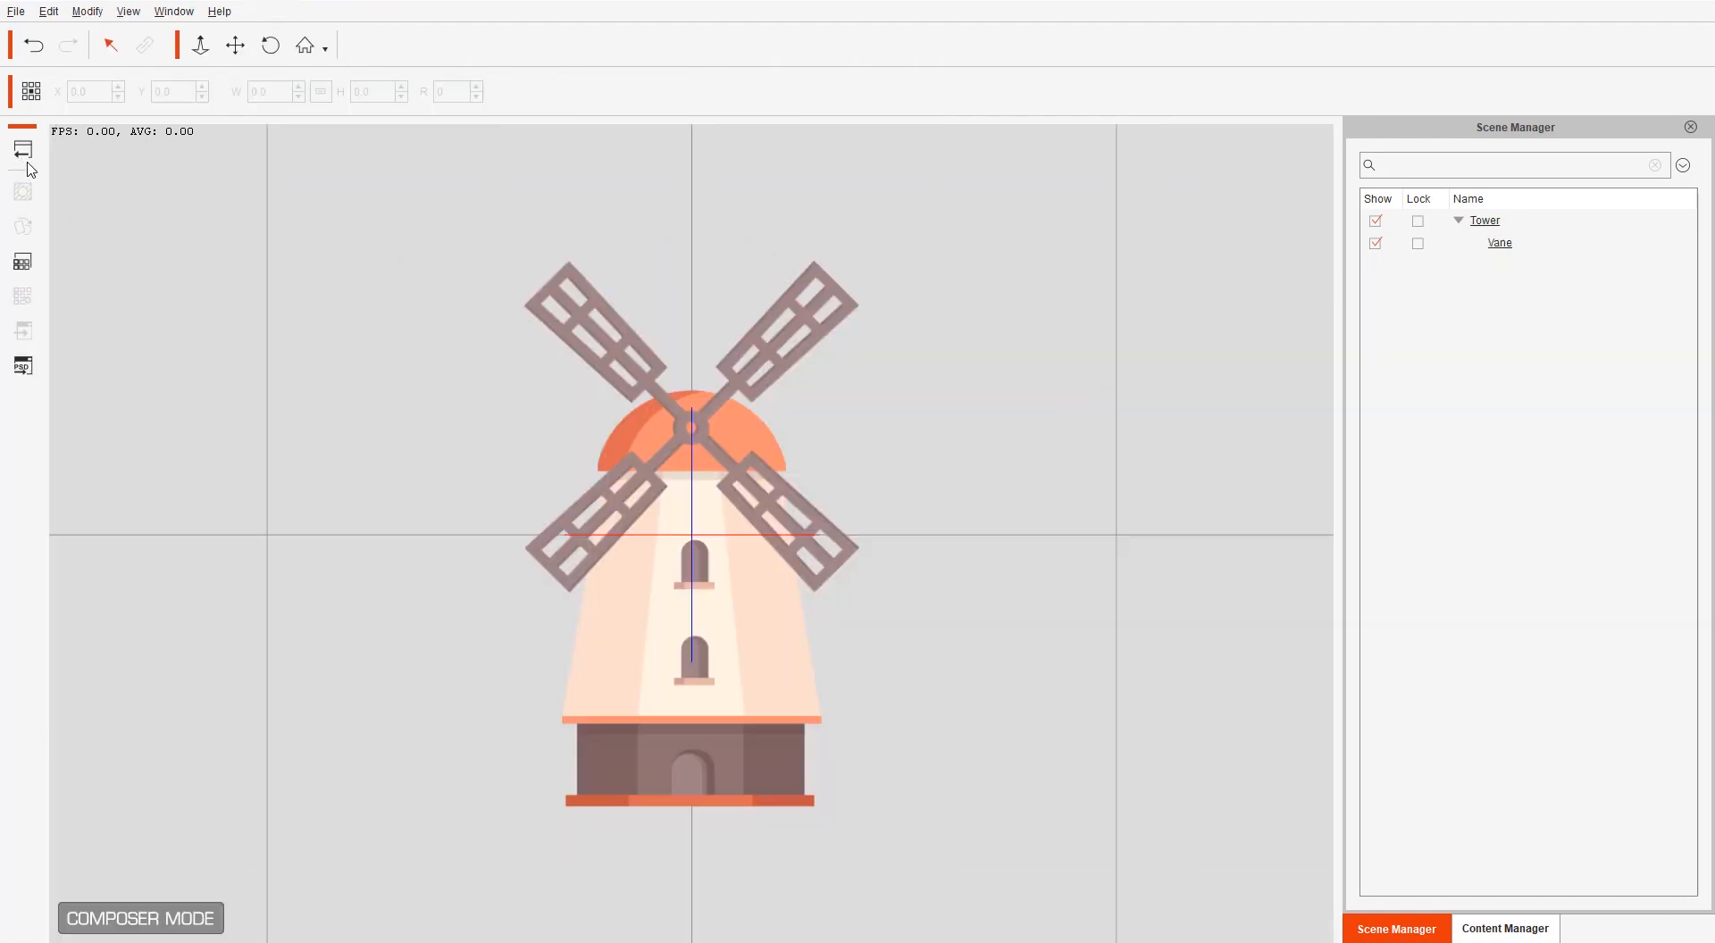
click(1516, 248)
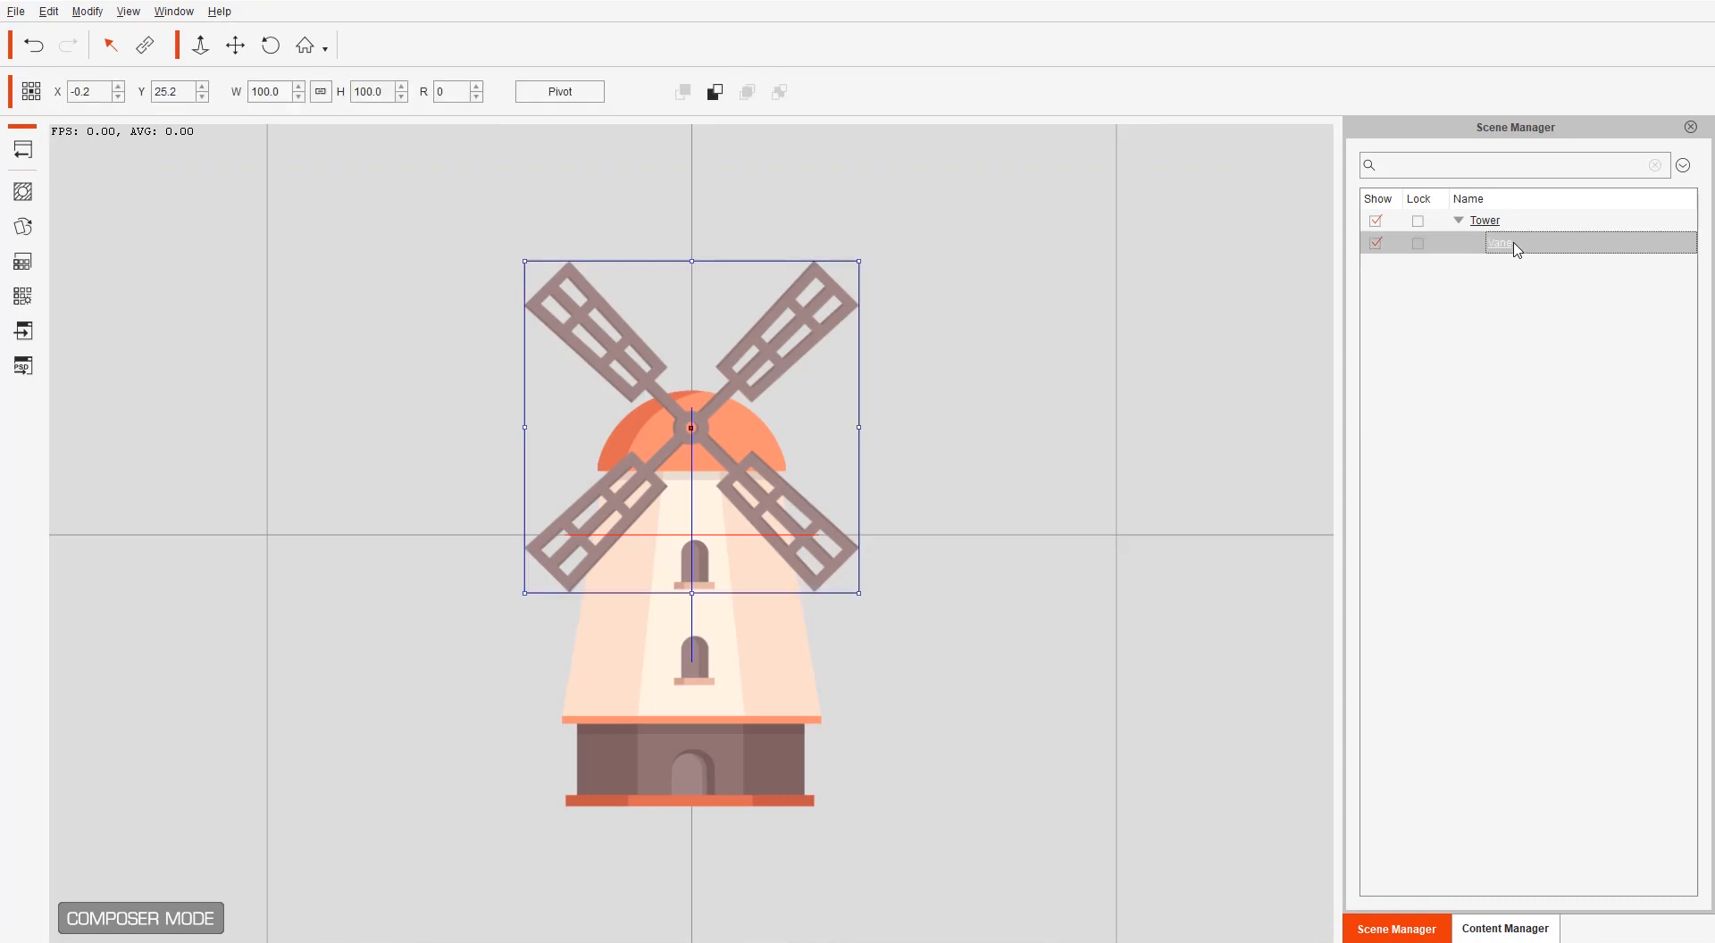
click(1488, 227)
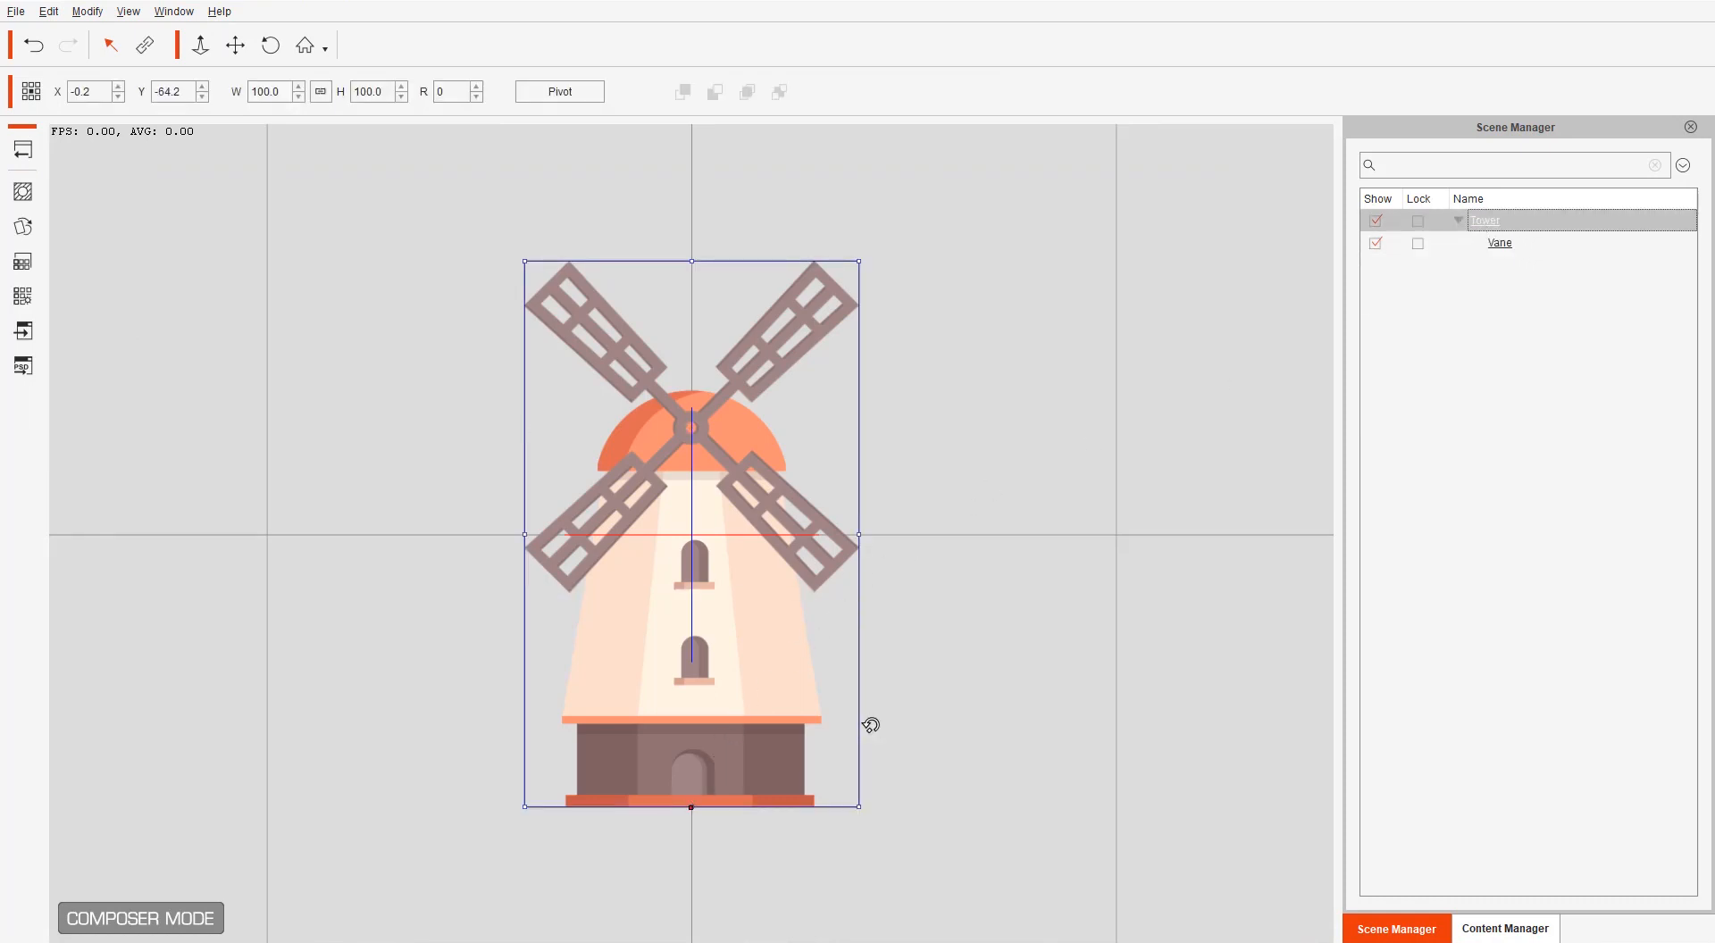
Try rotating the Tower by about 2 degrees and the Vane by about 50 degrees, undoing each rotation, and reselect the Tower
mouse_move(872, 723)
mouse_down()
mouse_move(888, 762)
mouse_move(861, 689)
mouse_move(880, 727)
mouse_up()
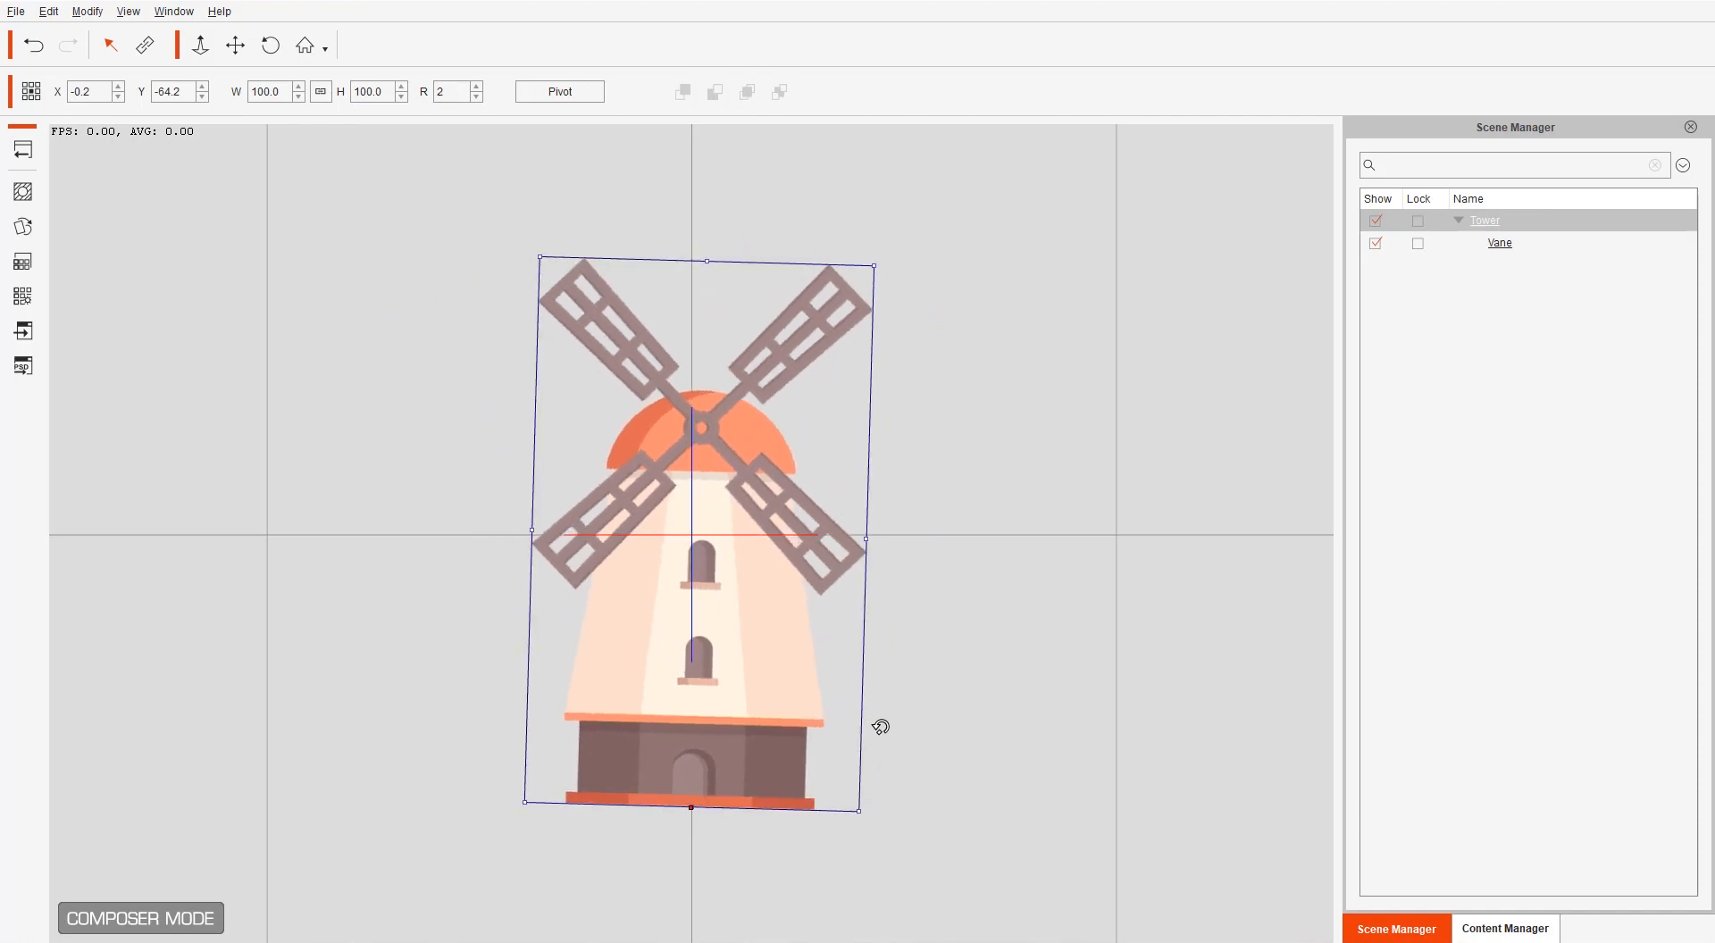
key(ctrl+z)
click(1490, 244)
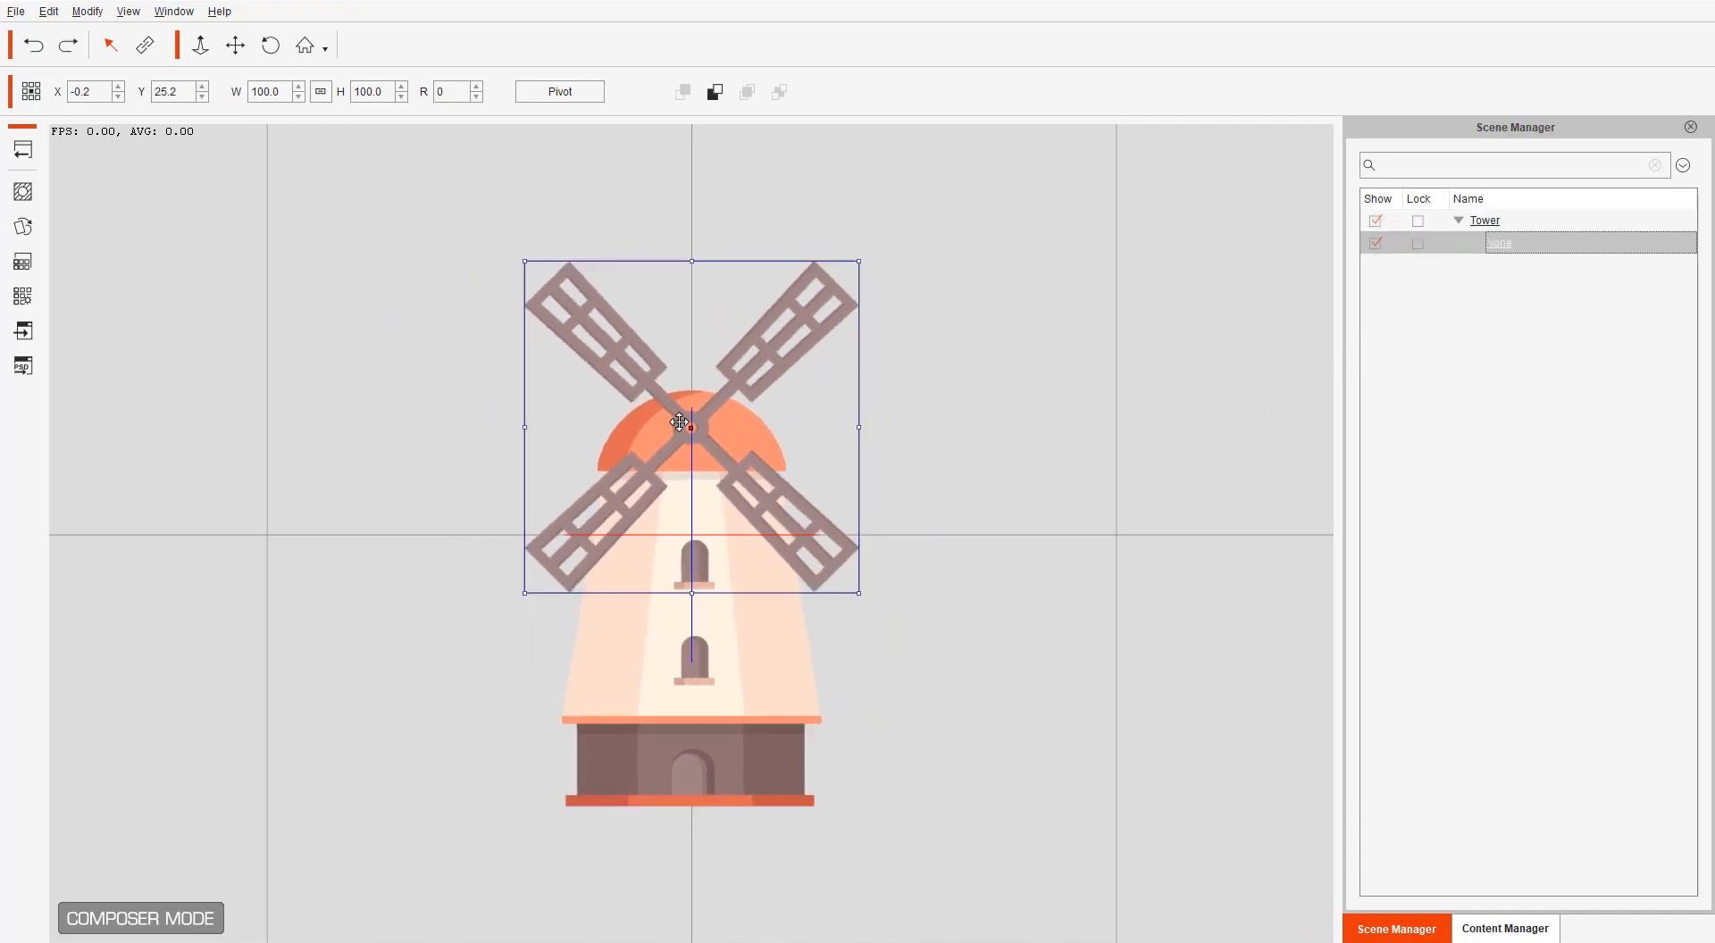
drag(876, 387, 863, 553)
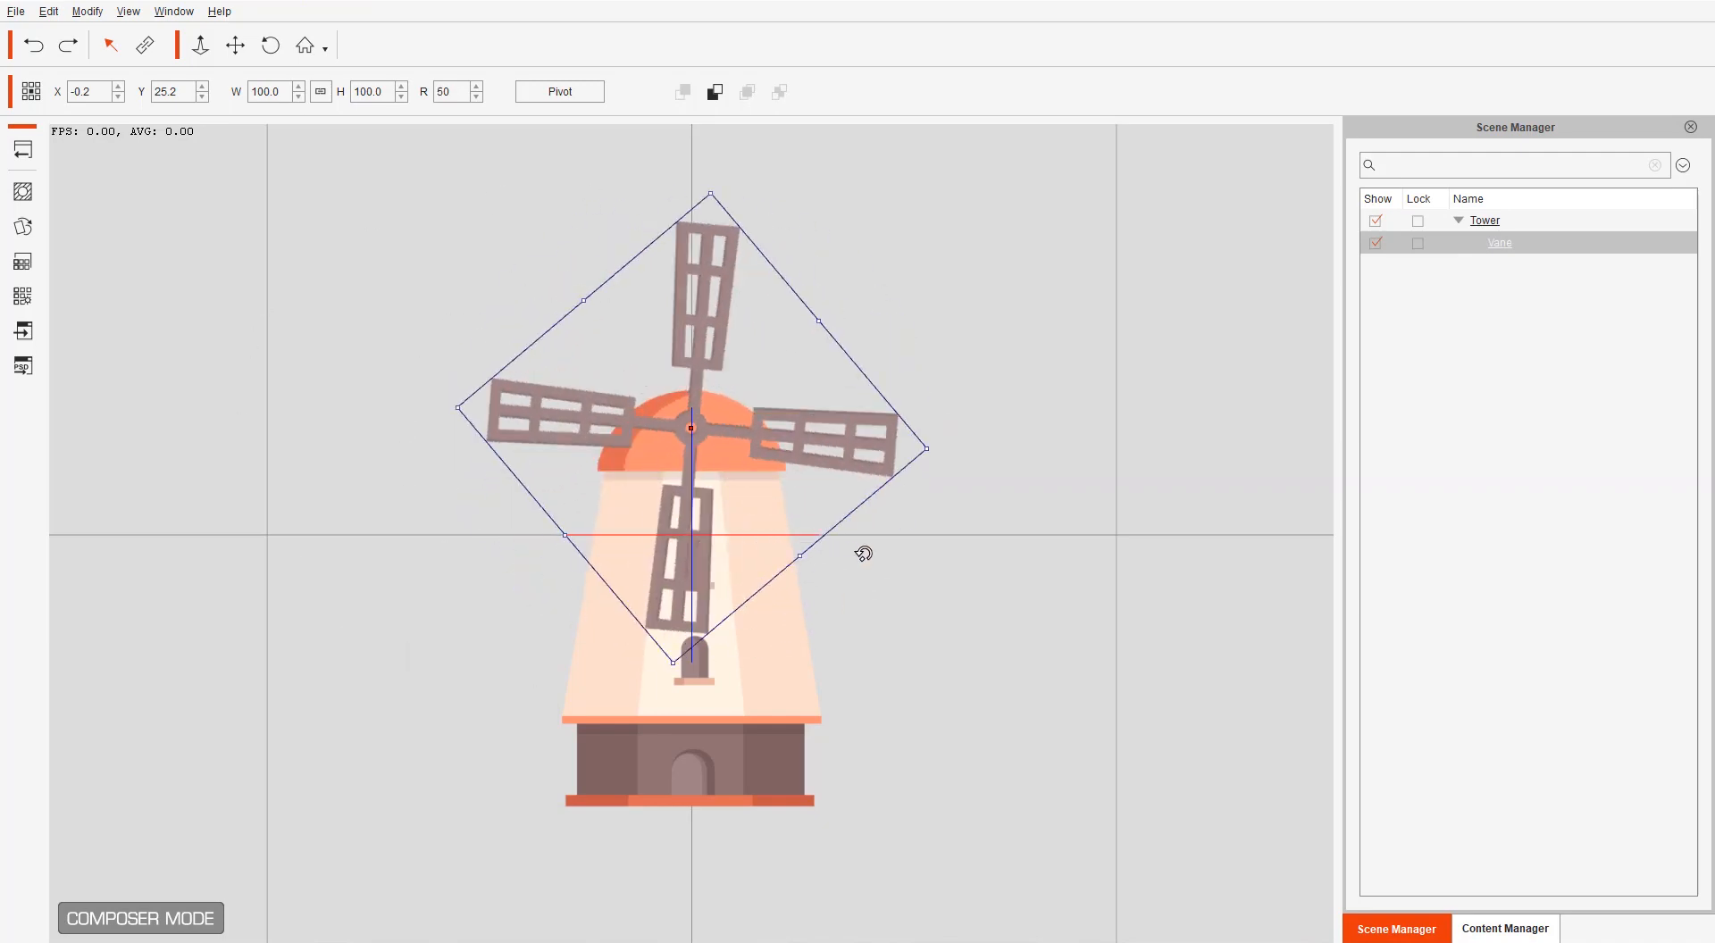
key(ctrl+z)
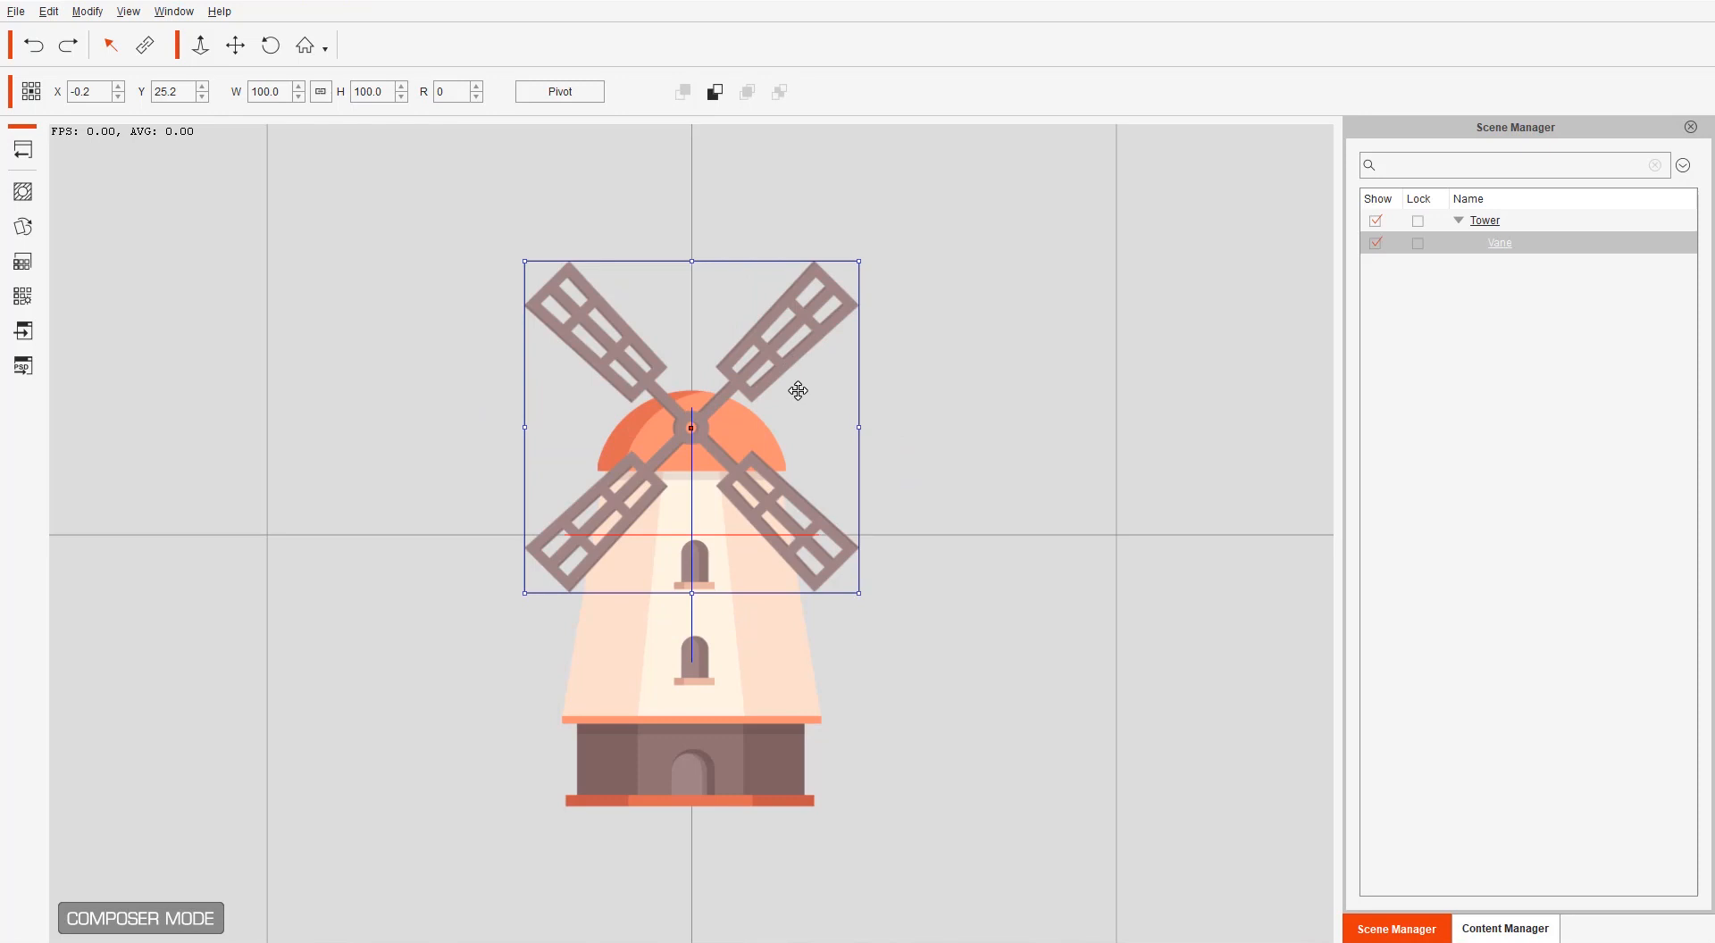
click(736, 693)
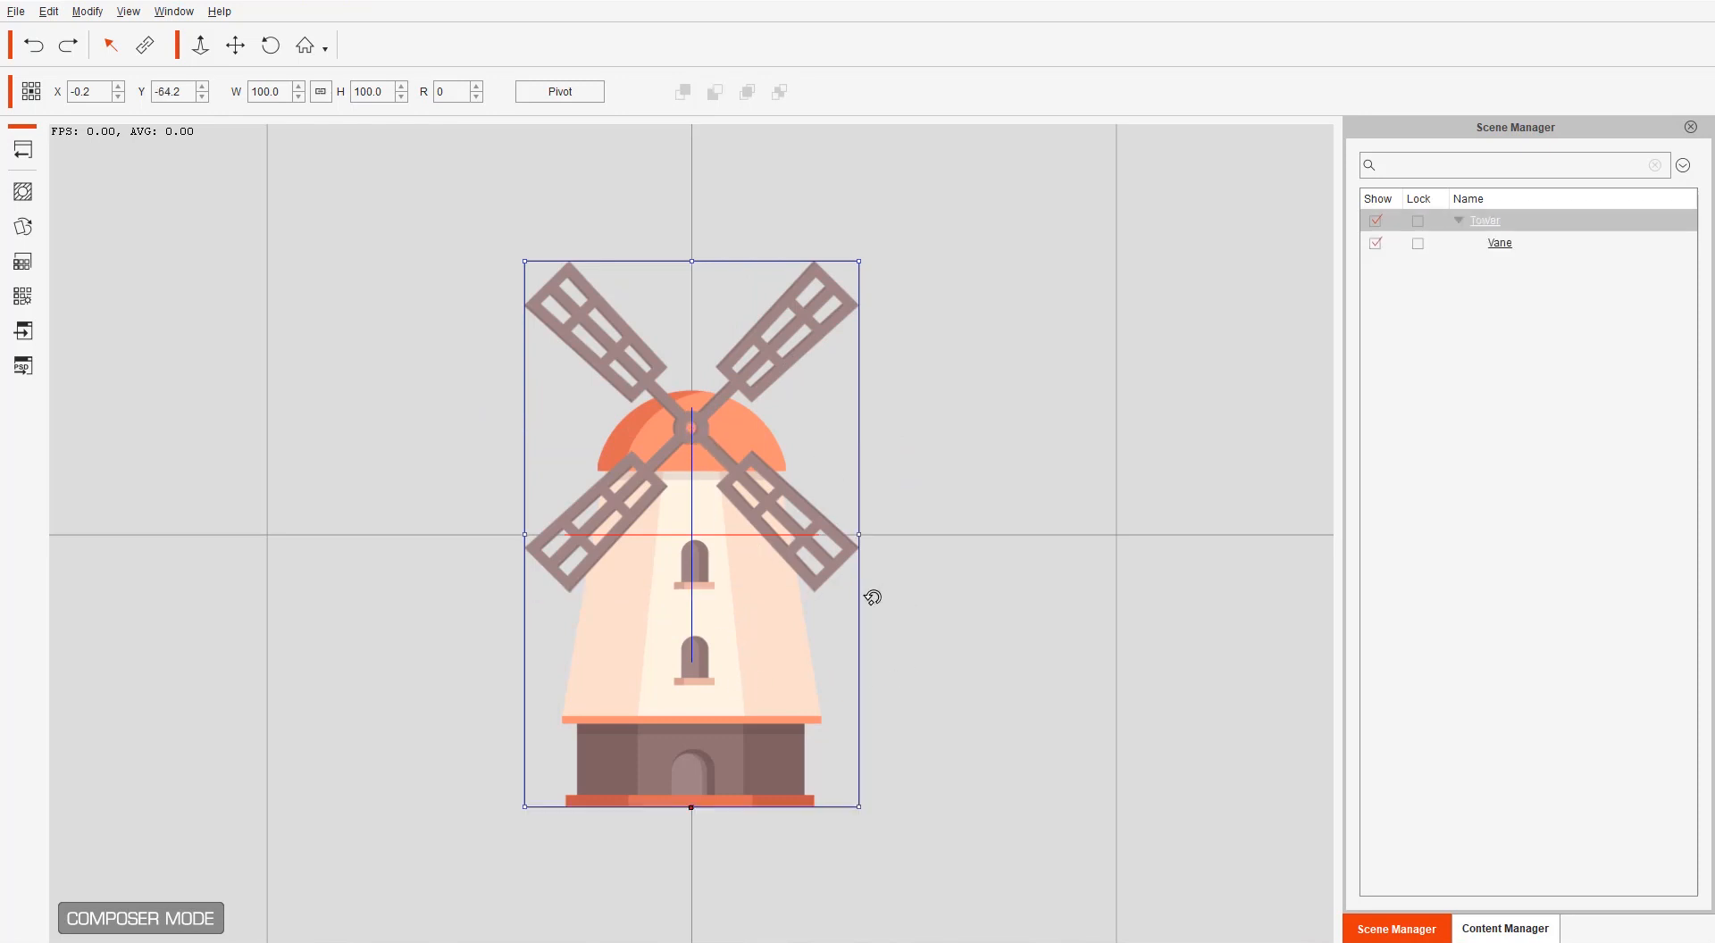
drag(873, 597, 822, 686)
Switch back to Farm.psd in Photoshop, and select and expand the Windmill's RL_Image group
key(alt+Tab)
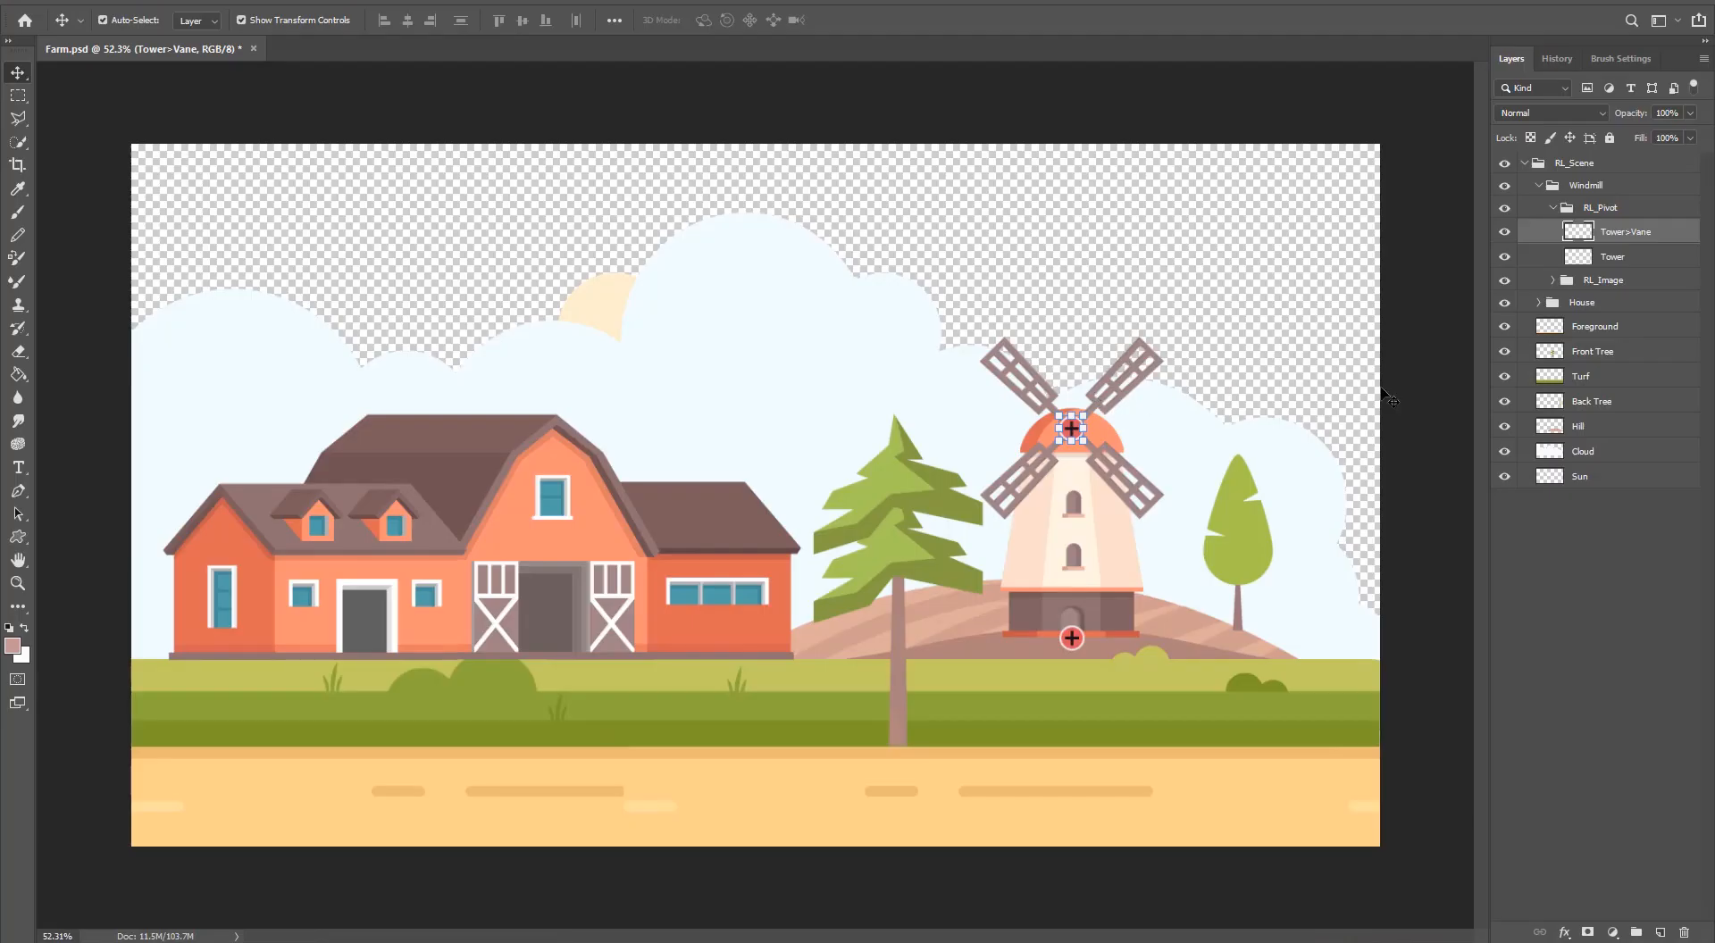
click(1599, 284)
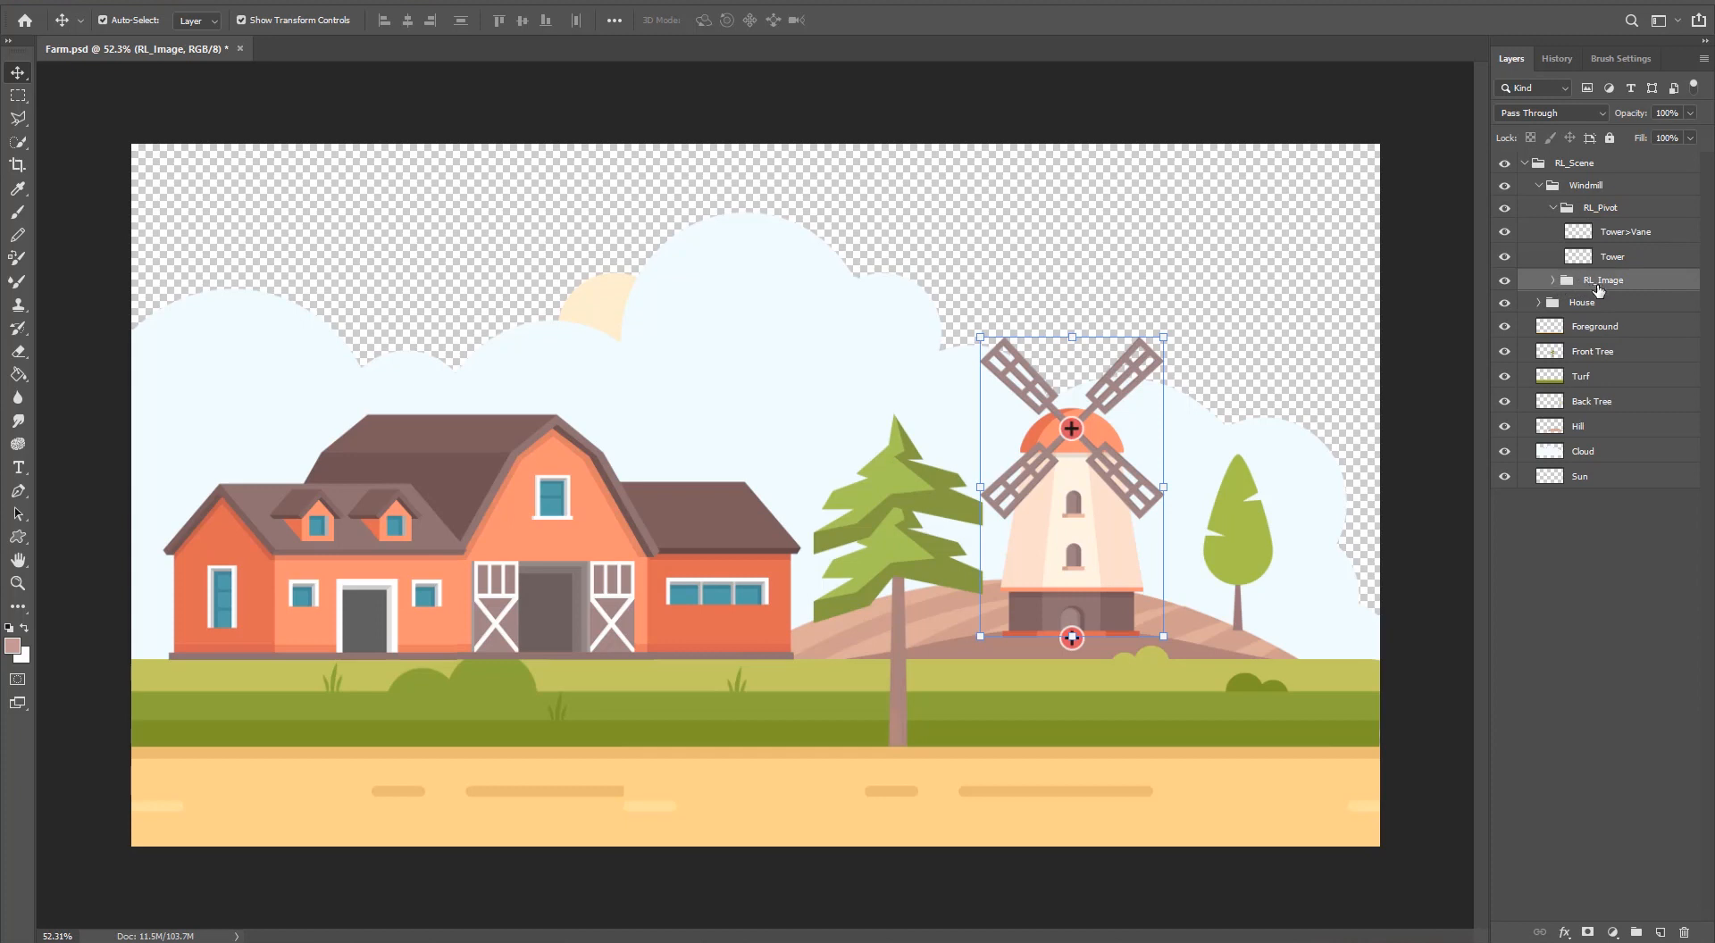
click(1552, 280)
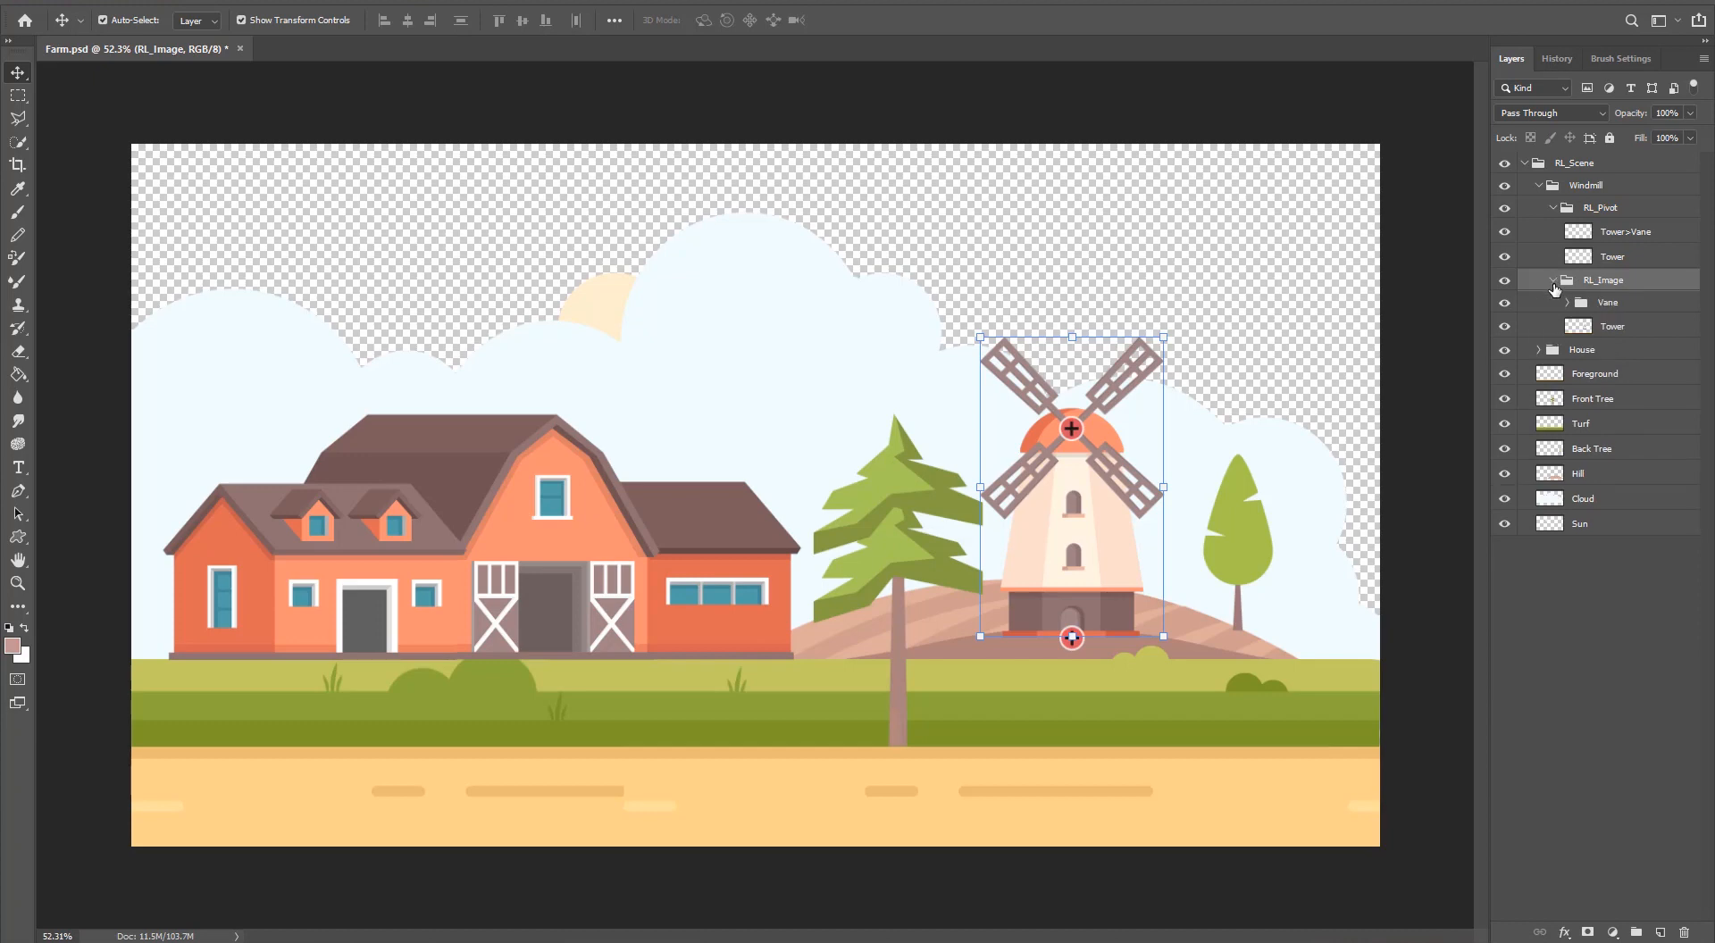
Select the Tower layer in RL_Image, try moving the tower image up off its base, and undo the move
click(1606, 330)
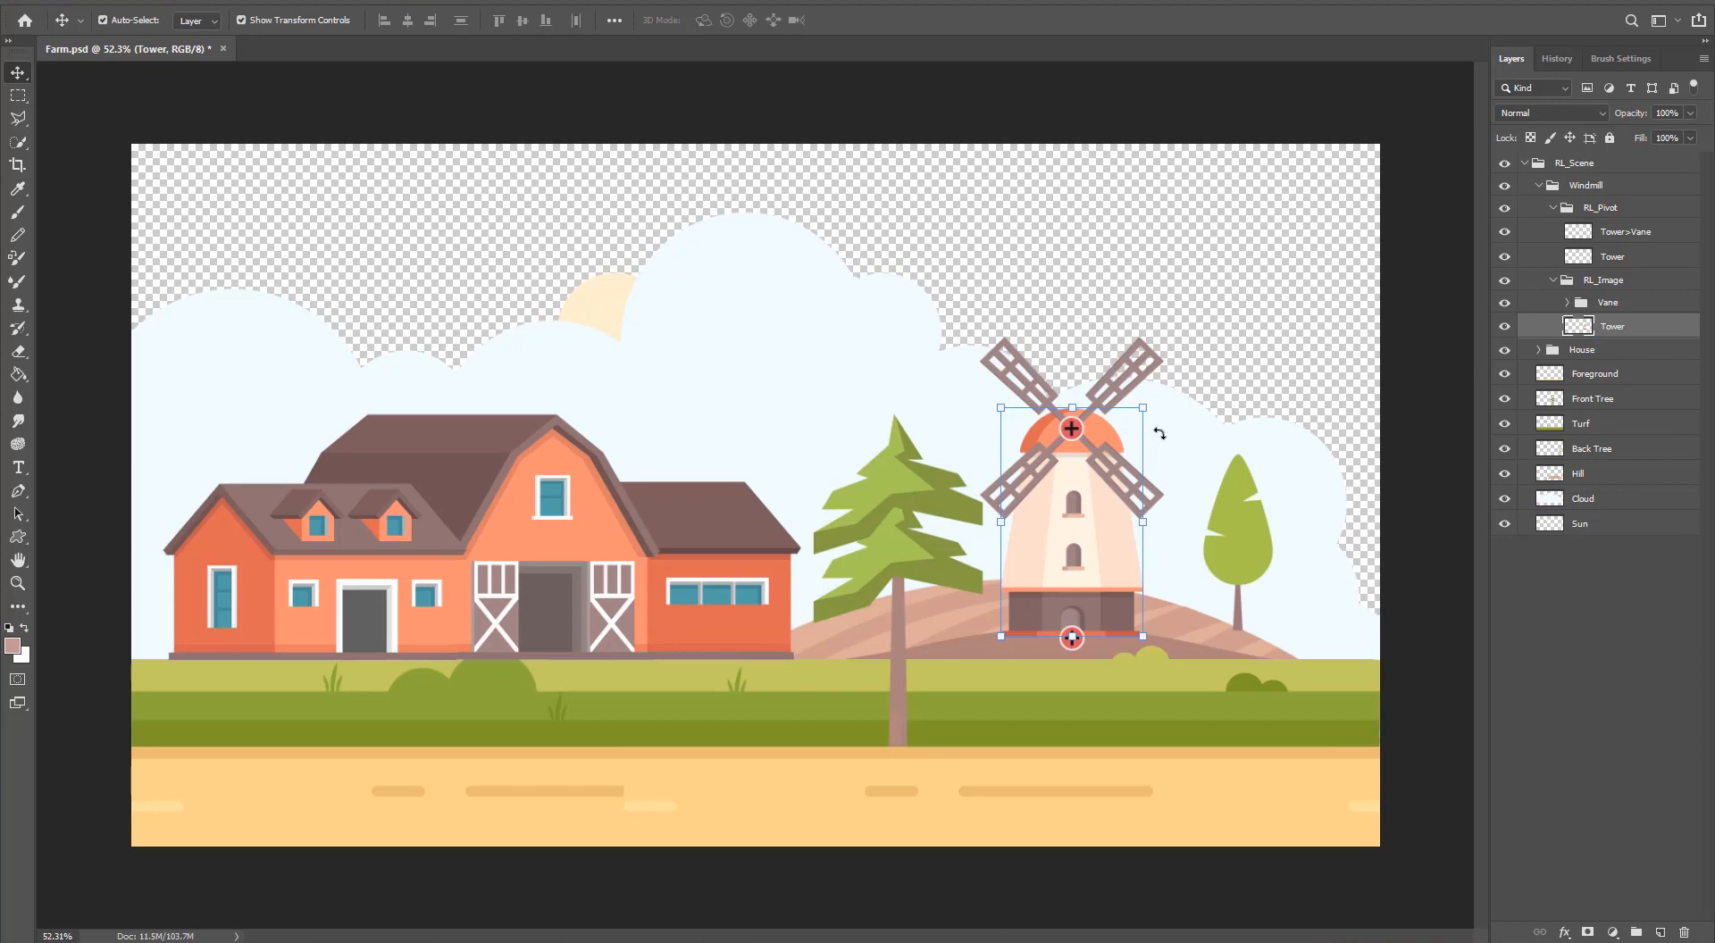
drag(1097, 507, 1115, 463)
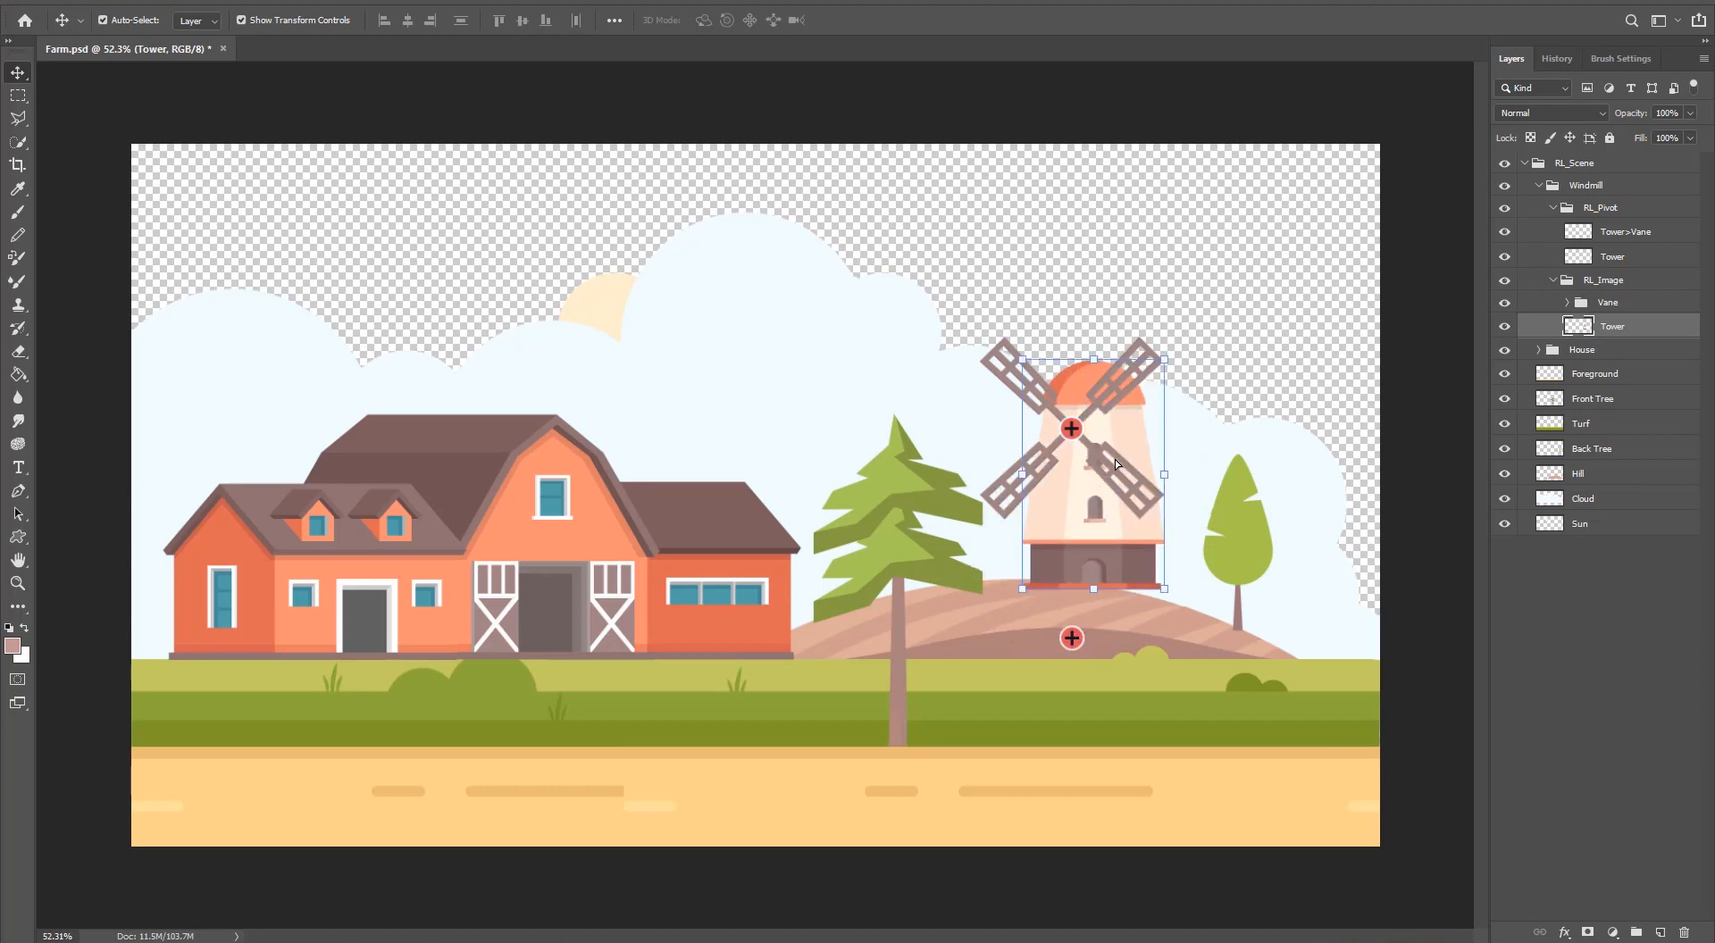
key(ctrl+z)
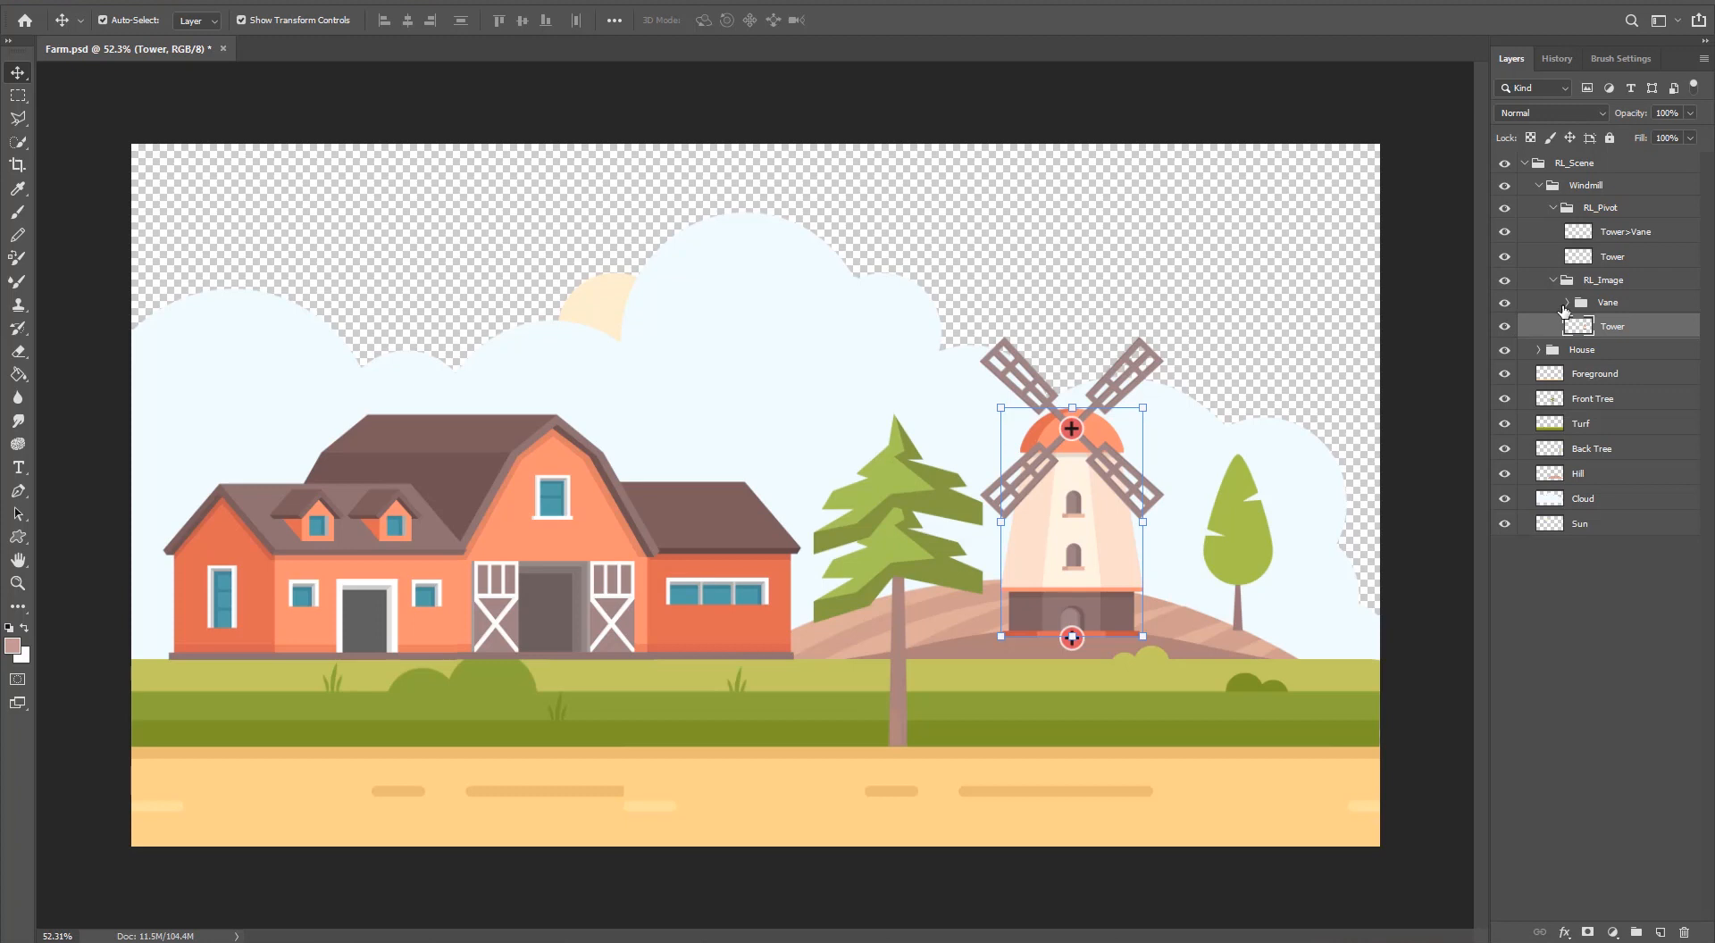
Expand the Vane group in RL_Image and compare its Vane1 and Vane2 layers by selecting them alternately
click(1569, 305)
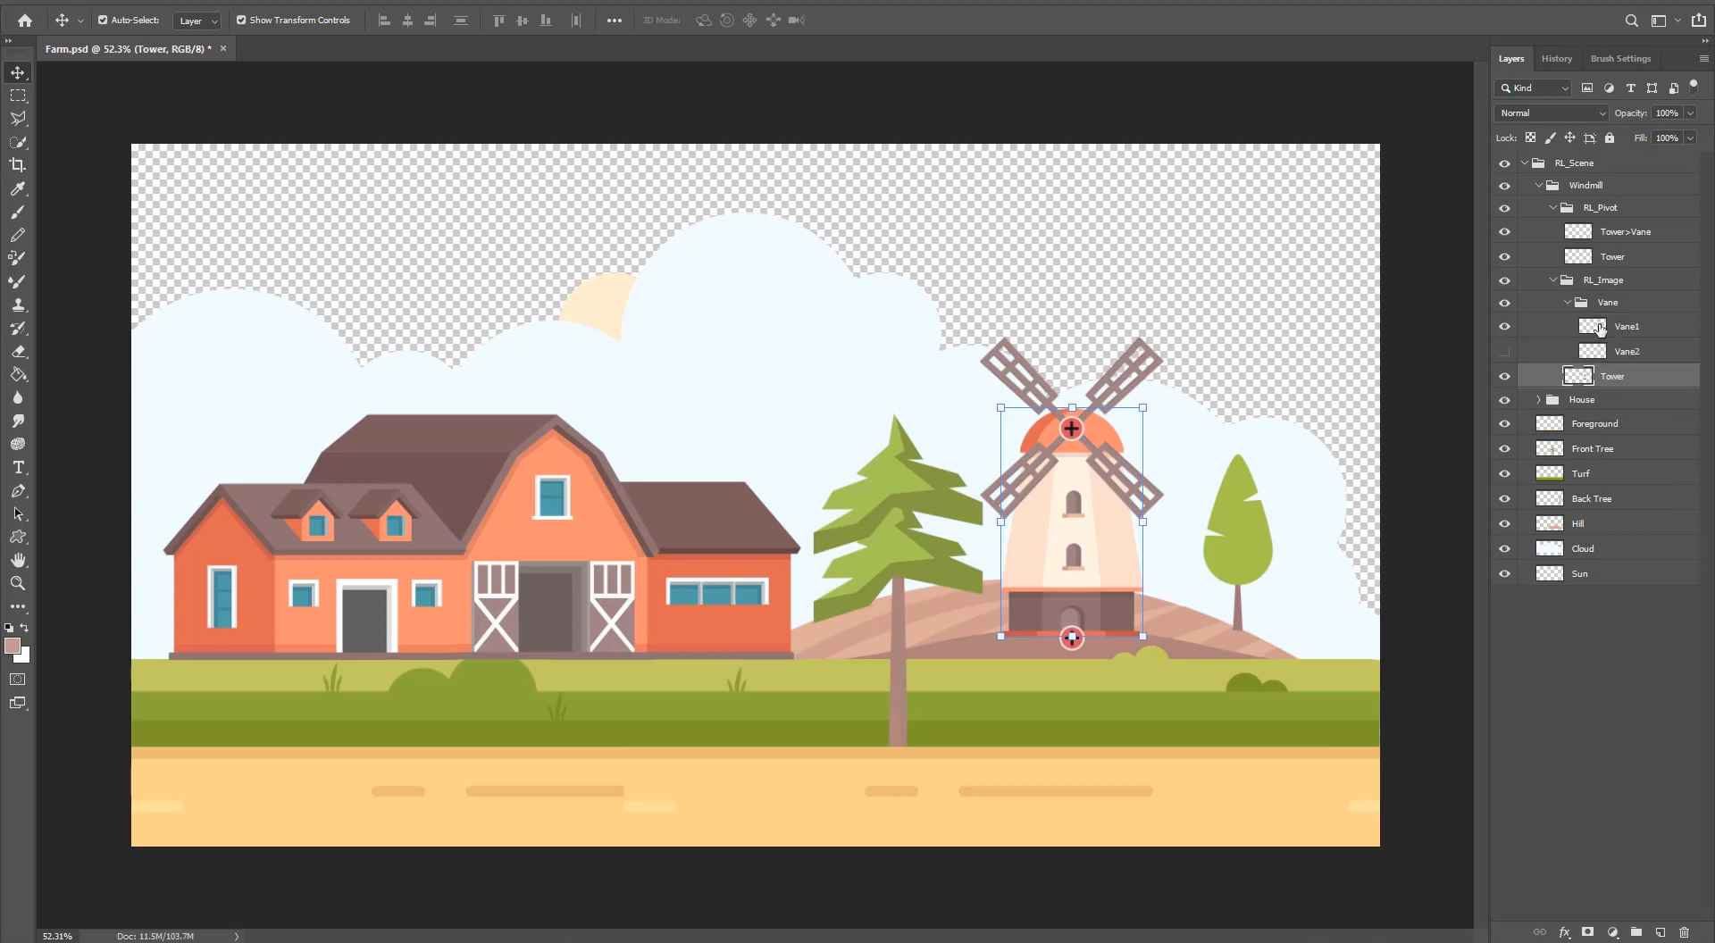
click(1621, 327)
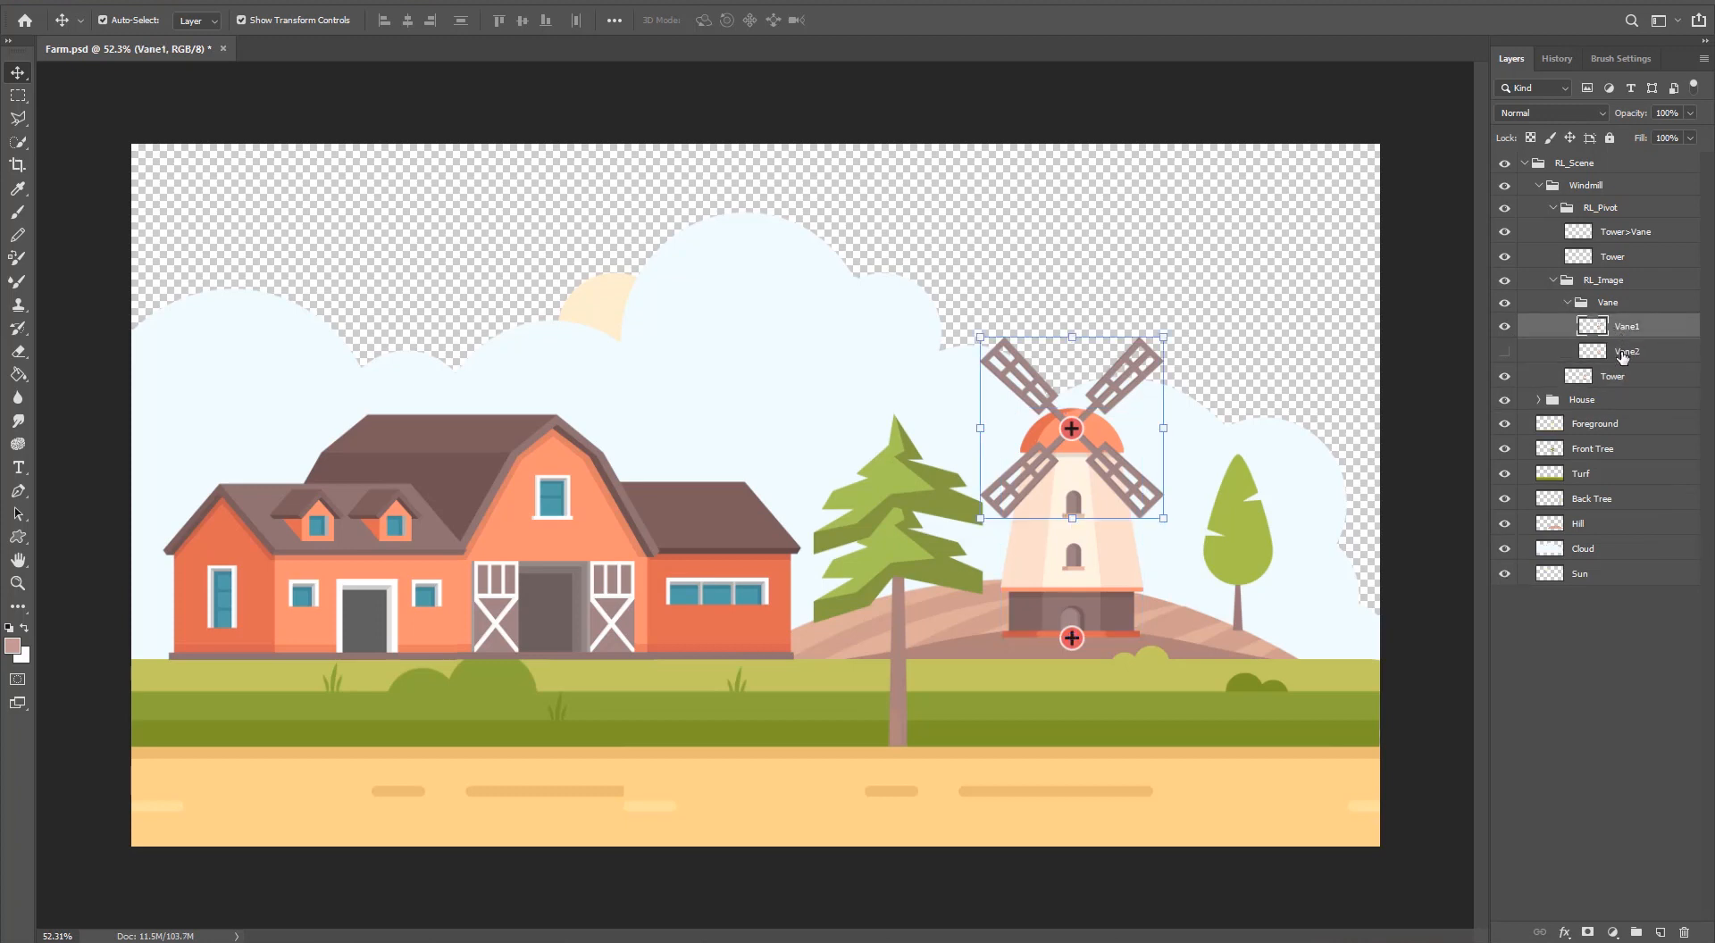
click(1624, 354)
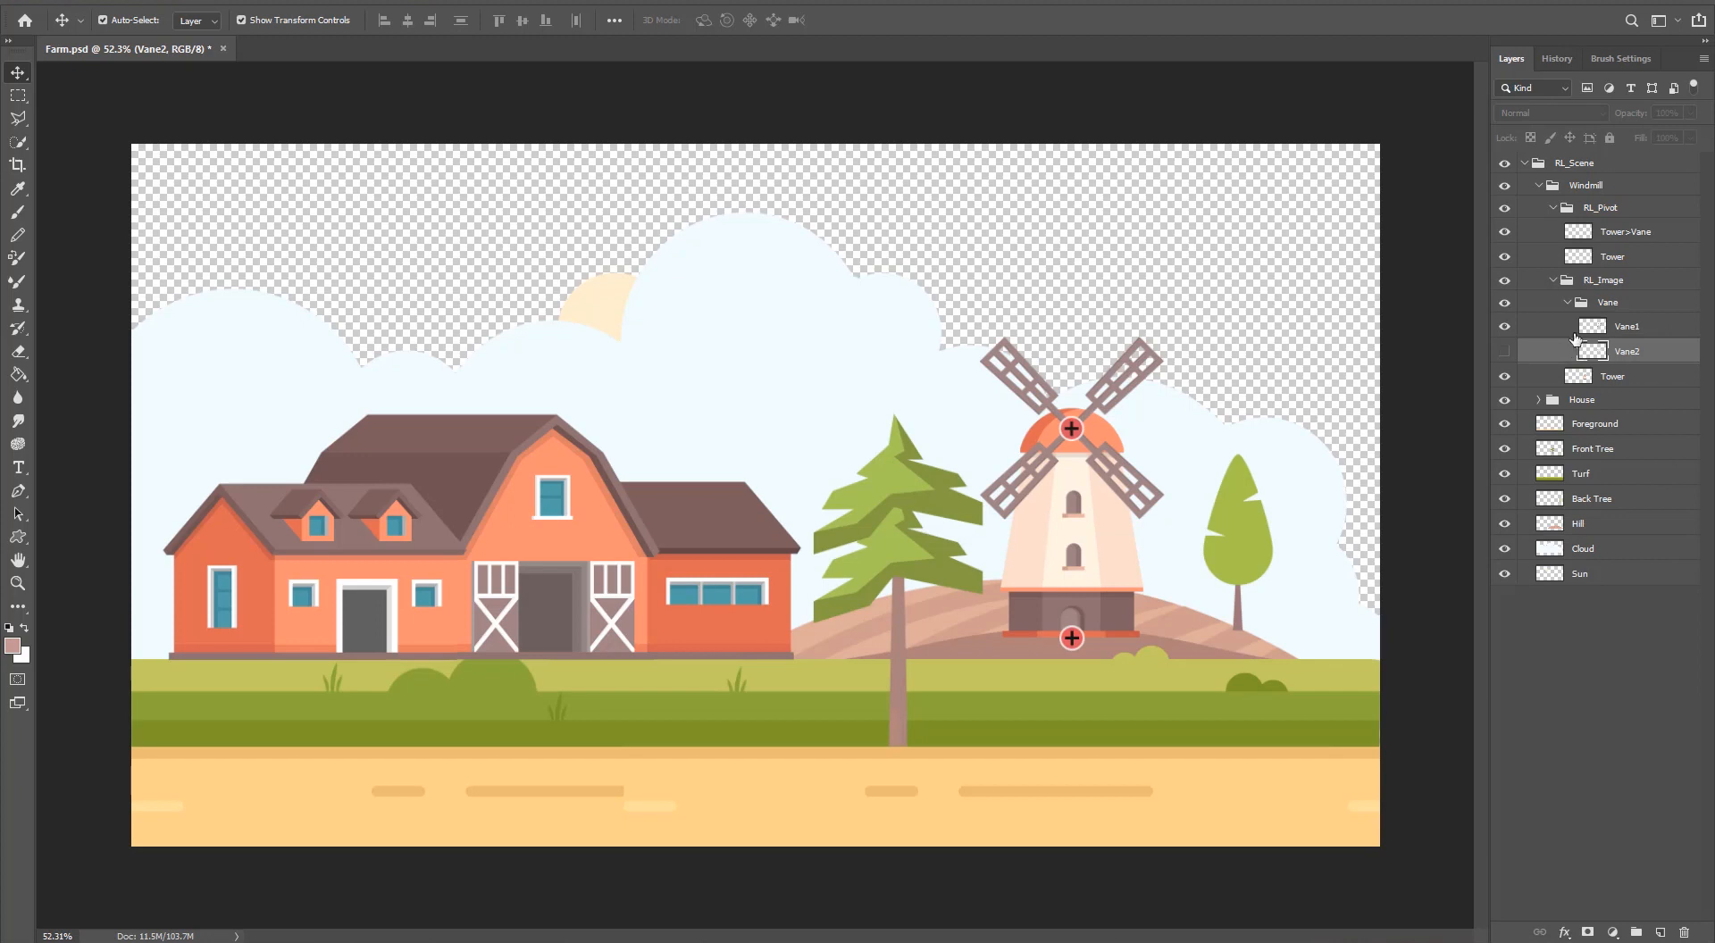
click(1638, 332)
click(1635, 356)
click(1634, 335)
click(1638, 348)
click(1637, 330)
click(1636, 354)
click(1629, 337)
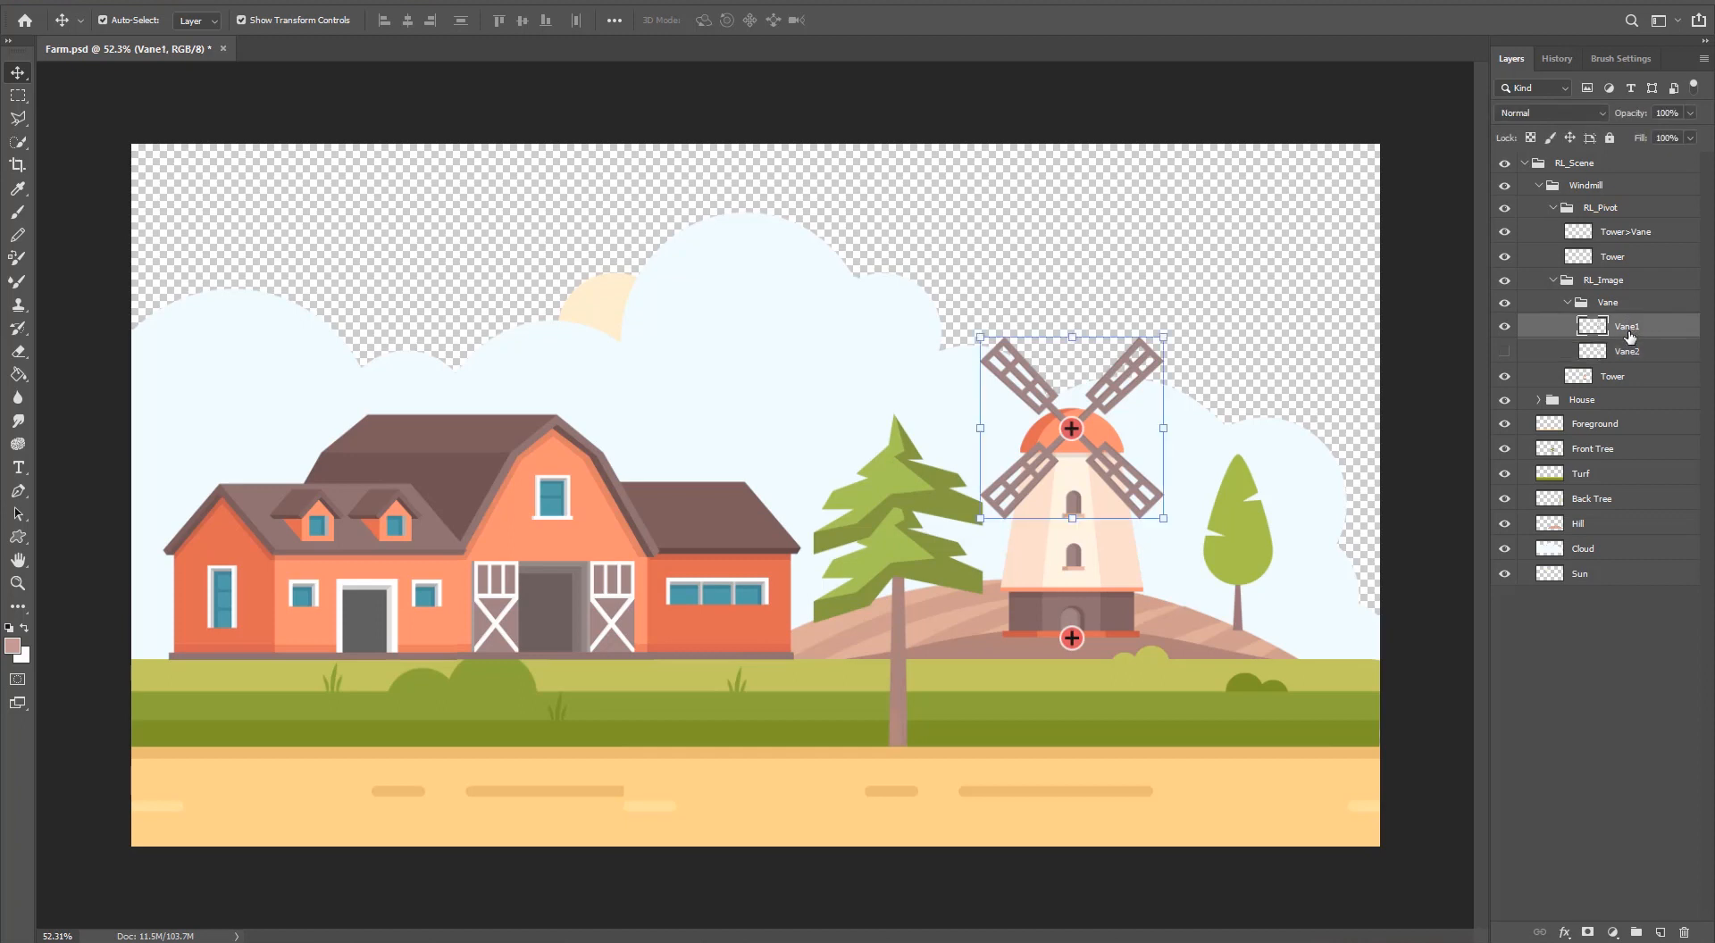
click(1631, 358)
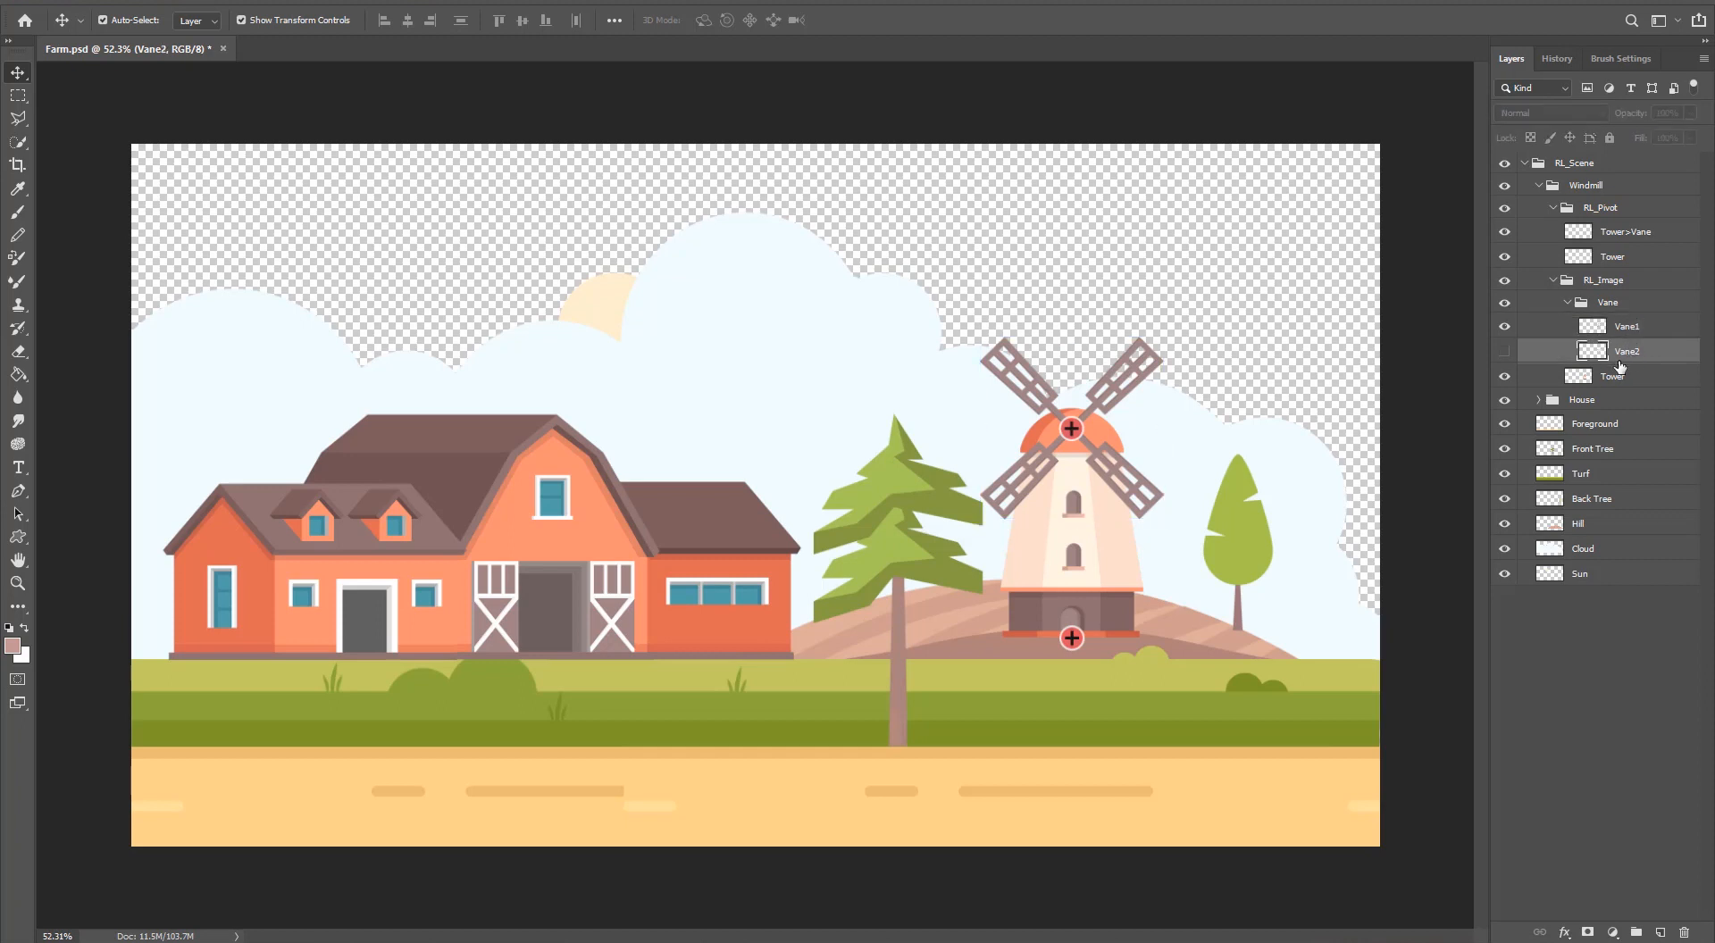
click(1618, 329)
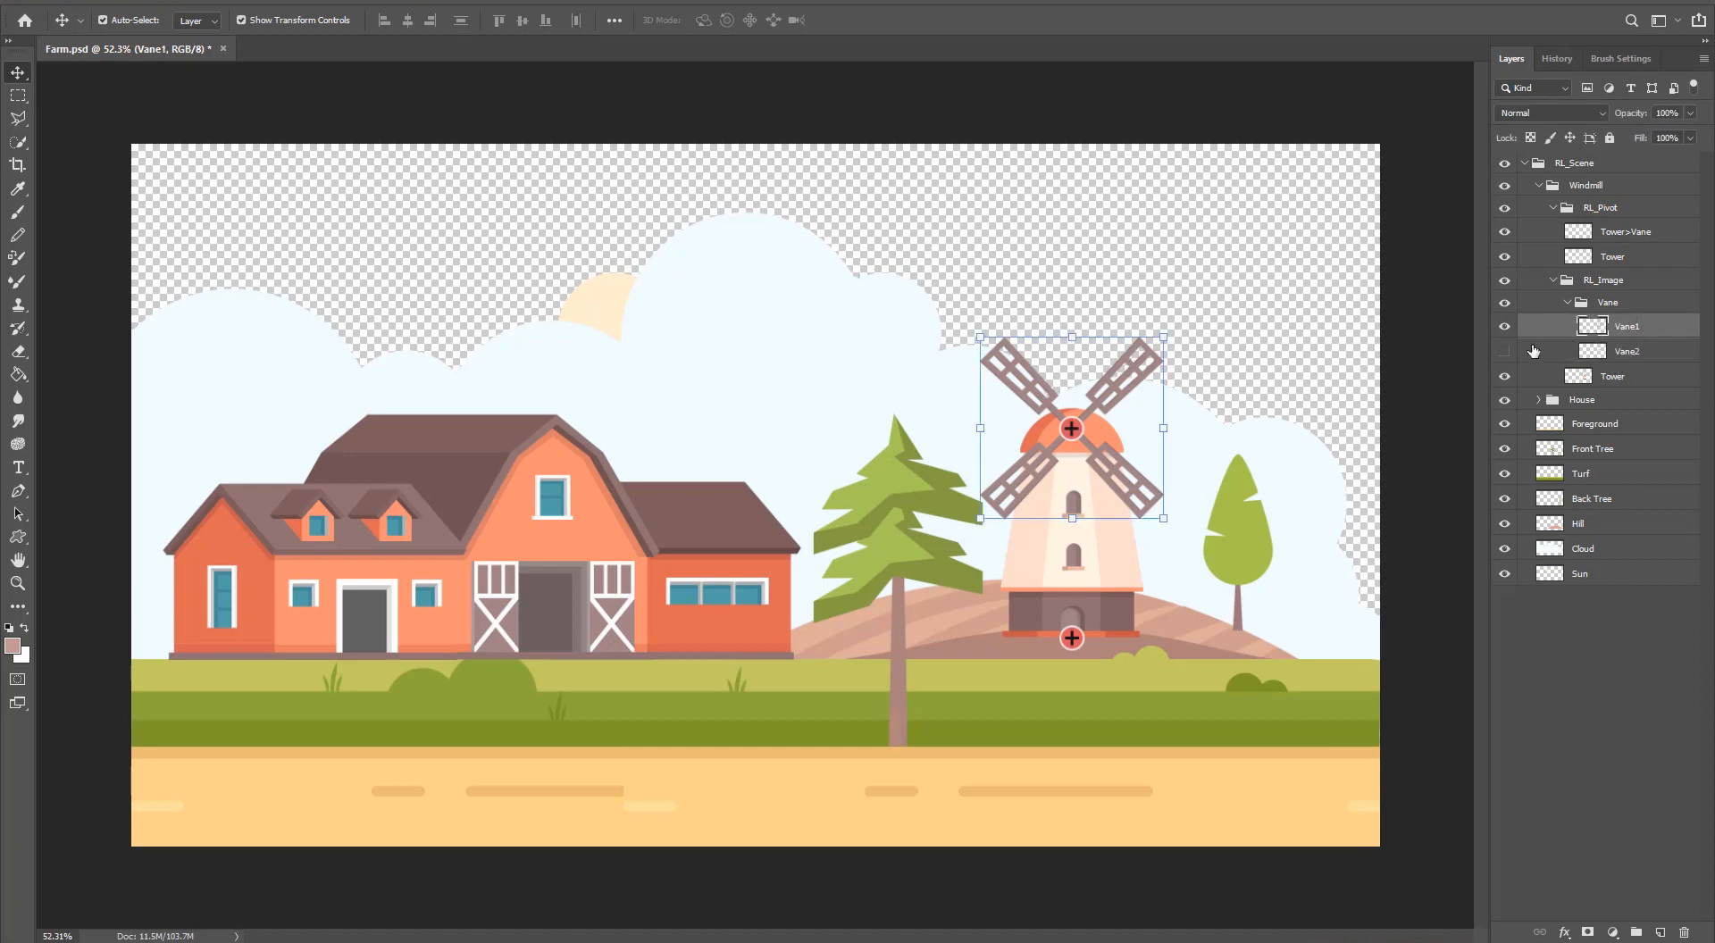
Hide the Vane1 layer and show Vane2 in its place, then try rotating the Vane2 image and undo it
click(1505, 327)
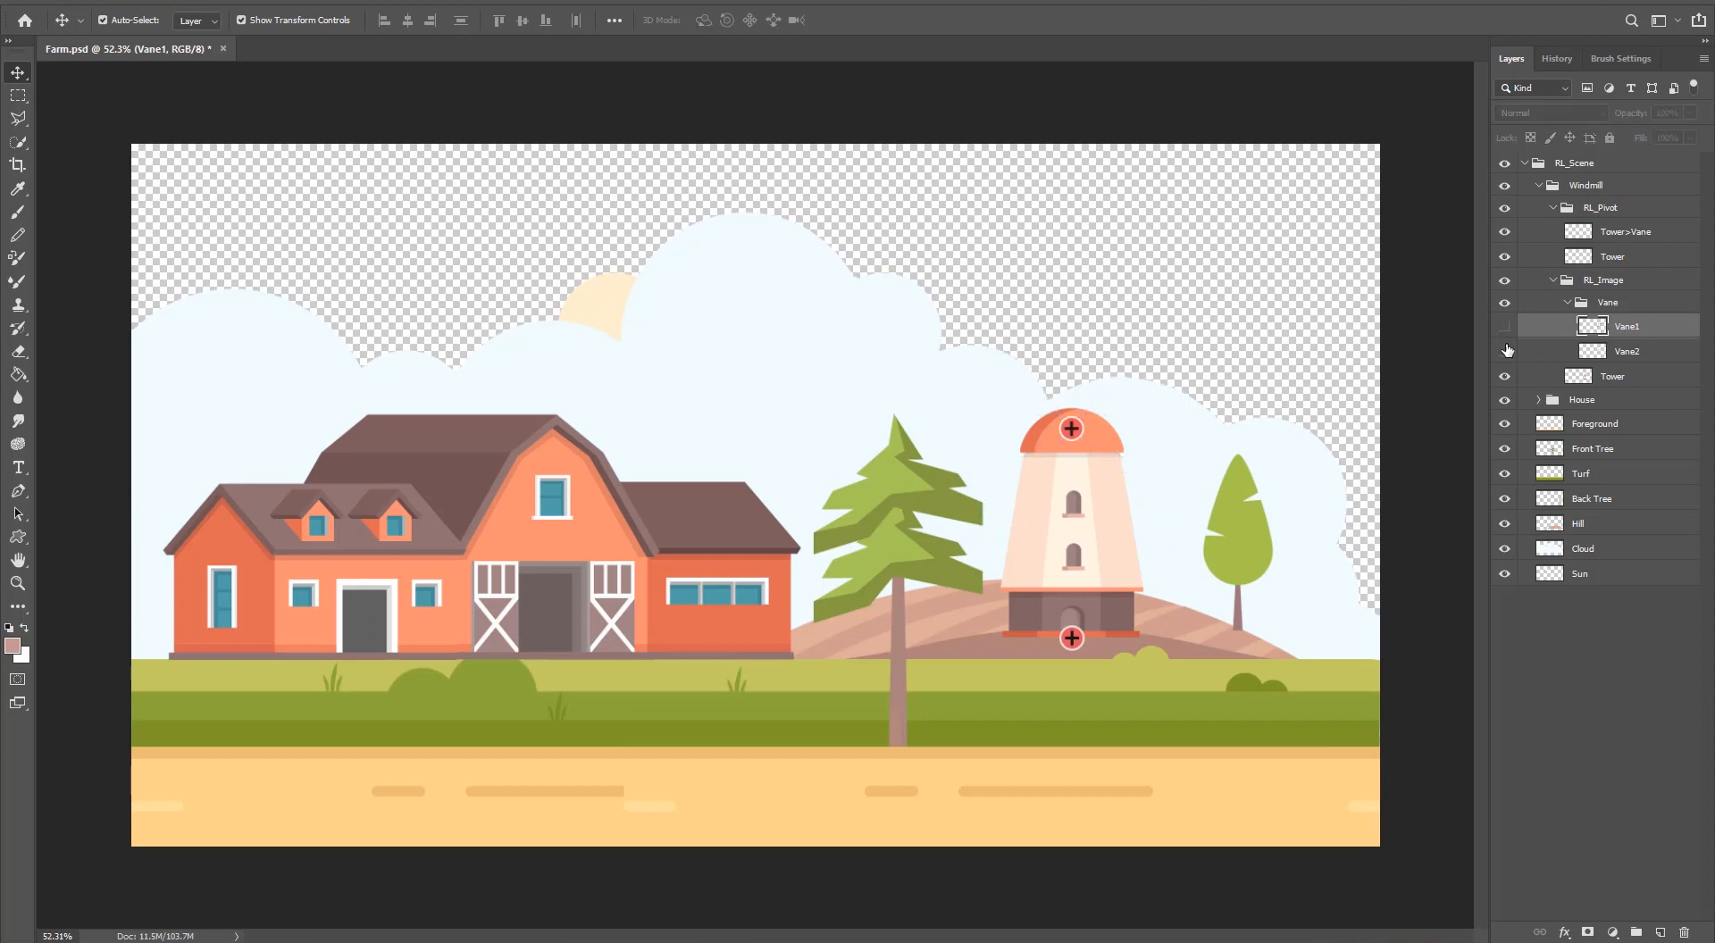
click(1506, 354)
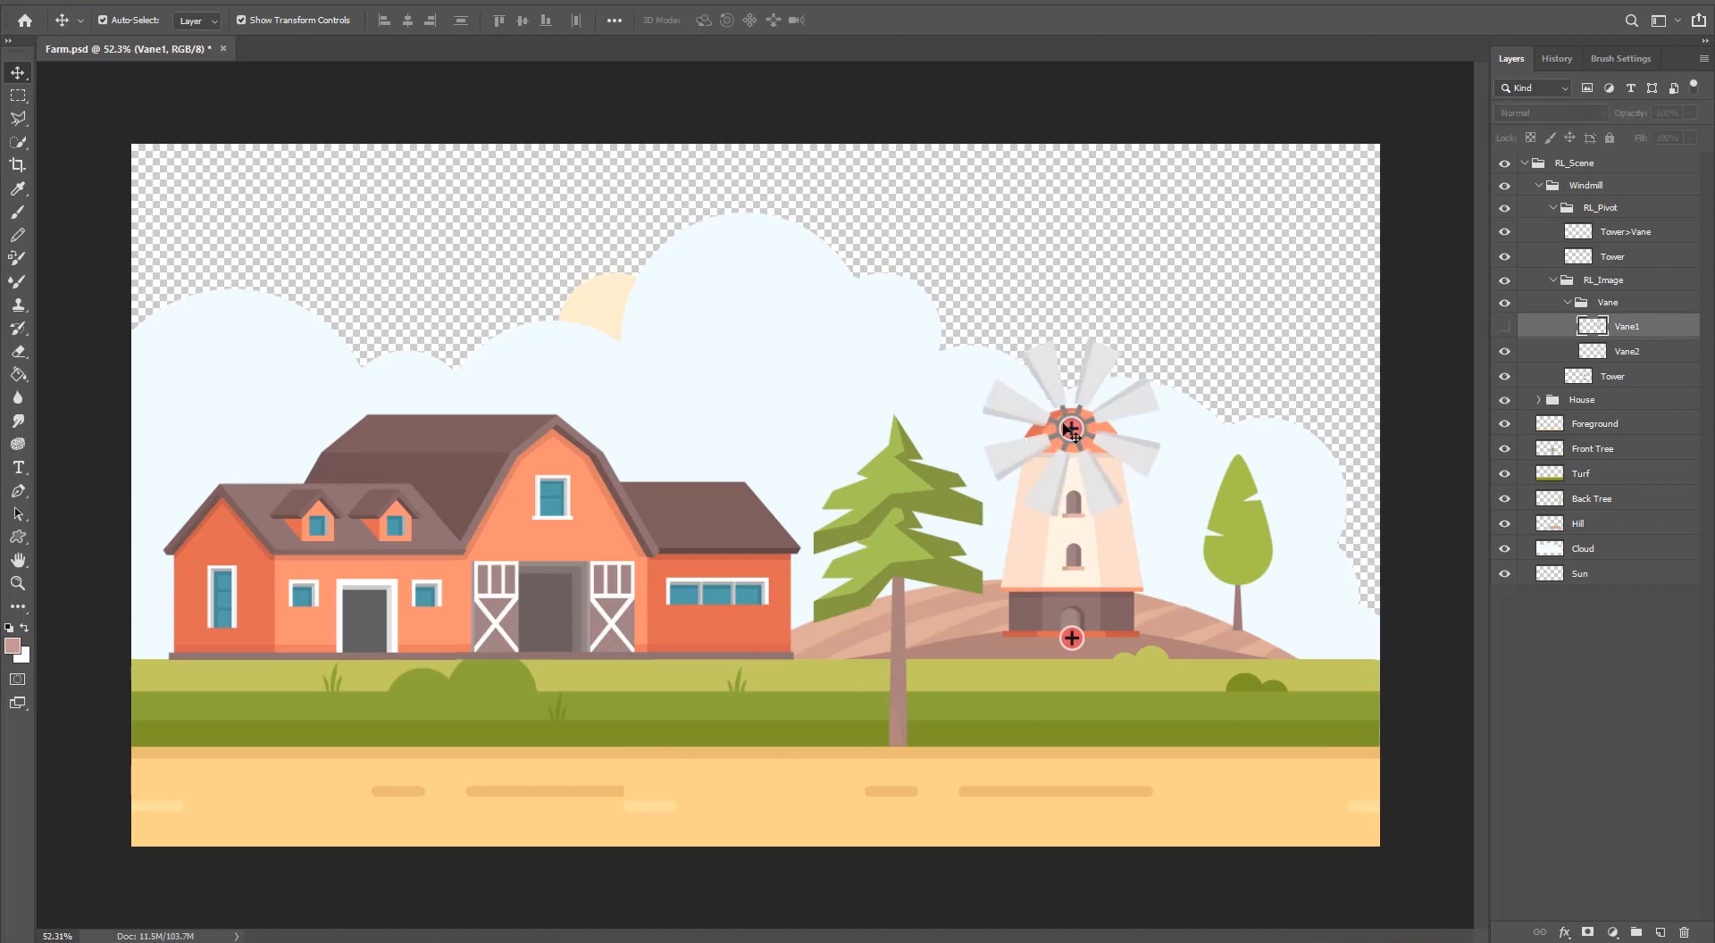
click(1118, 414)
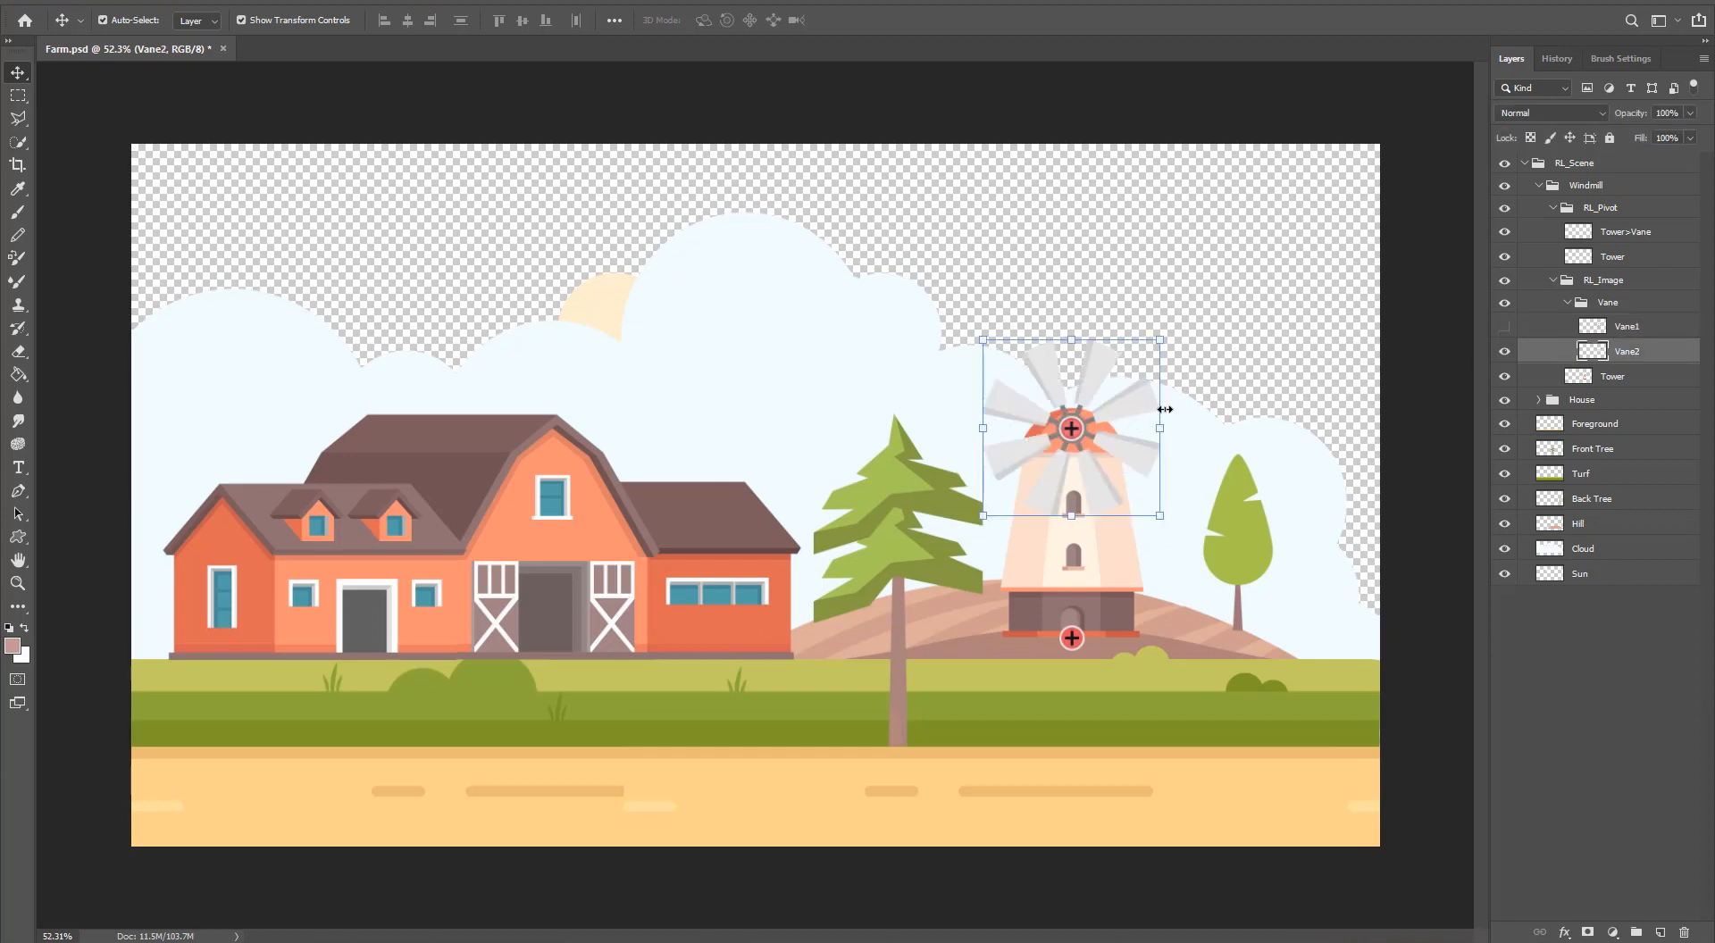
drag(1174, 394, 1115, 442)
key(ctrl+z)
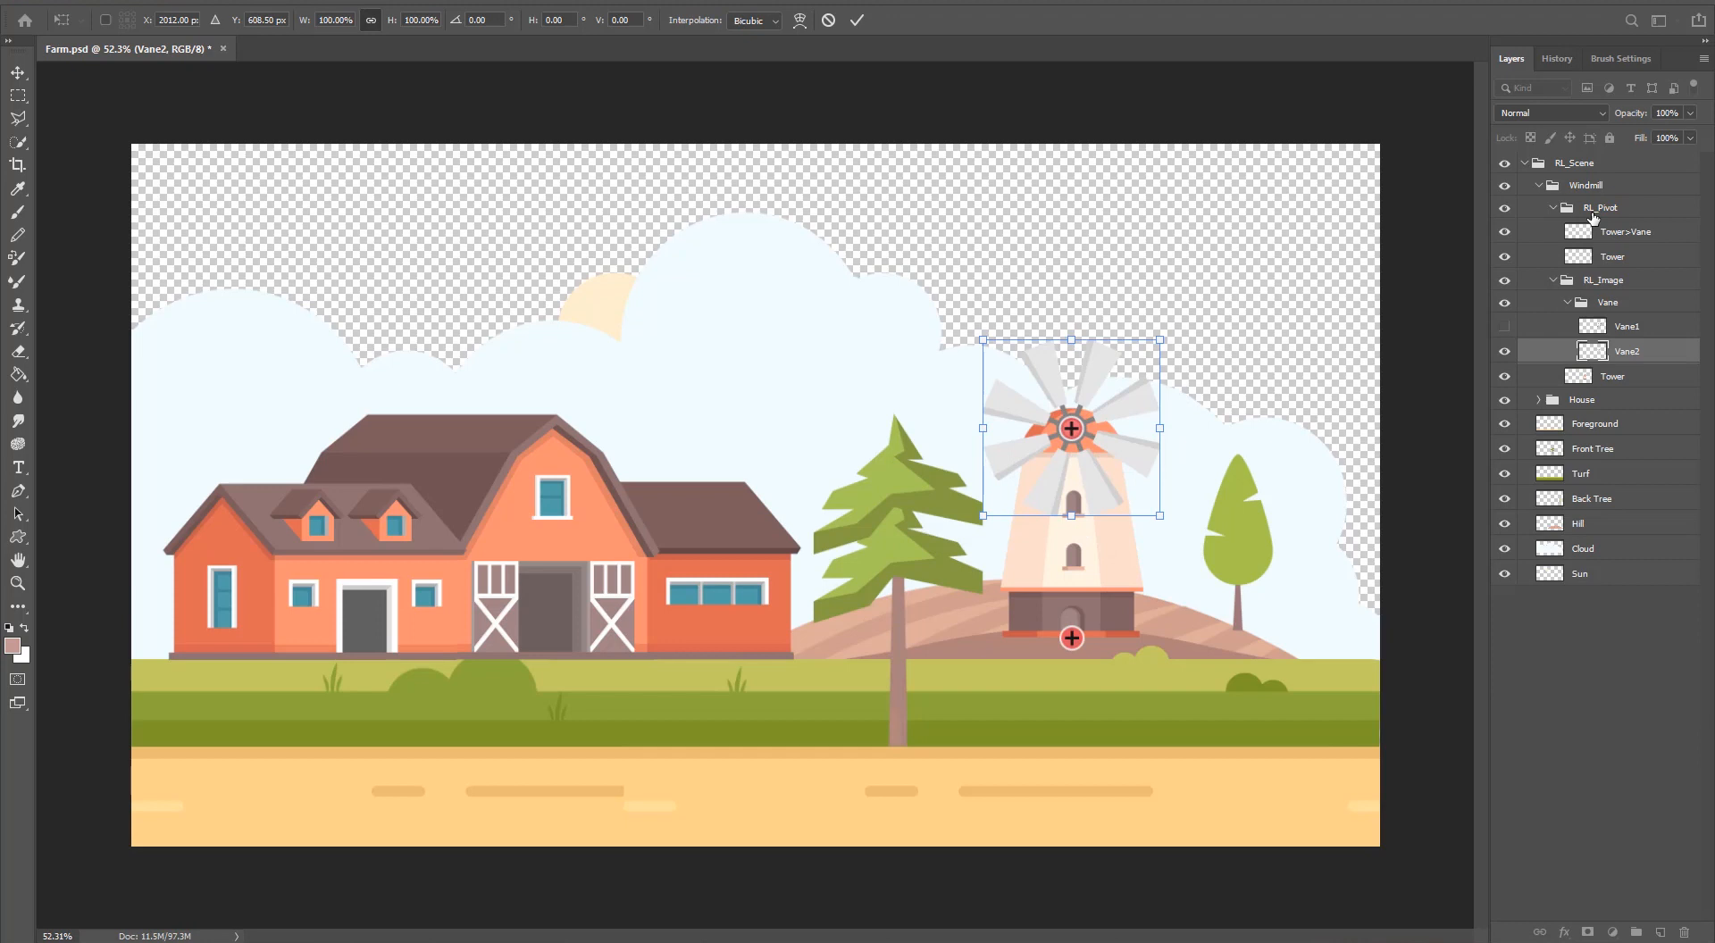
Review the Tower and Tower>Vane pivot layers against the Vane1, Vane2 and Tower image layers by selecting each one
click(1603, 259)
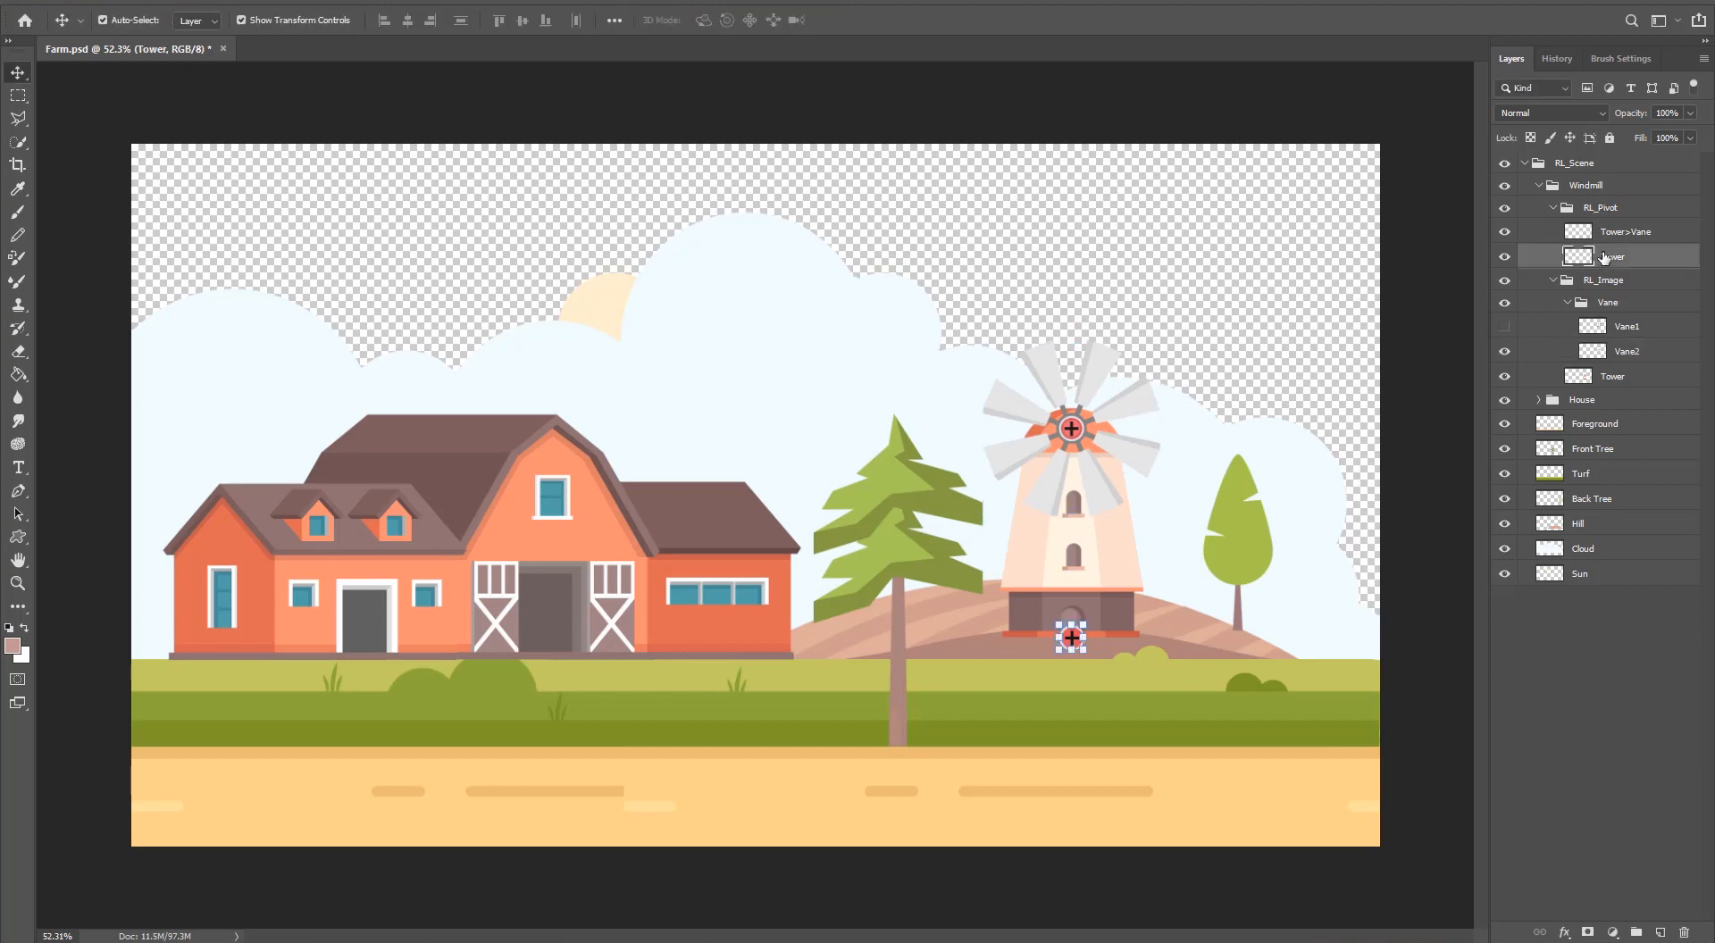
click(1609, 235)
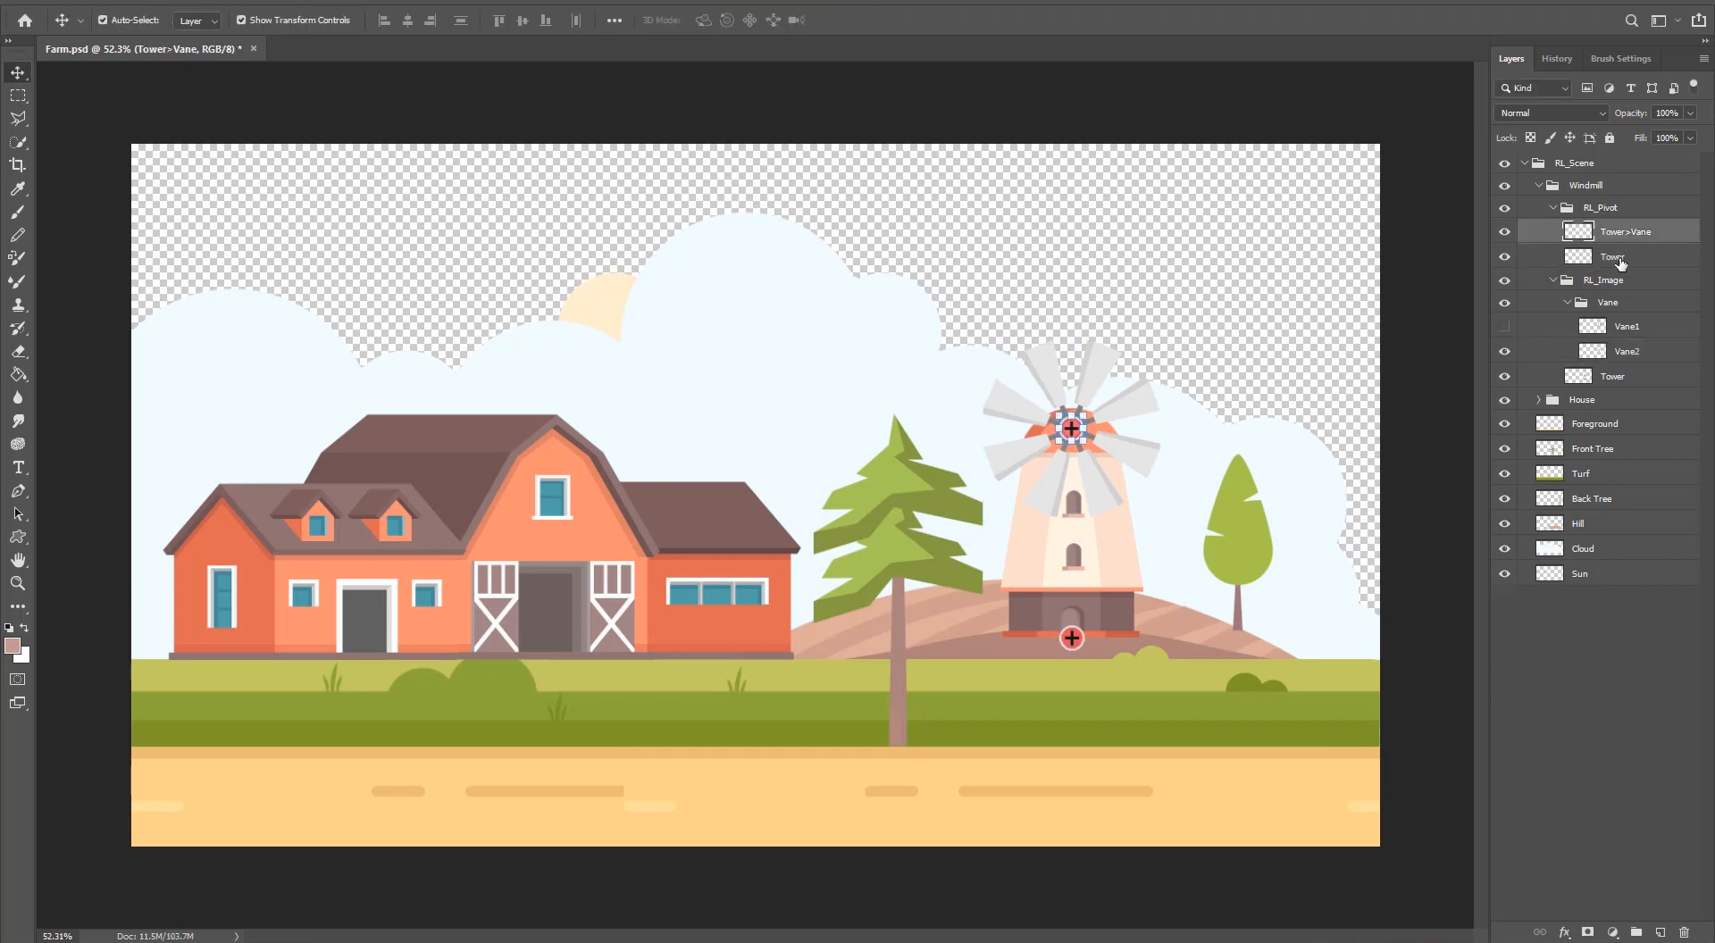
click(1622, 329)
click(1626, 354)
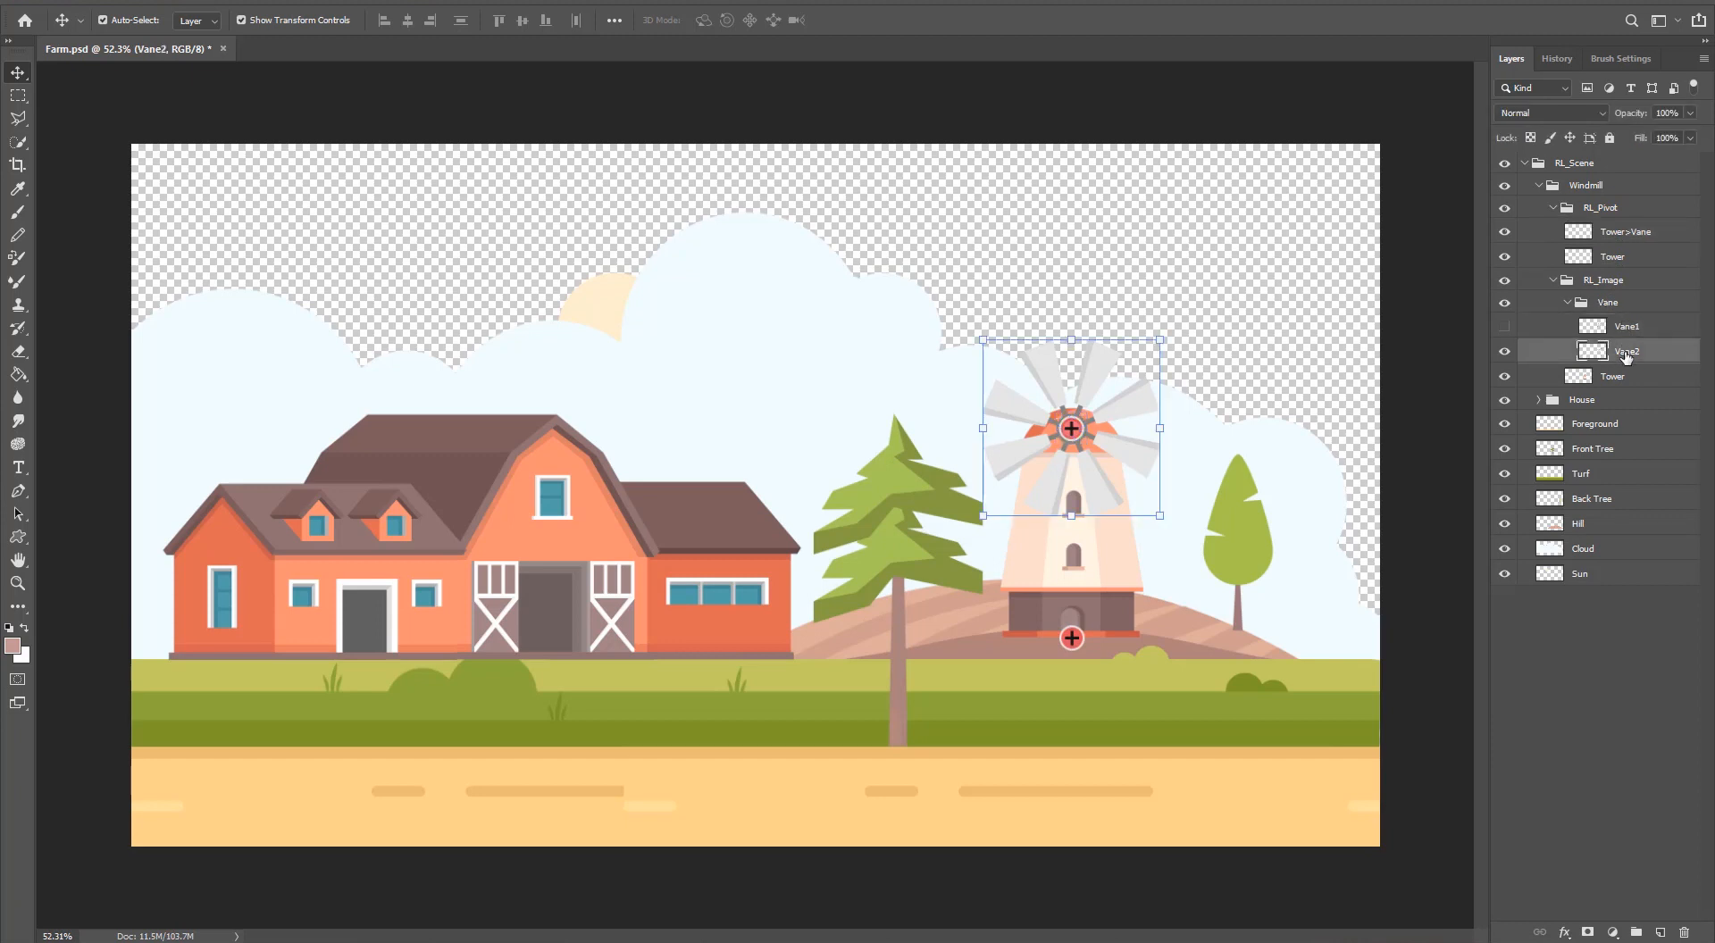
click(1614, 384)
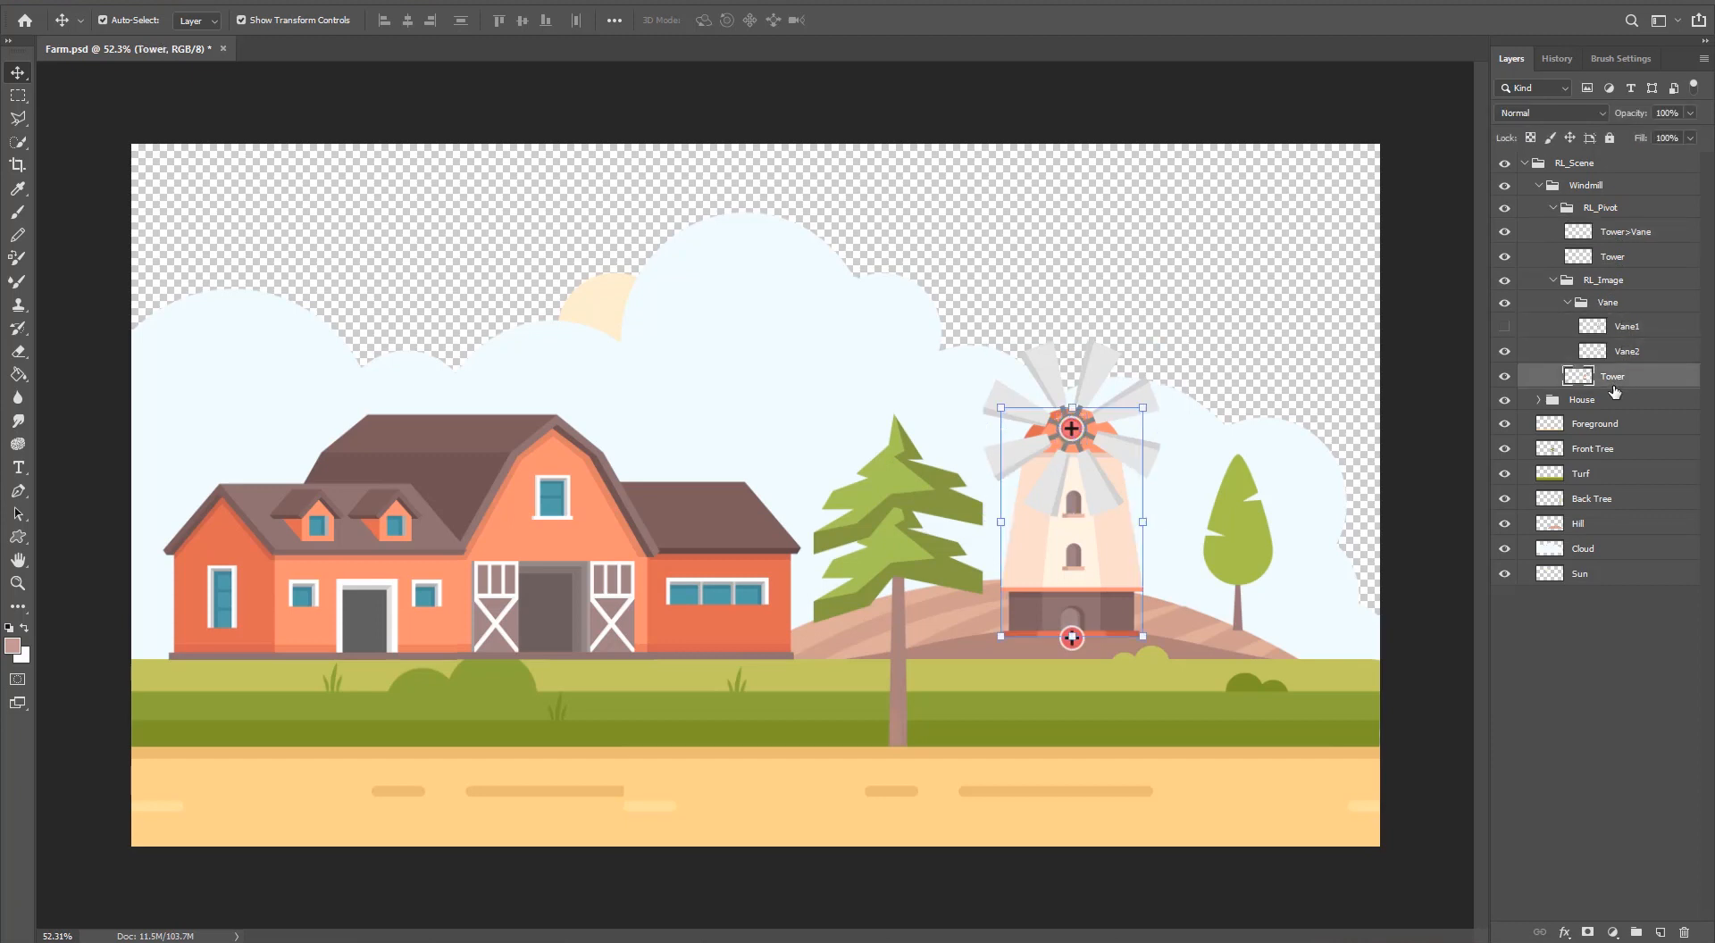
Collapse and reopen the Vane group, review its sprites and the Tower layers once more, and make Vane1 visible
click(1568, 303)
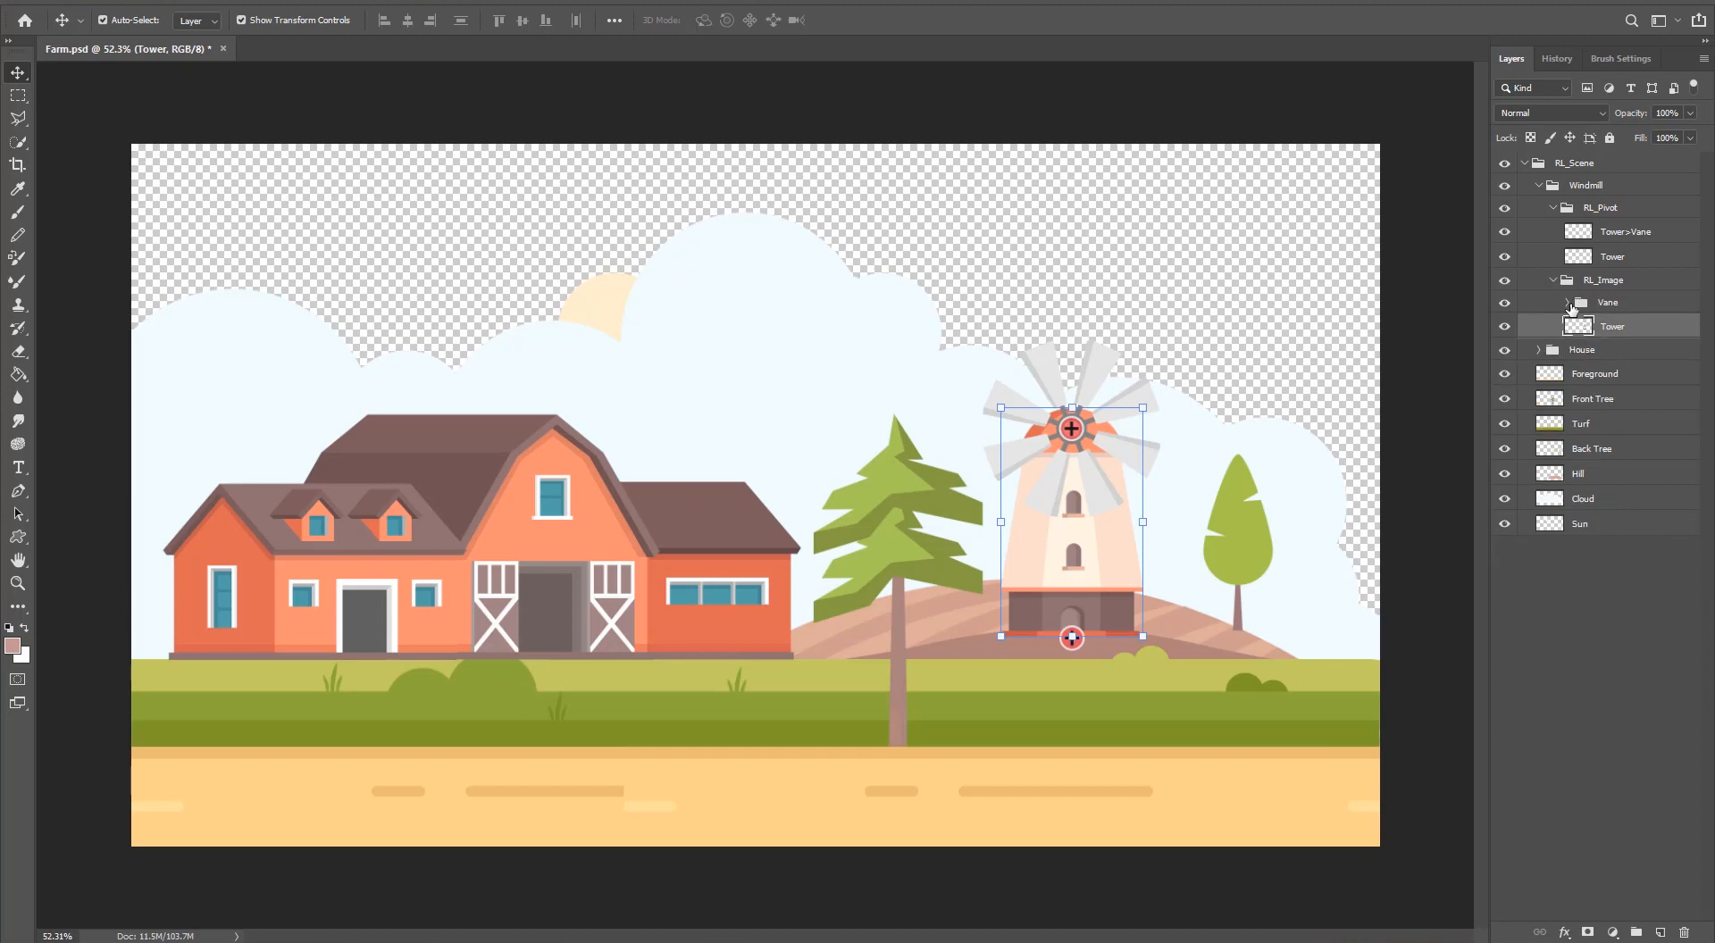
click(1569, 303)
click(1618, 328)
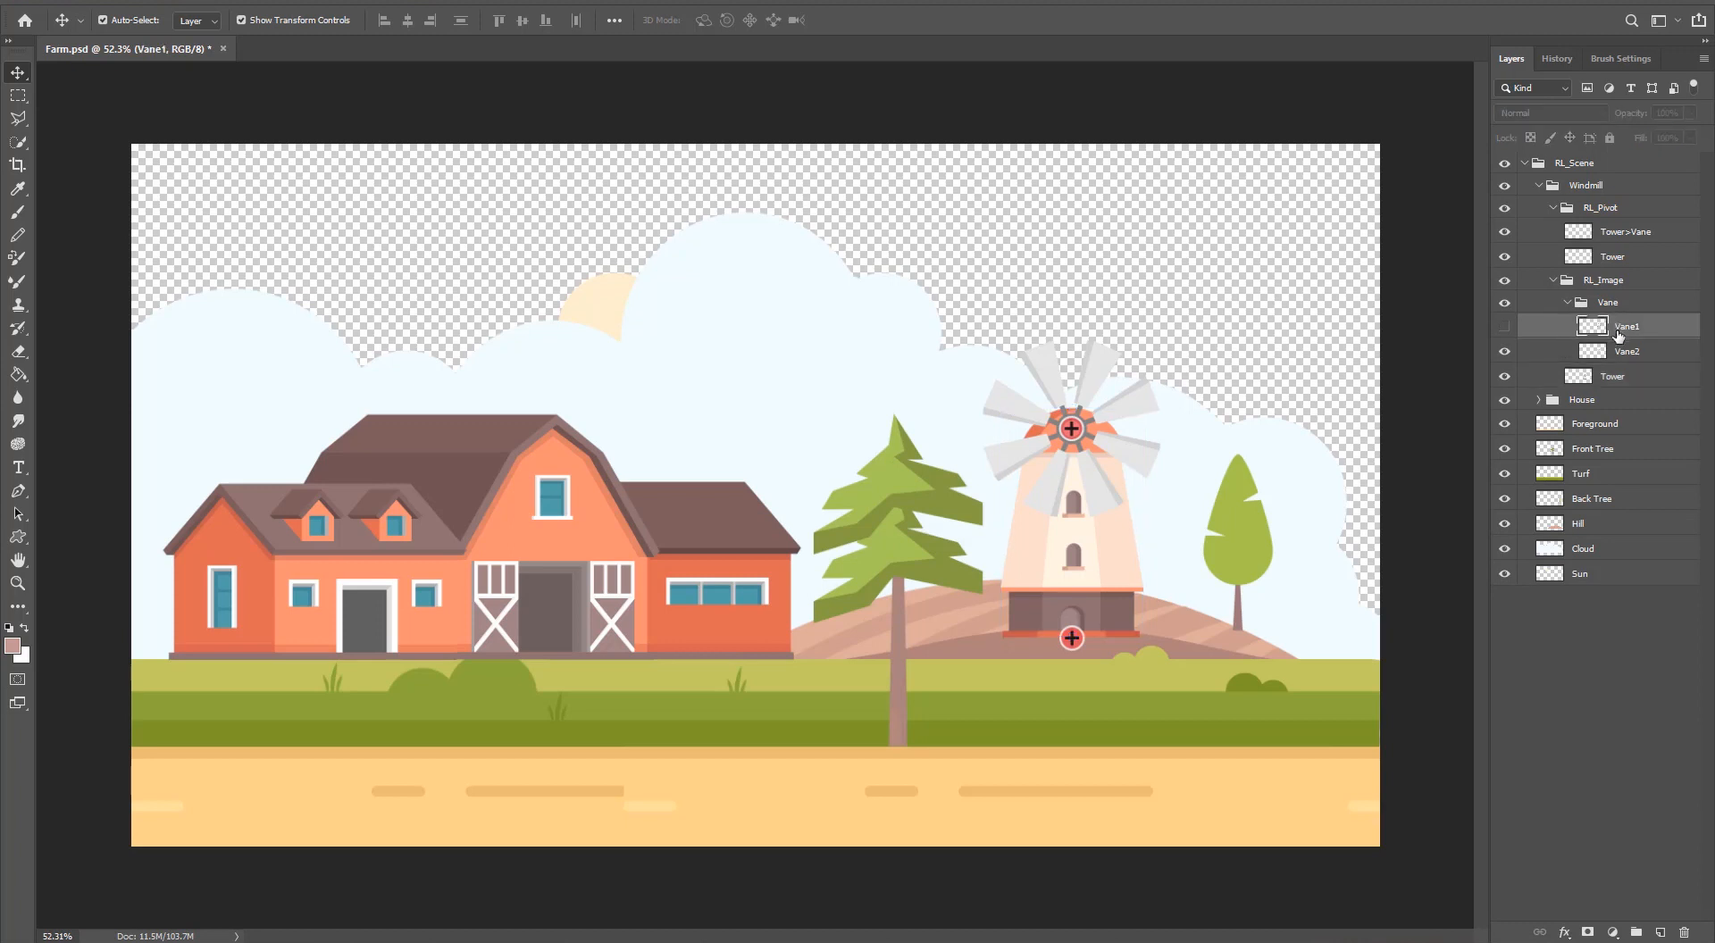
click(1623, 354)
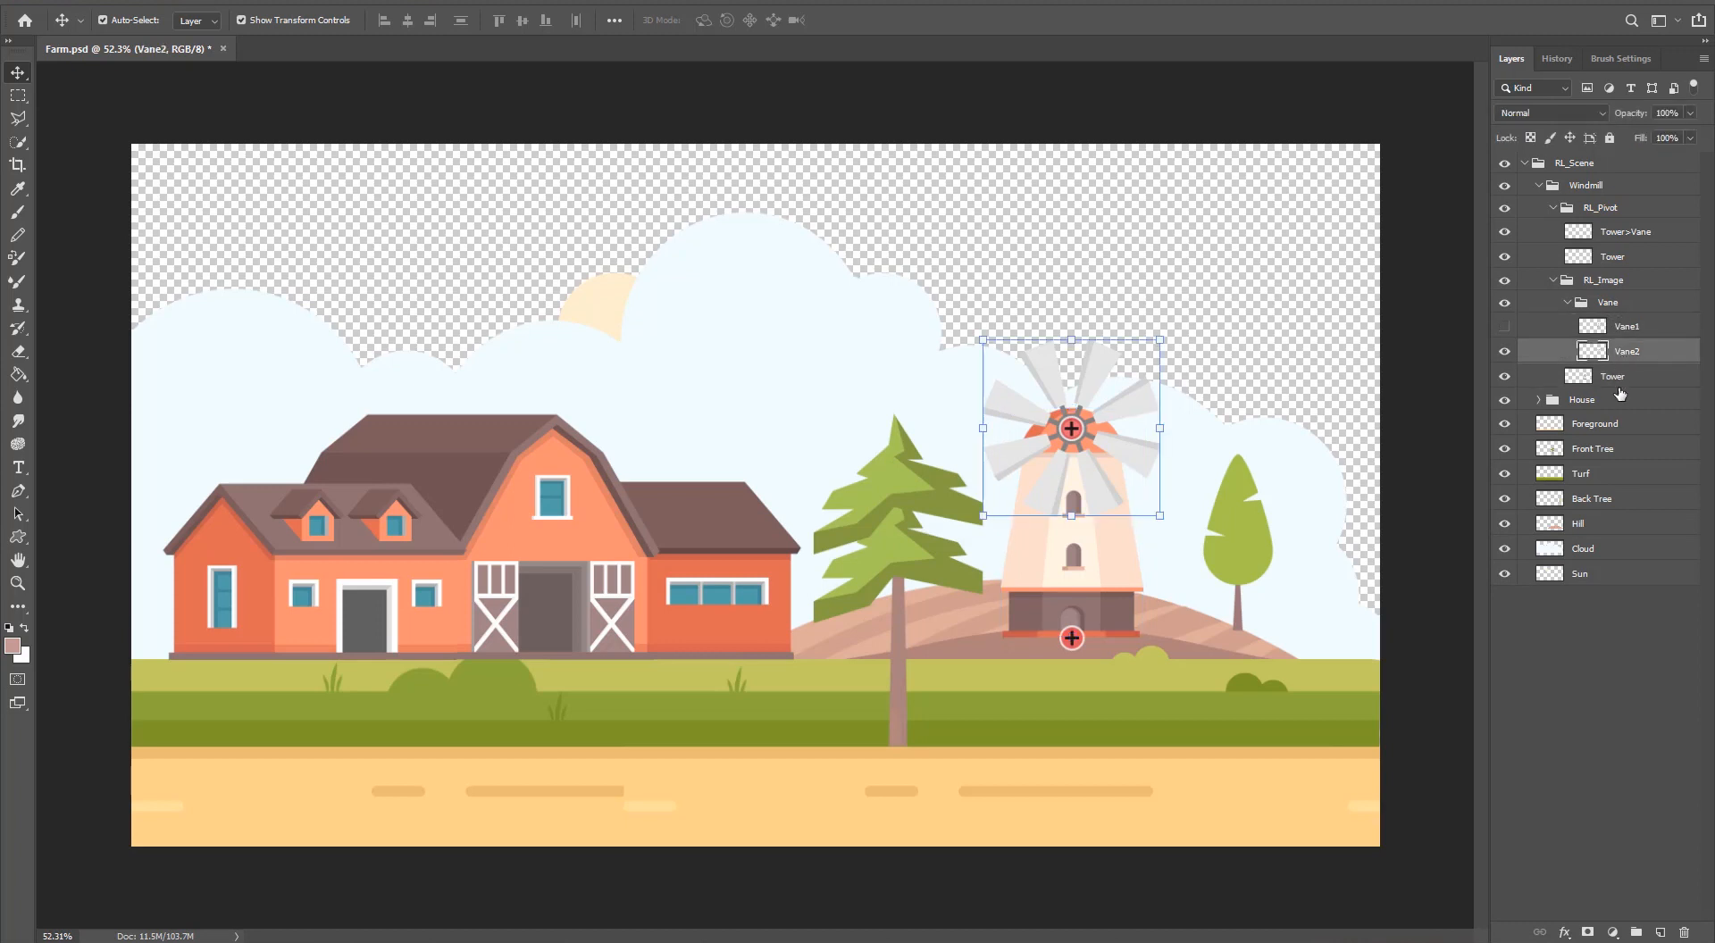
click(1620, 379)
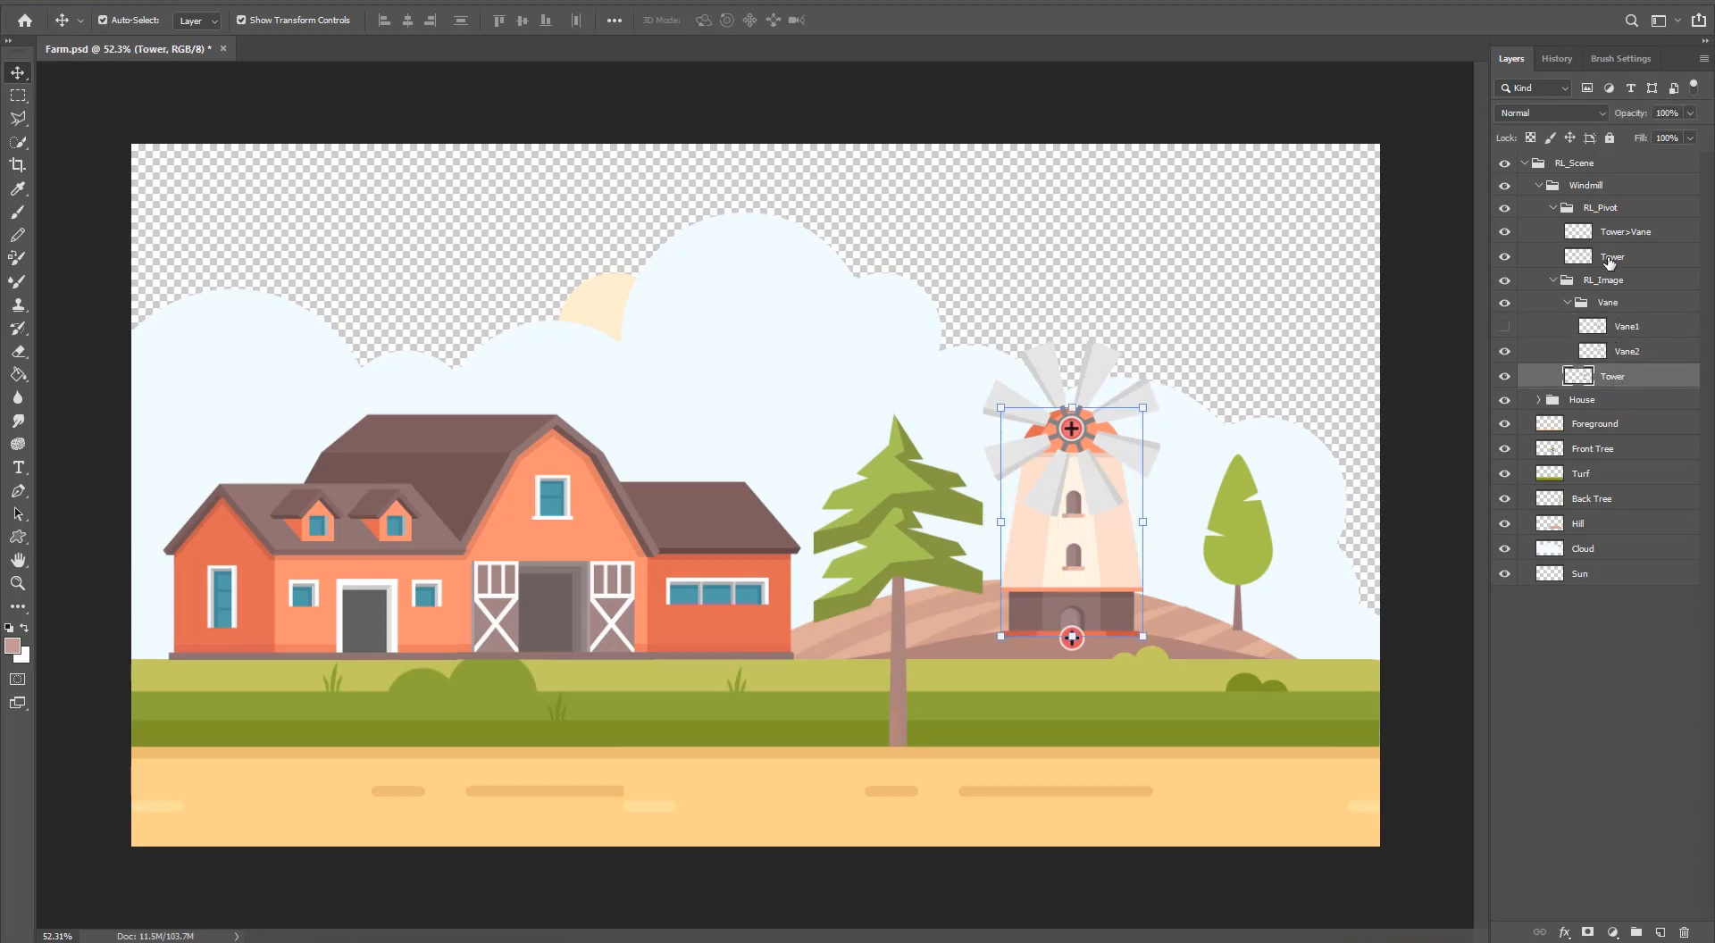
click(1609, 262)
click(1620, 341)
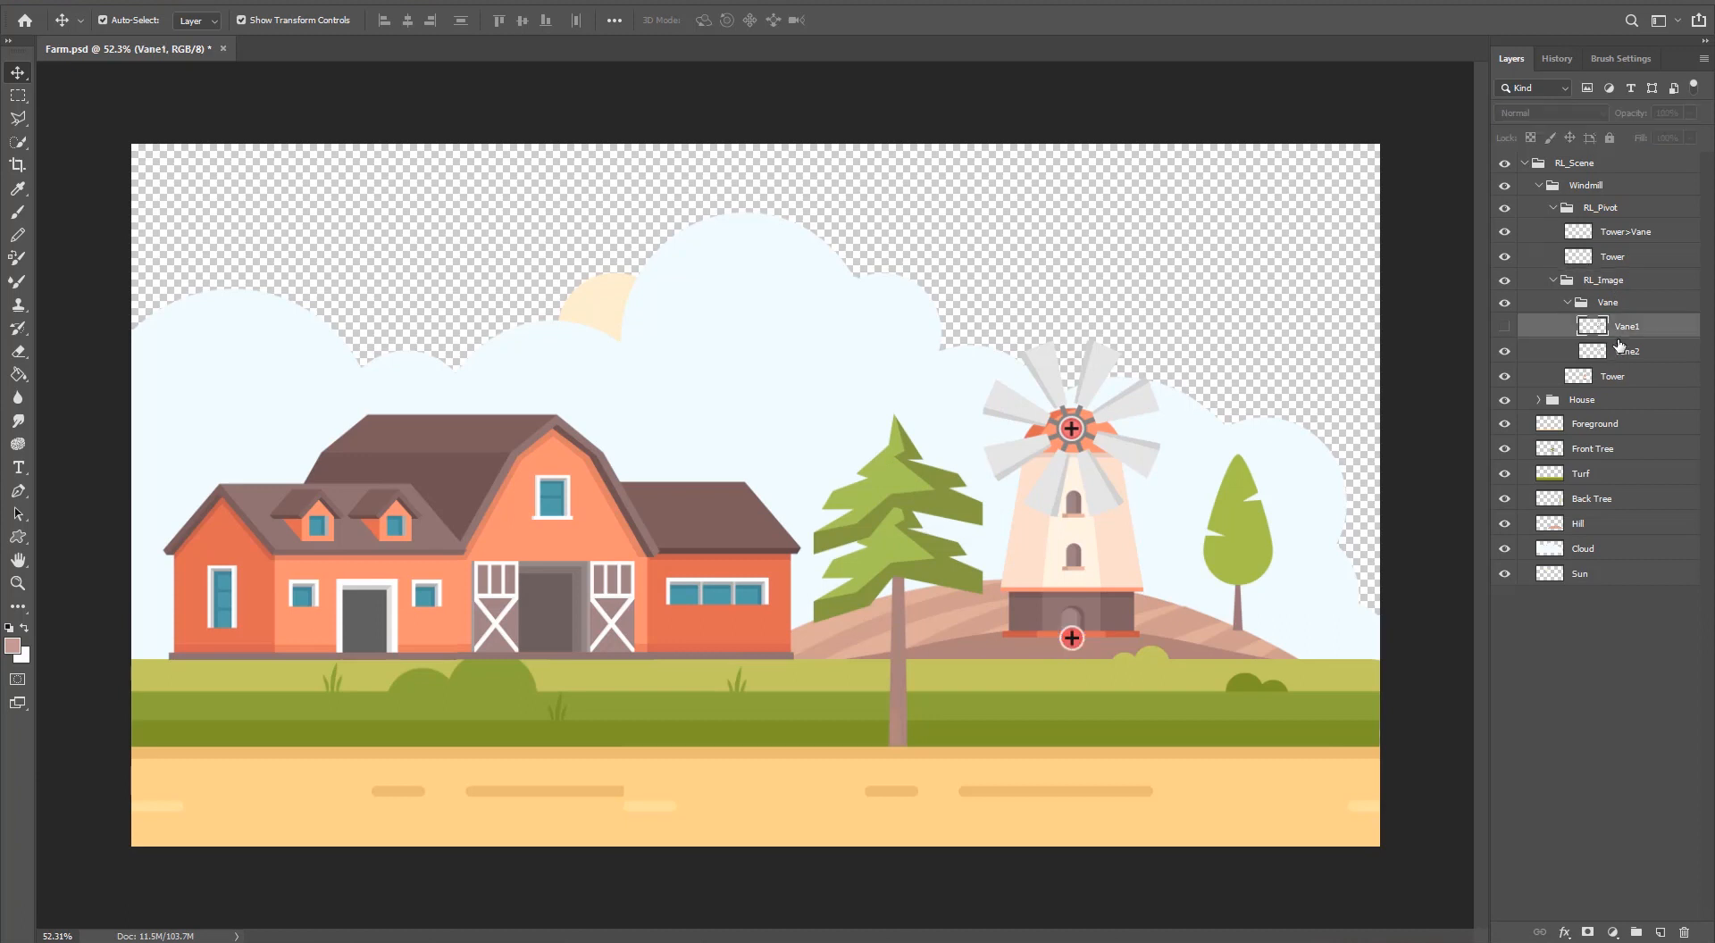
click(1622, 354)
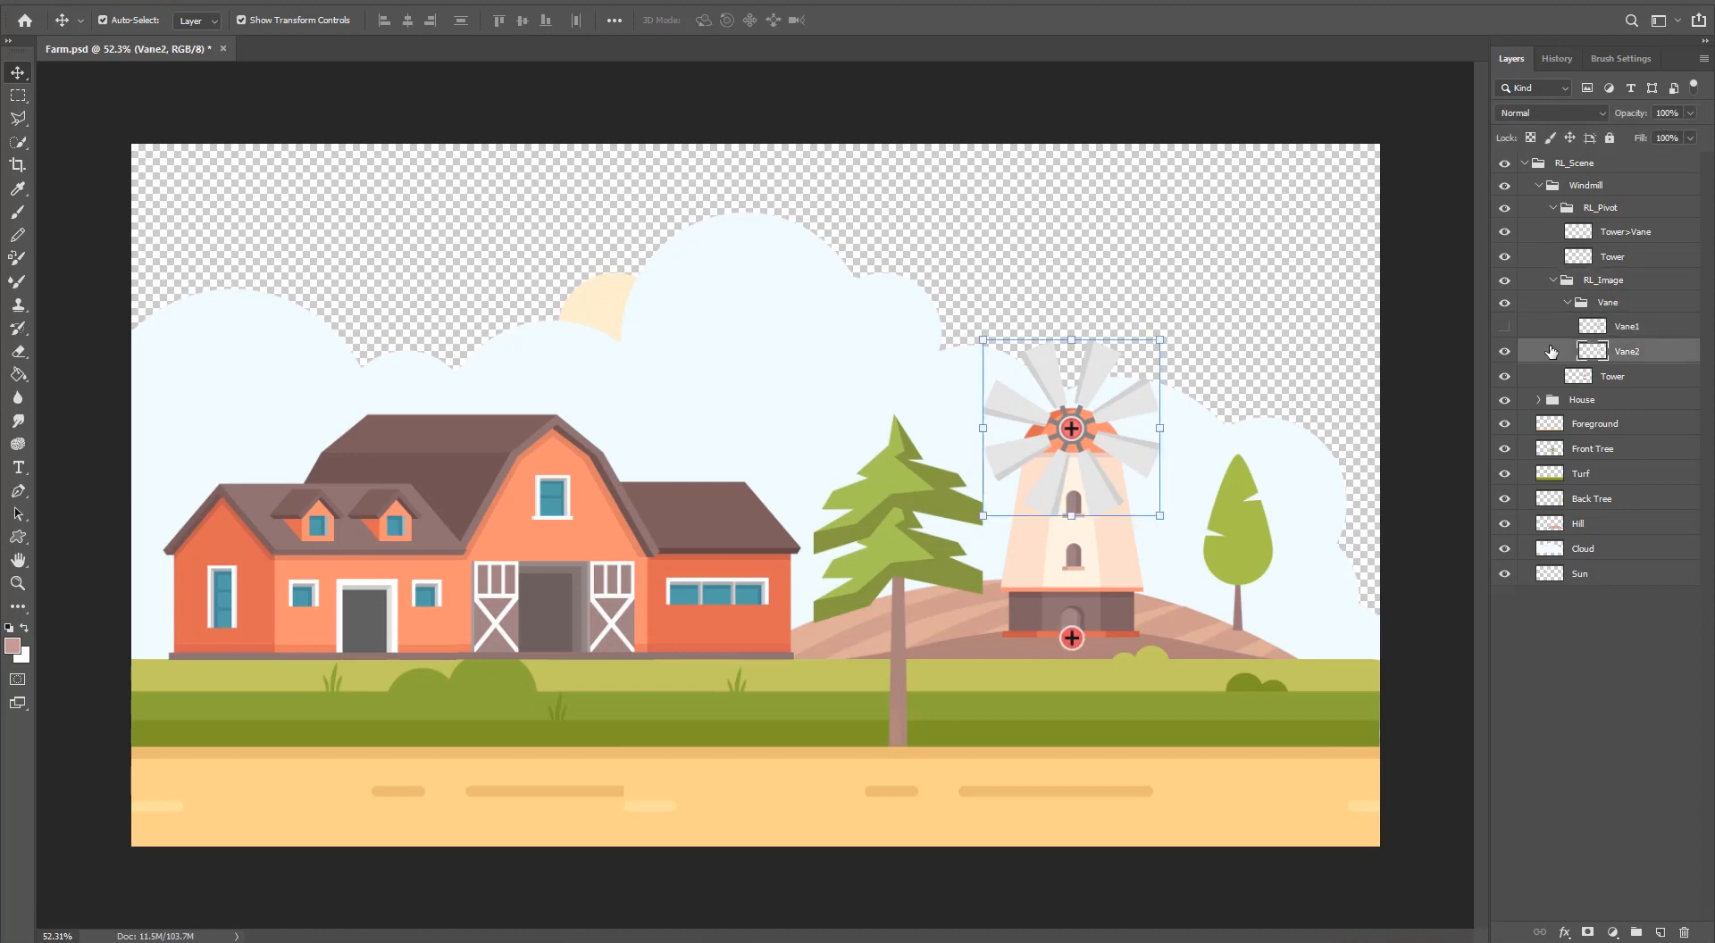
click(1506, 328)
Switch to the Windmill in Cartoon Animator's Composer mode and open the Sprite Editor on its Vane part
key(alt+Tab)
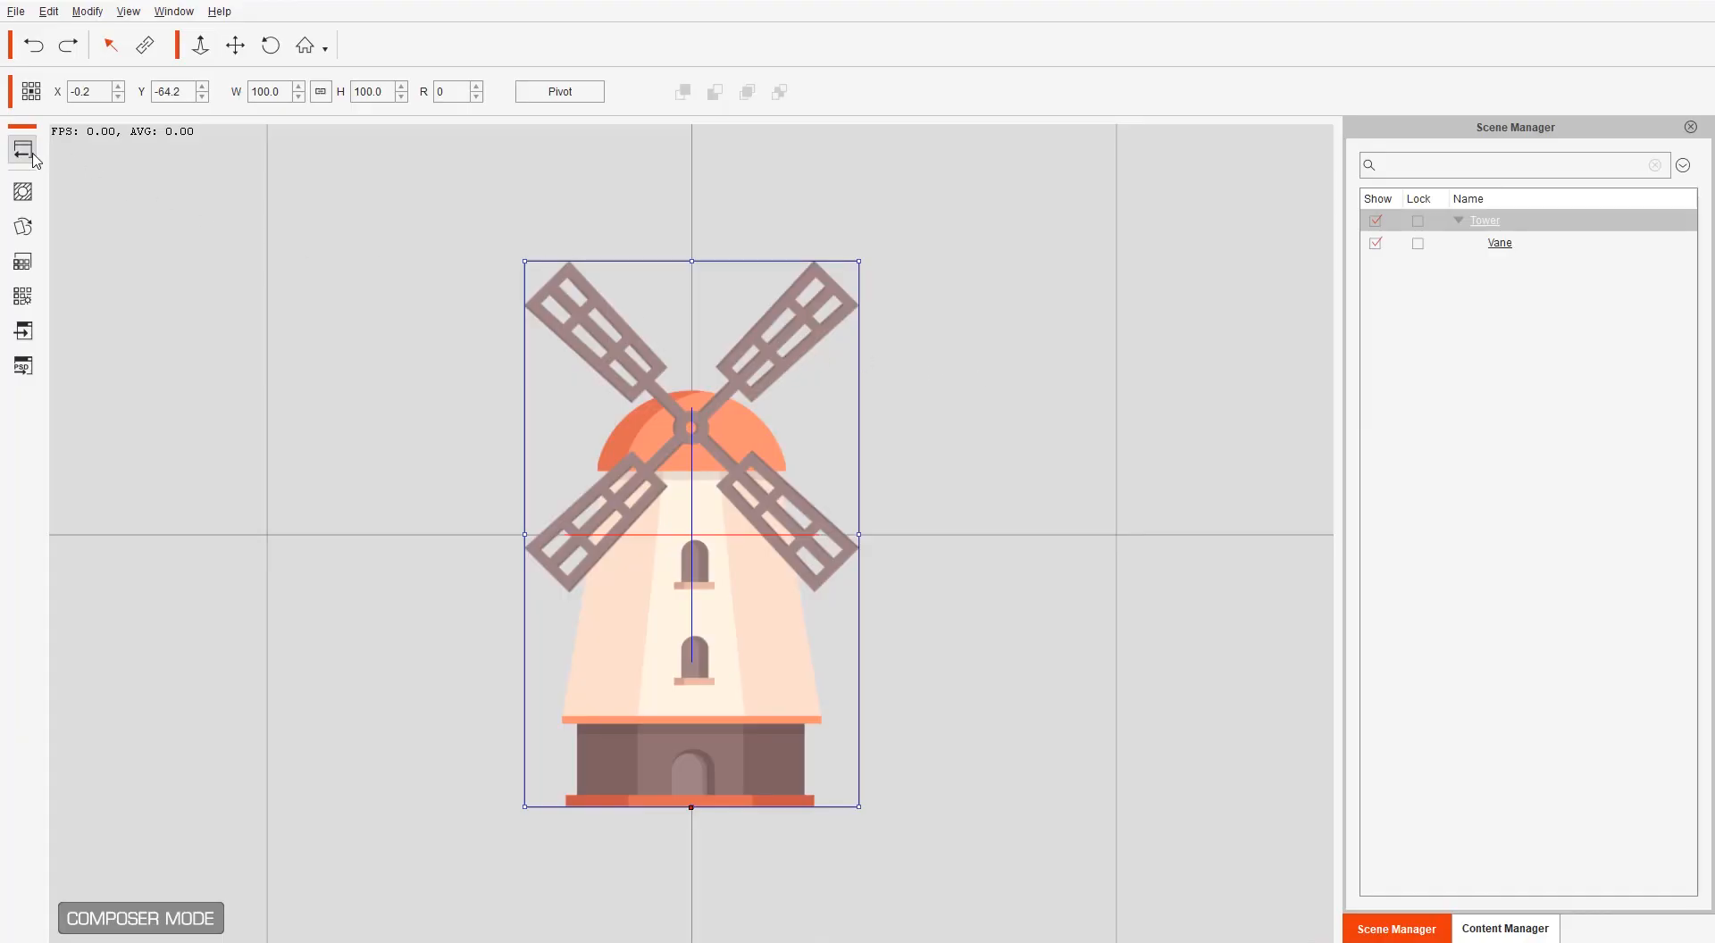
click(23, 227)
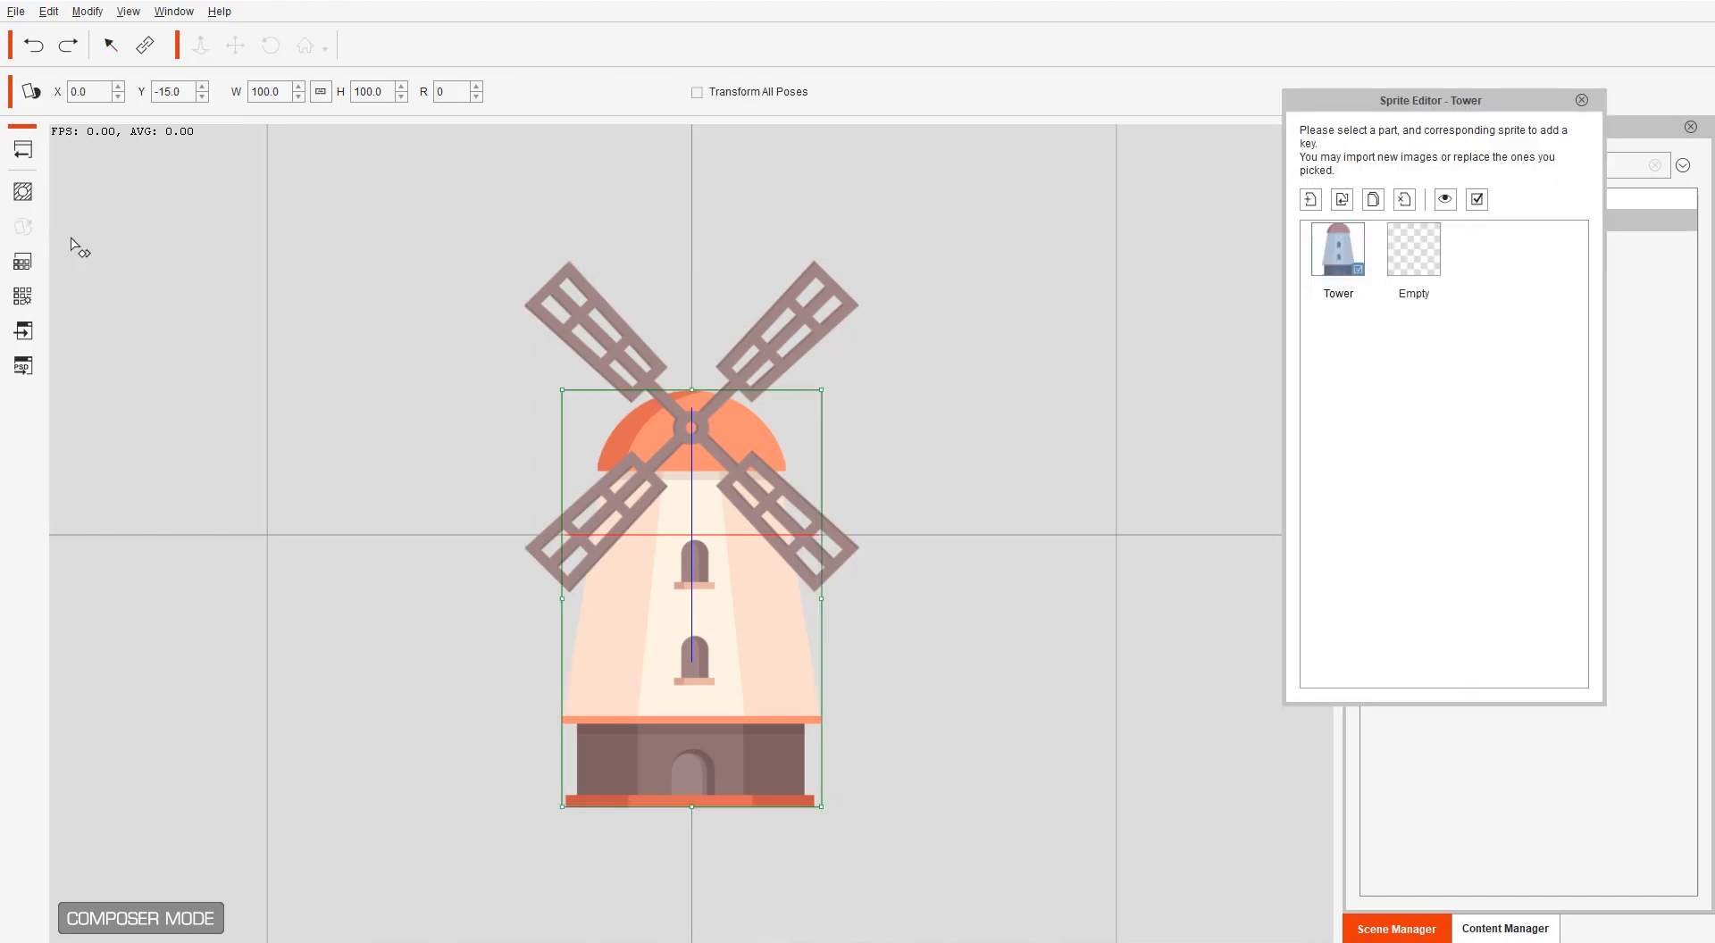
click(792, 350)
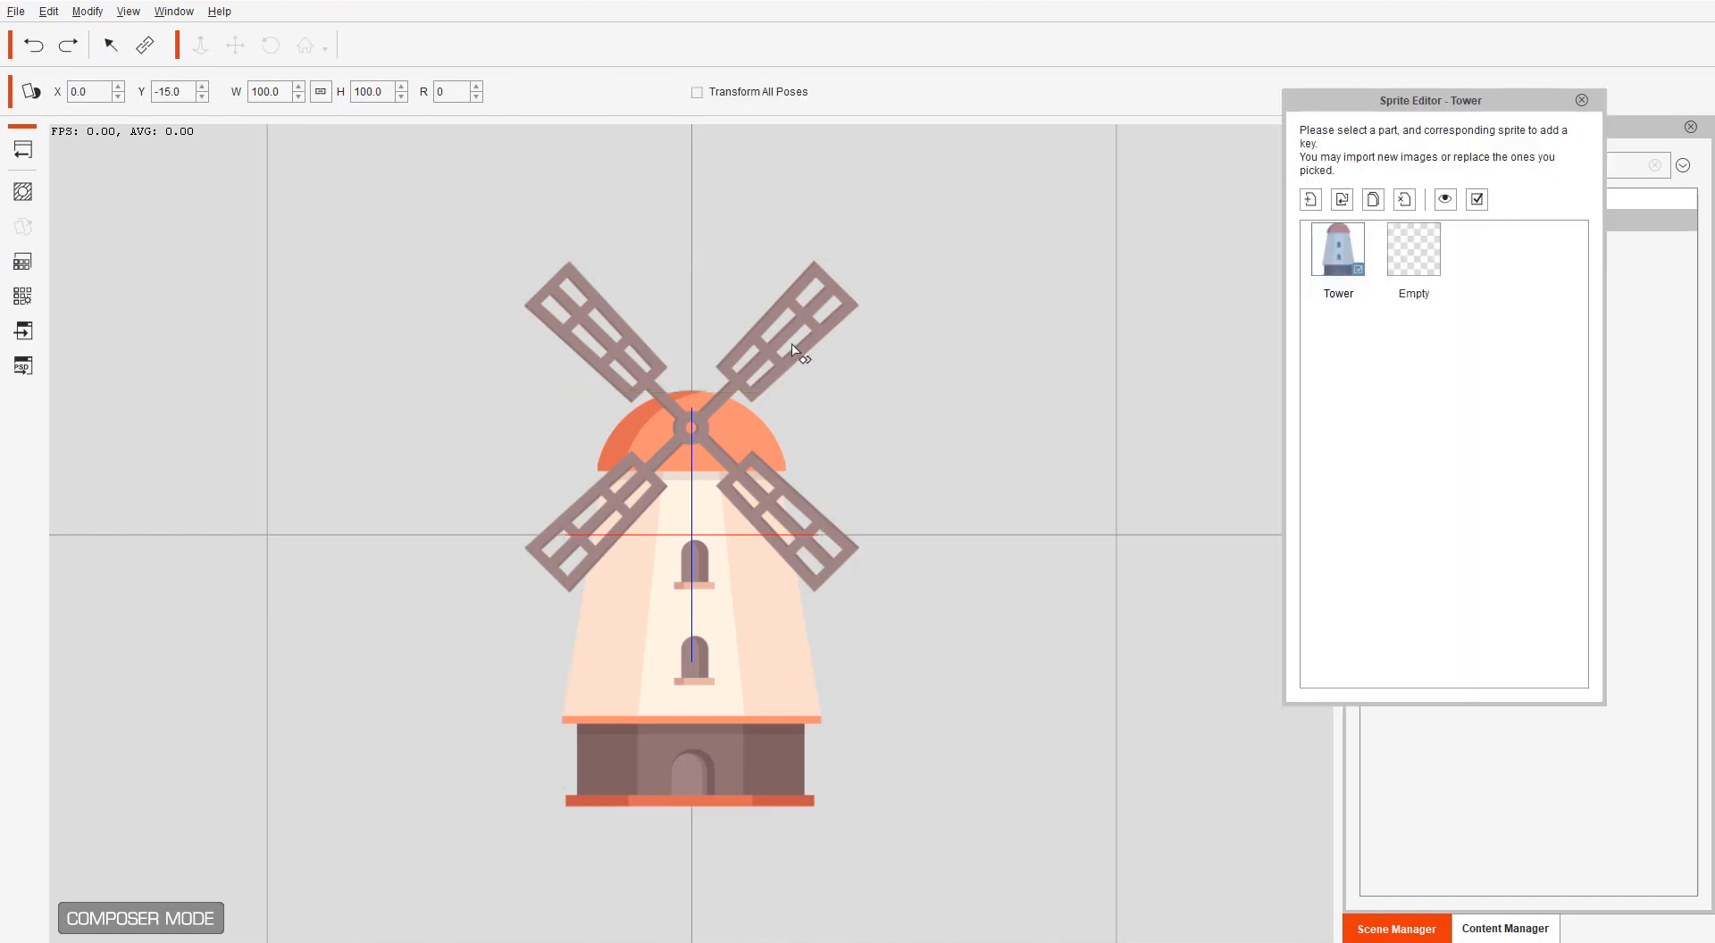
click(790, 347)
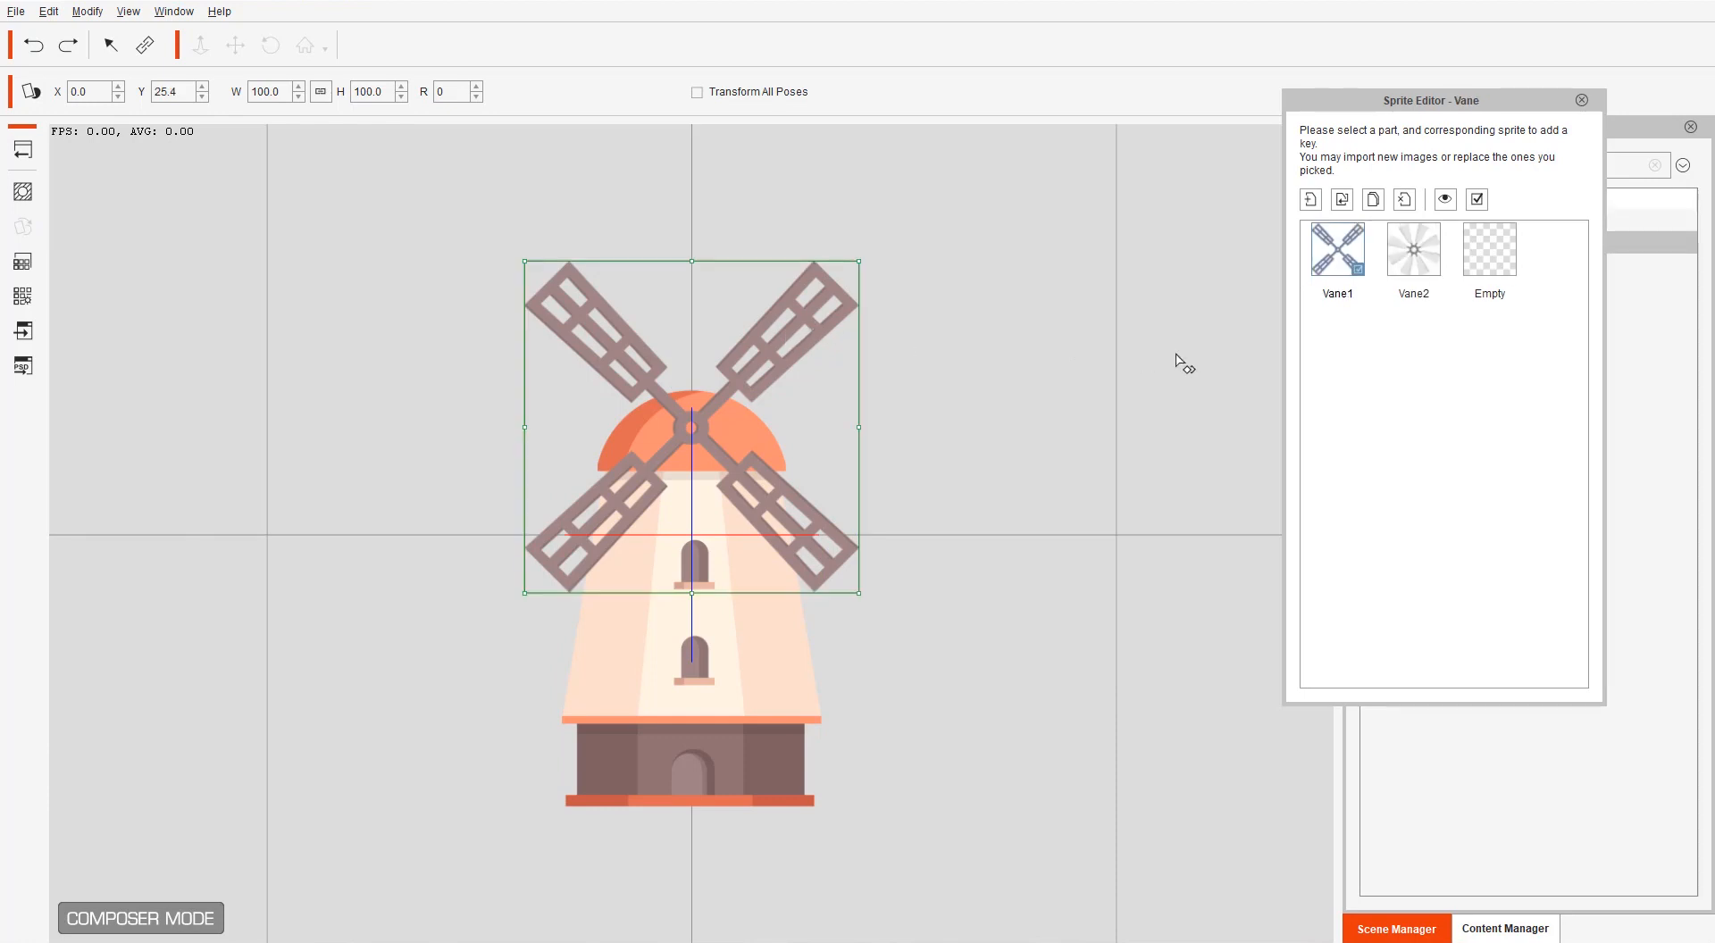
Swap the Vane part's sprite back and forth between Vane2 and Vane1, ending on Vane1
click(1396, 279)
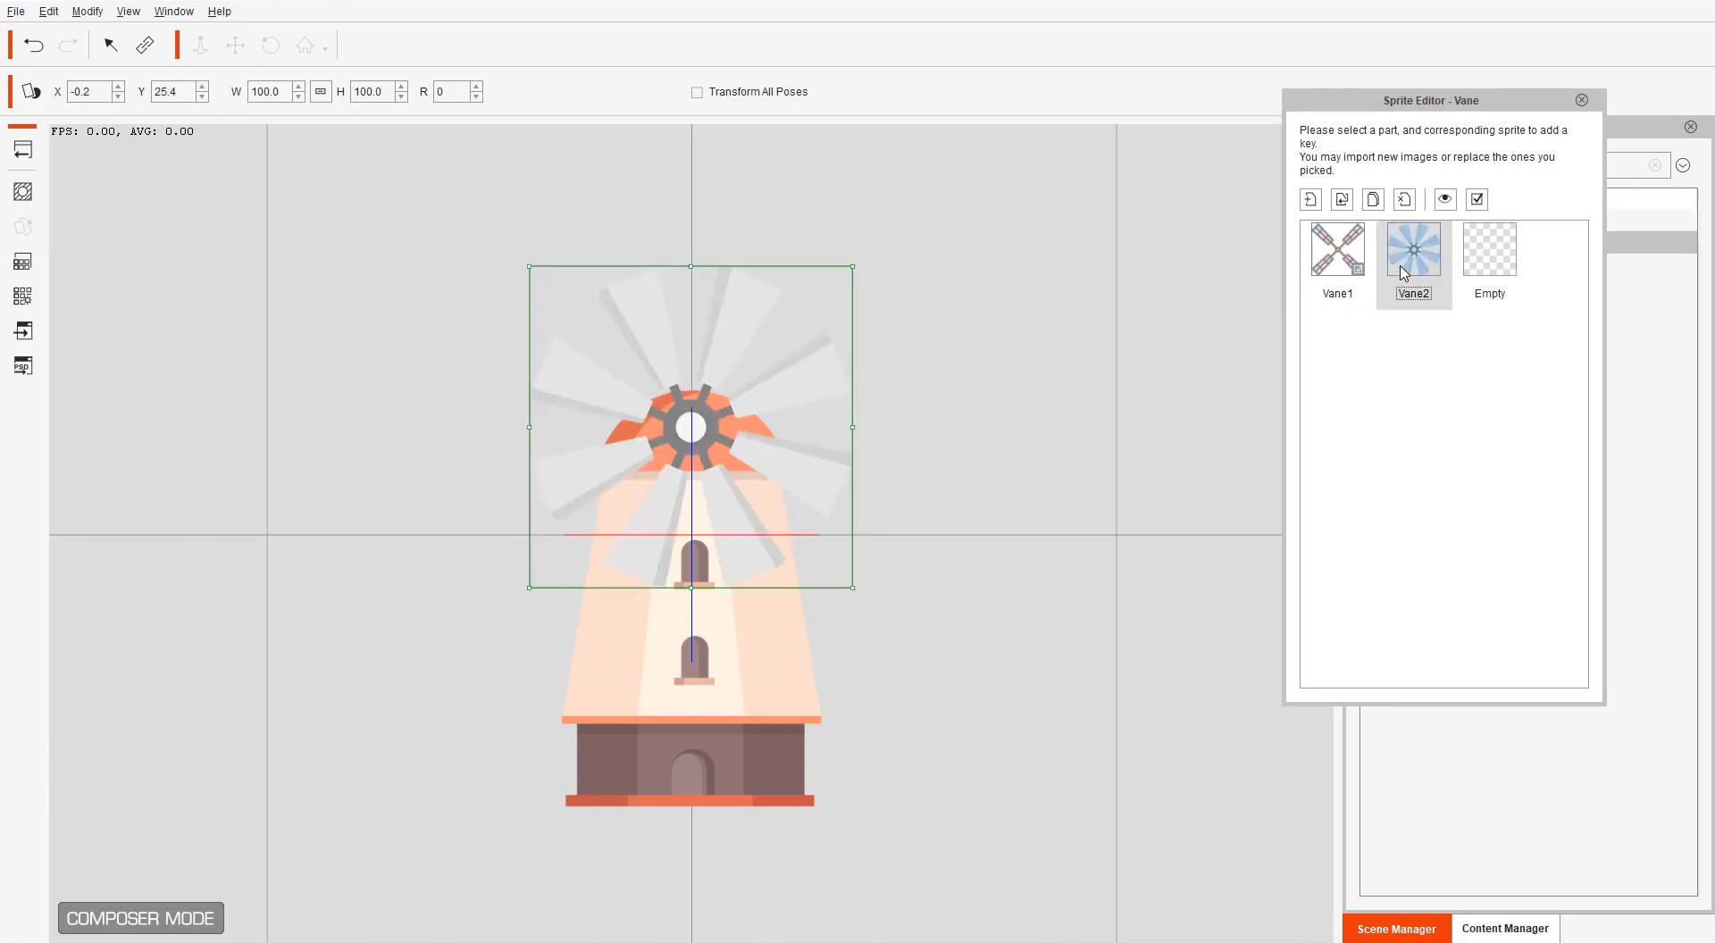
click(1346, 266)
click(1414, 252)
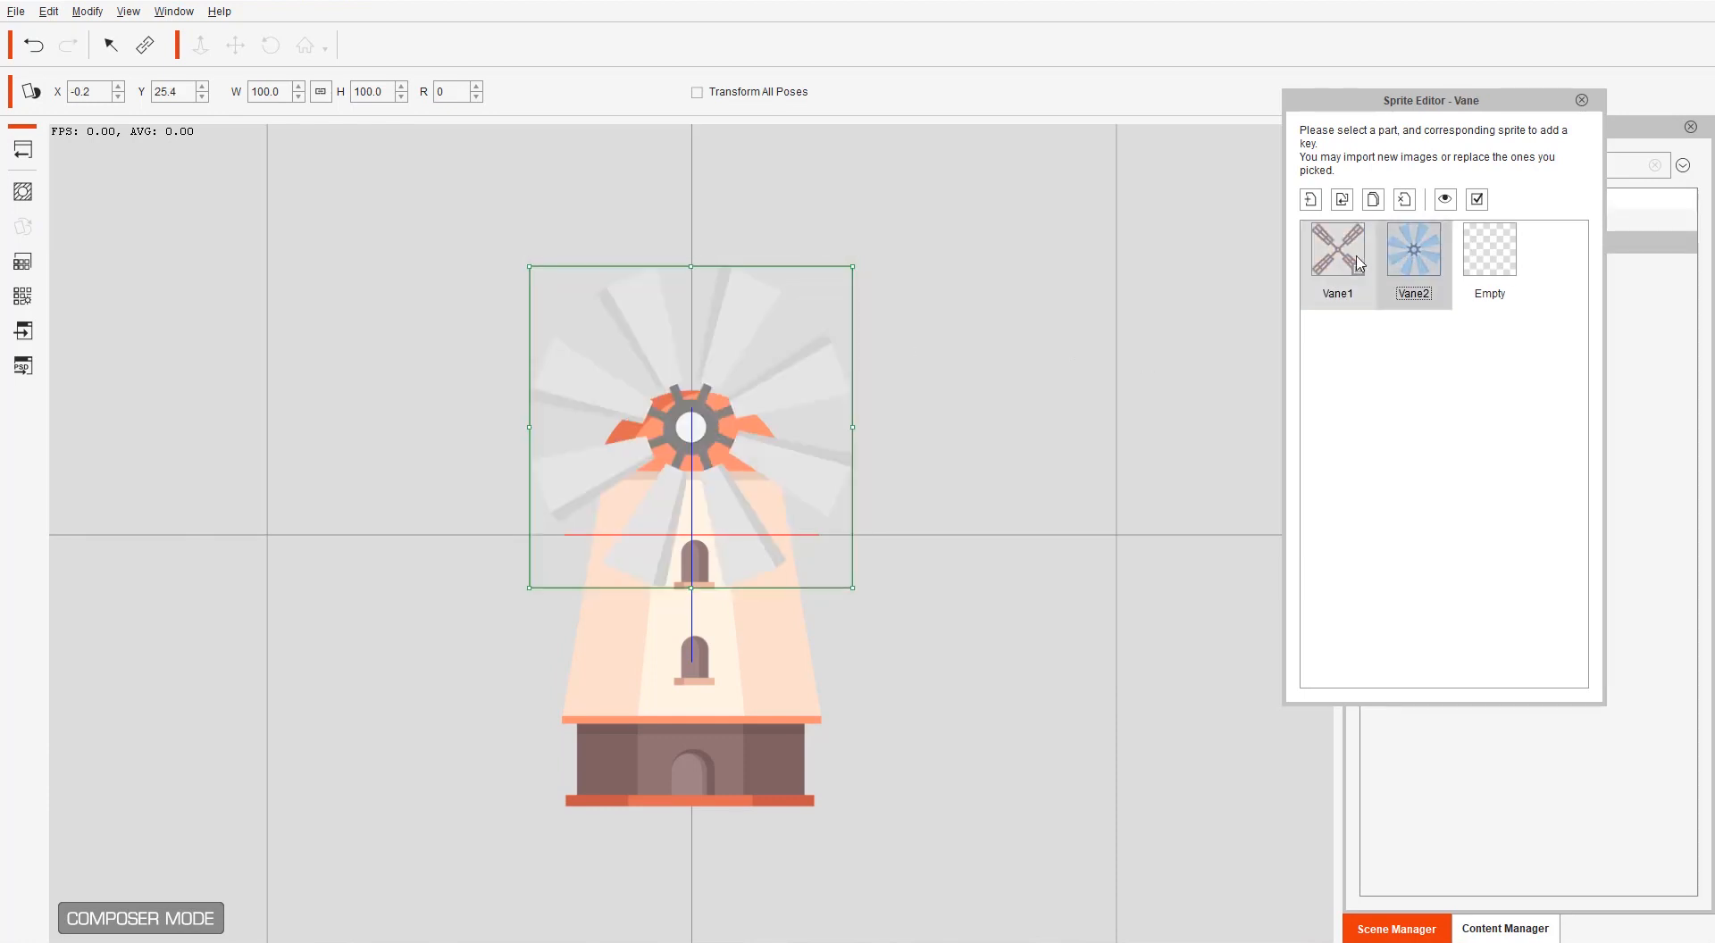
click(1342, 262)
click(1398, 257)
click(1346, 257)
click(1405, 261)
click(1358, 256)
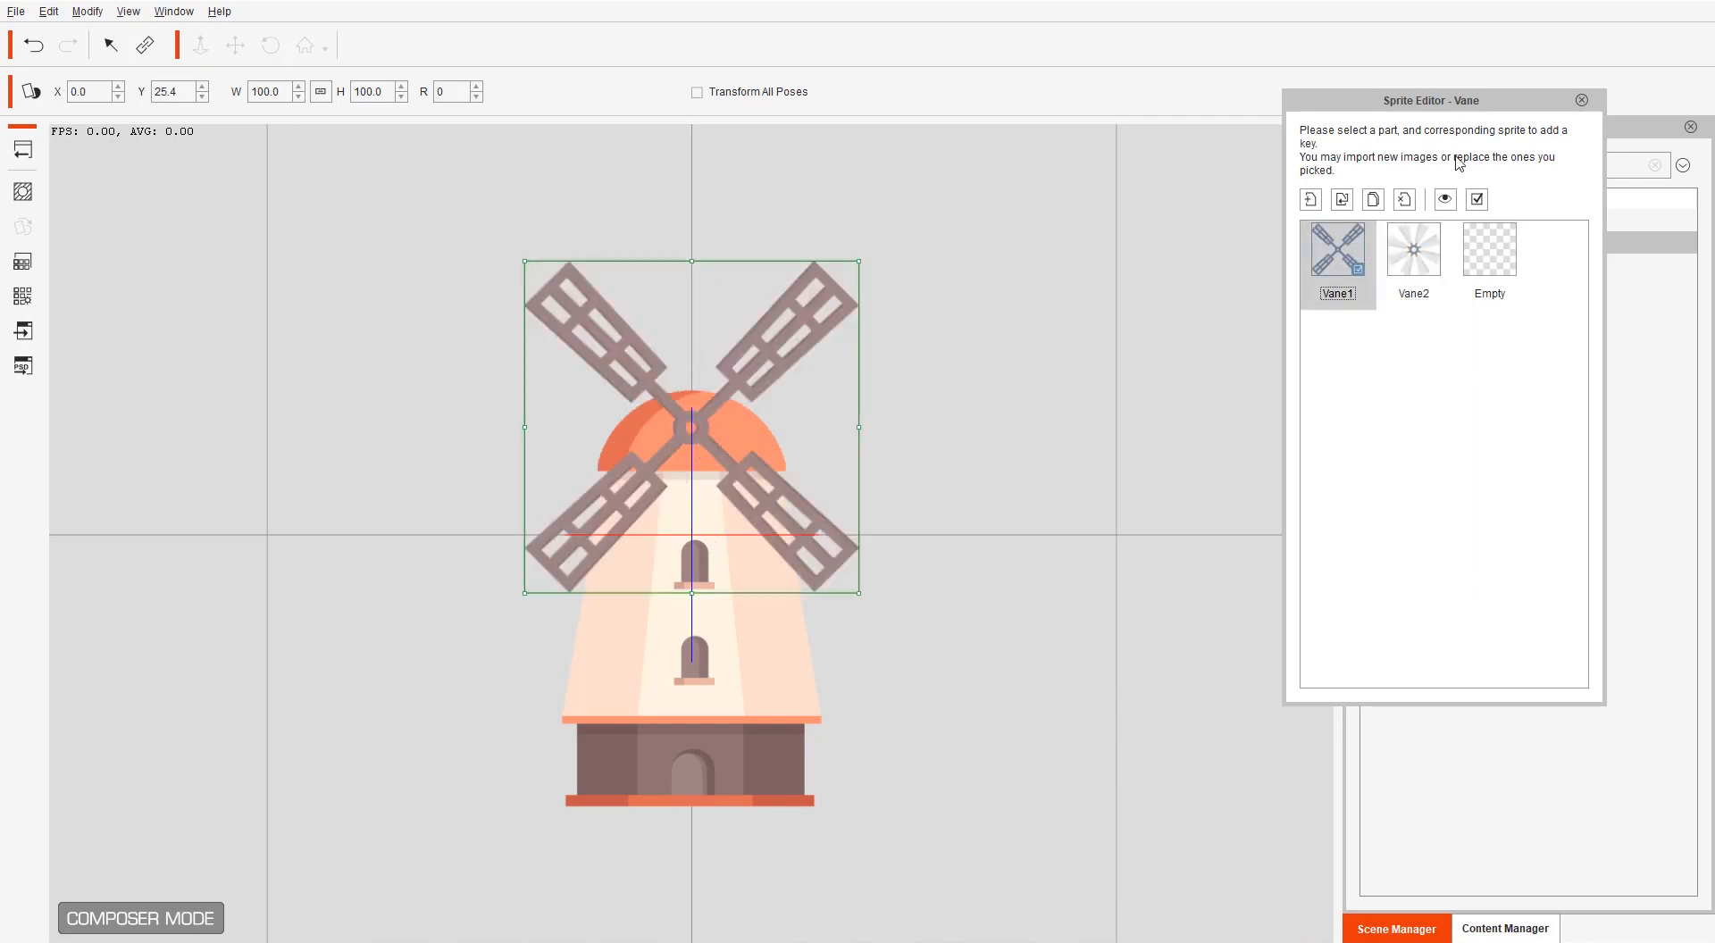
Close the Sprite Editor and return from Composer mode to the farm scene in Stage mode
click(1582, 102)
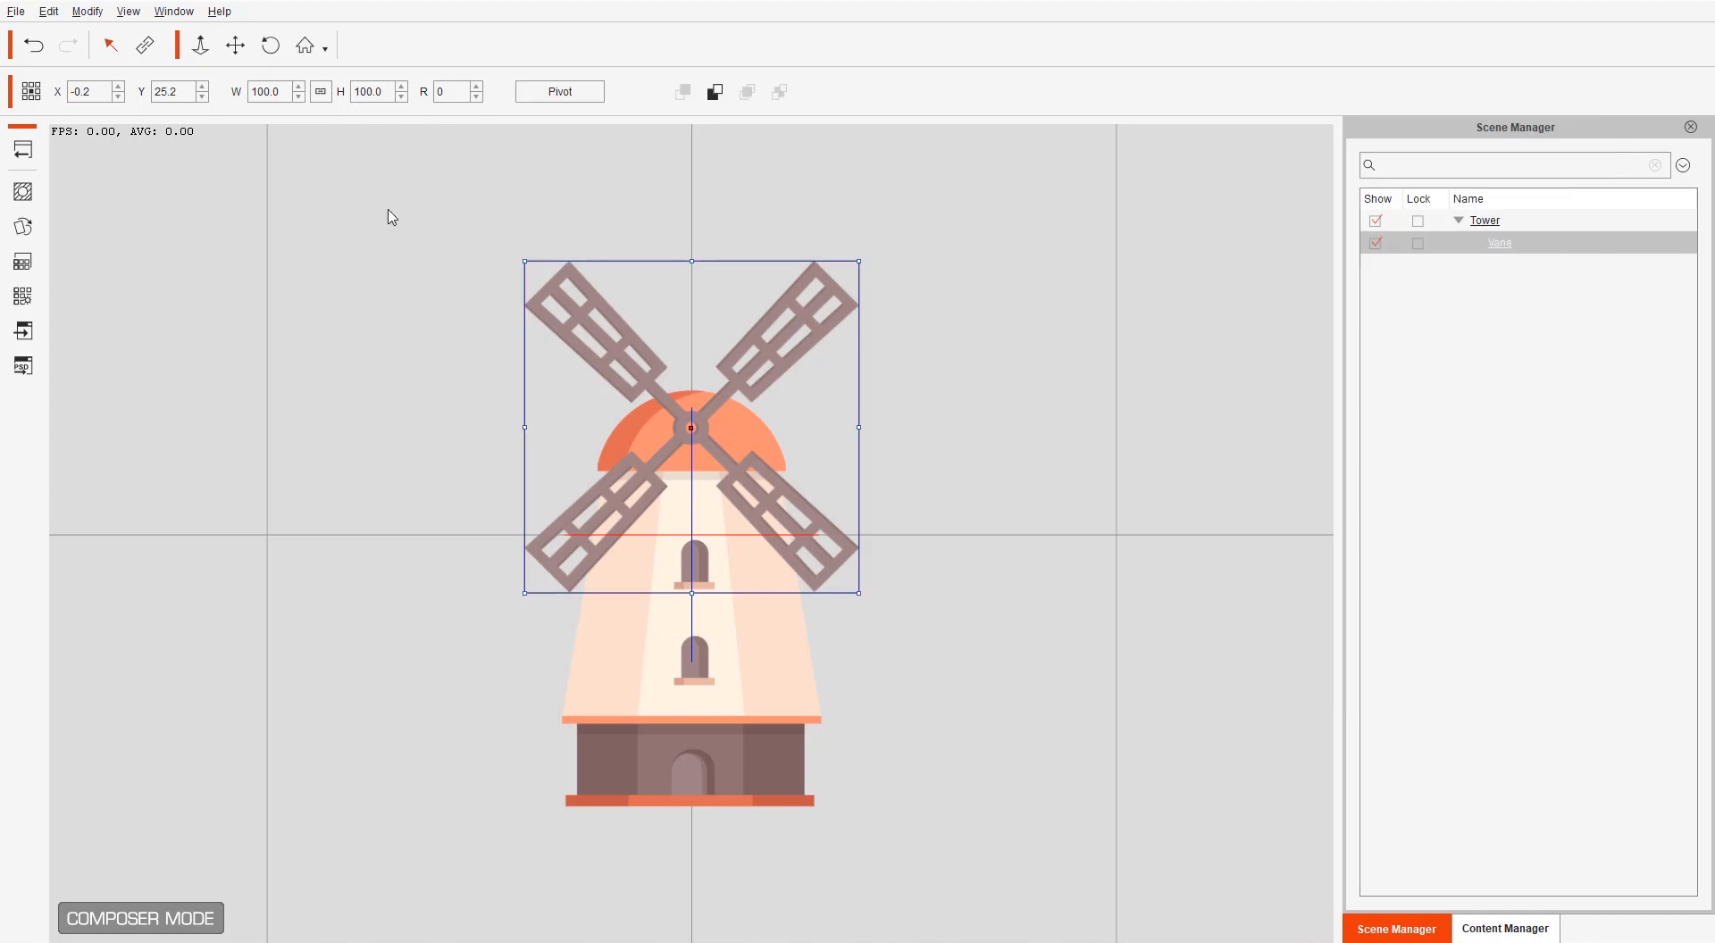
click(26, 152)
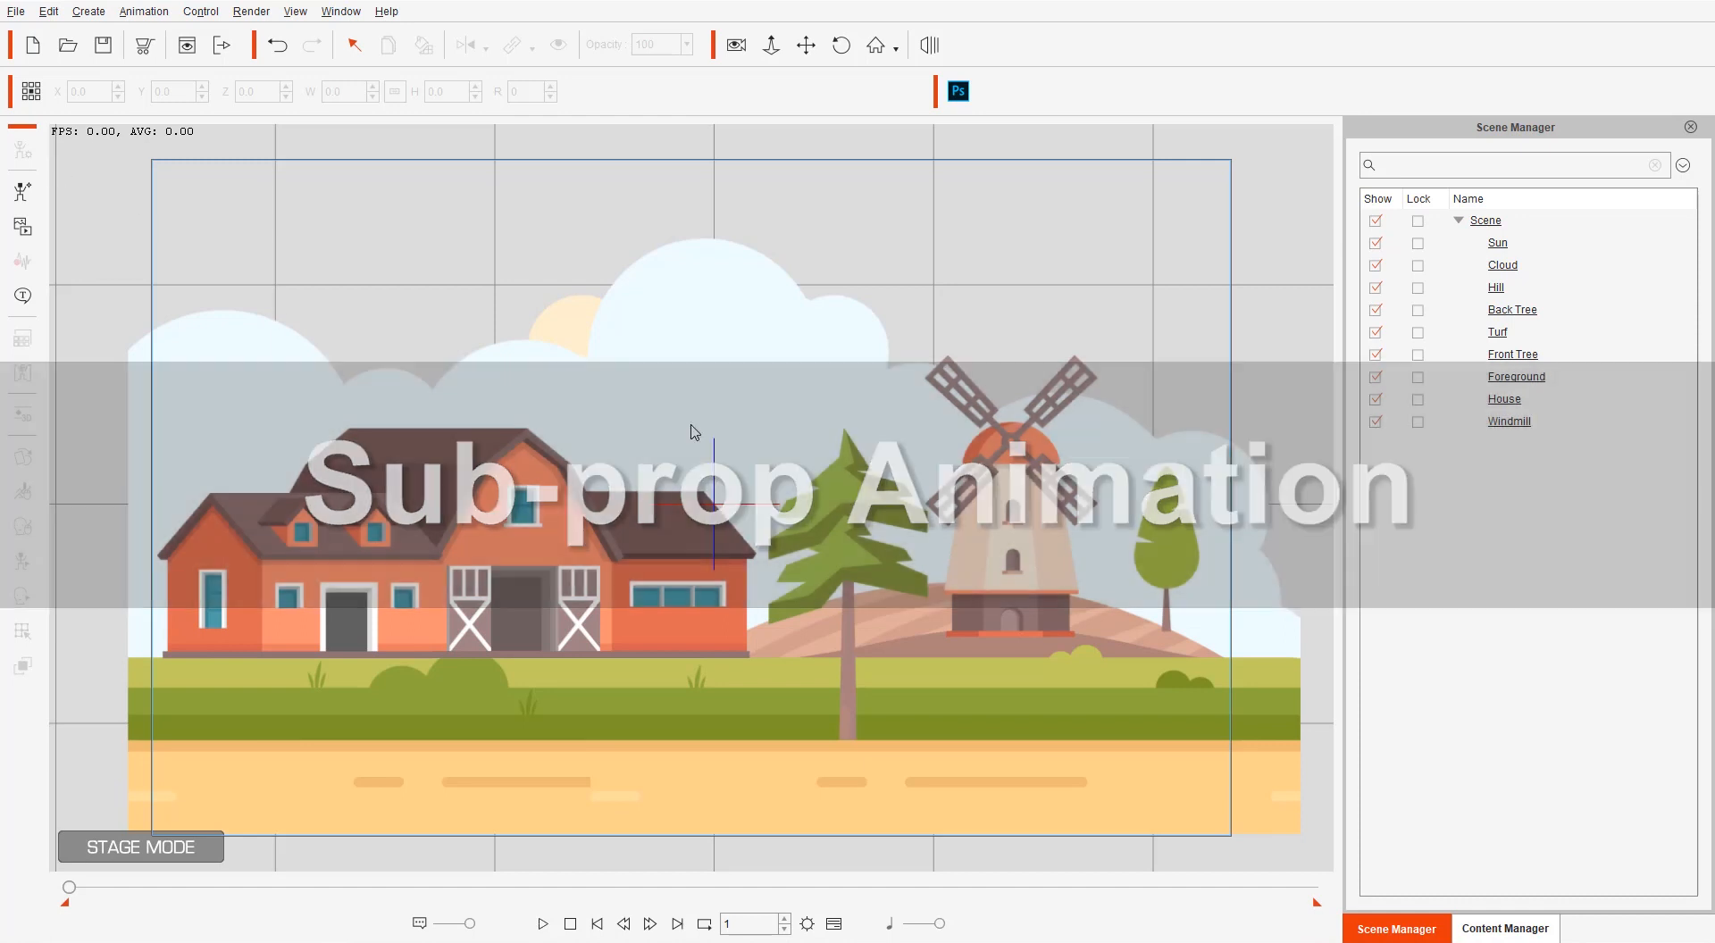
Select the Windmill in the scene and open the 3_Scale folder of the 1_Entrance G3 elastic motion templates
click(1016, 516)
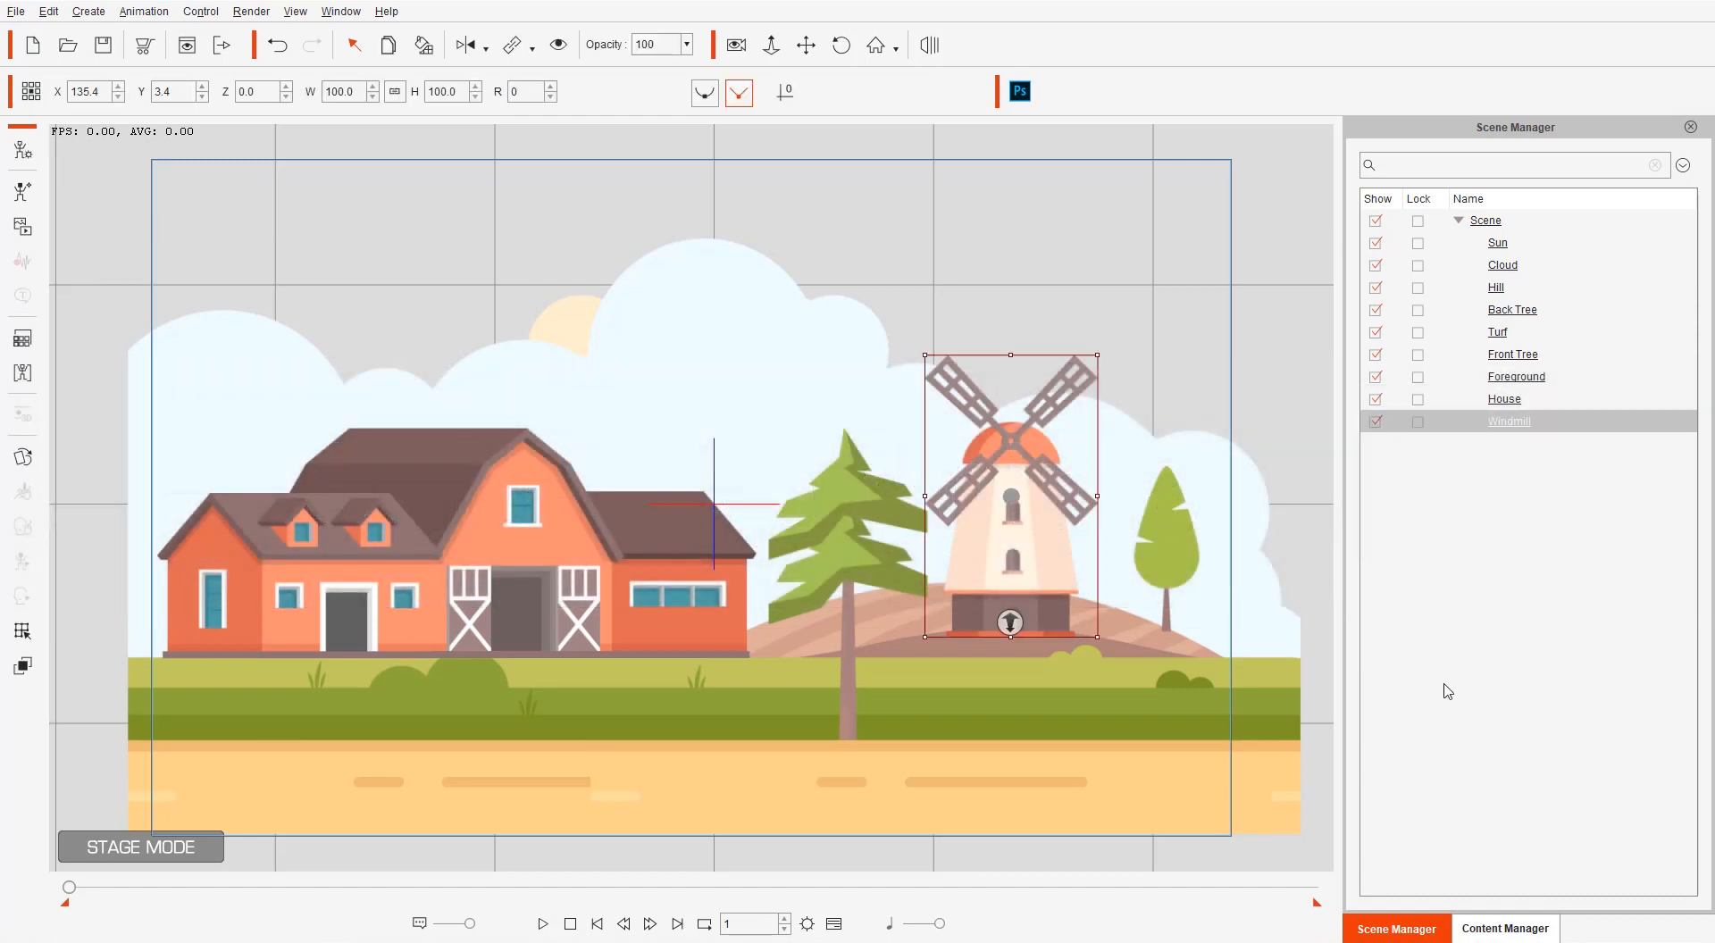
click(1505, 929)
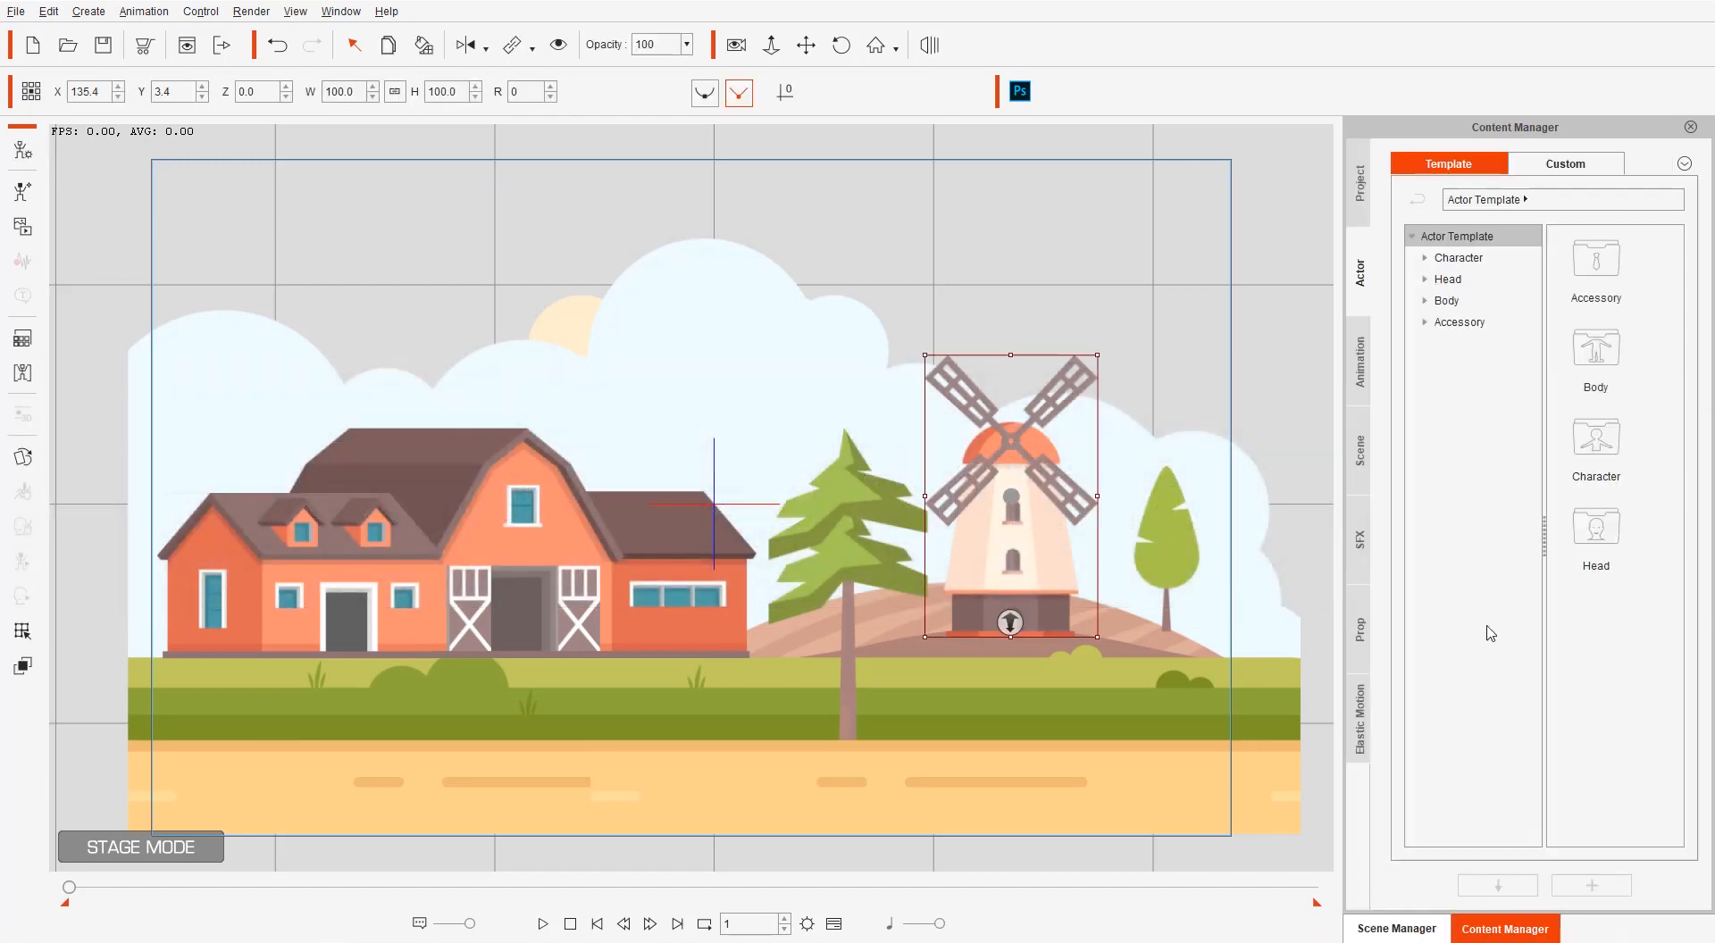
click(1361, 706)
click(1426, 259)
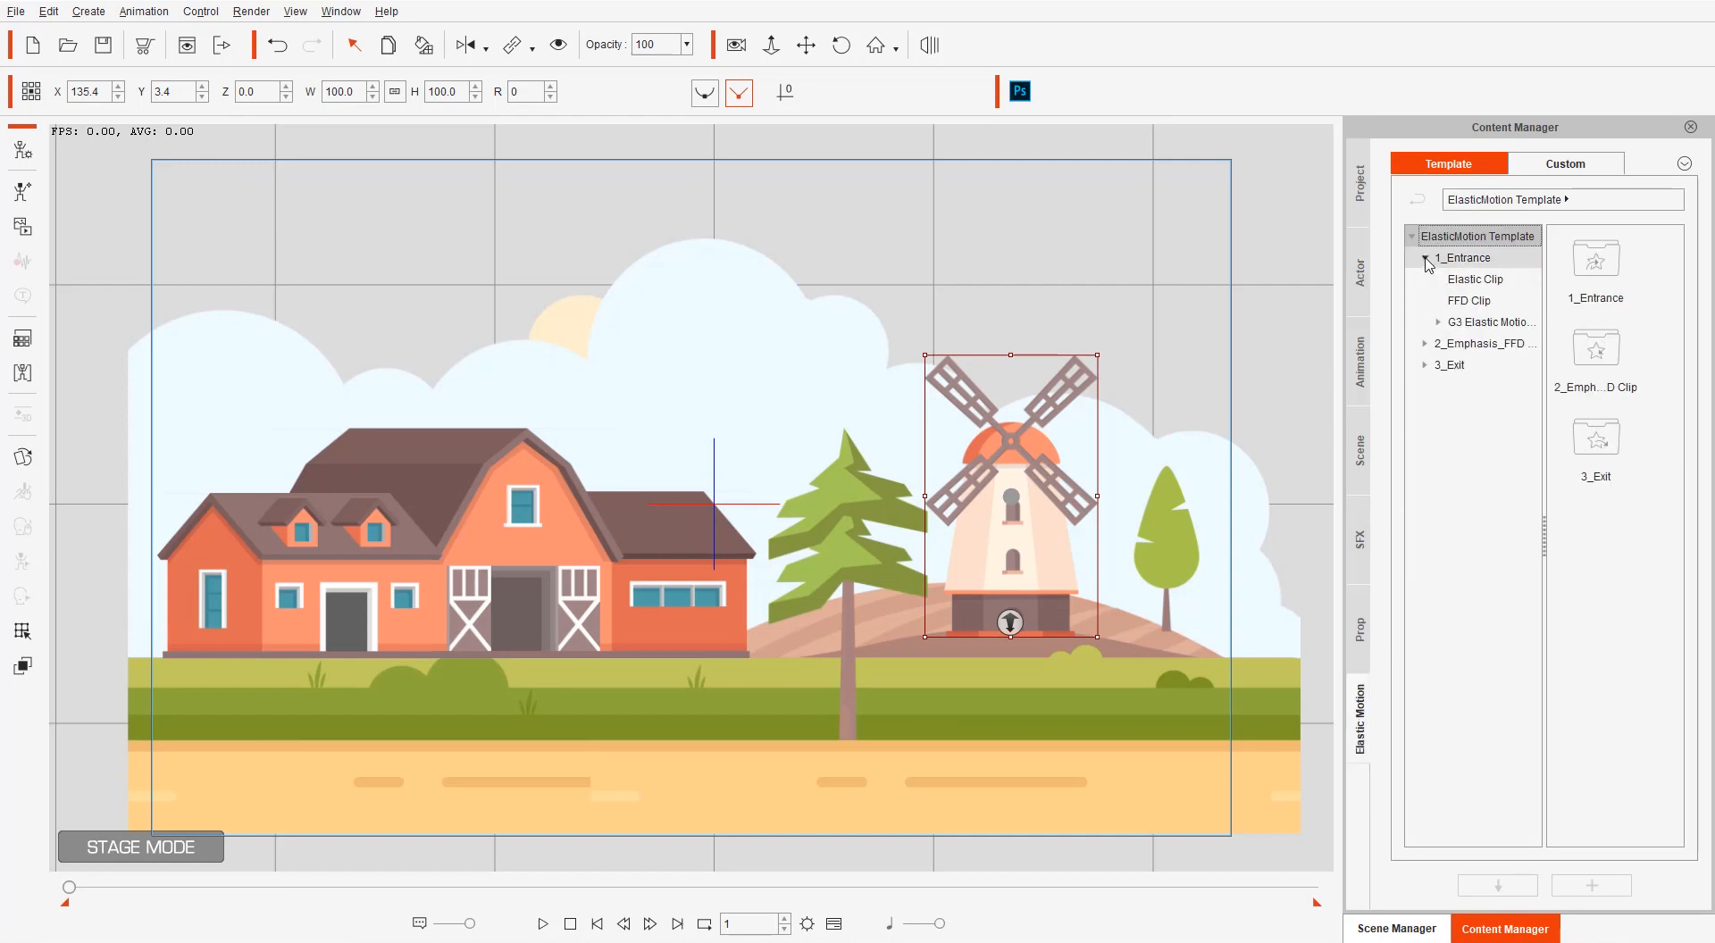
click(1437, 323)
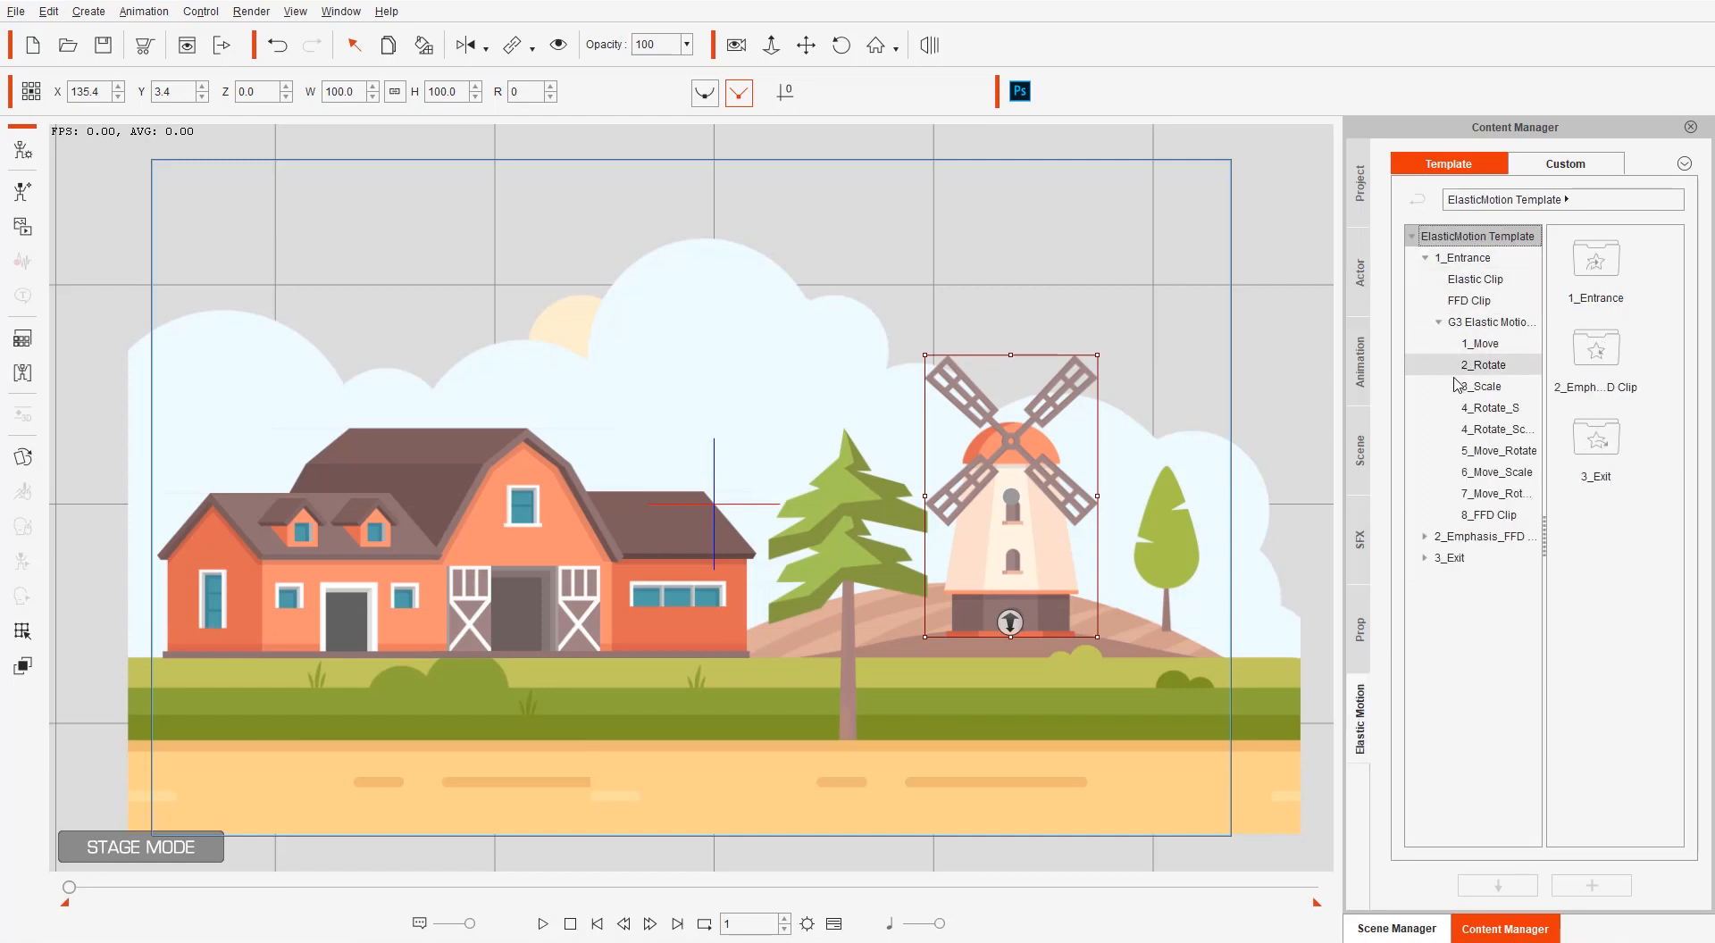
click(1514, 388)
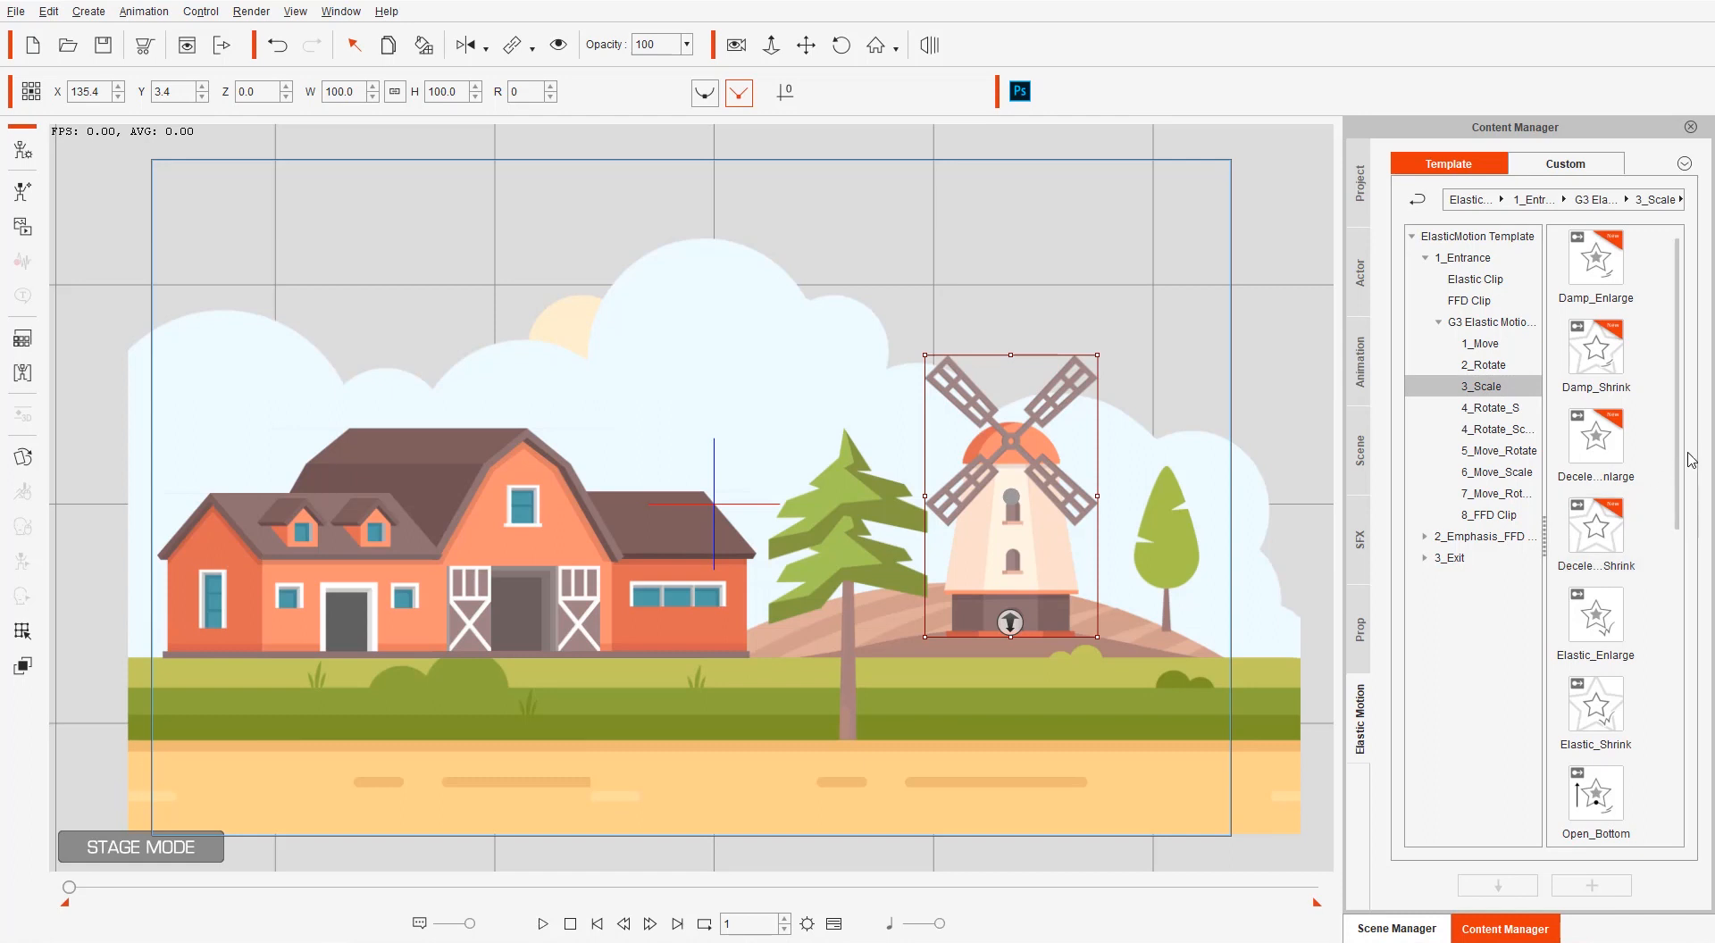
Apply the Open_Bottom elastic motion clip to the Windmill and play back the entrance
drag(1685, 456, 1685, 533)
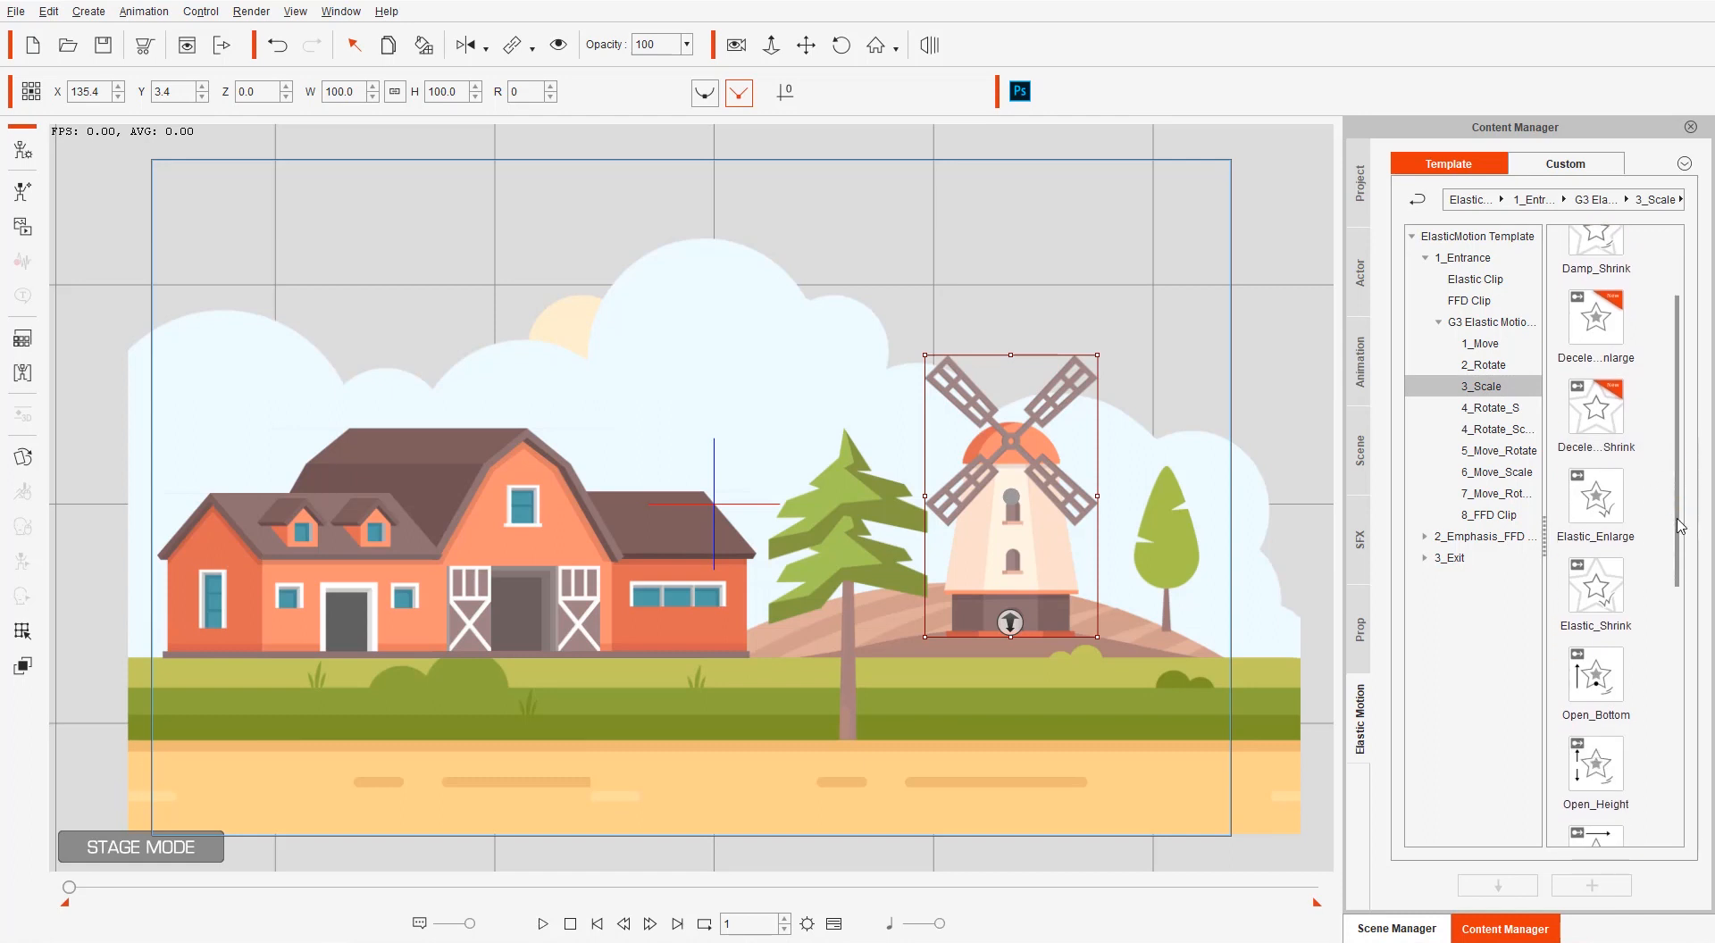
double_click(1599, 684)
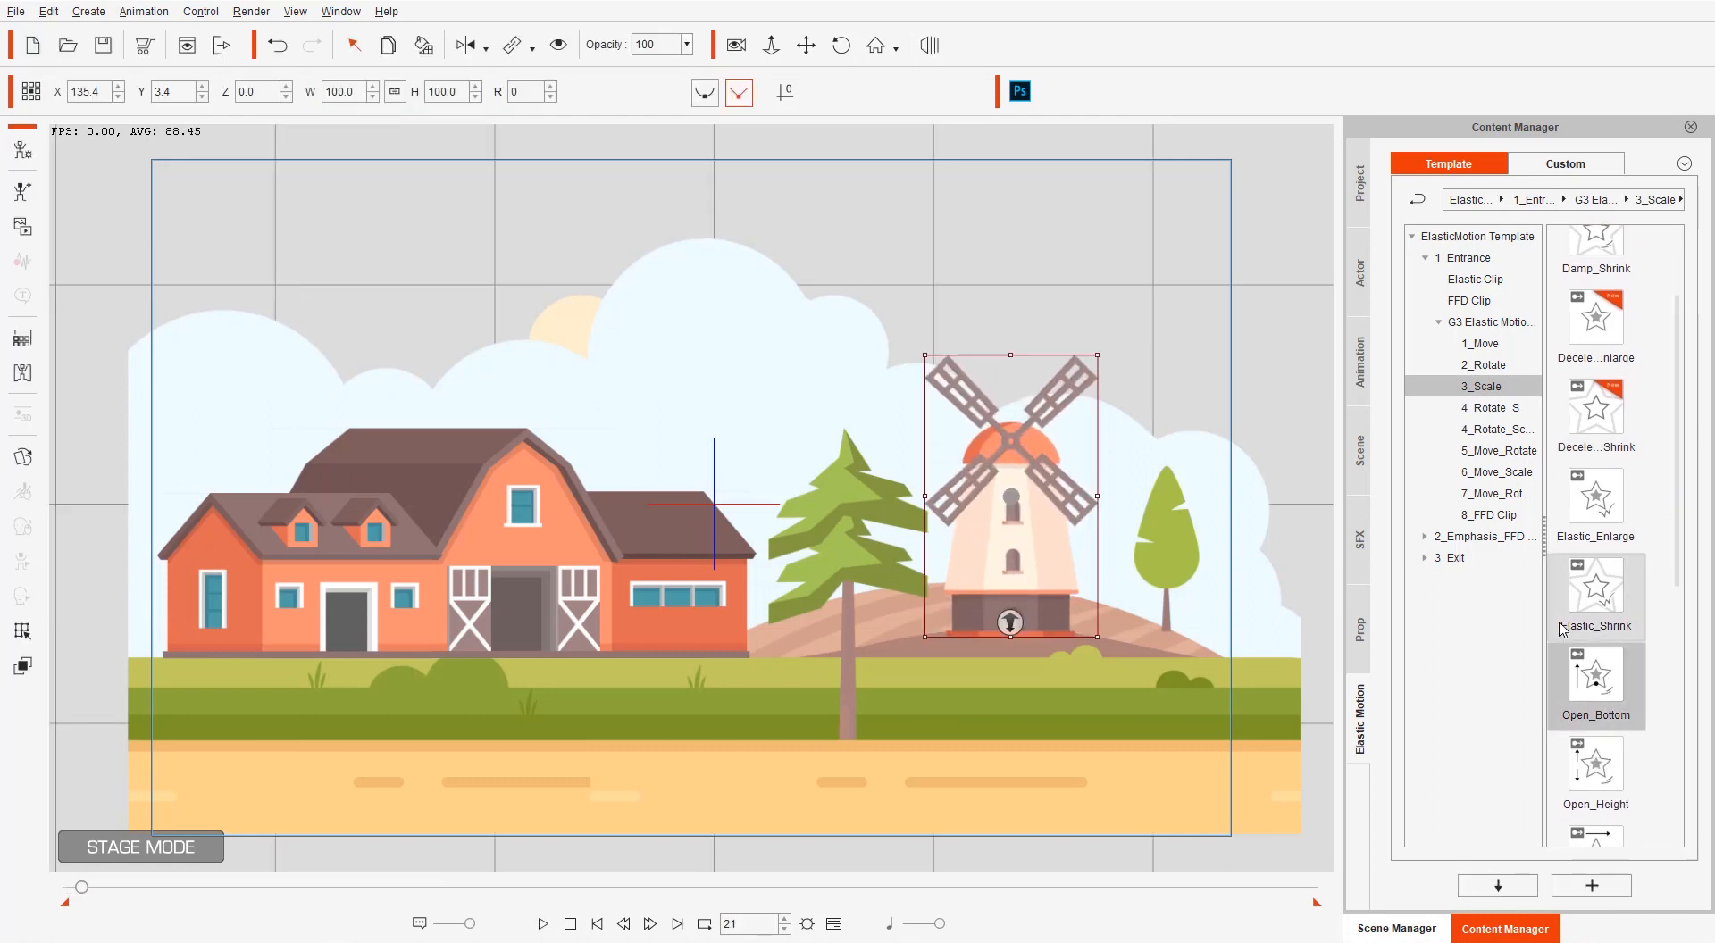
click(544, 924)
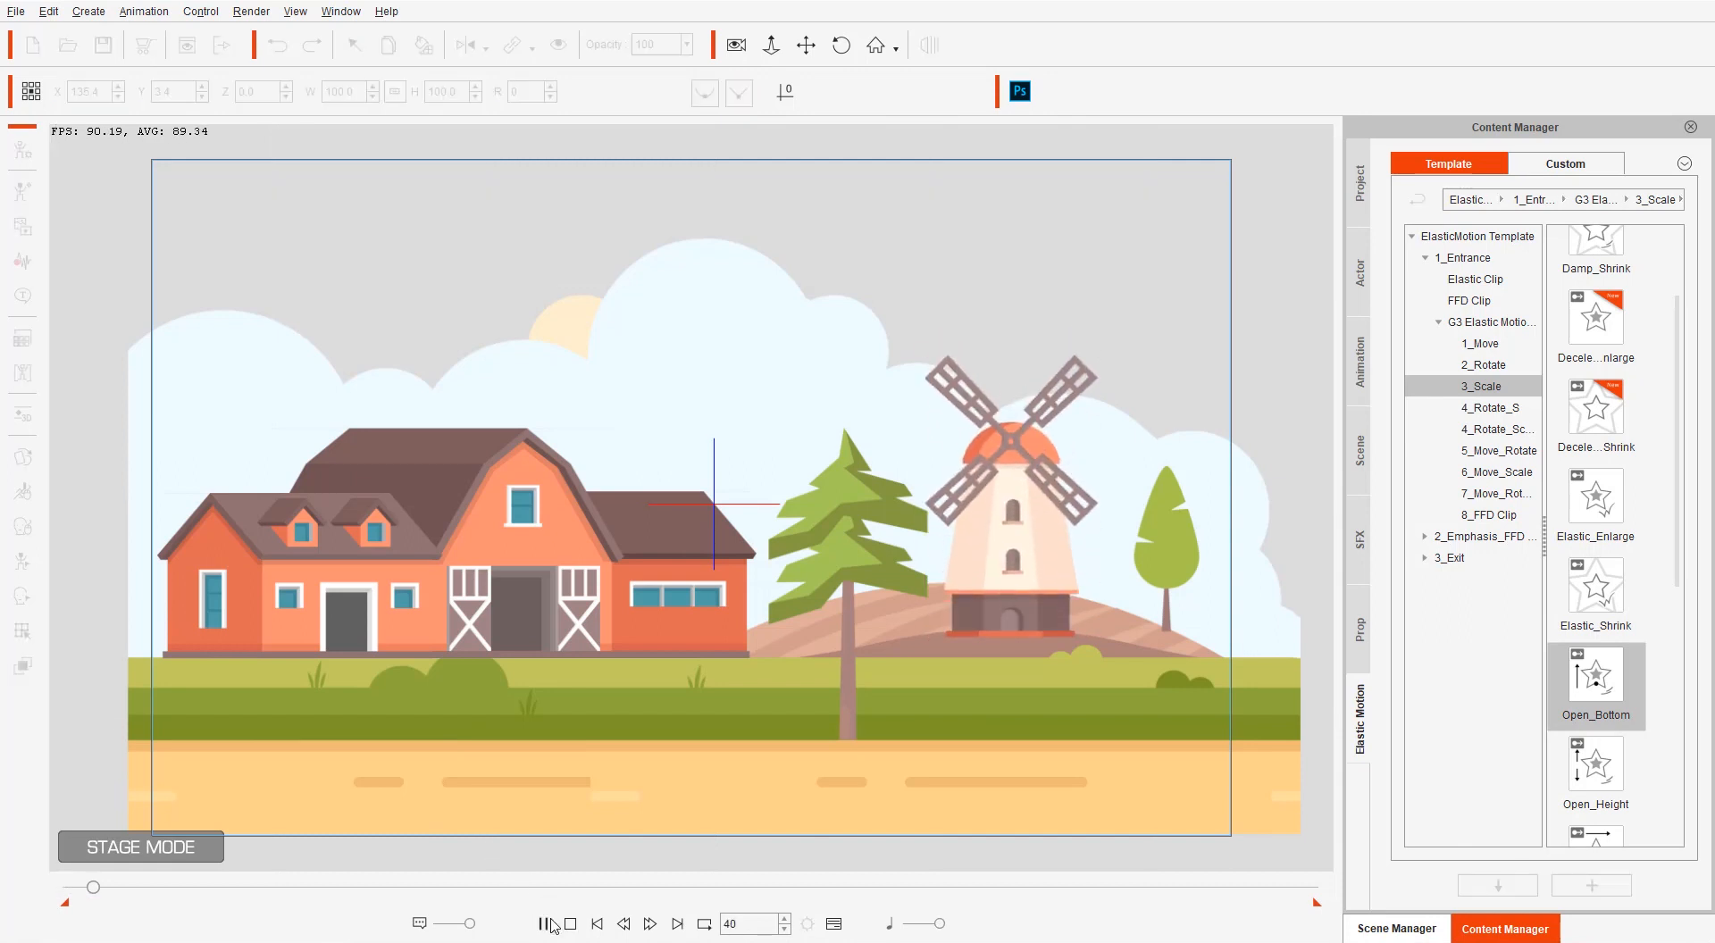
click(548, 922)
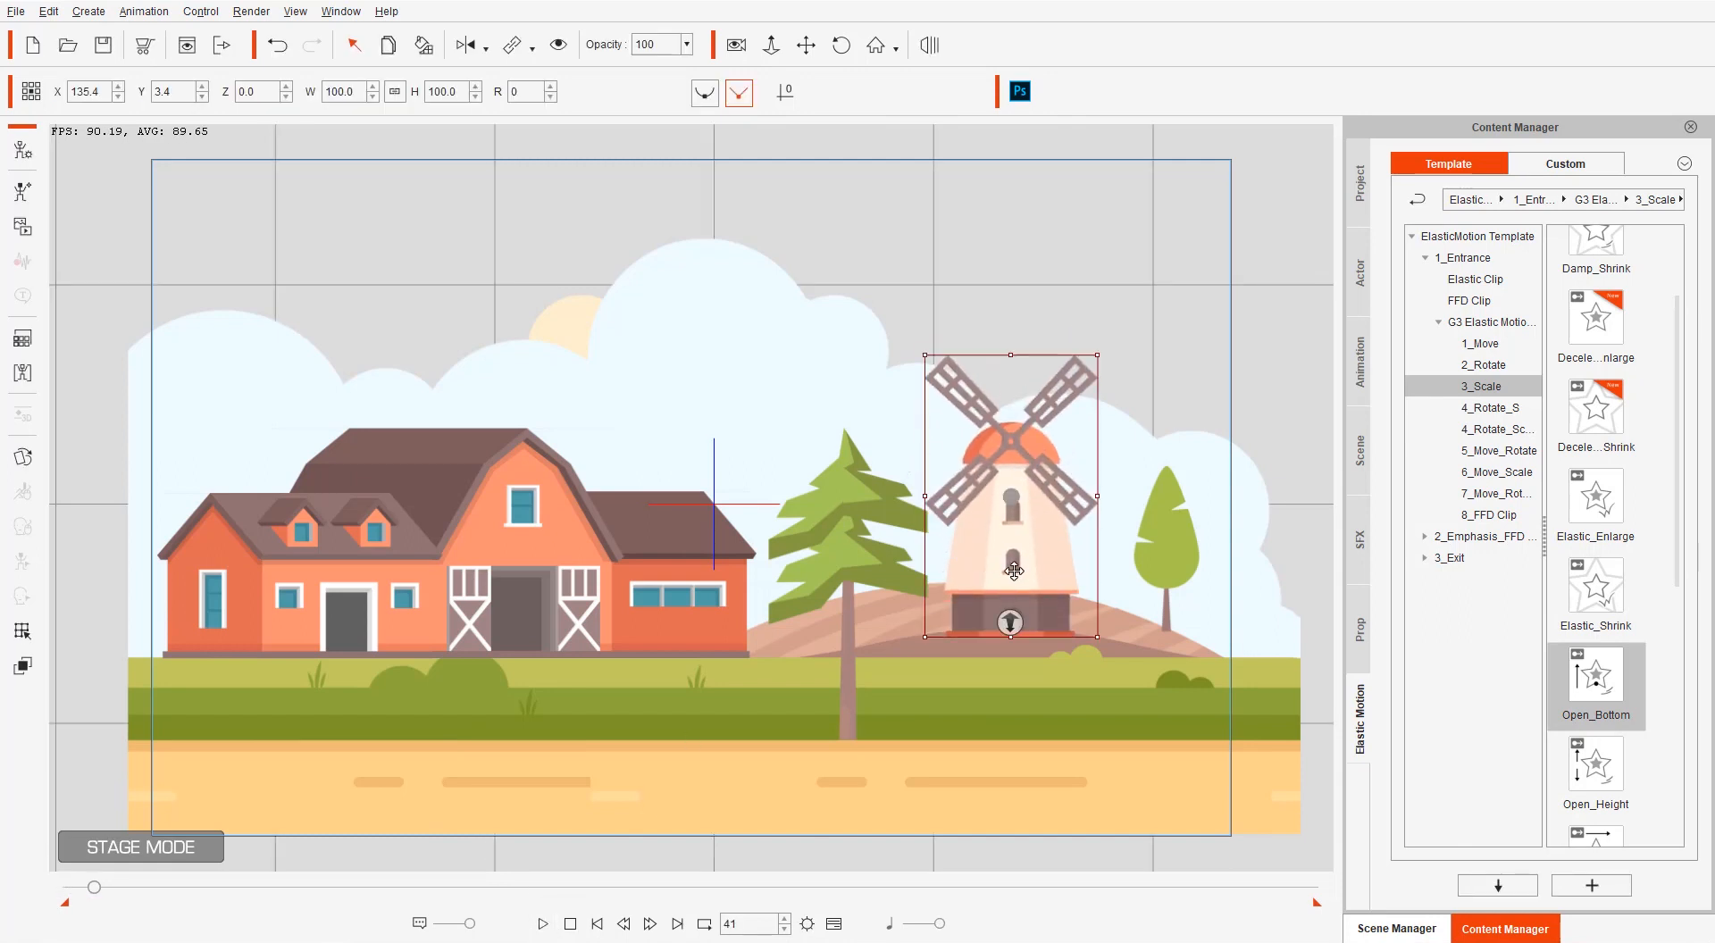
Examine the Windmill up close on the stage, try selecting its vane separately, and reselect the whole Windmill
scroll(1014, 563, up, 3)
drag(1190, 480, 892, 501)
scroll(835, 337, up, 2)
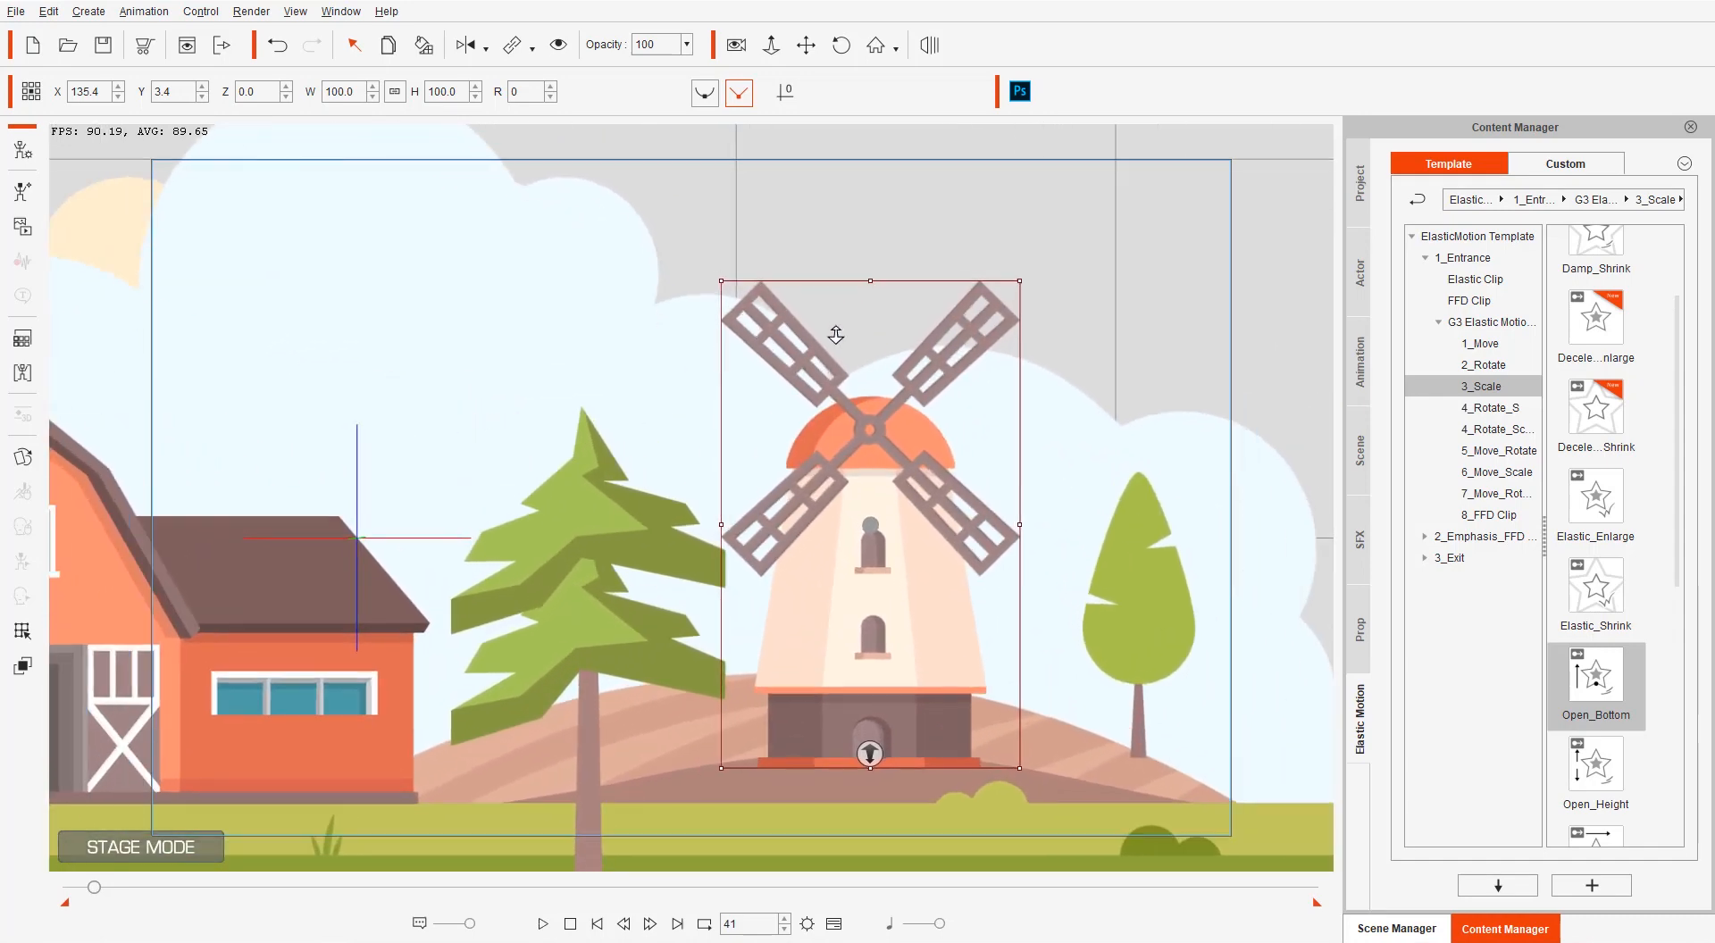
drag(836, 337, 717, 333)
scroll(924, 360, up, 1)
scroll(925, 359, up, 1)
scroll(929, 469, up, 1)
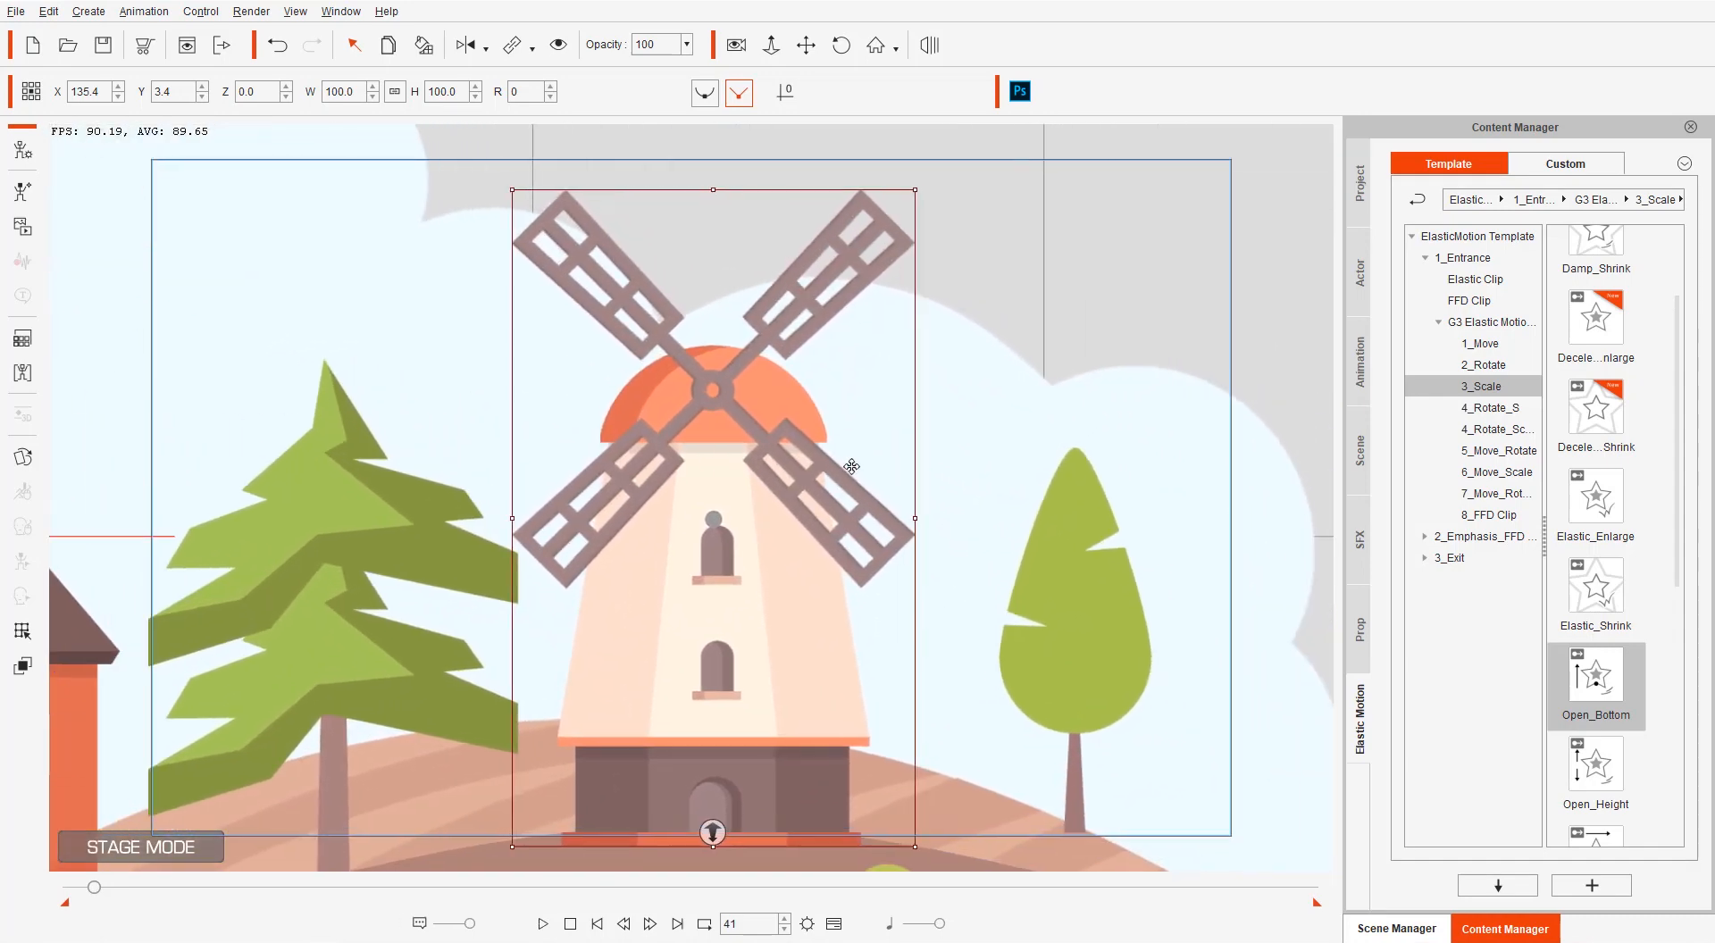
scroll(844, 427, up, 1)
scroll(848, 510, up, 1)
scroll(849, 510, down, 1)
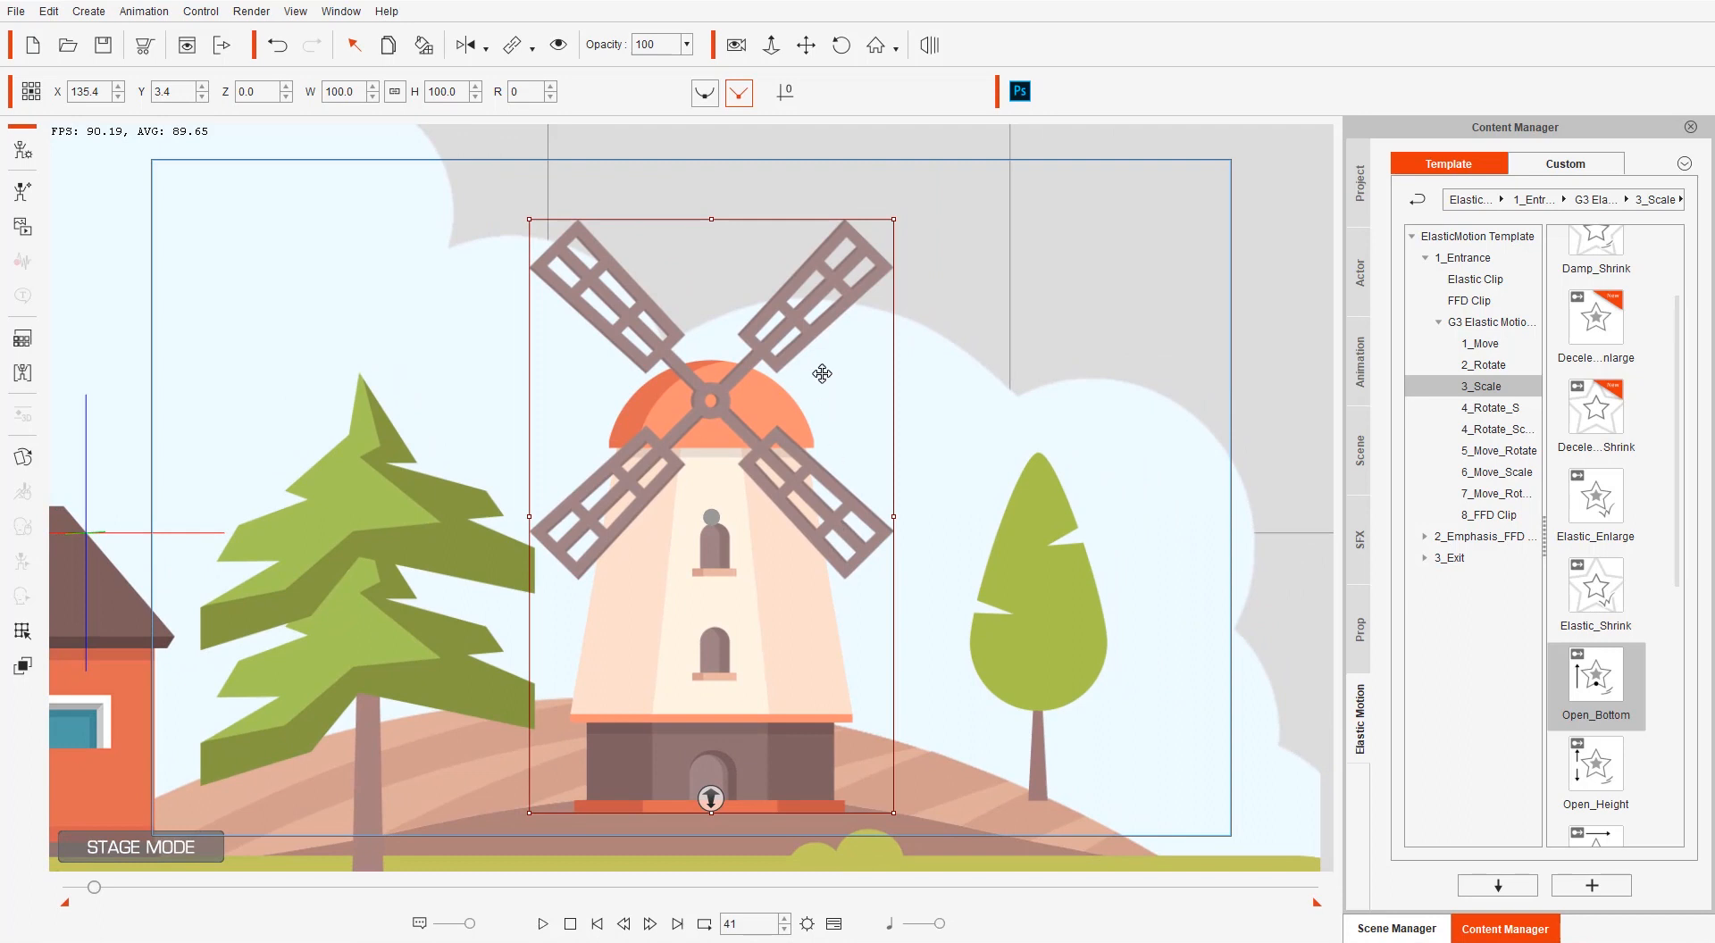
click(822, 301)
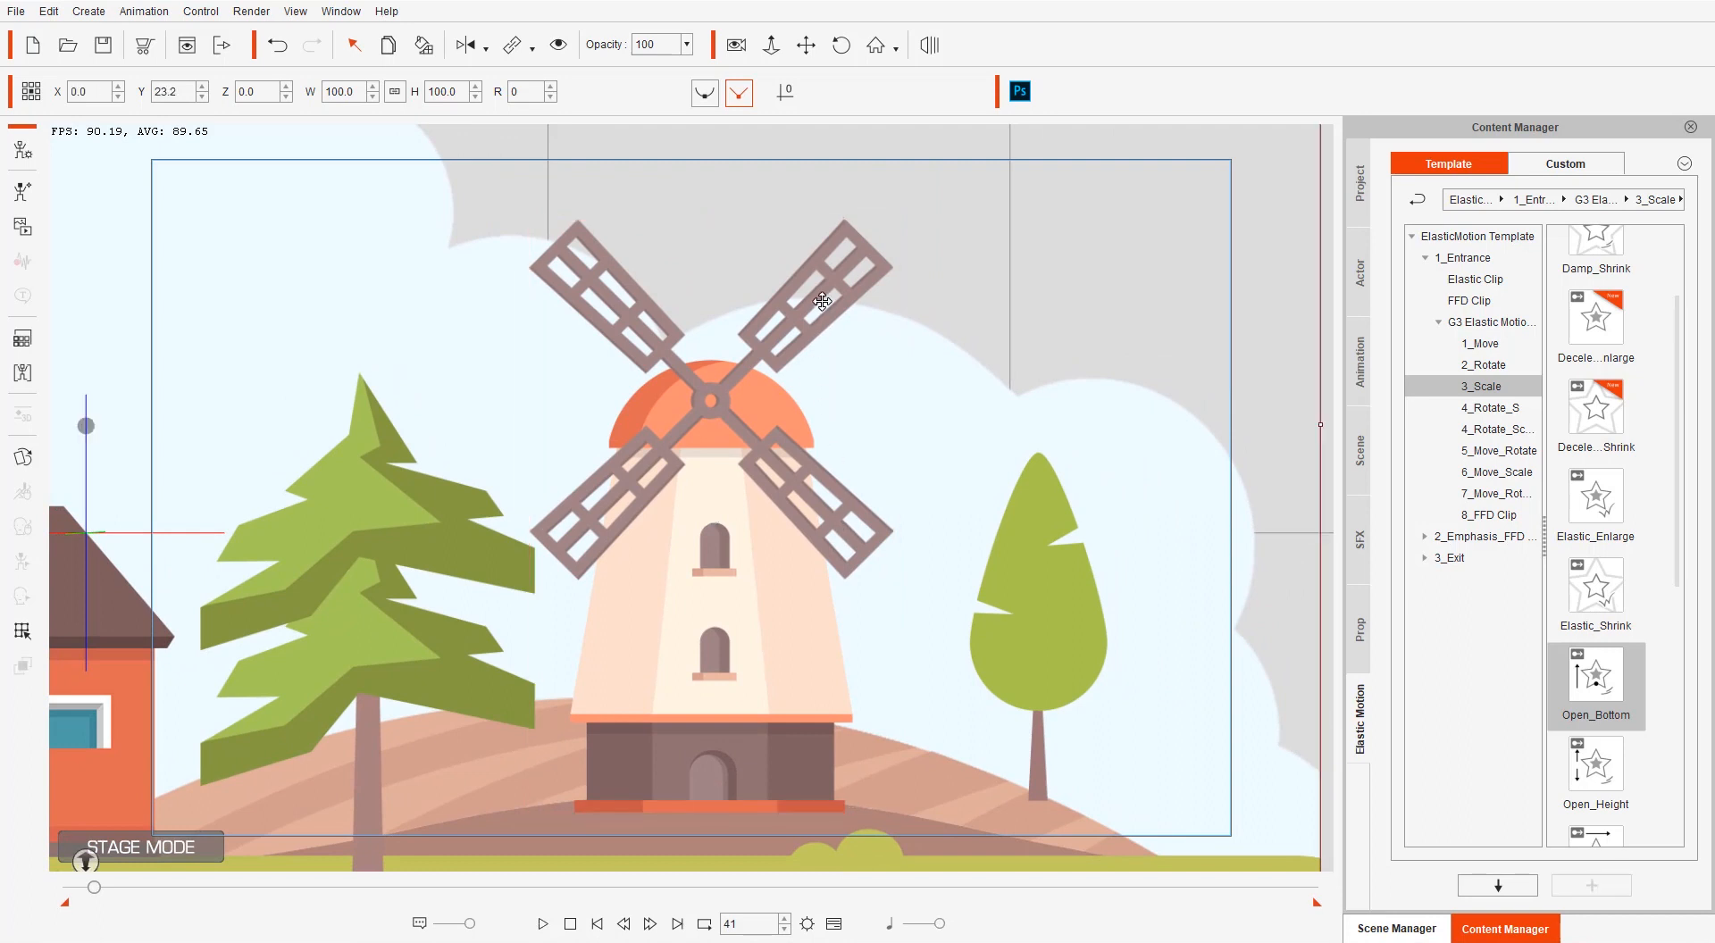
click(776, 453)
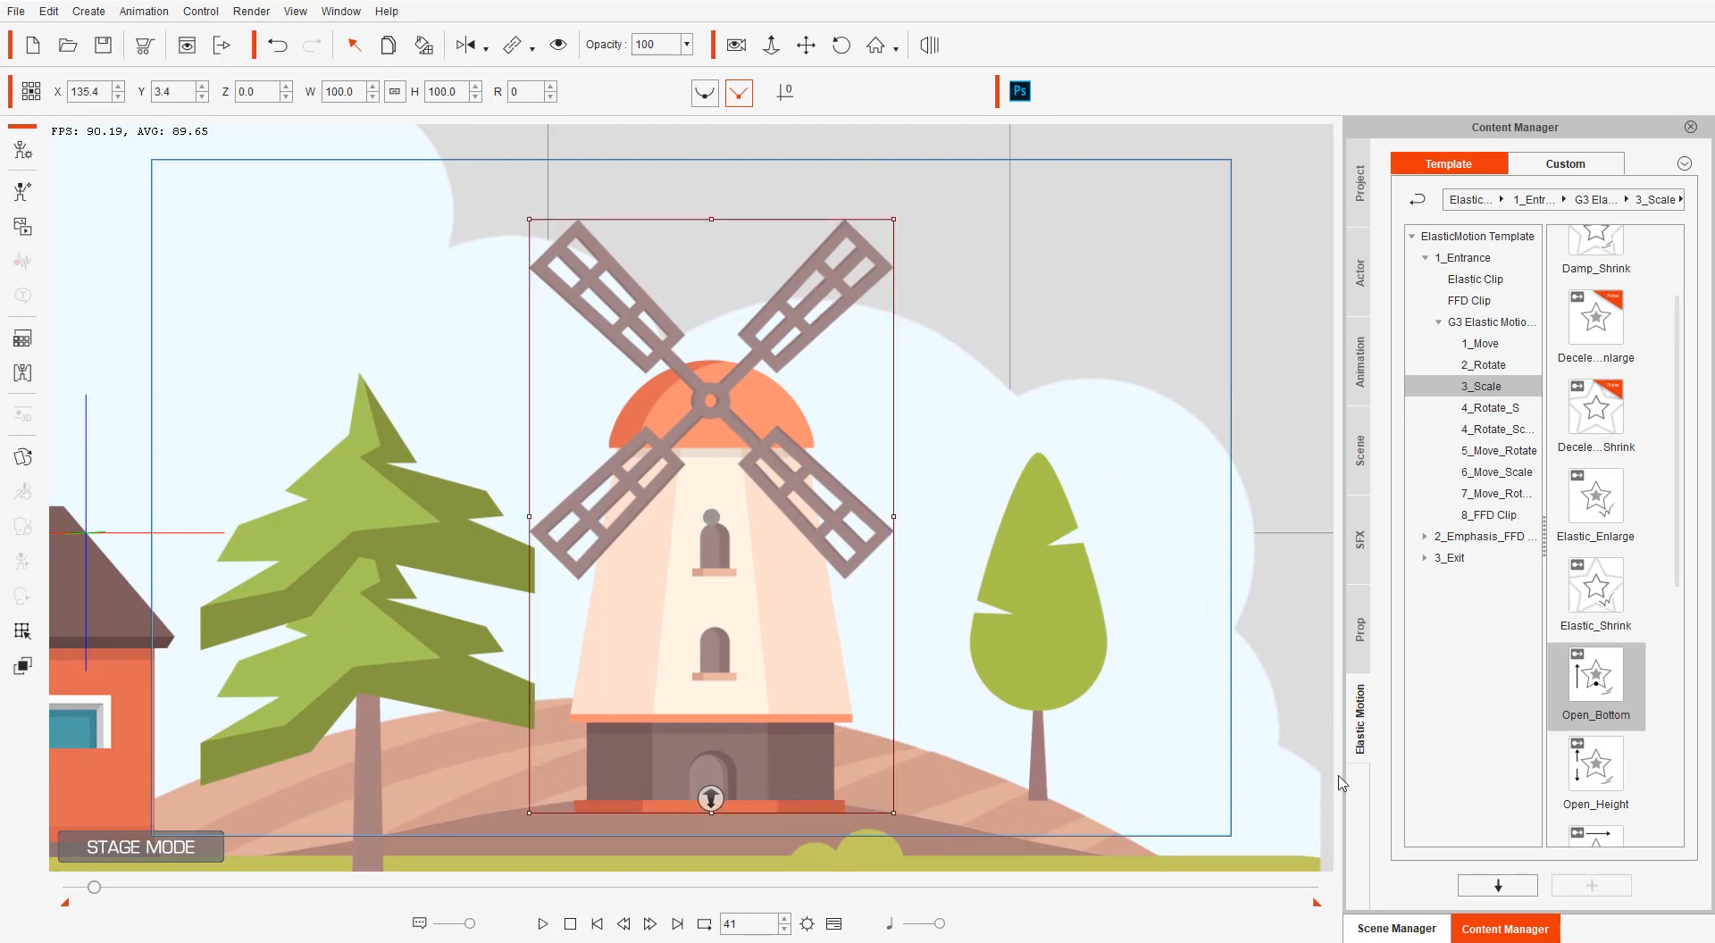
Display the timeline with only the selected Windmill's tracks and open the Prop Key Editor for the Windmill
click(1415, 929)
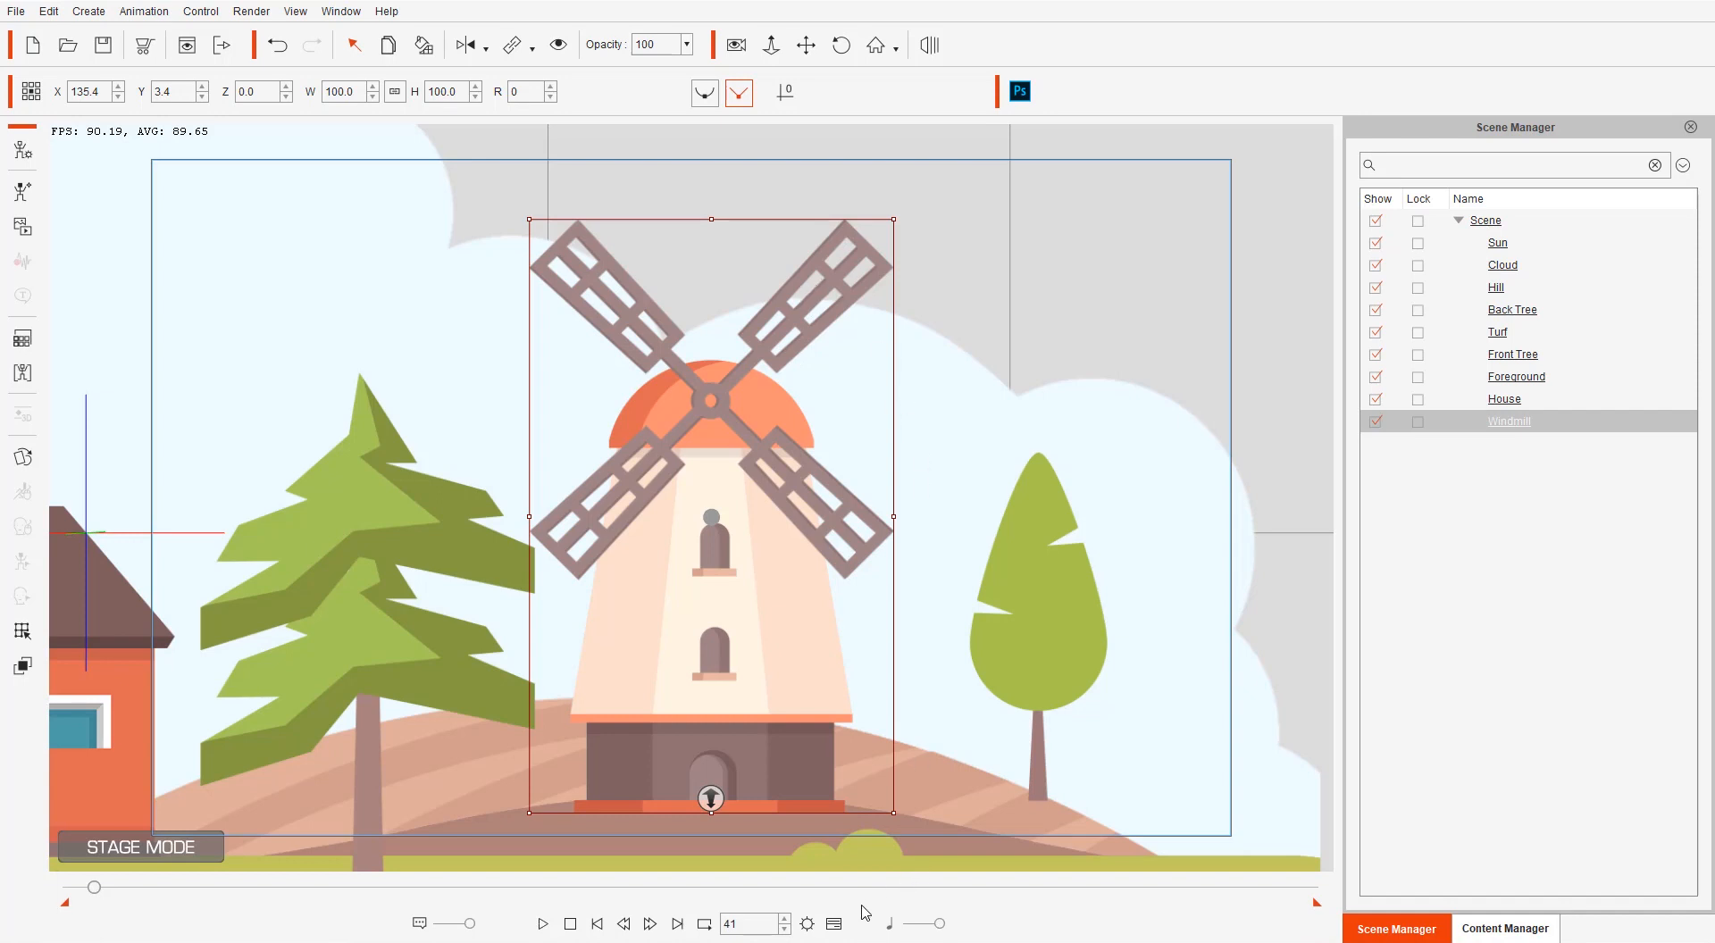
click(833, 924)
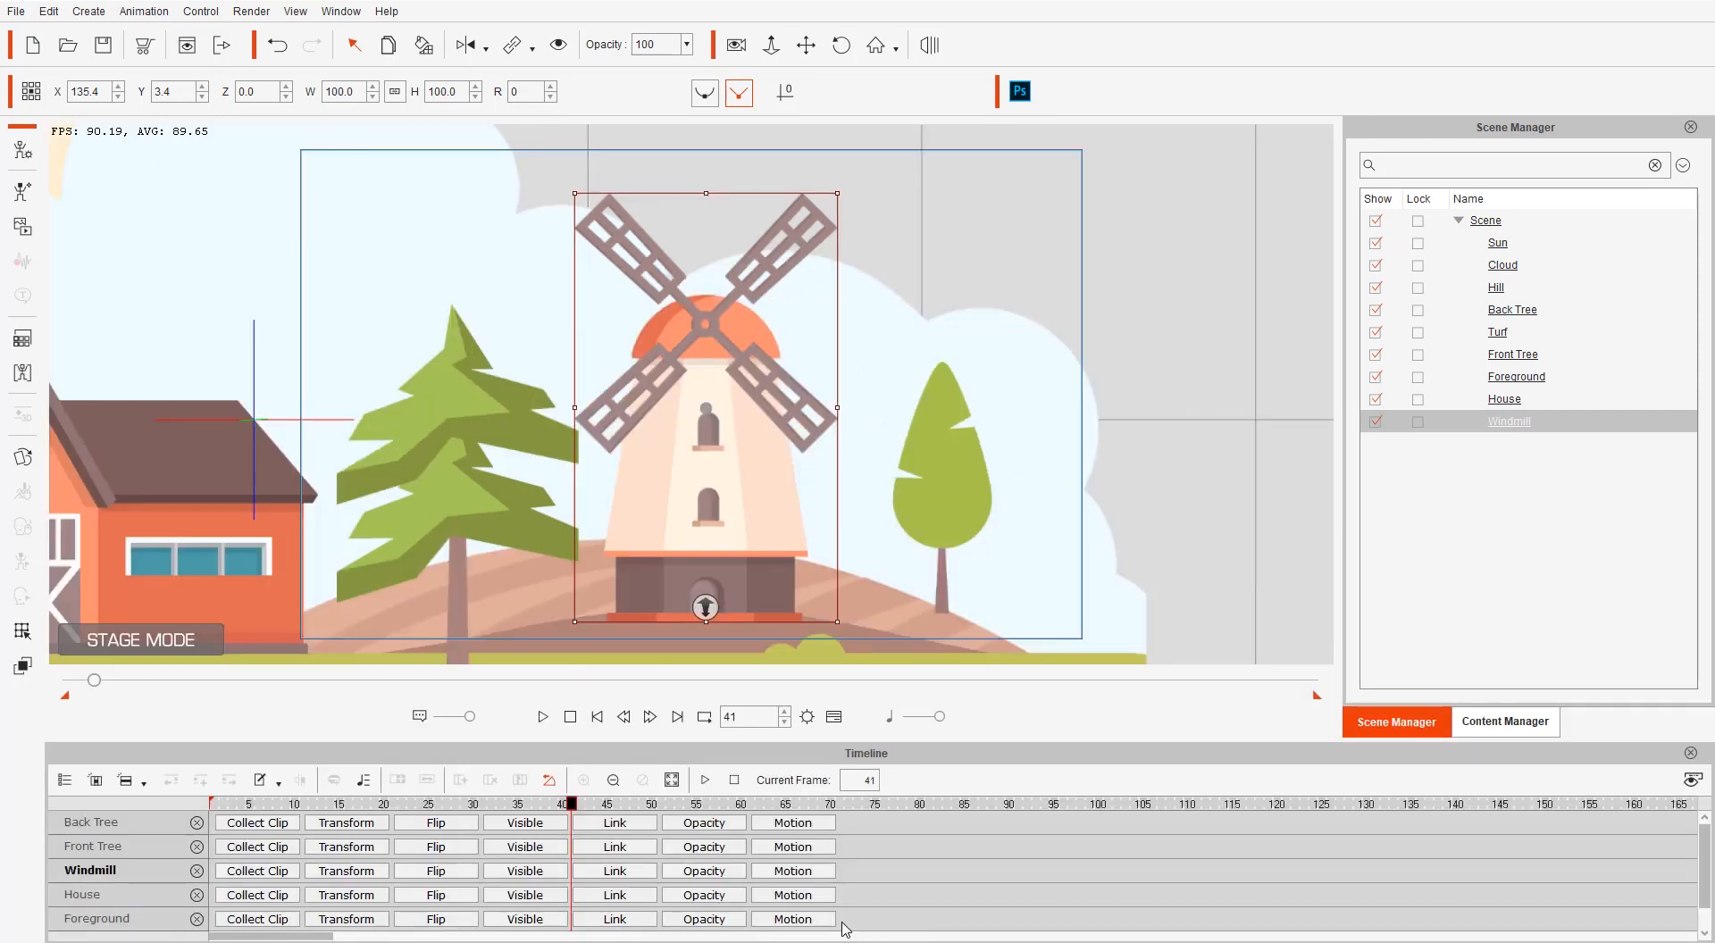
click(95, 781)
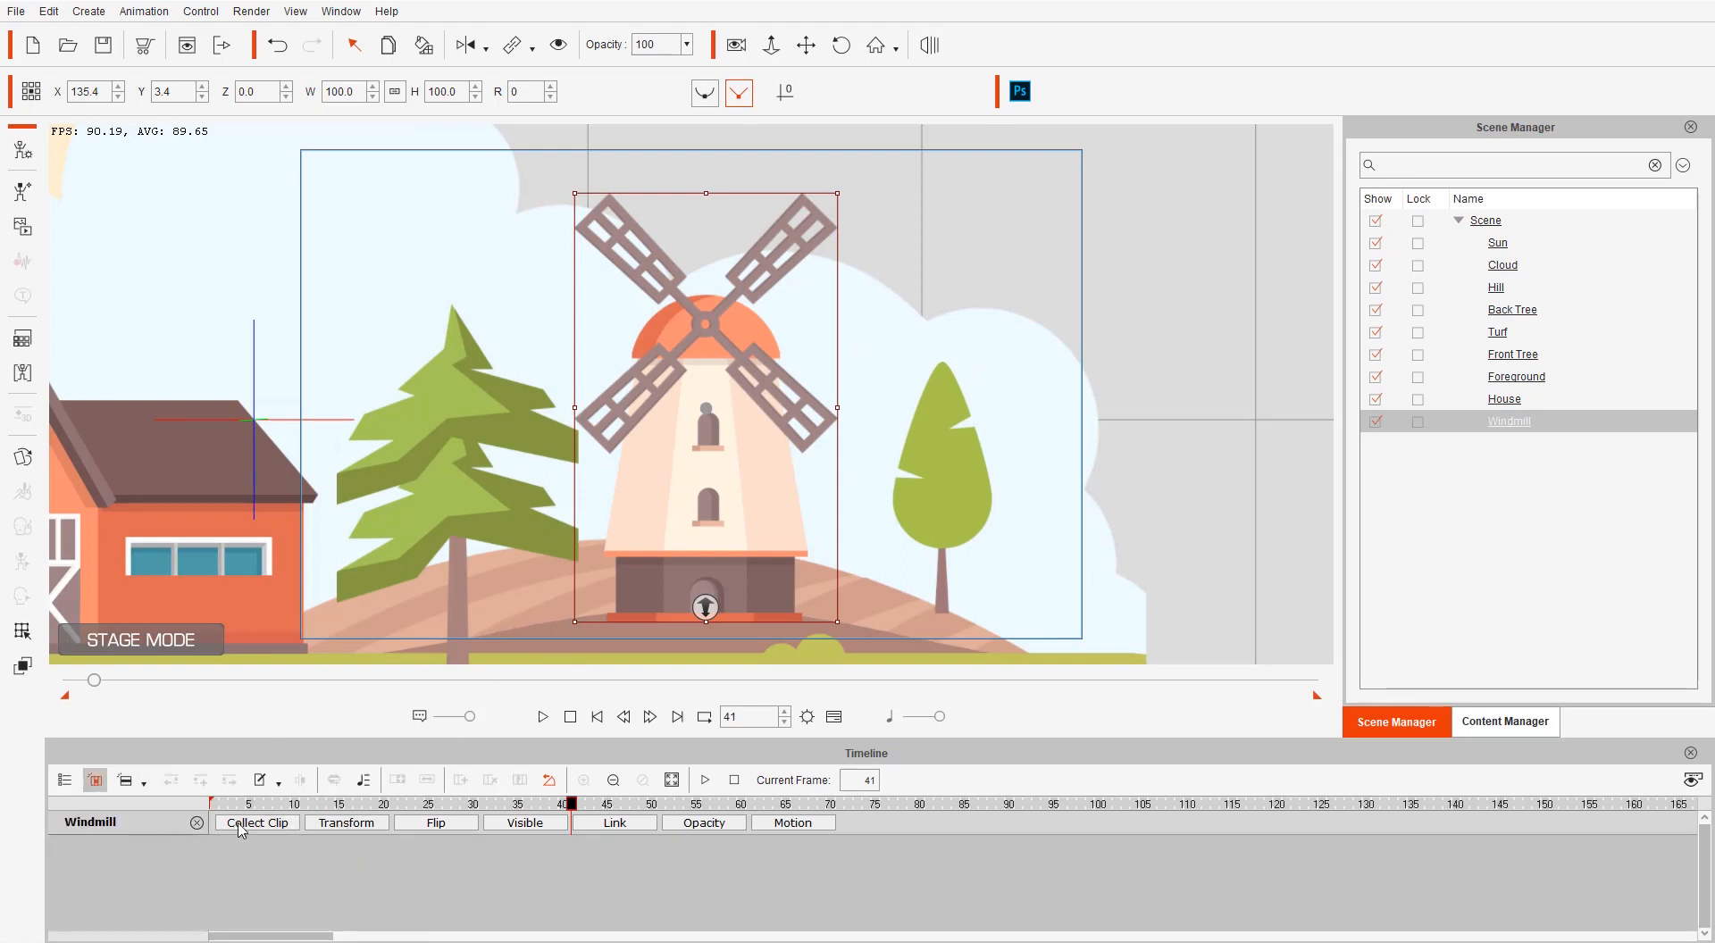
right_click(757, 386)
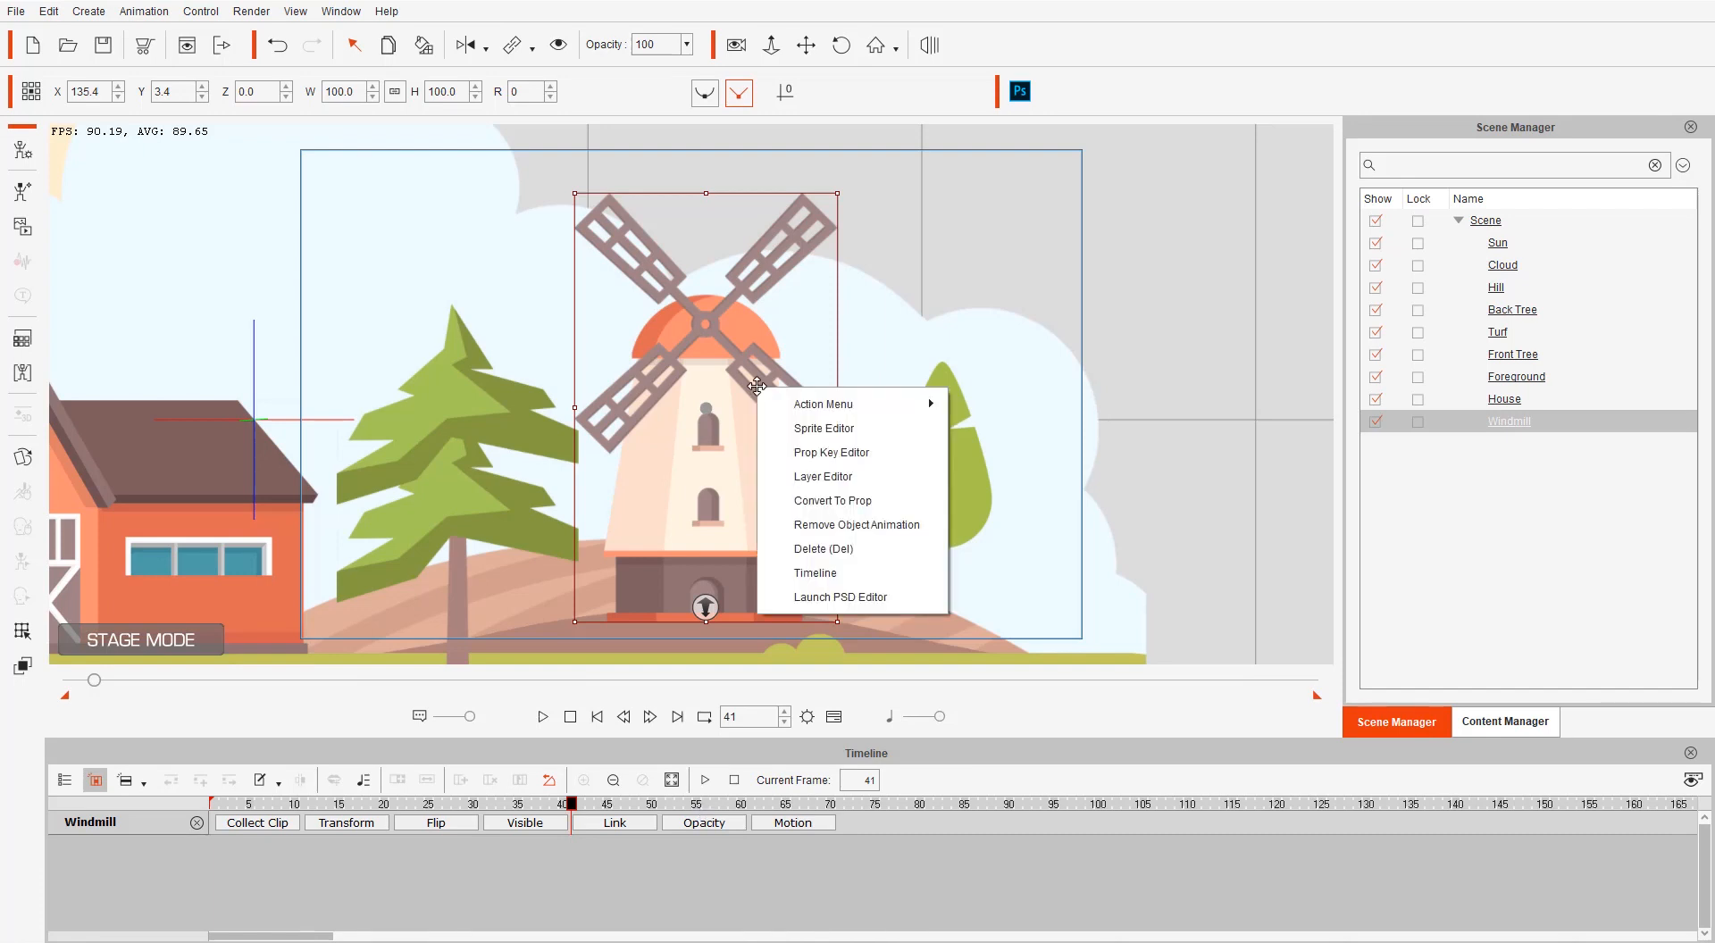
click(816, 455)
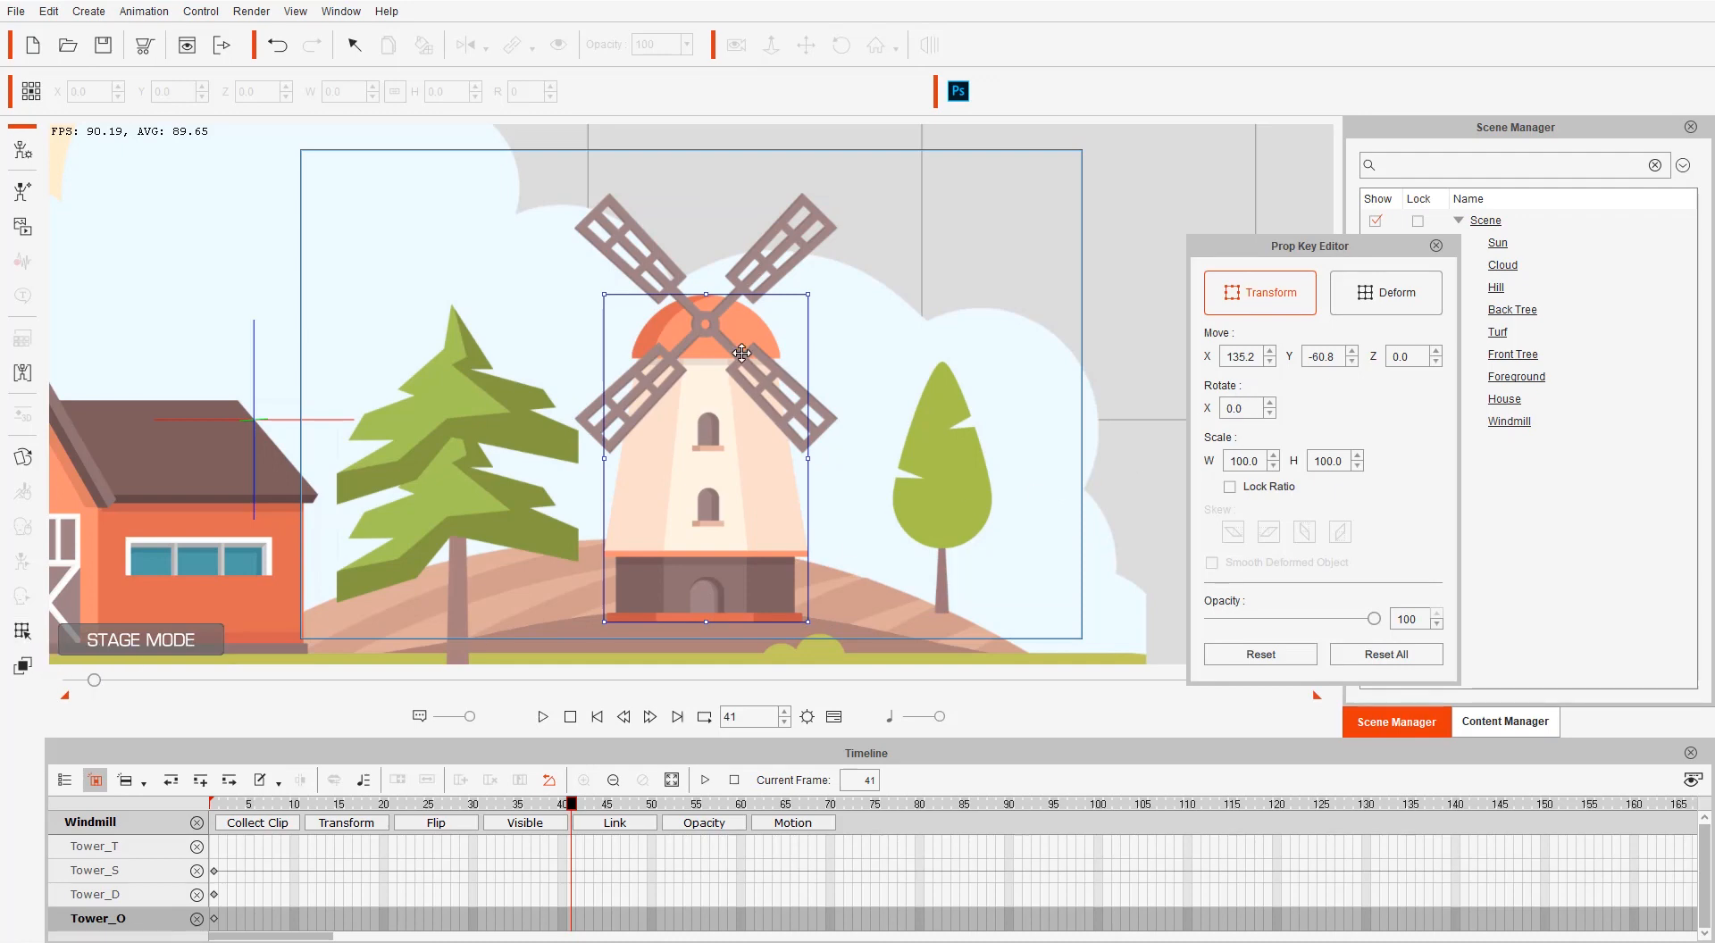
Select the Windmill's Vane and Tower parts in turn, ending on the Vane, and review their timeline tracks
click(781, 253)
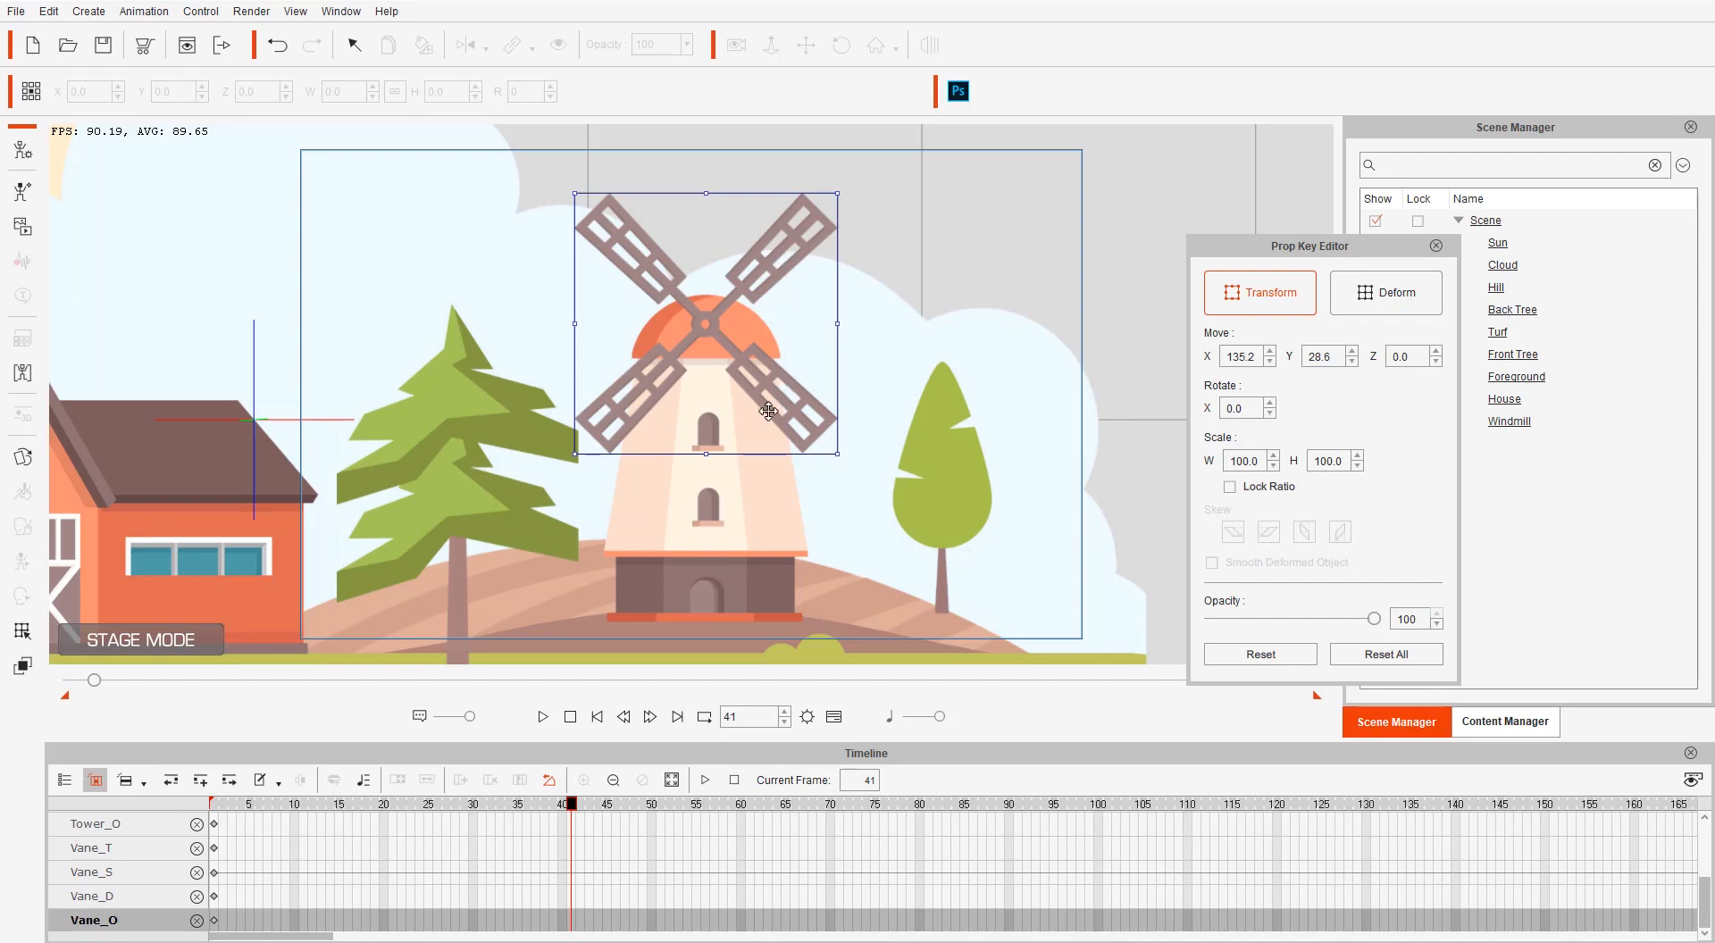
click(753, 505)
click(778, 259)
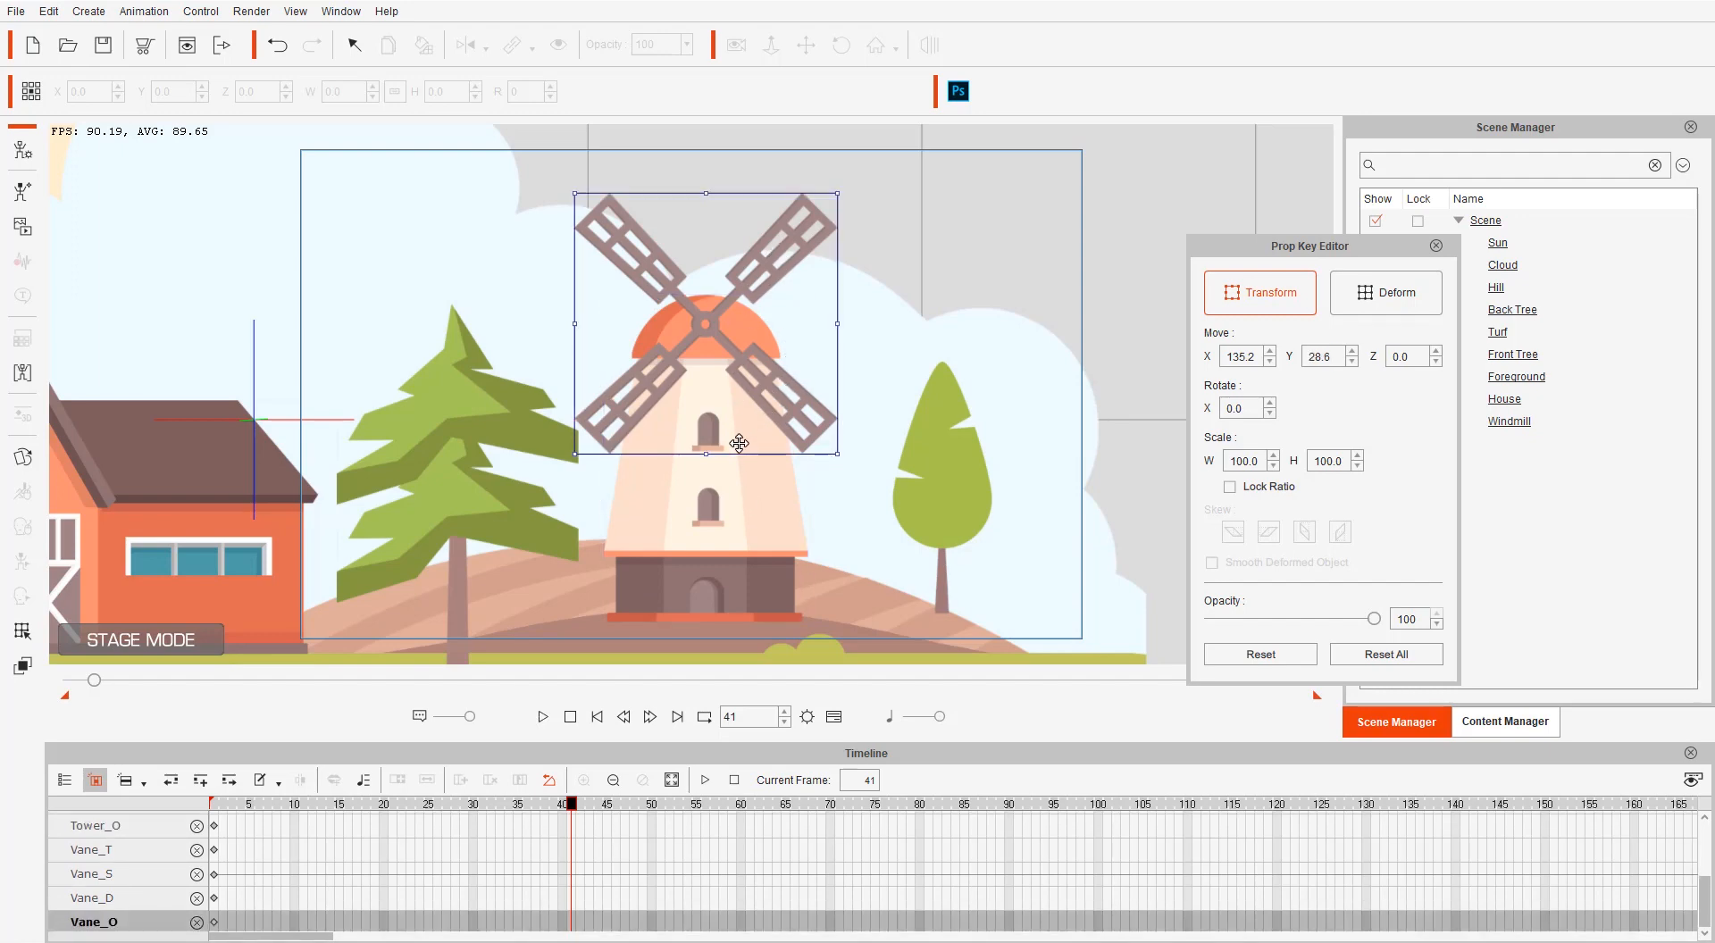
click(753, 491)
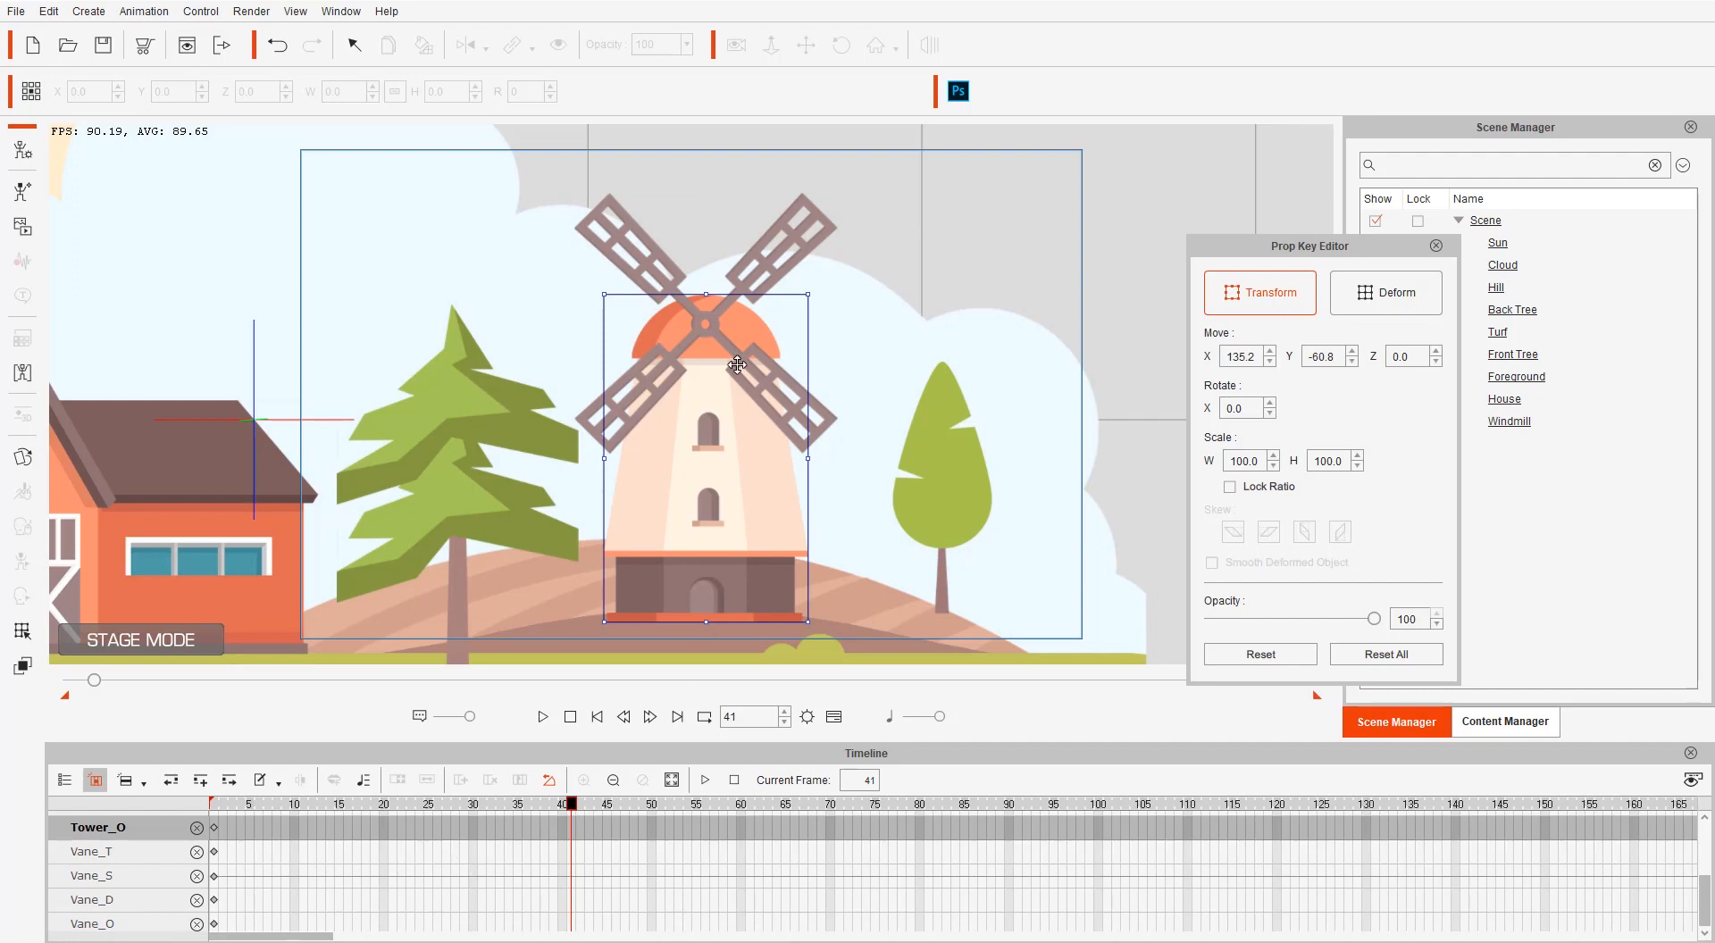
click(768, 281)
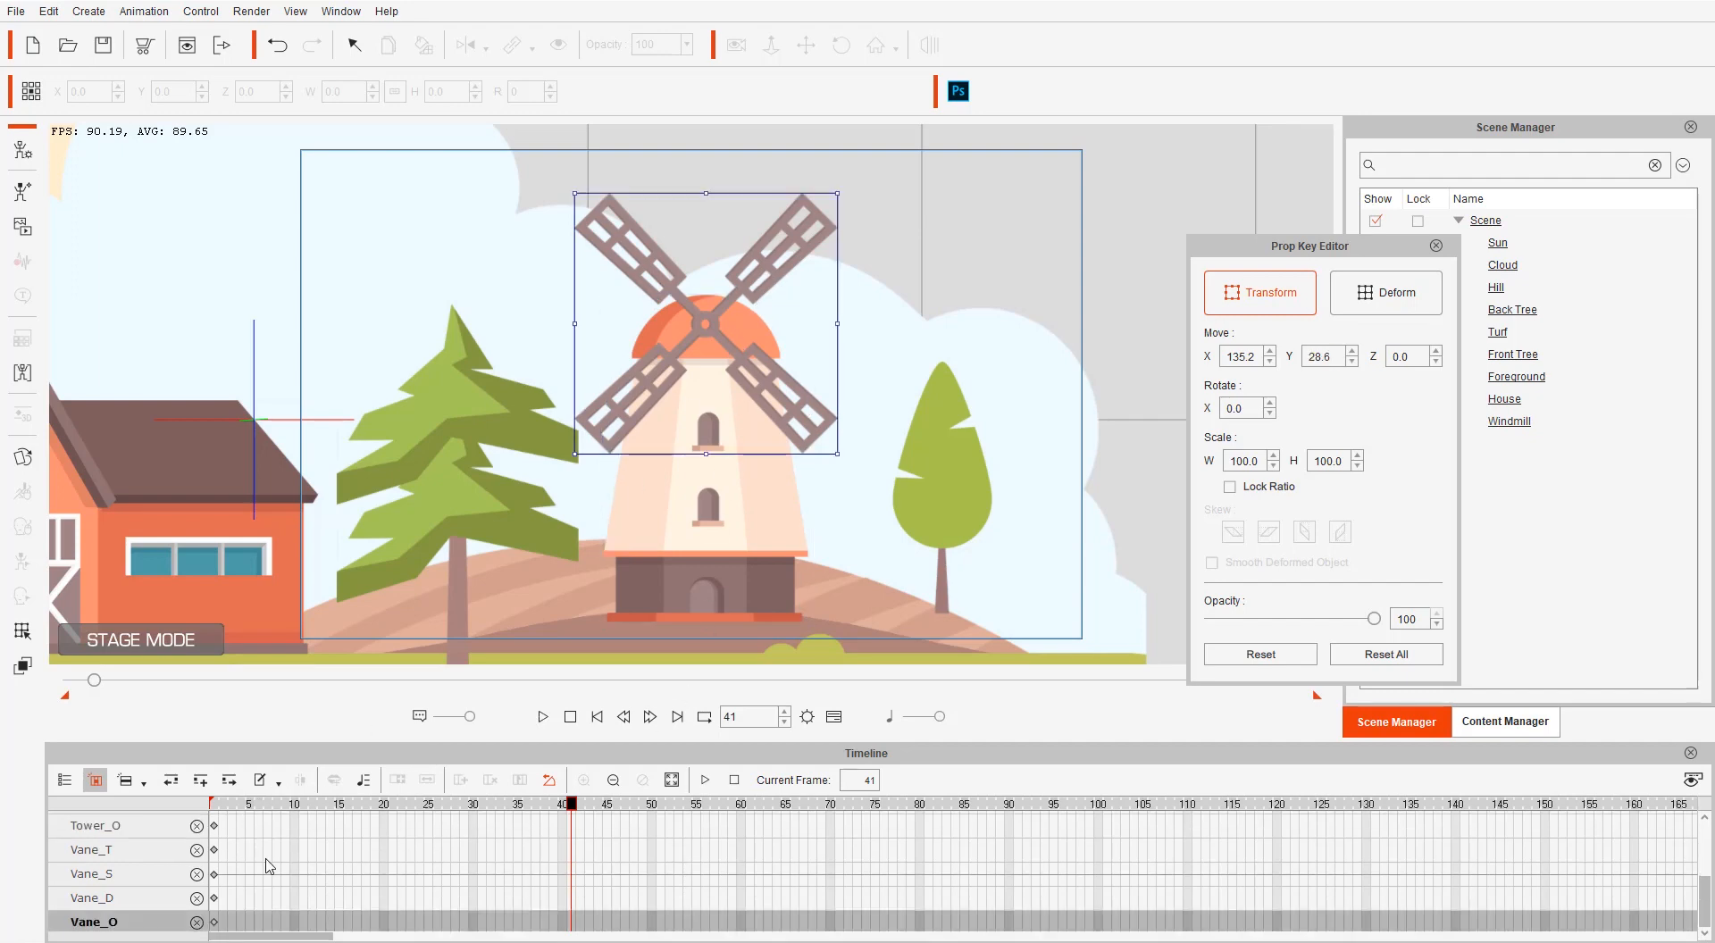
scroll(242, 892, up, 1)
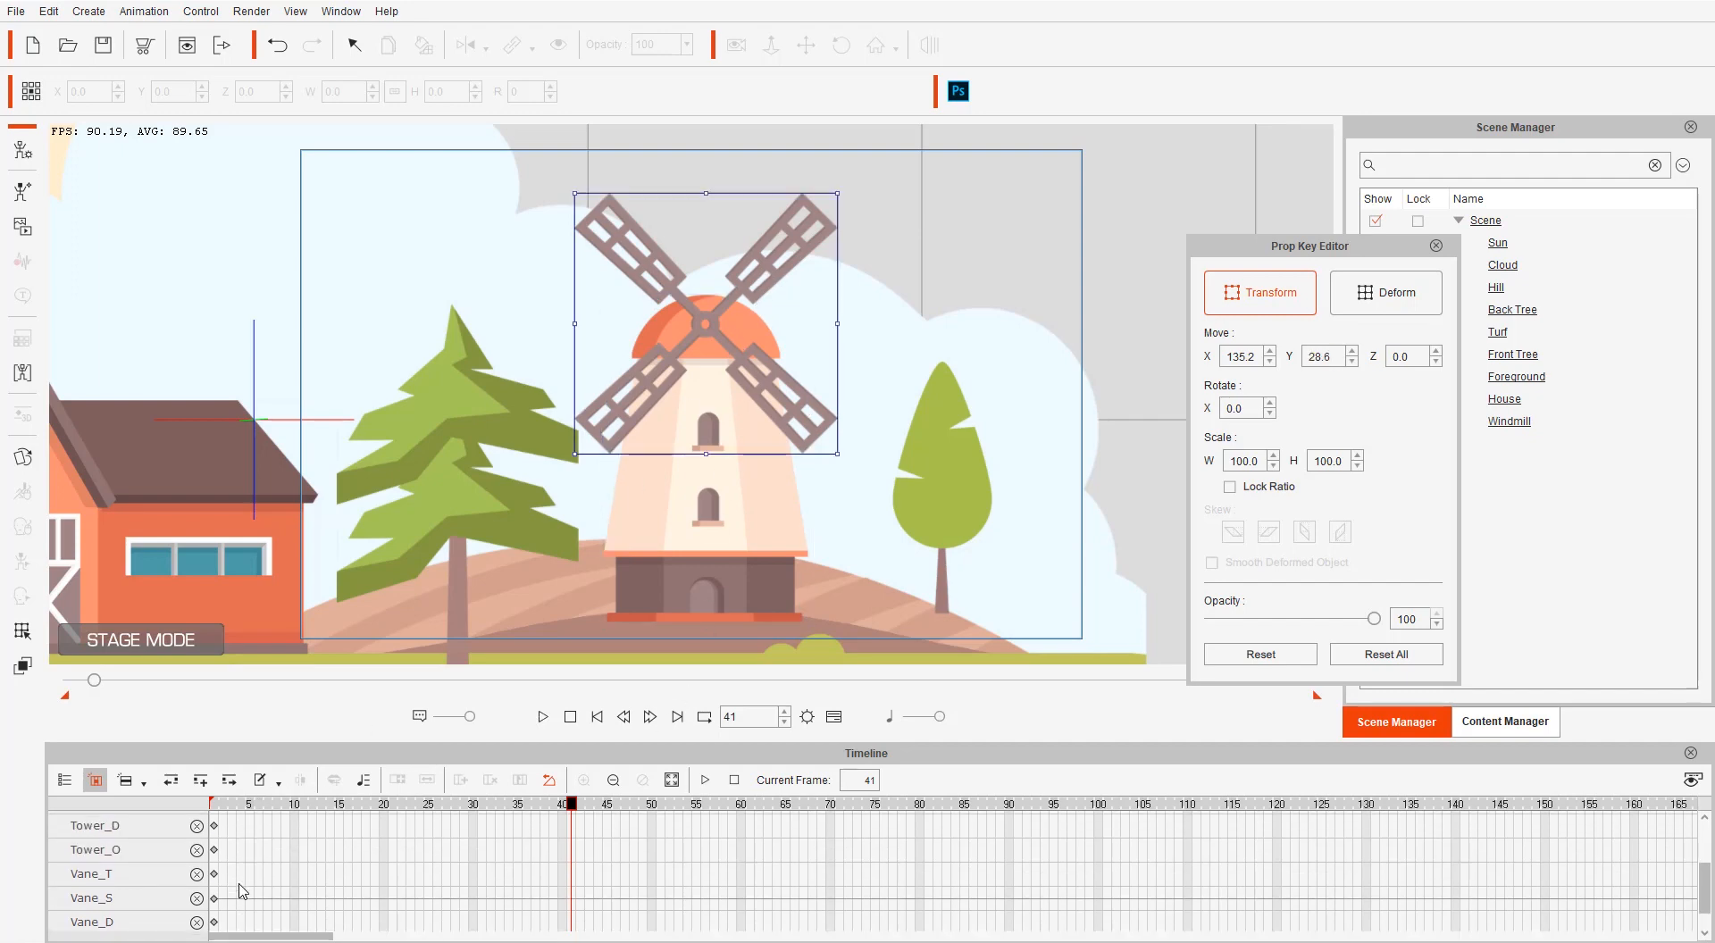
scroll(237, 889, up, 1)
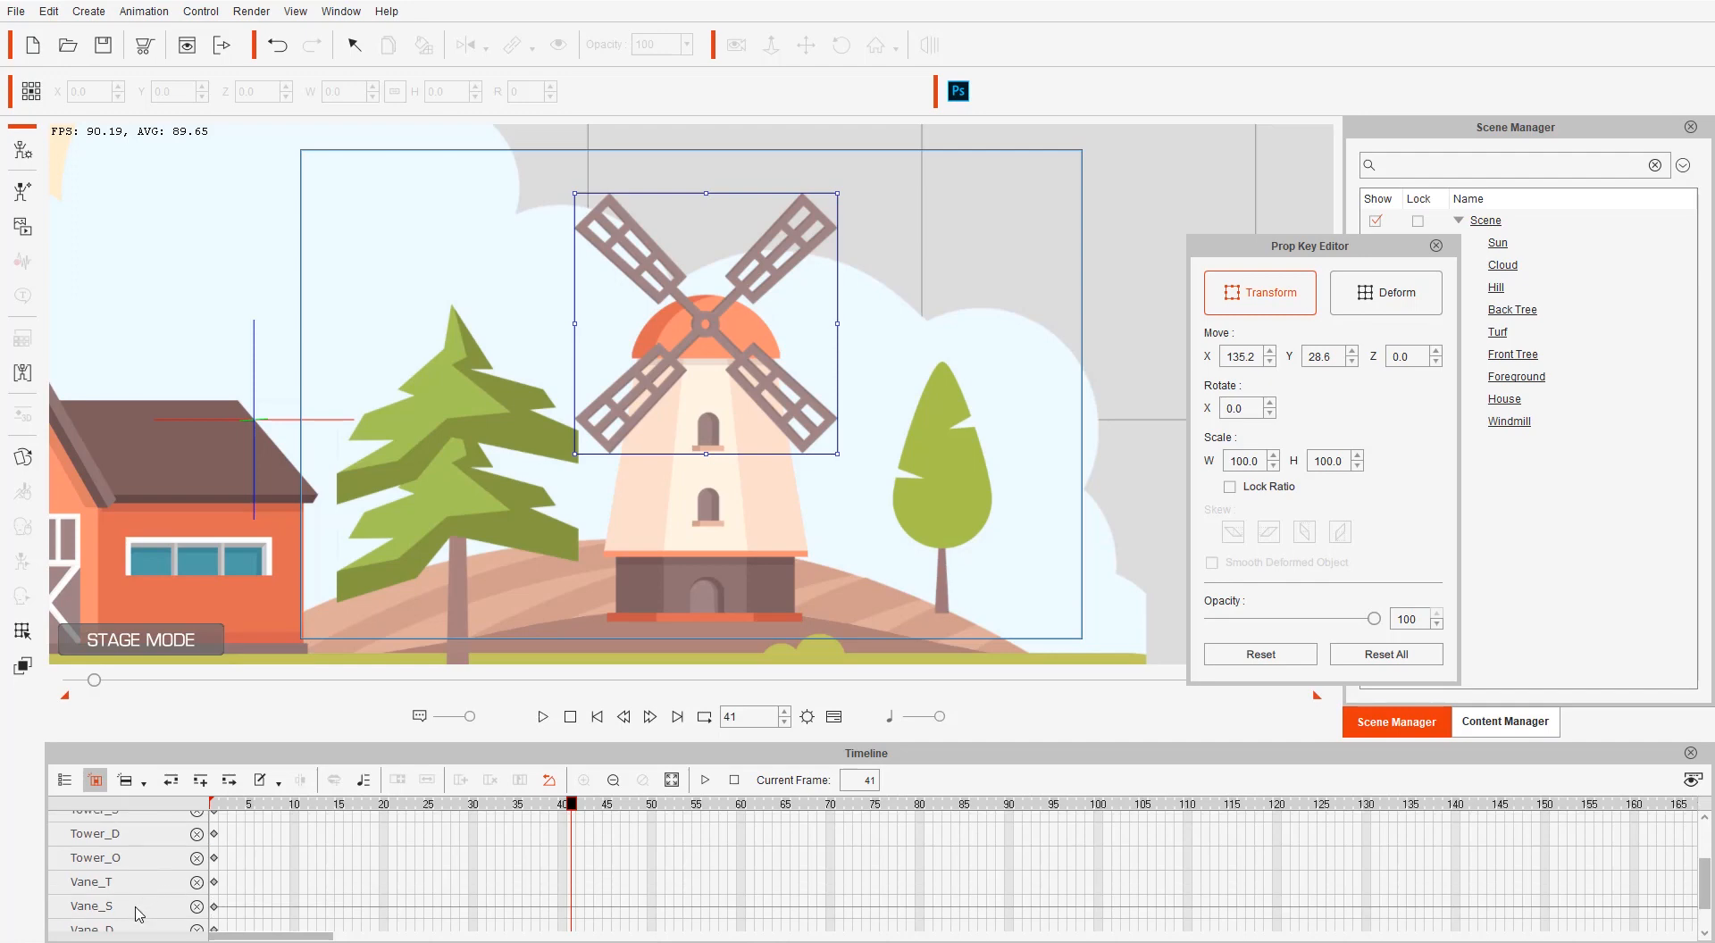
scroll(138, 913, down, 1)
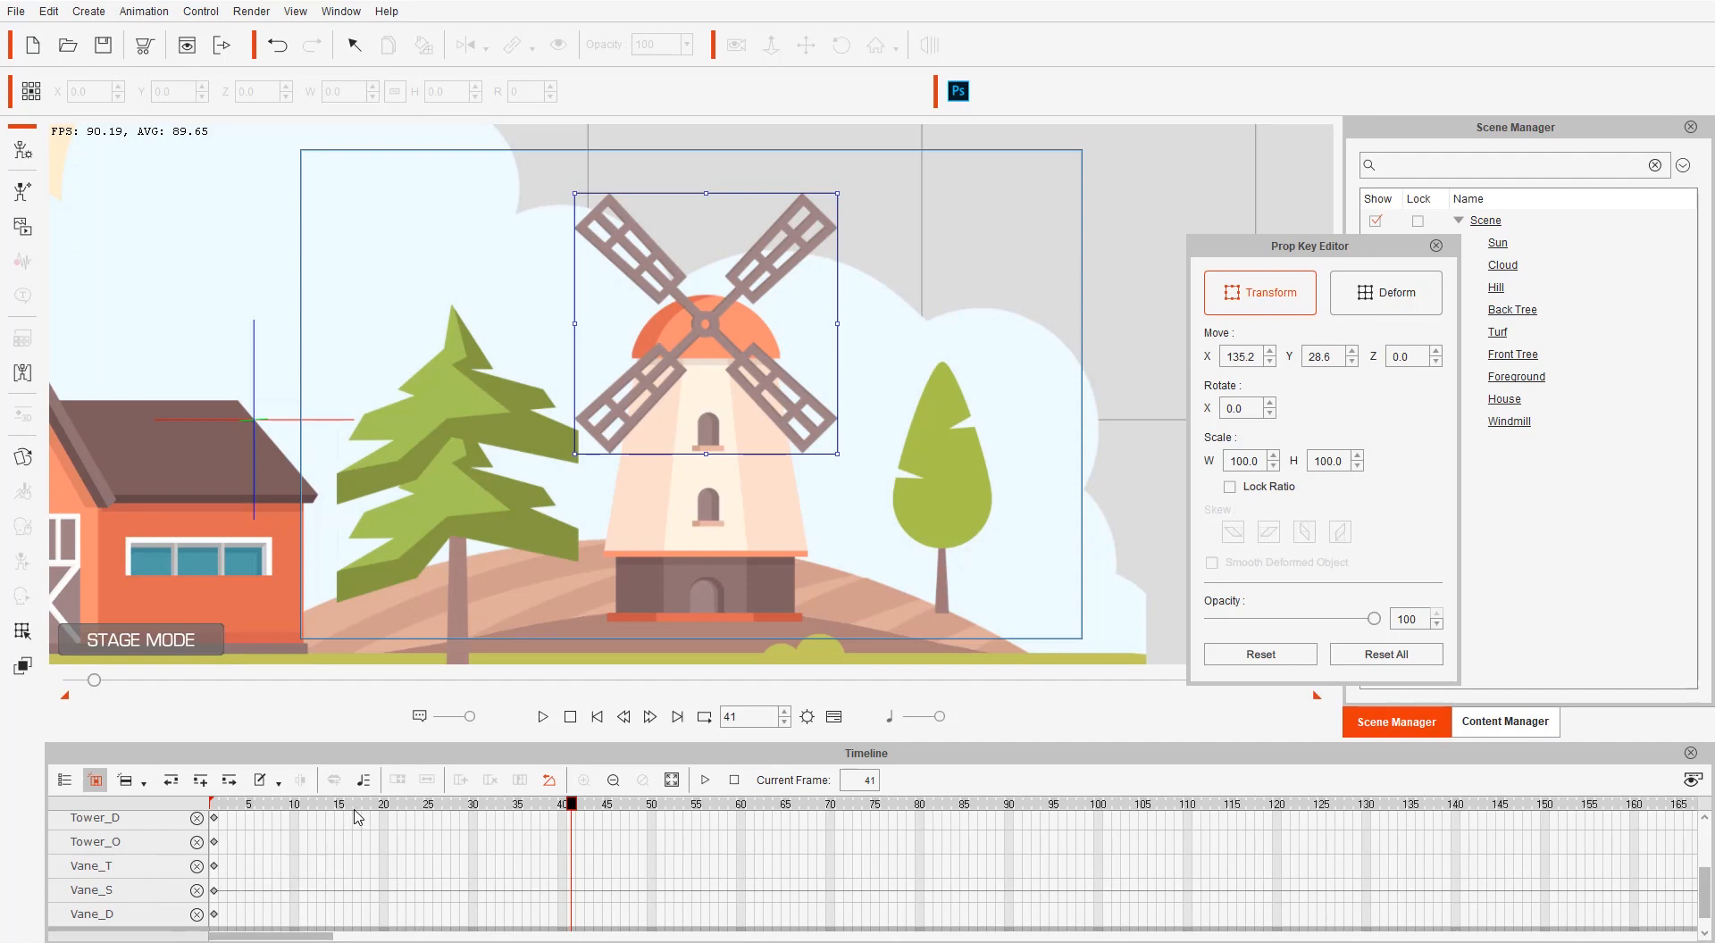
Key the Vane's rotation at 90 degrees on frame 21
drag(357, 804, 396, 801)
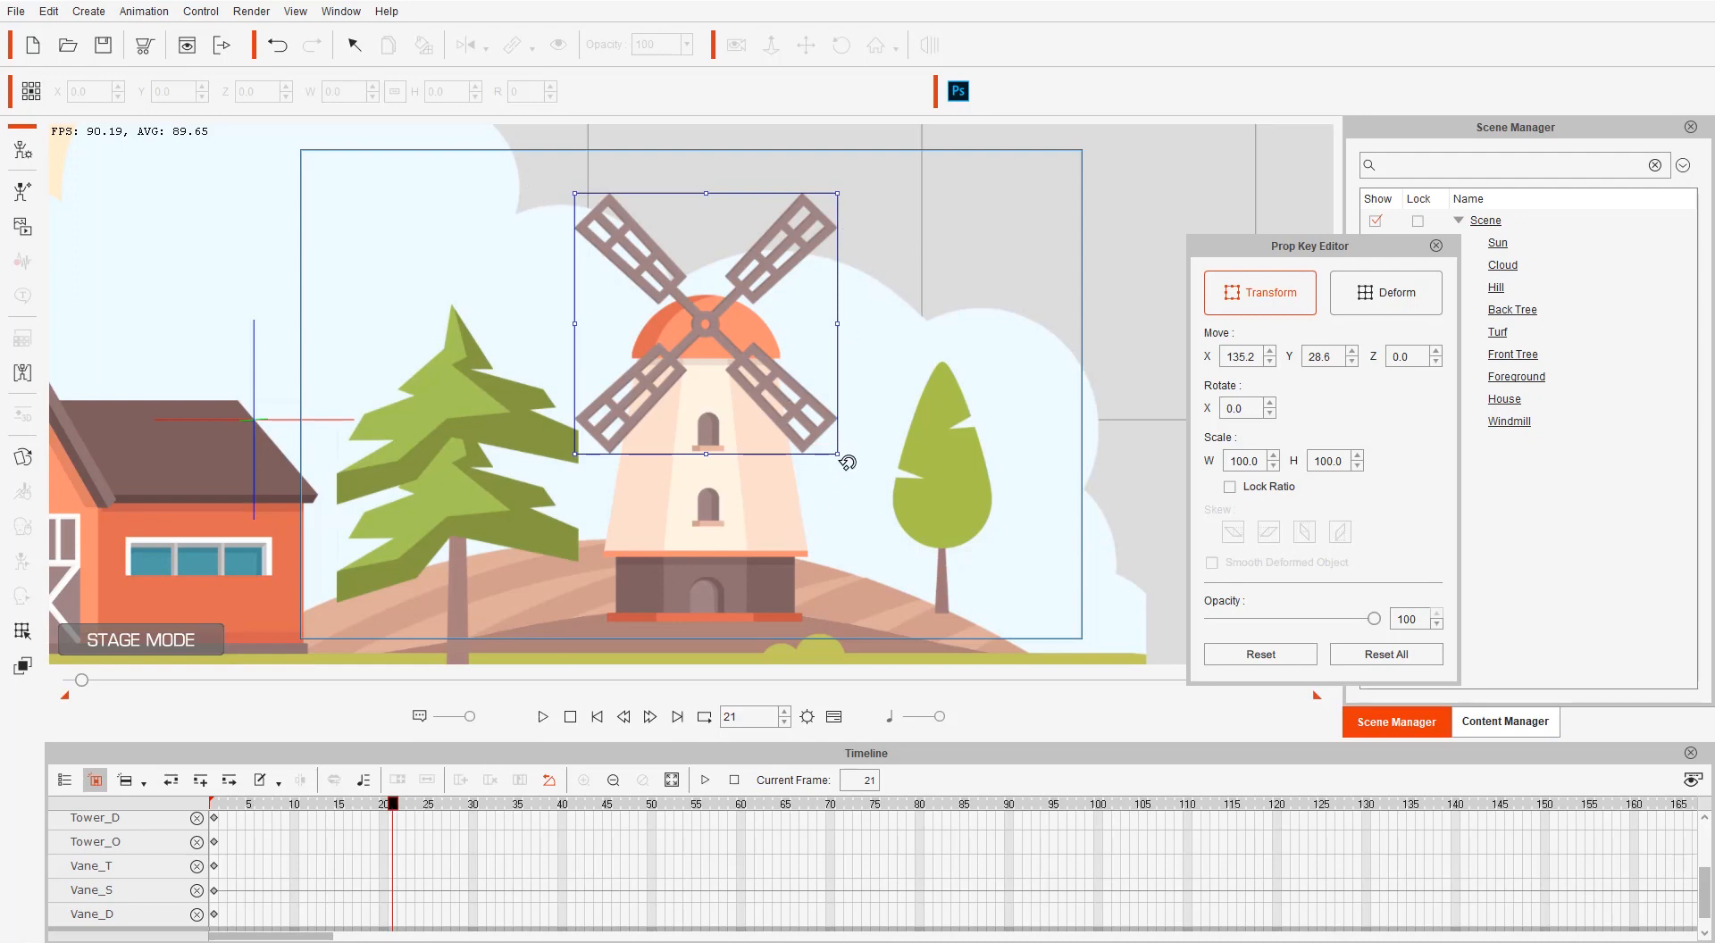
drag(846, 464, 1063, 409)
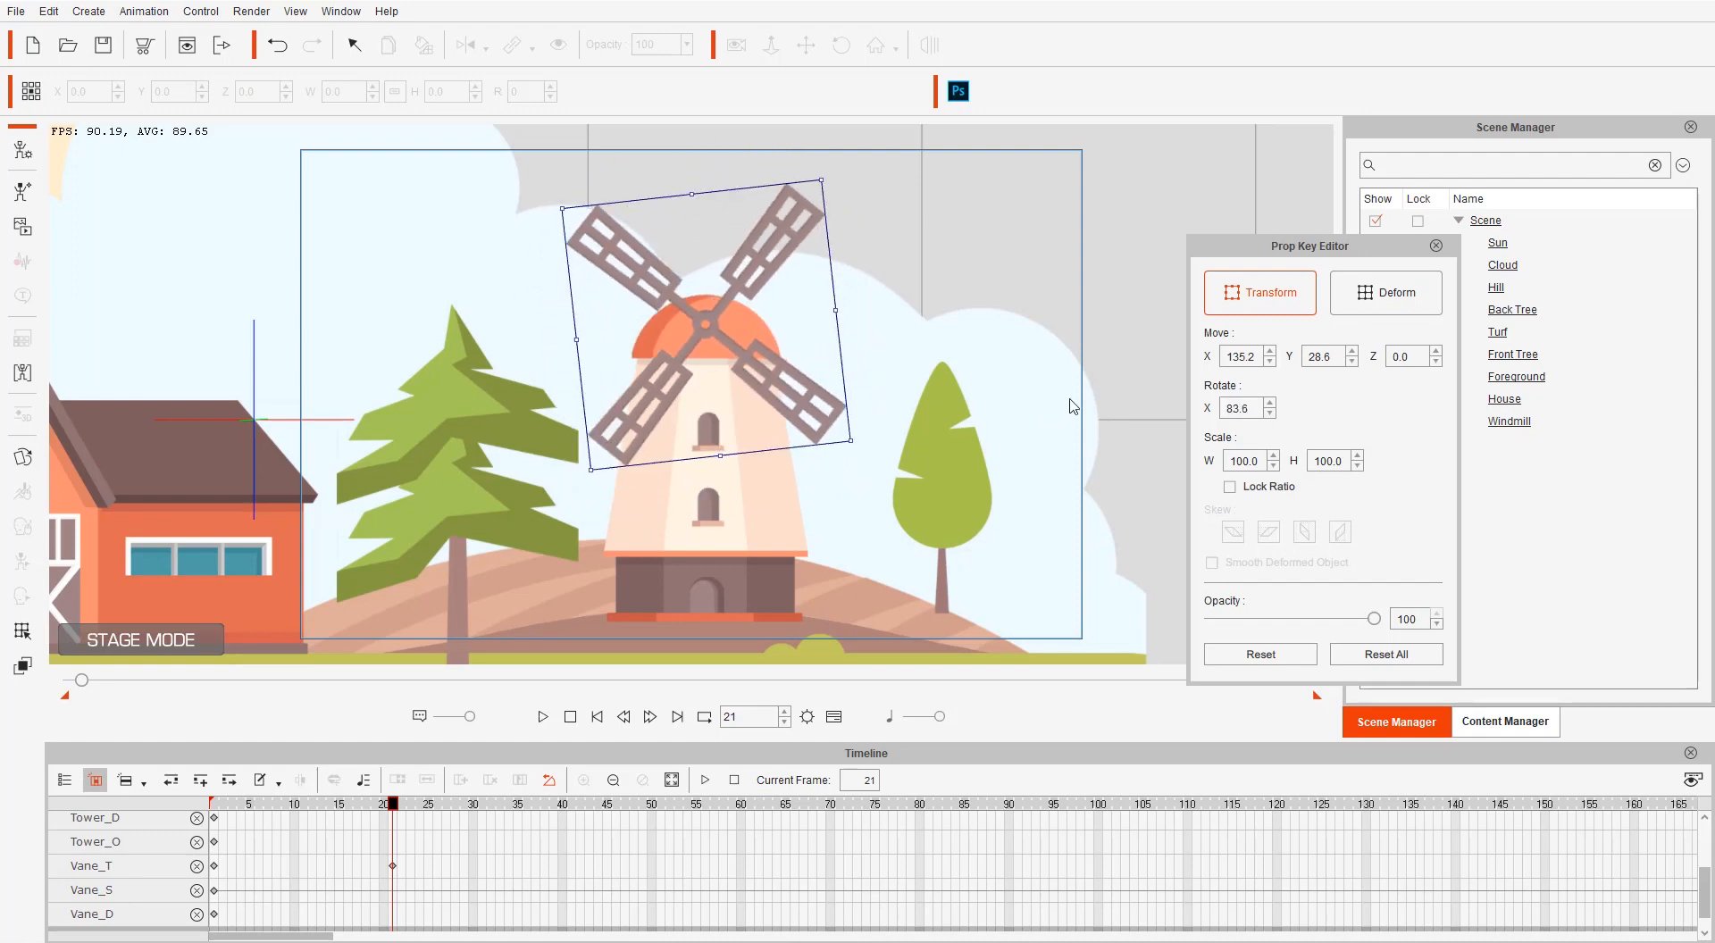
double_click(1246, 408)
text(90)
key(Return)
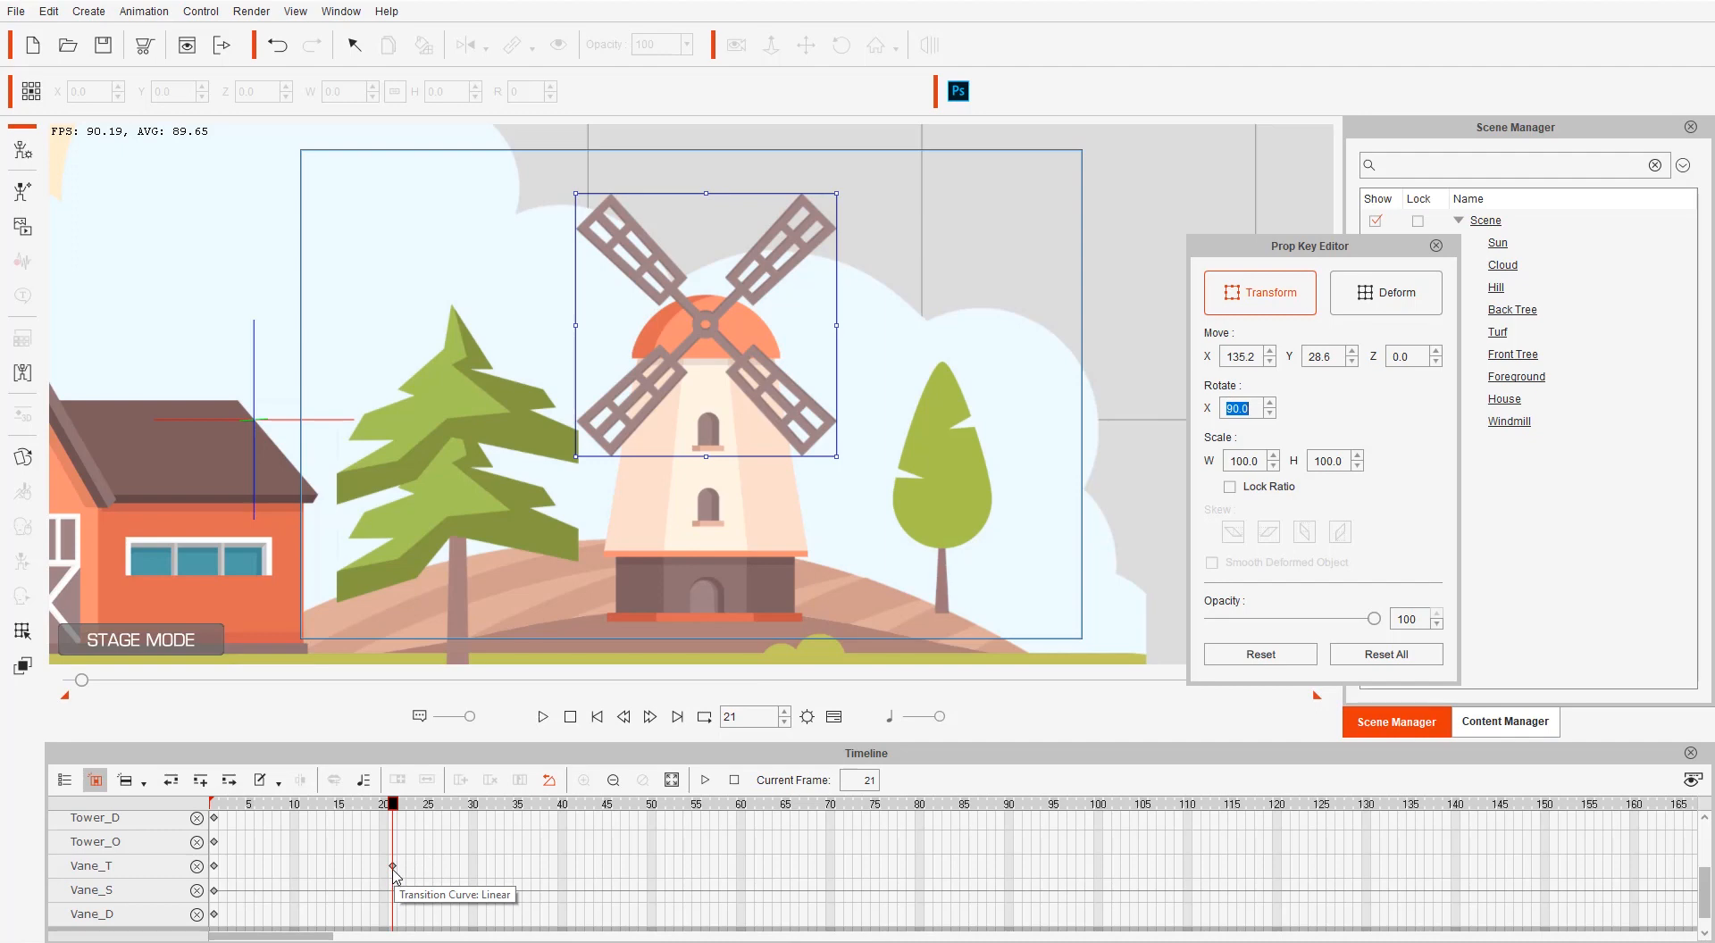
Key the Vane's rotation at 180 degrees on frame 30
click(472, 806)
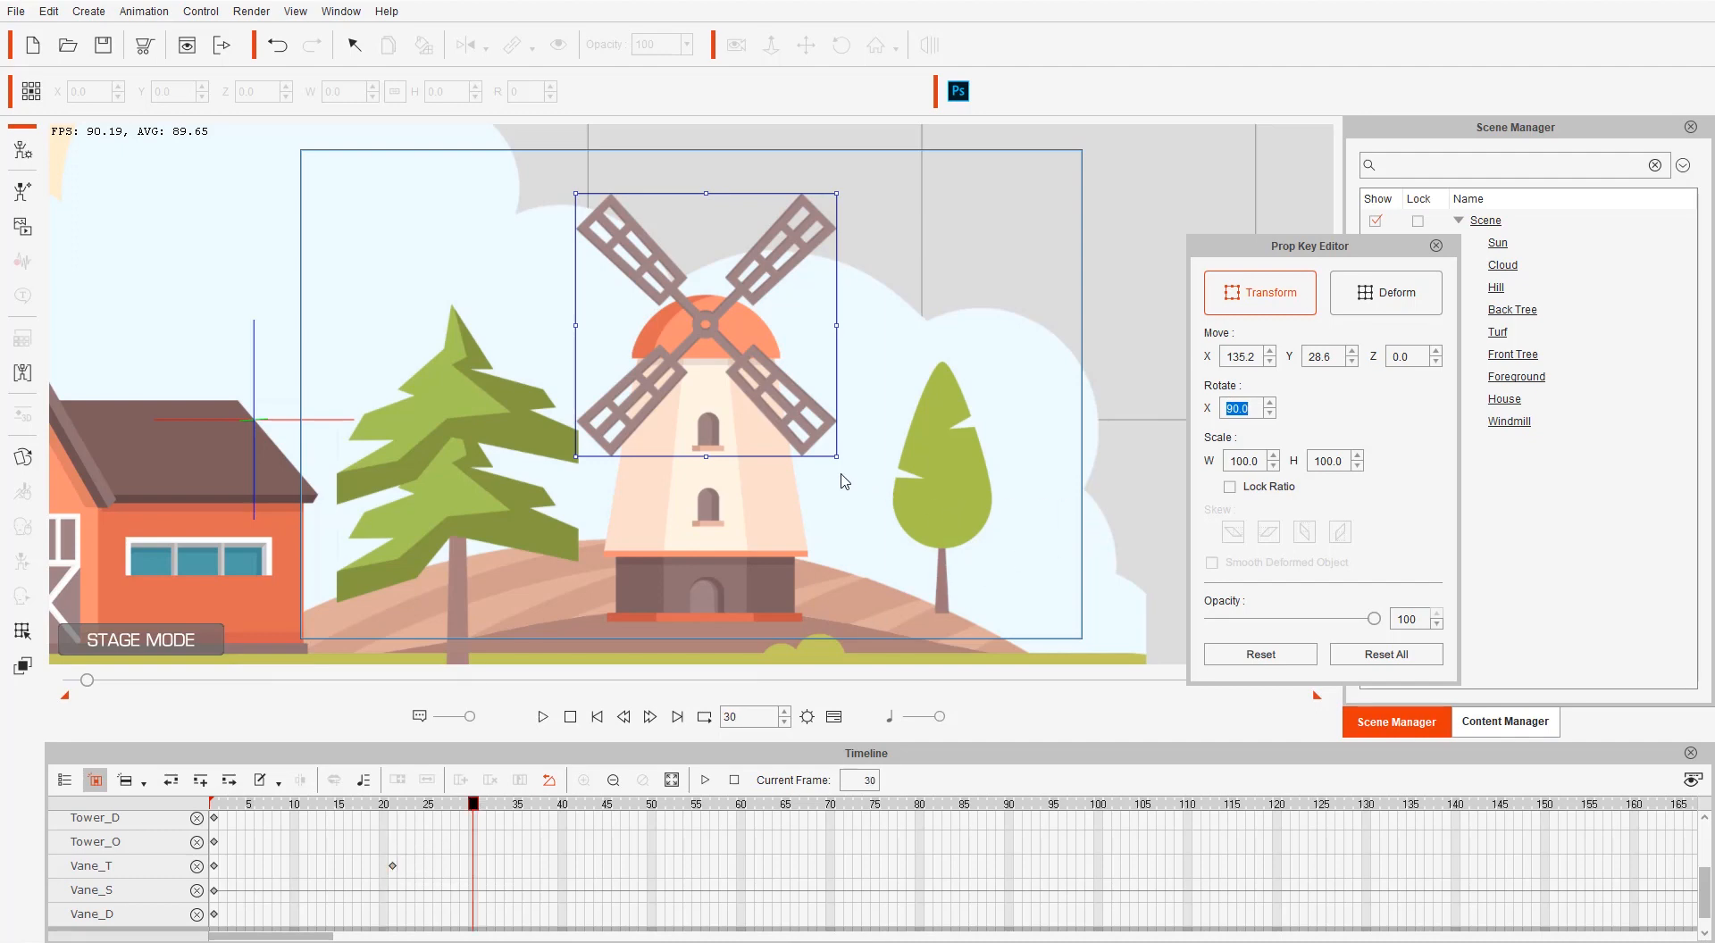
drag(840, 466, 583, 442)
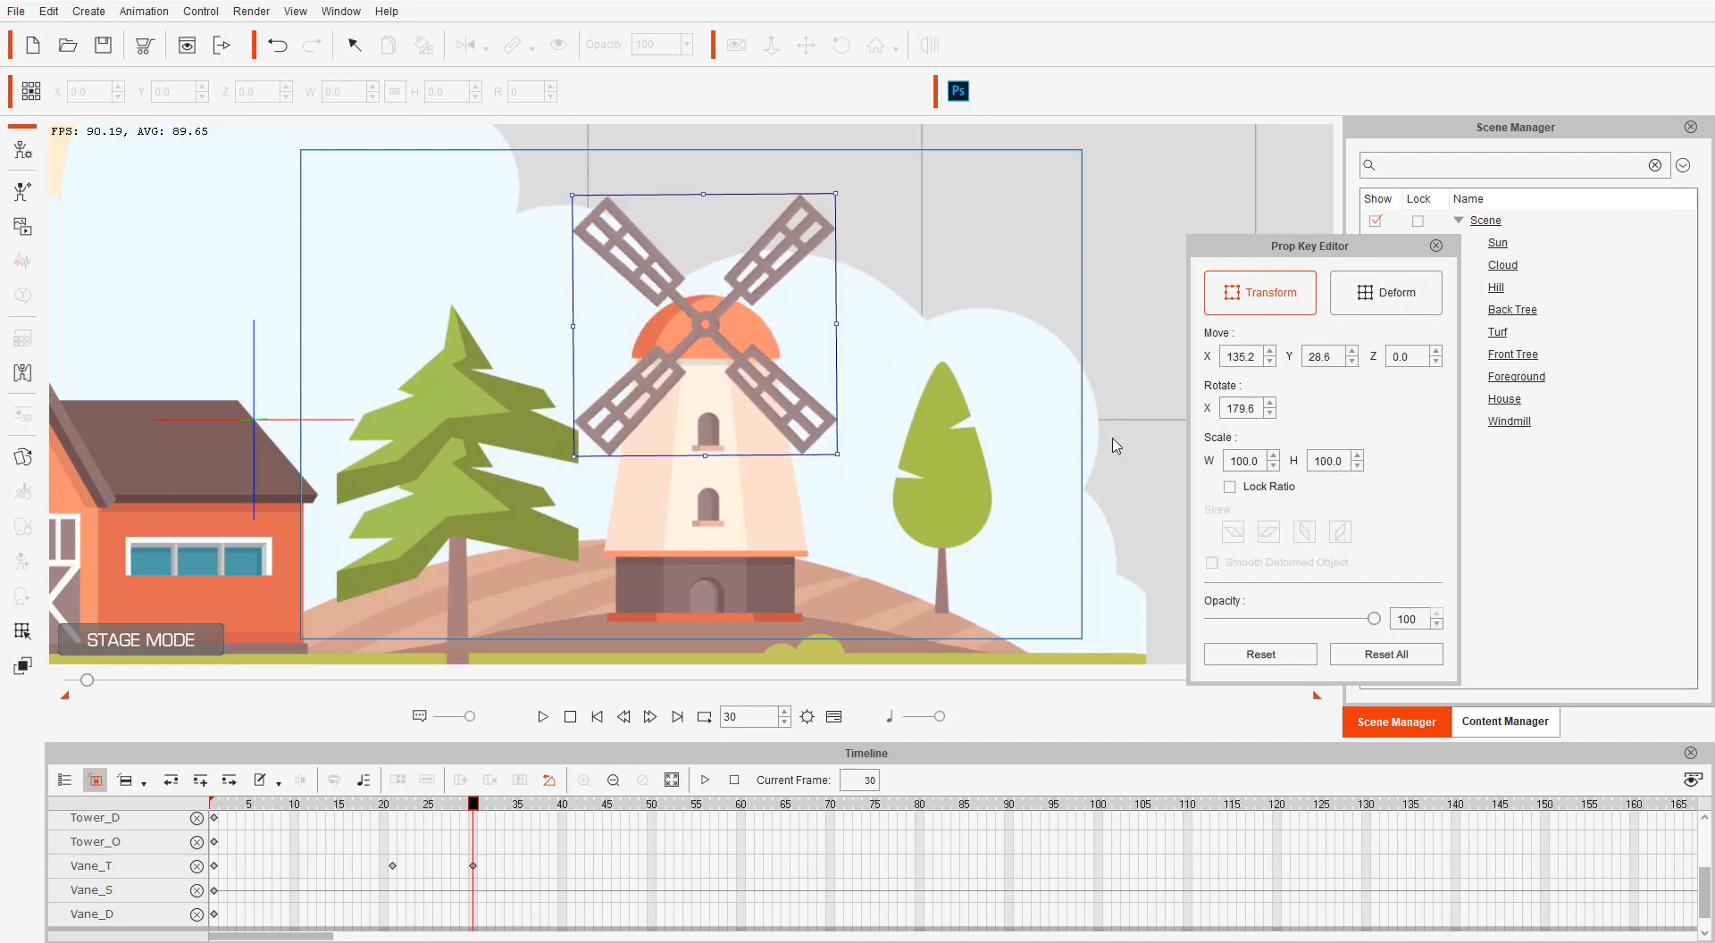
scroll(1259, 411, down, 2)
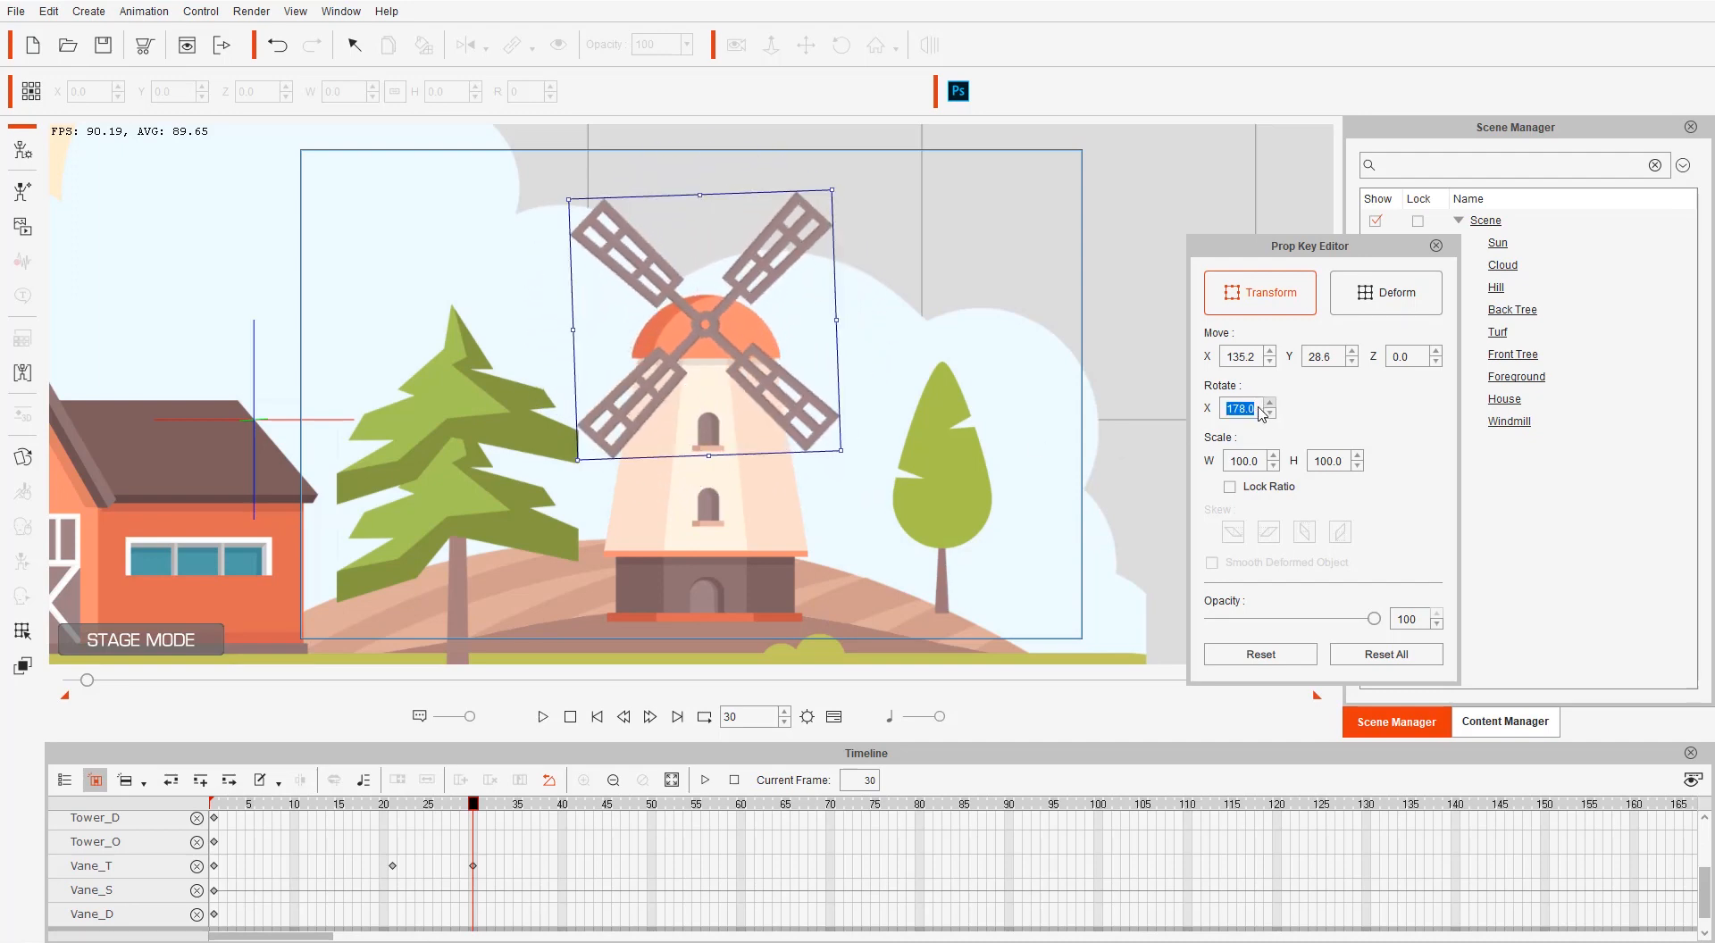
scroll(1271, 409, up, 2)
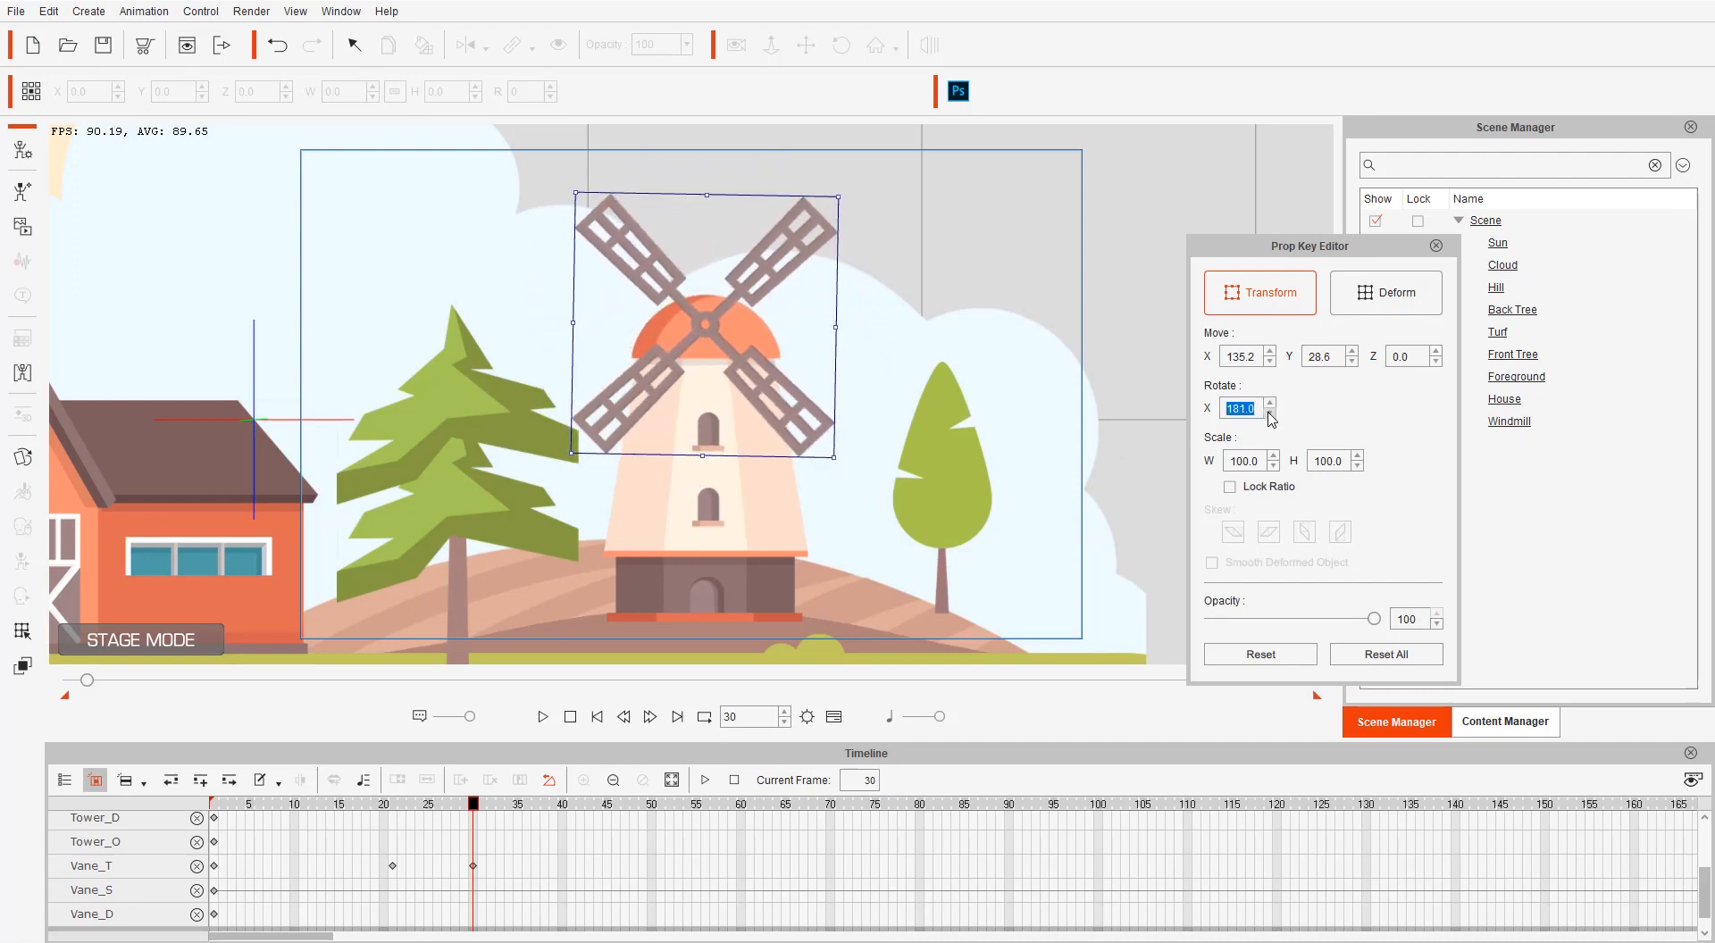
Key the Vane's rotation at 270 degrees on frame 40
click(565, 806)
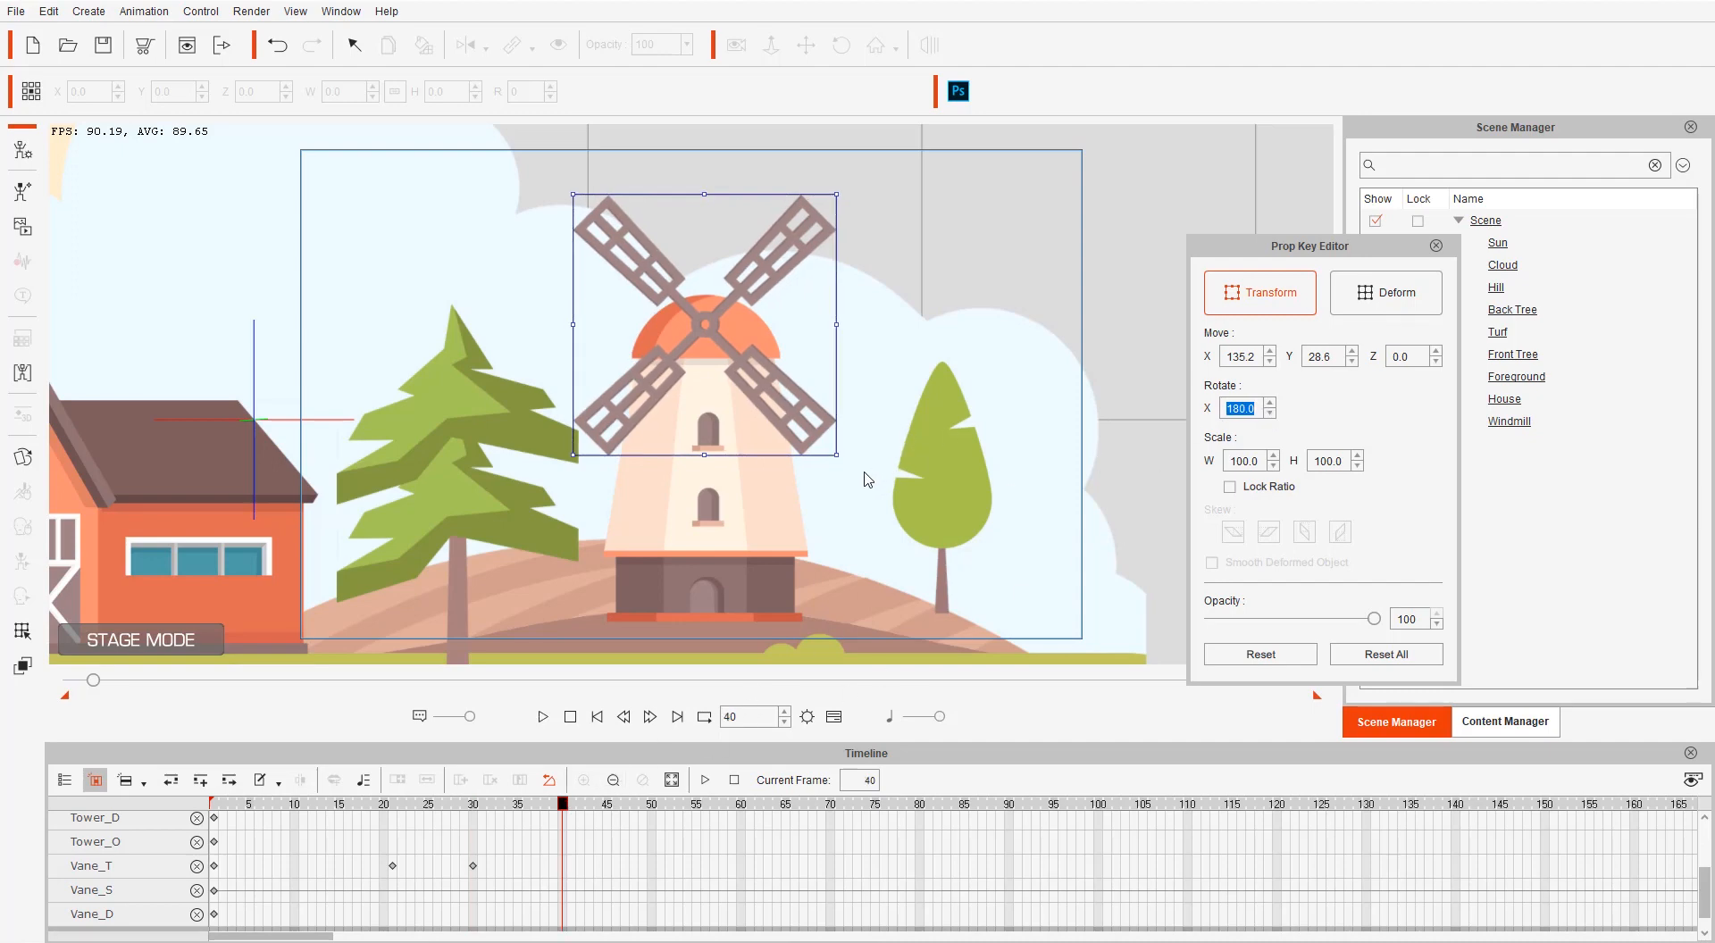
drag(844, 469, 576, 429)
drag(1257, 408, 1206, 413)
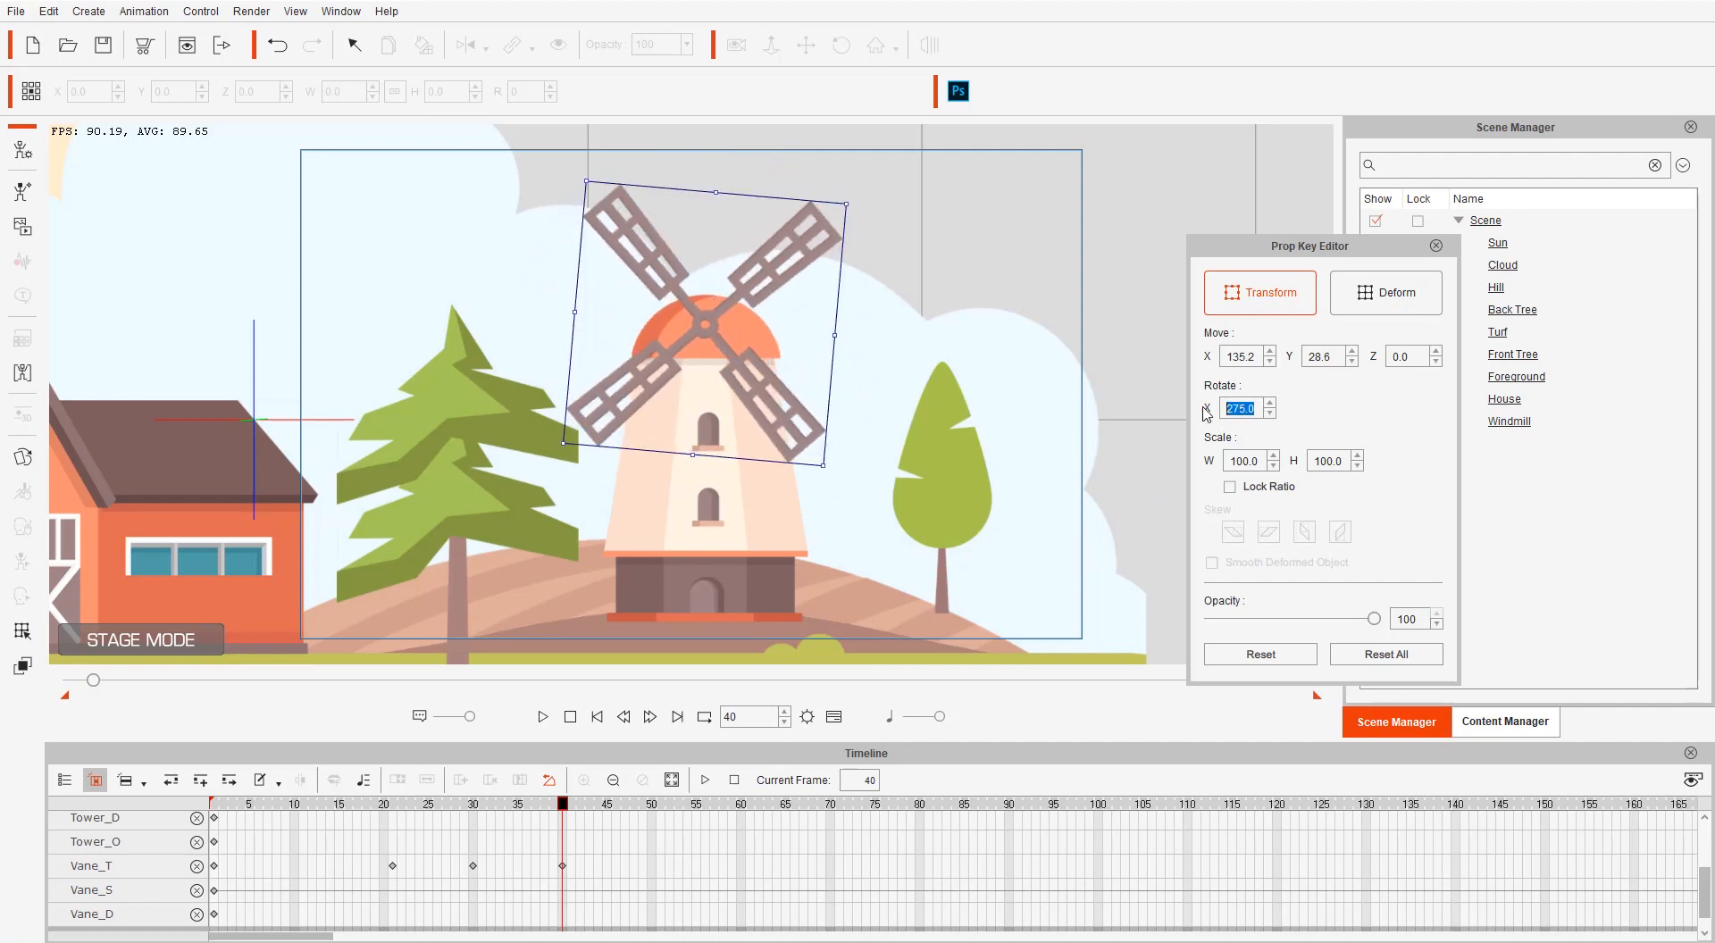
text(270)
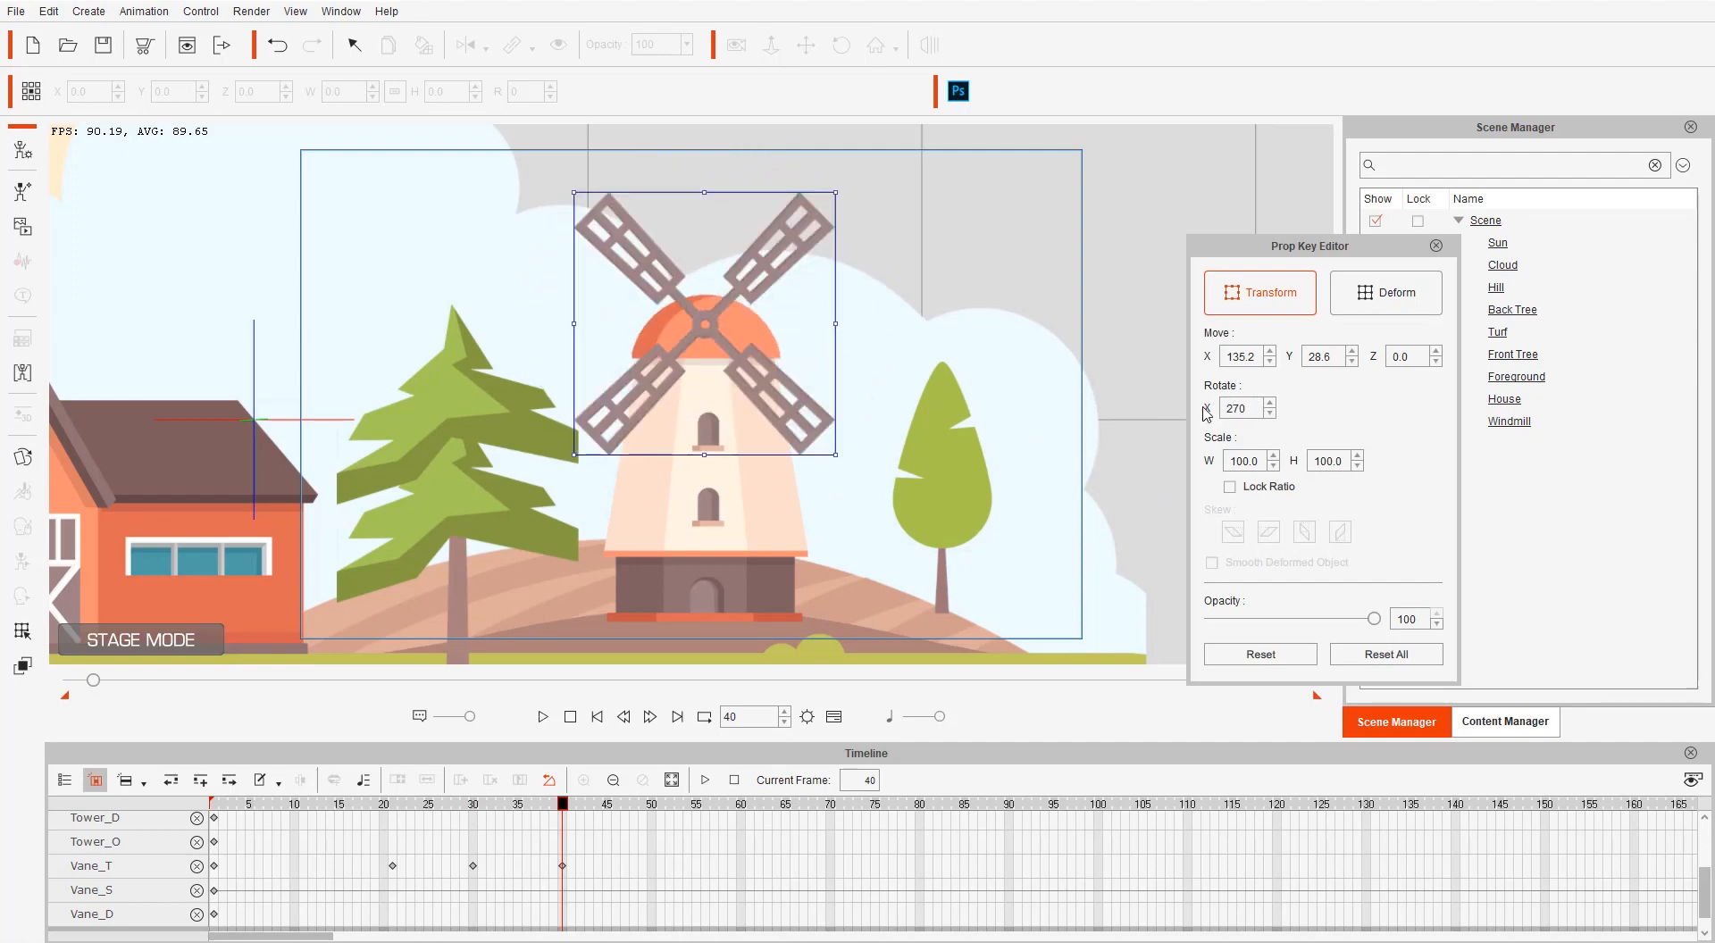
Key the Vane's rotation at 0 degrees on frame 50 to complete the full turn
click(660, 805)
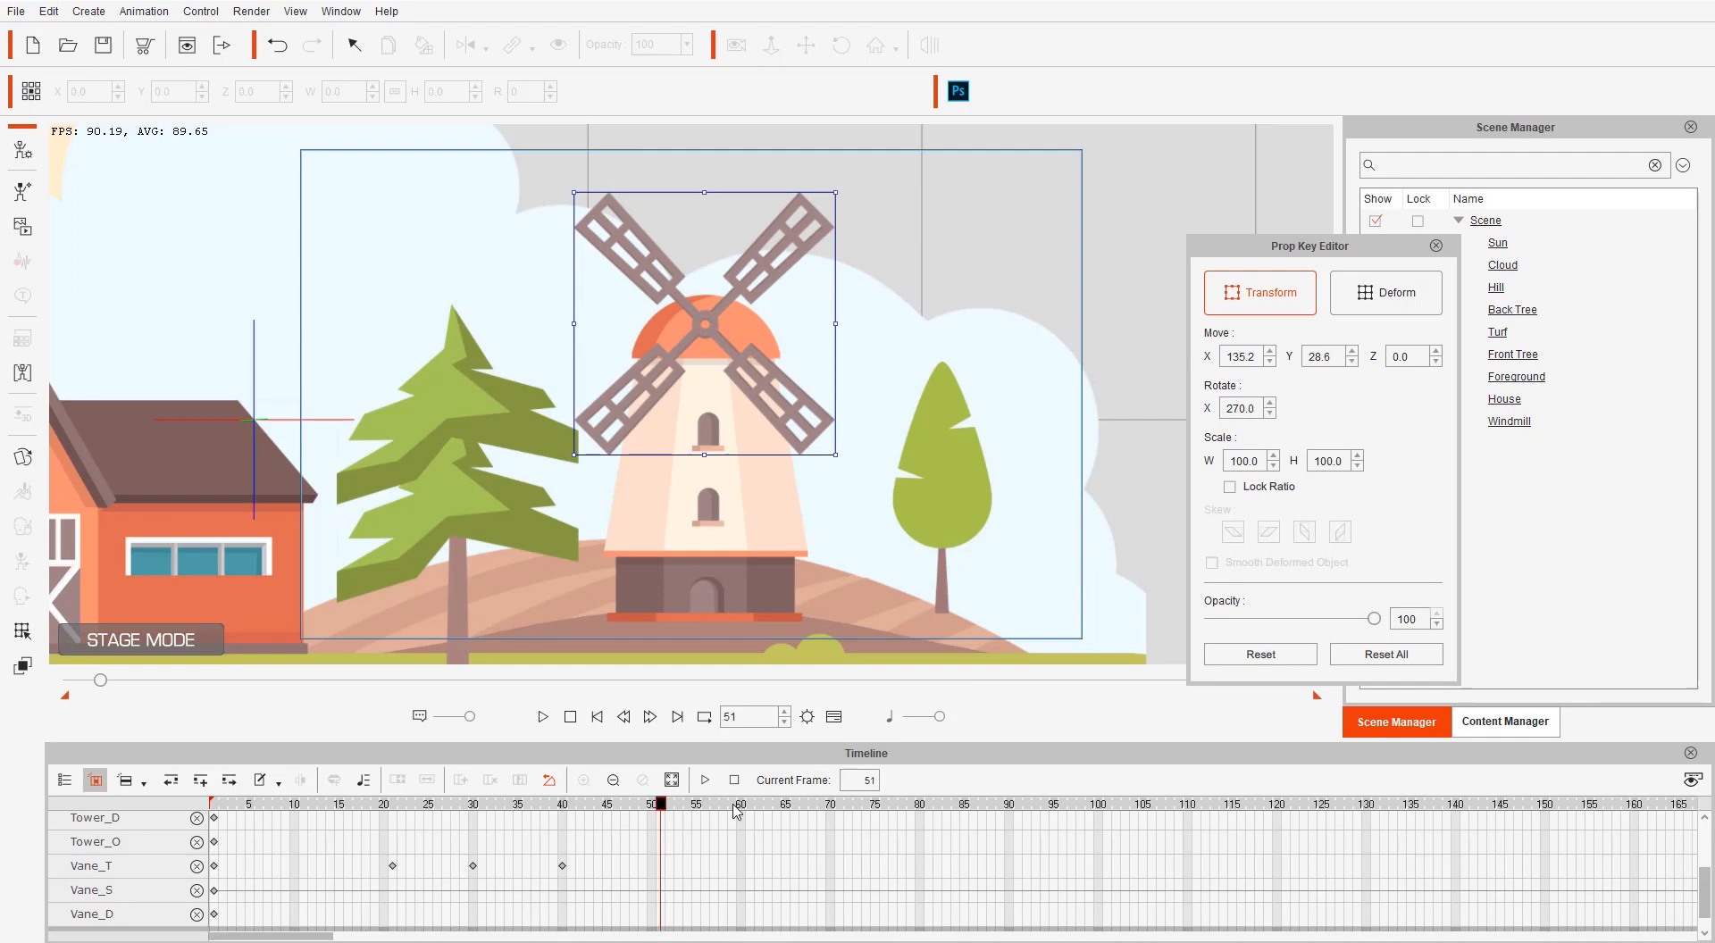
click(653, 805)
drag(842, 465, 604, 417)
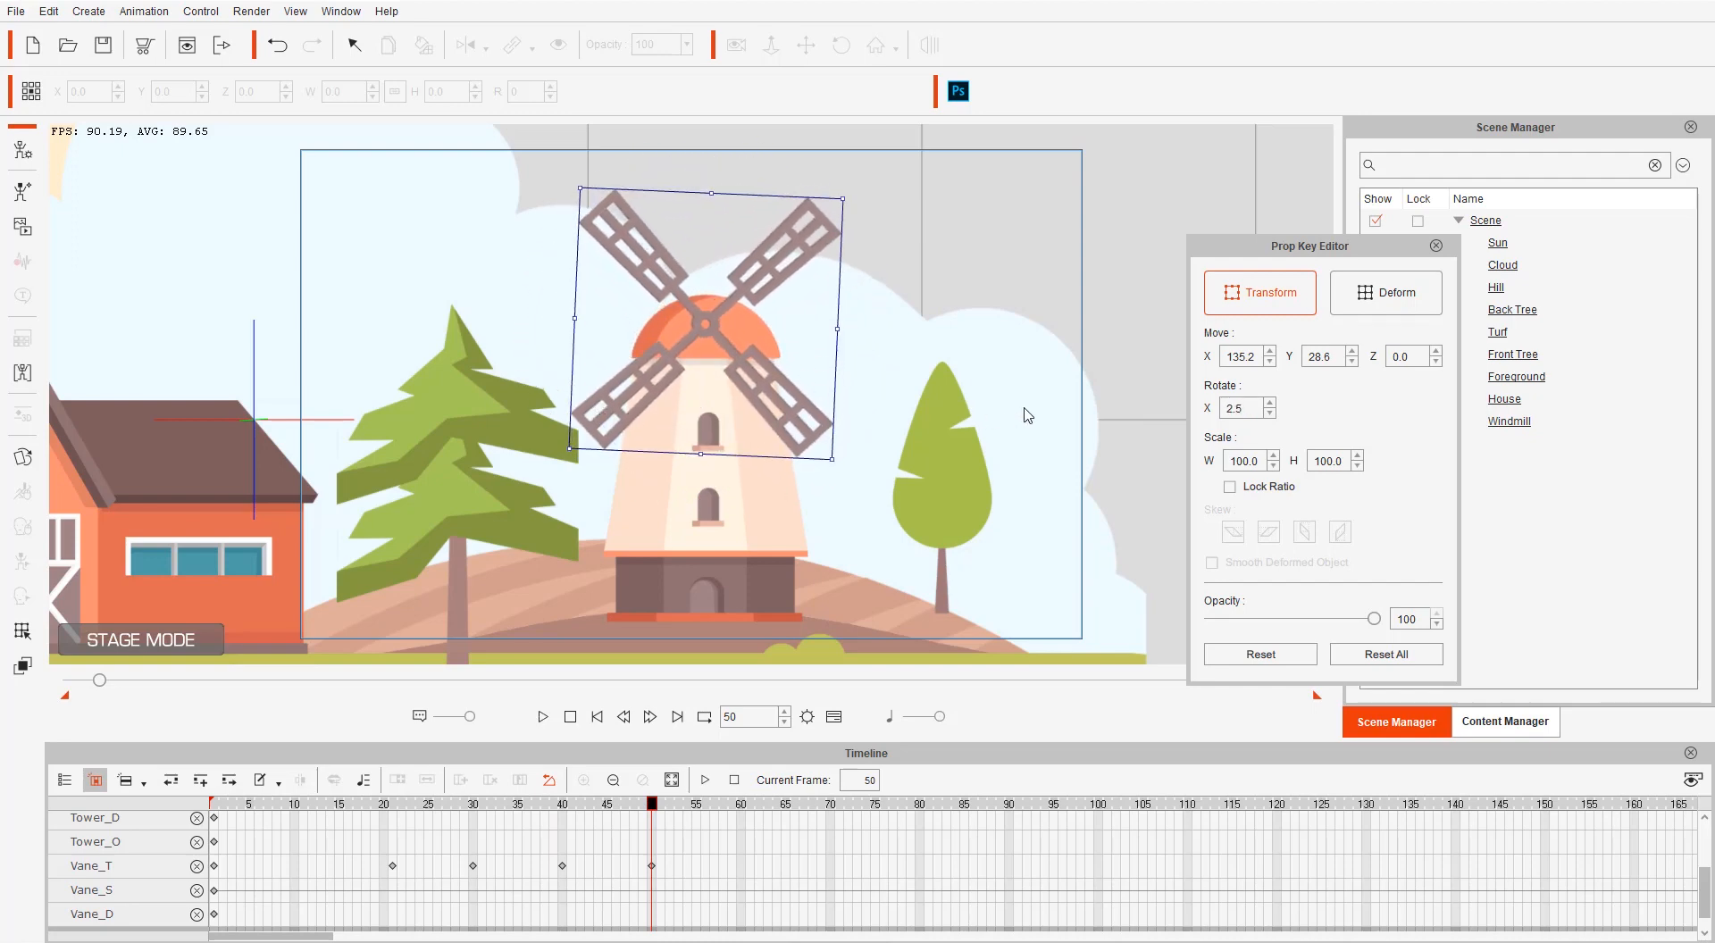
text(0)
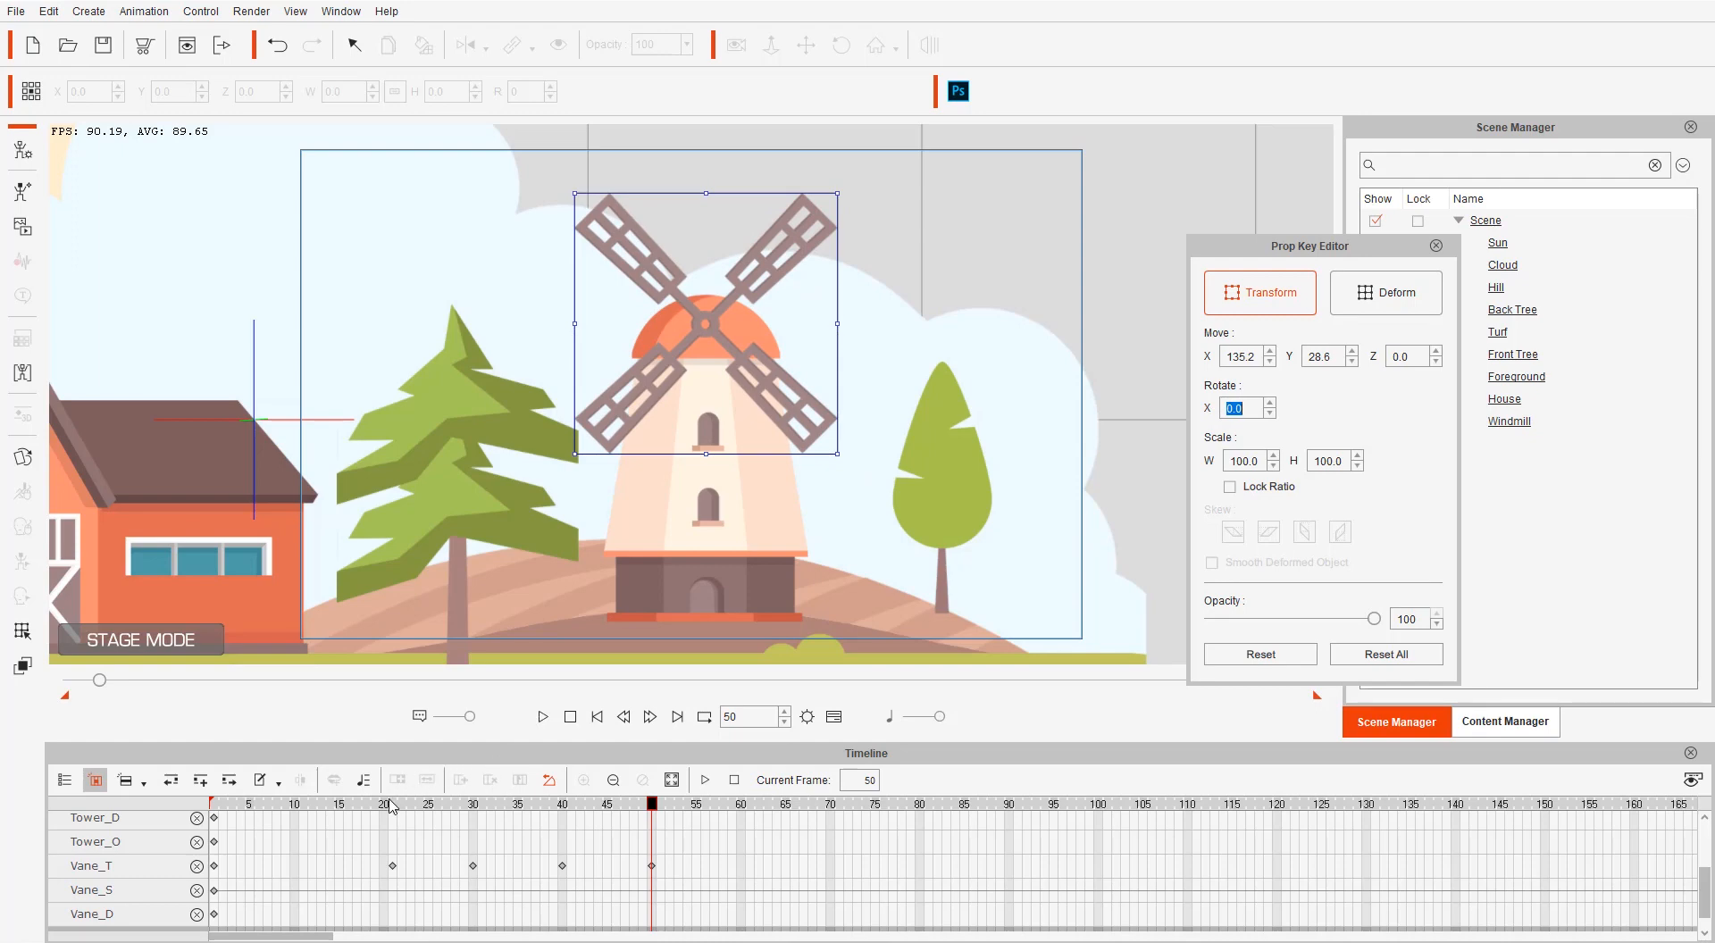
Copy the four Vane_T keys between frames 21 and 50 and paste them at frames 60 and 100
drag(385, 811, 487, 801)
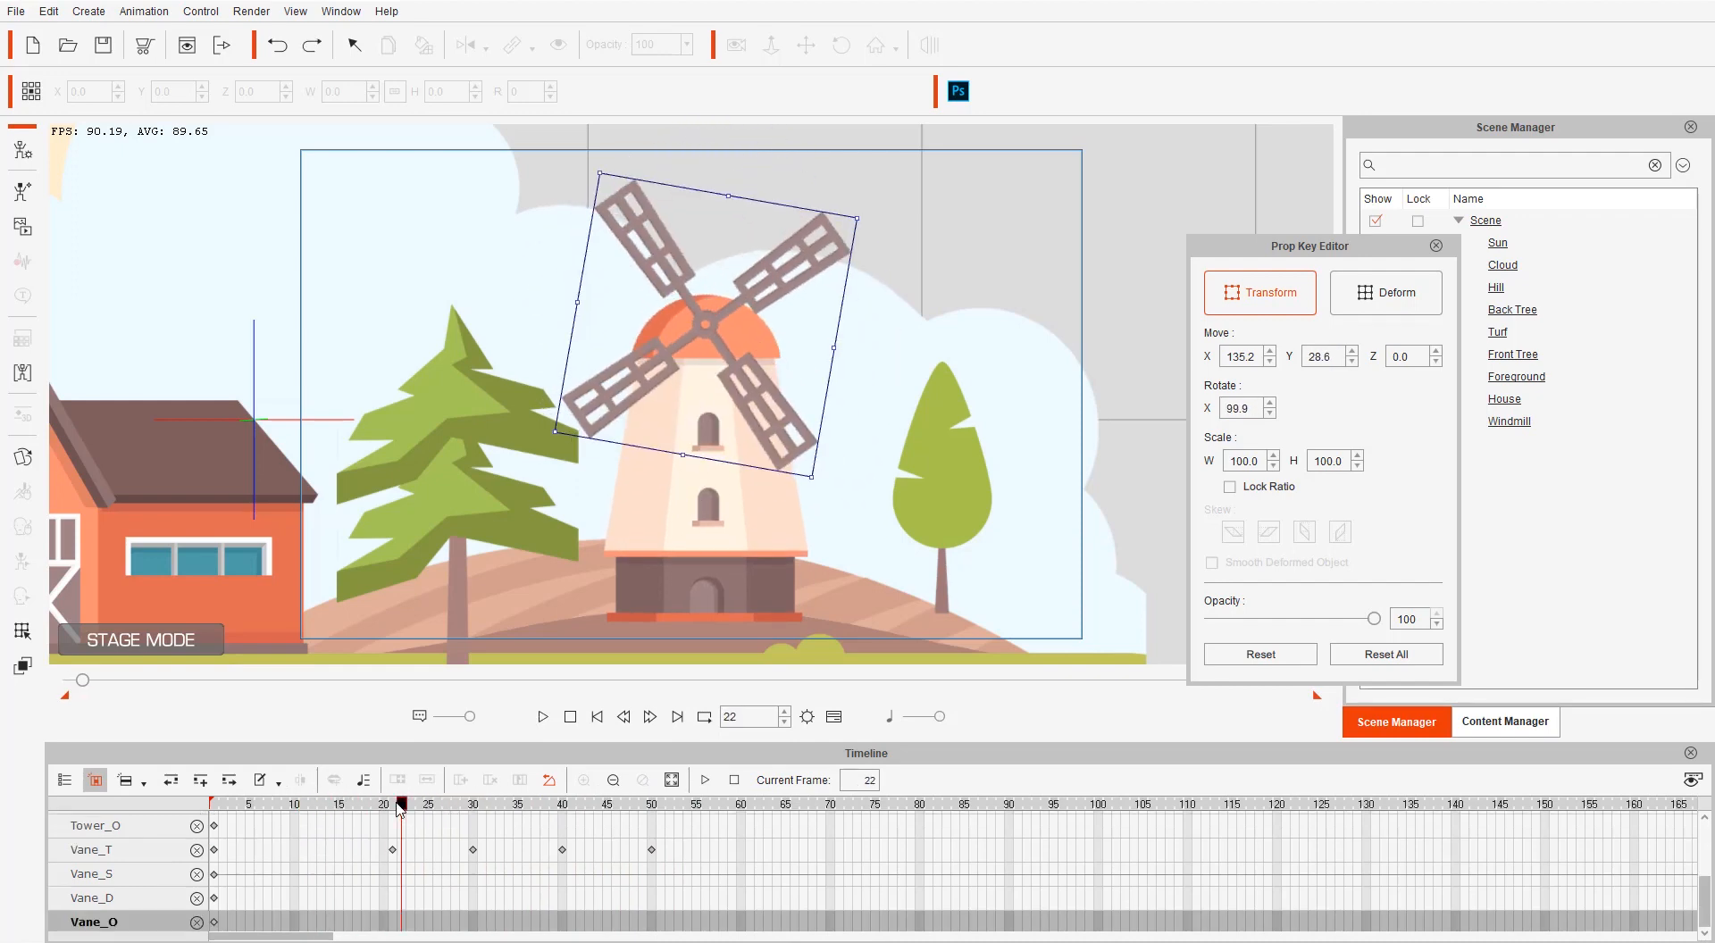
drag(399, 804, 482, 814)
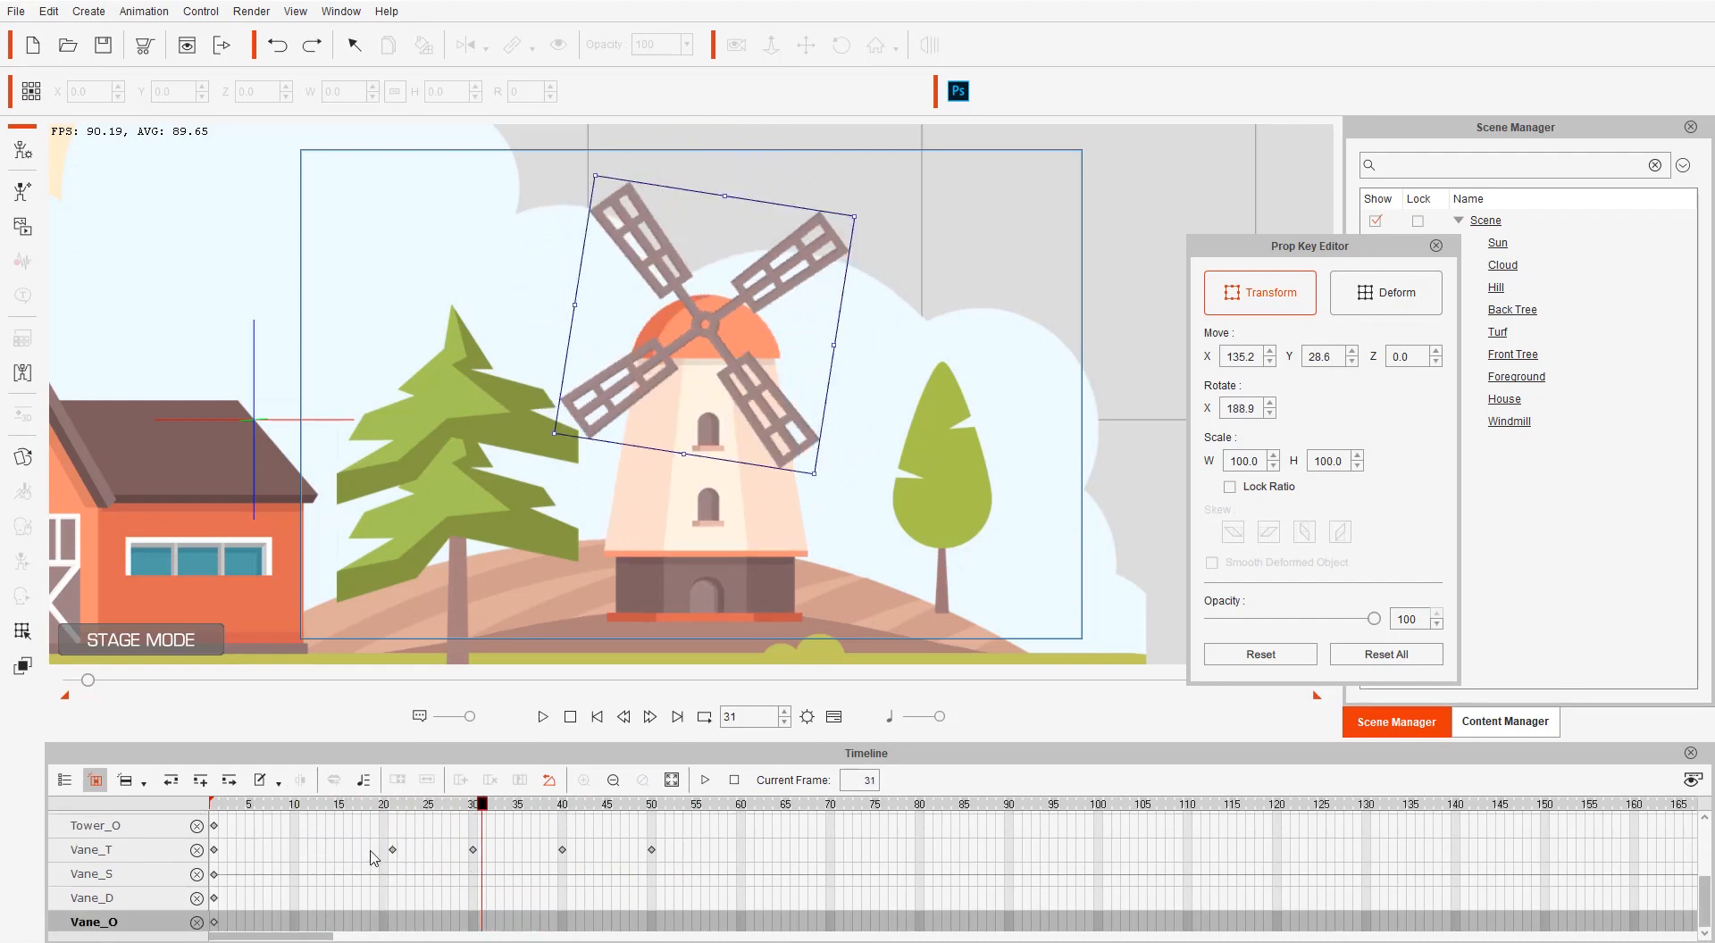
drag(375, 862, 666, 856)
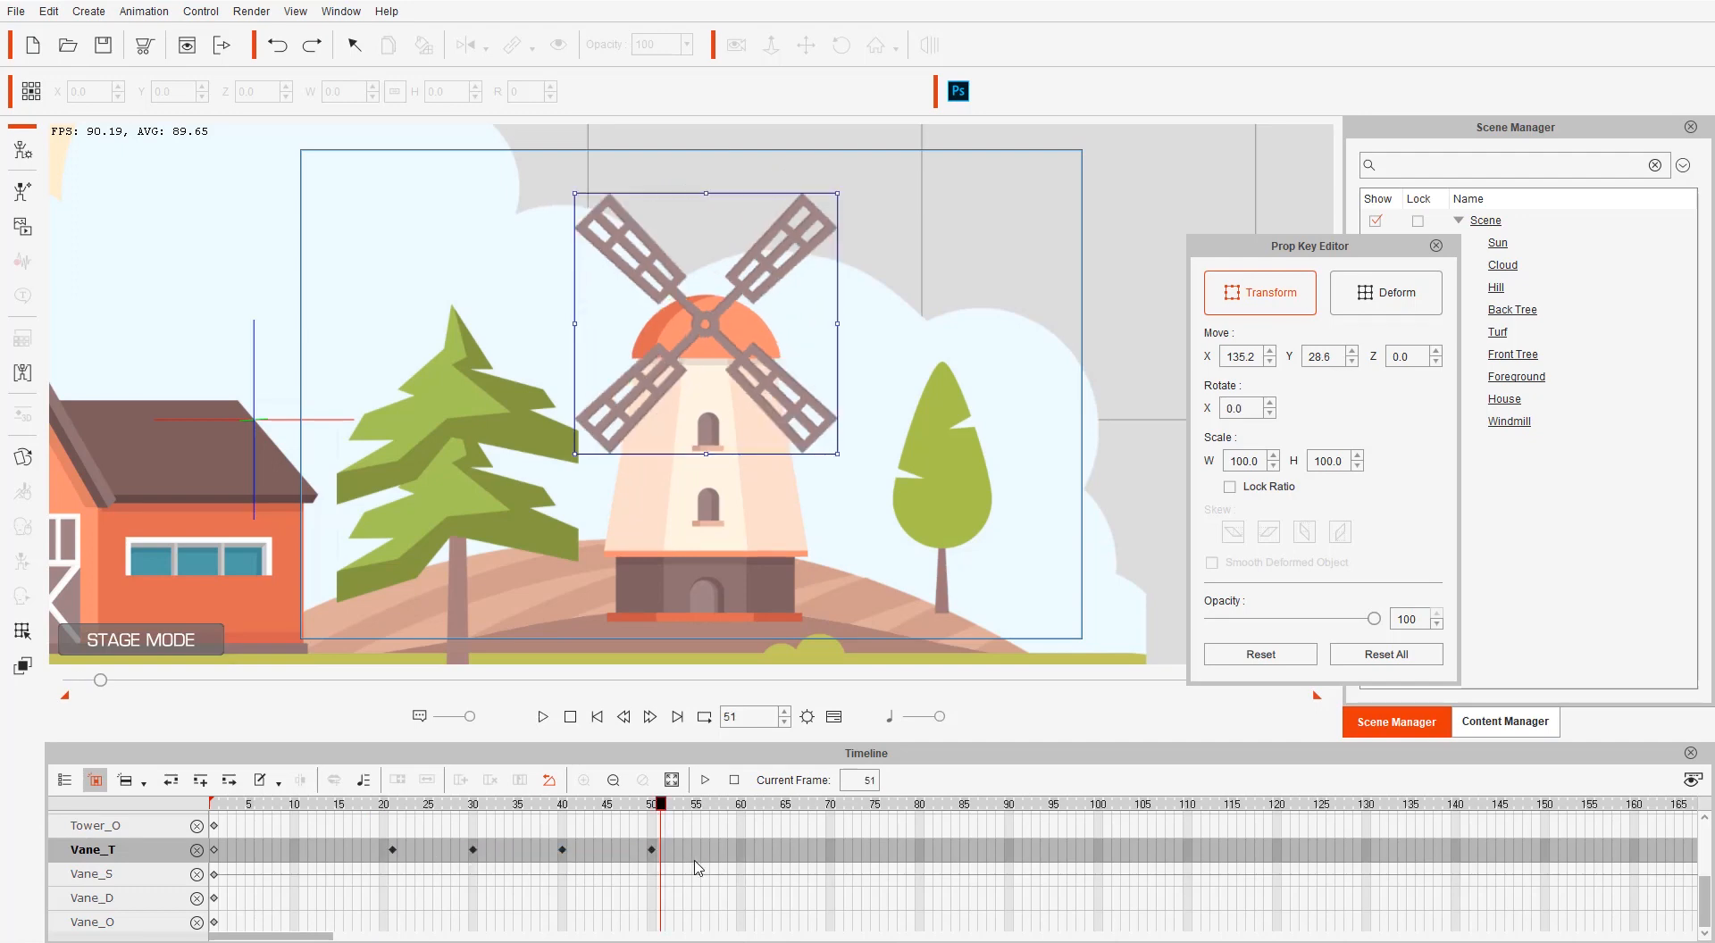
click(742, 854)
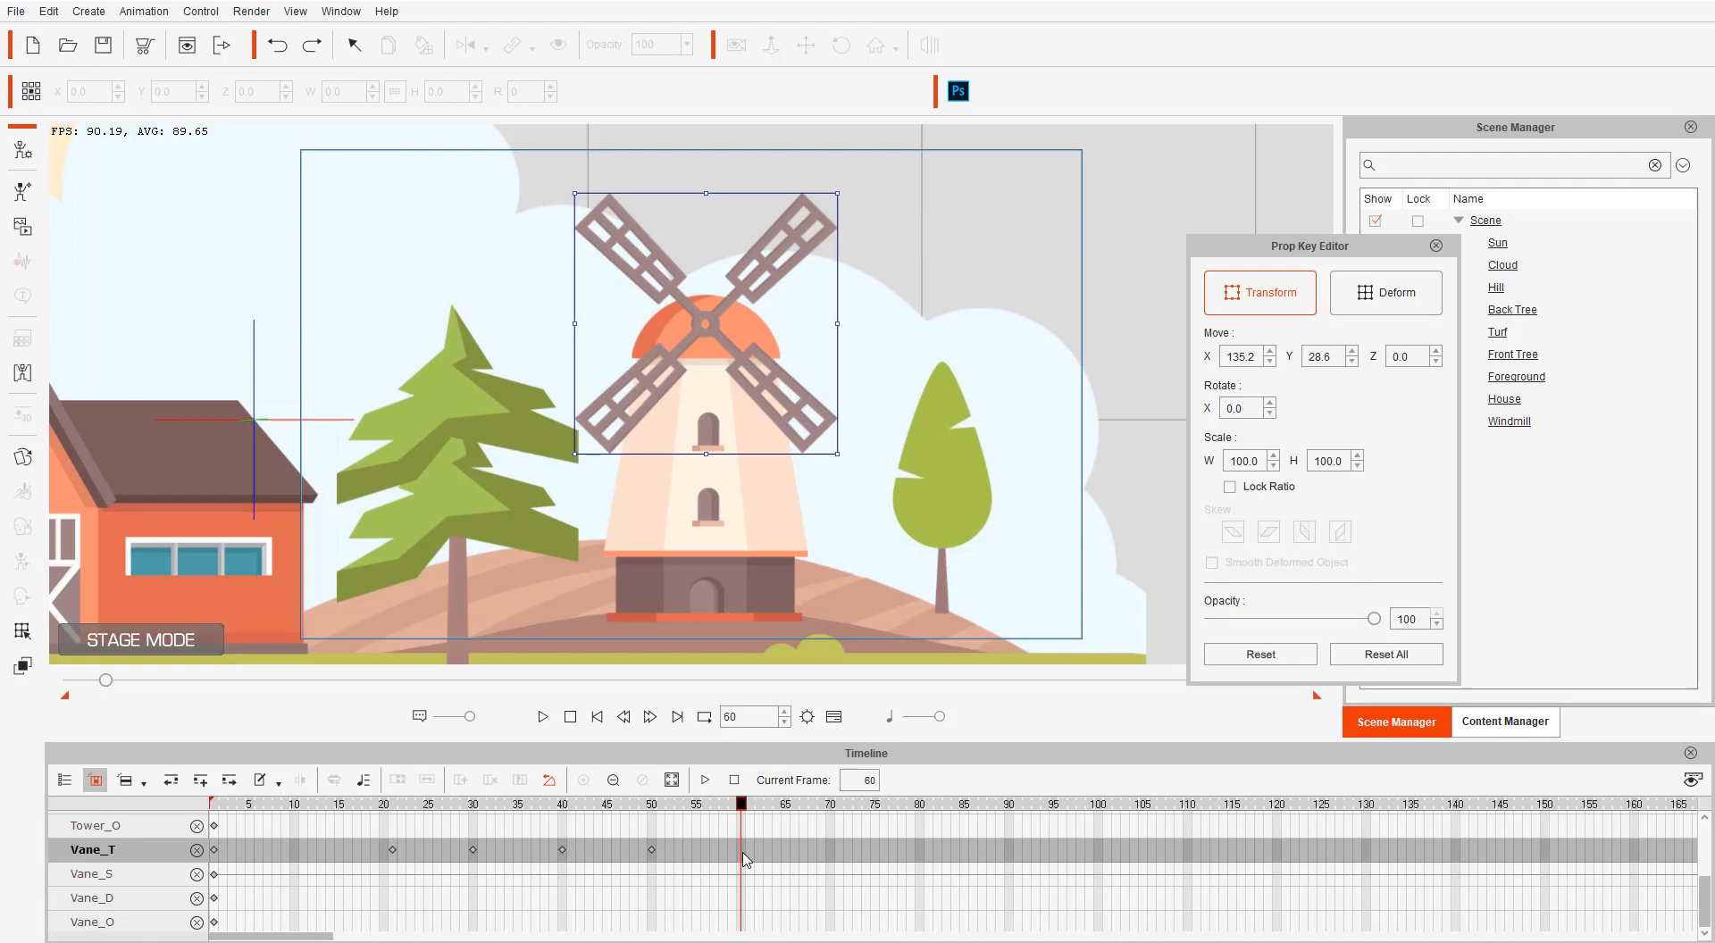
key(ctrl+v)
drag(384, 806, 1009, 819)
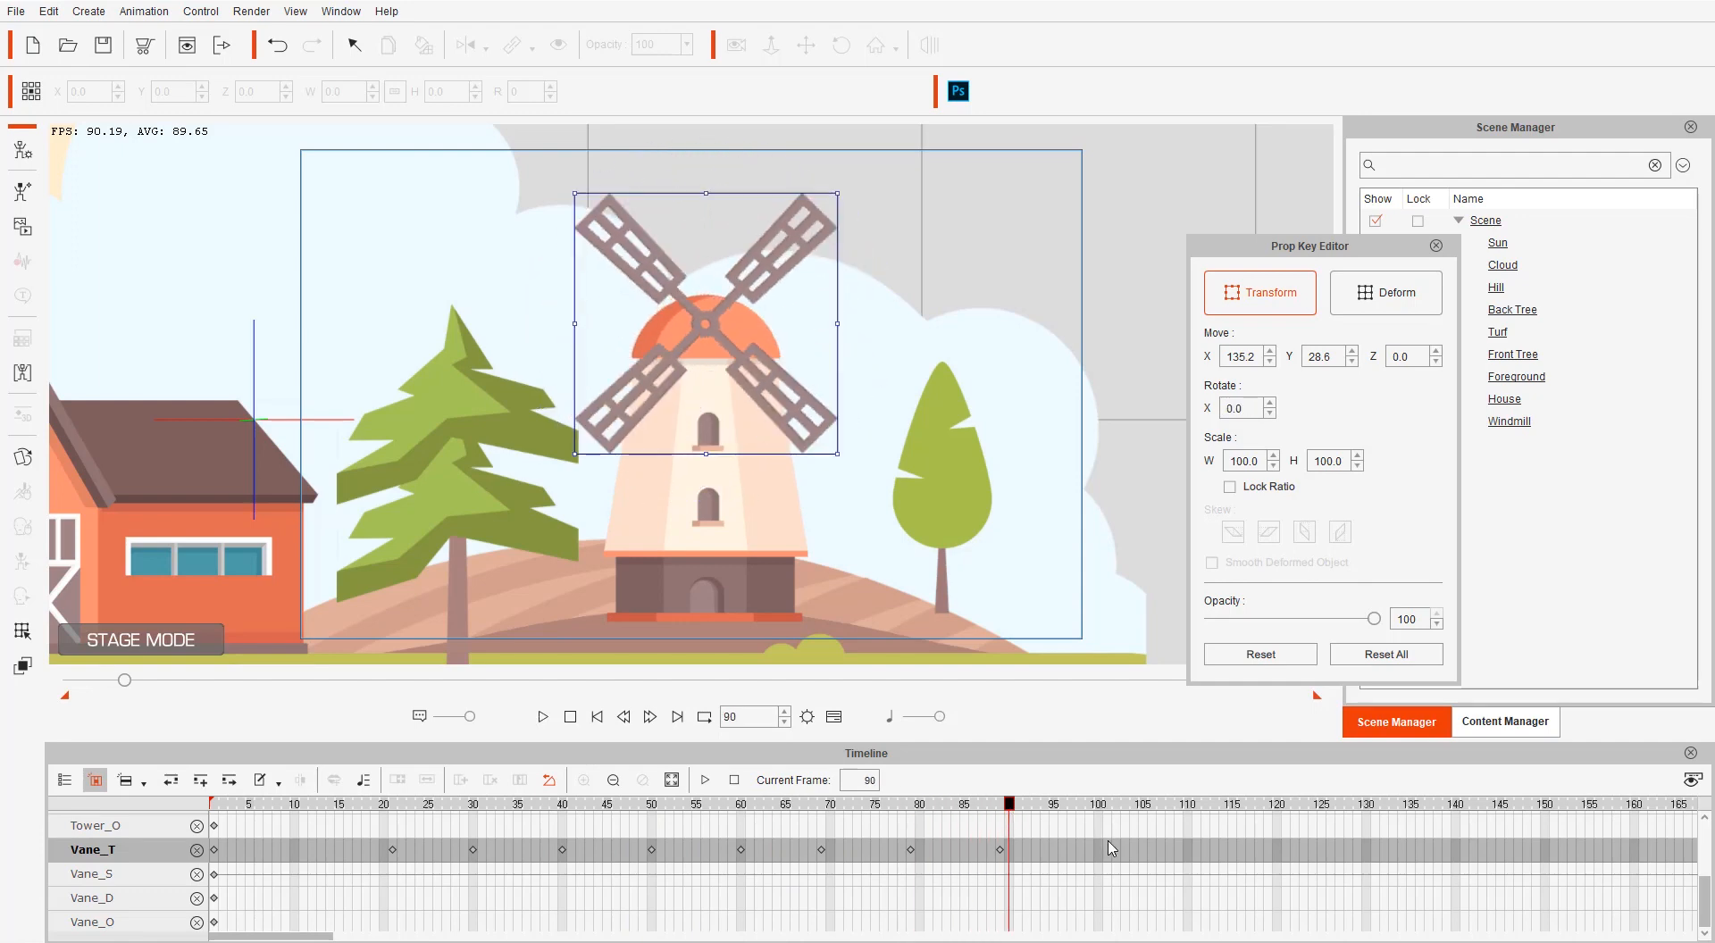
click(1097, 862)
key(ctrl+v)
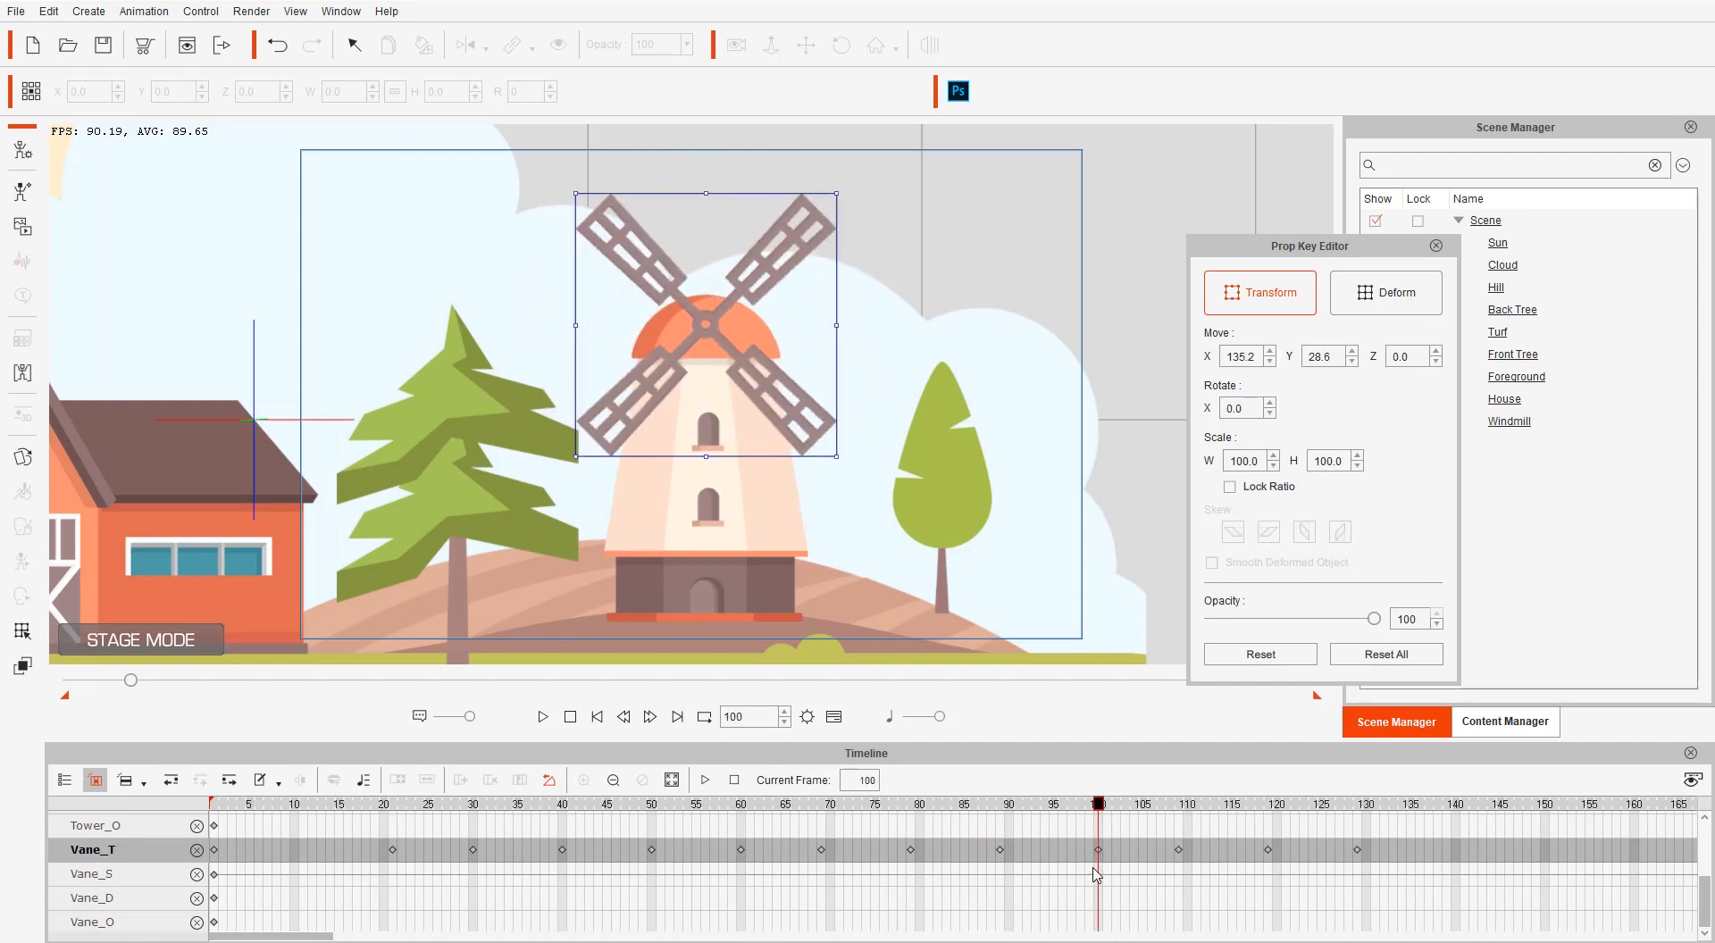
Play back the Vane's rotation from frame 20 and review the pasted keys on the Vane_T track
drag(891, 808, 388, 800)
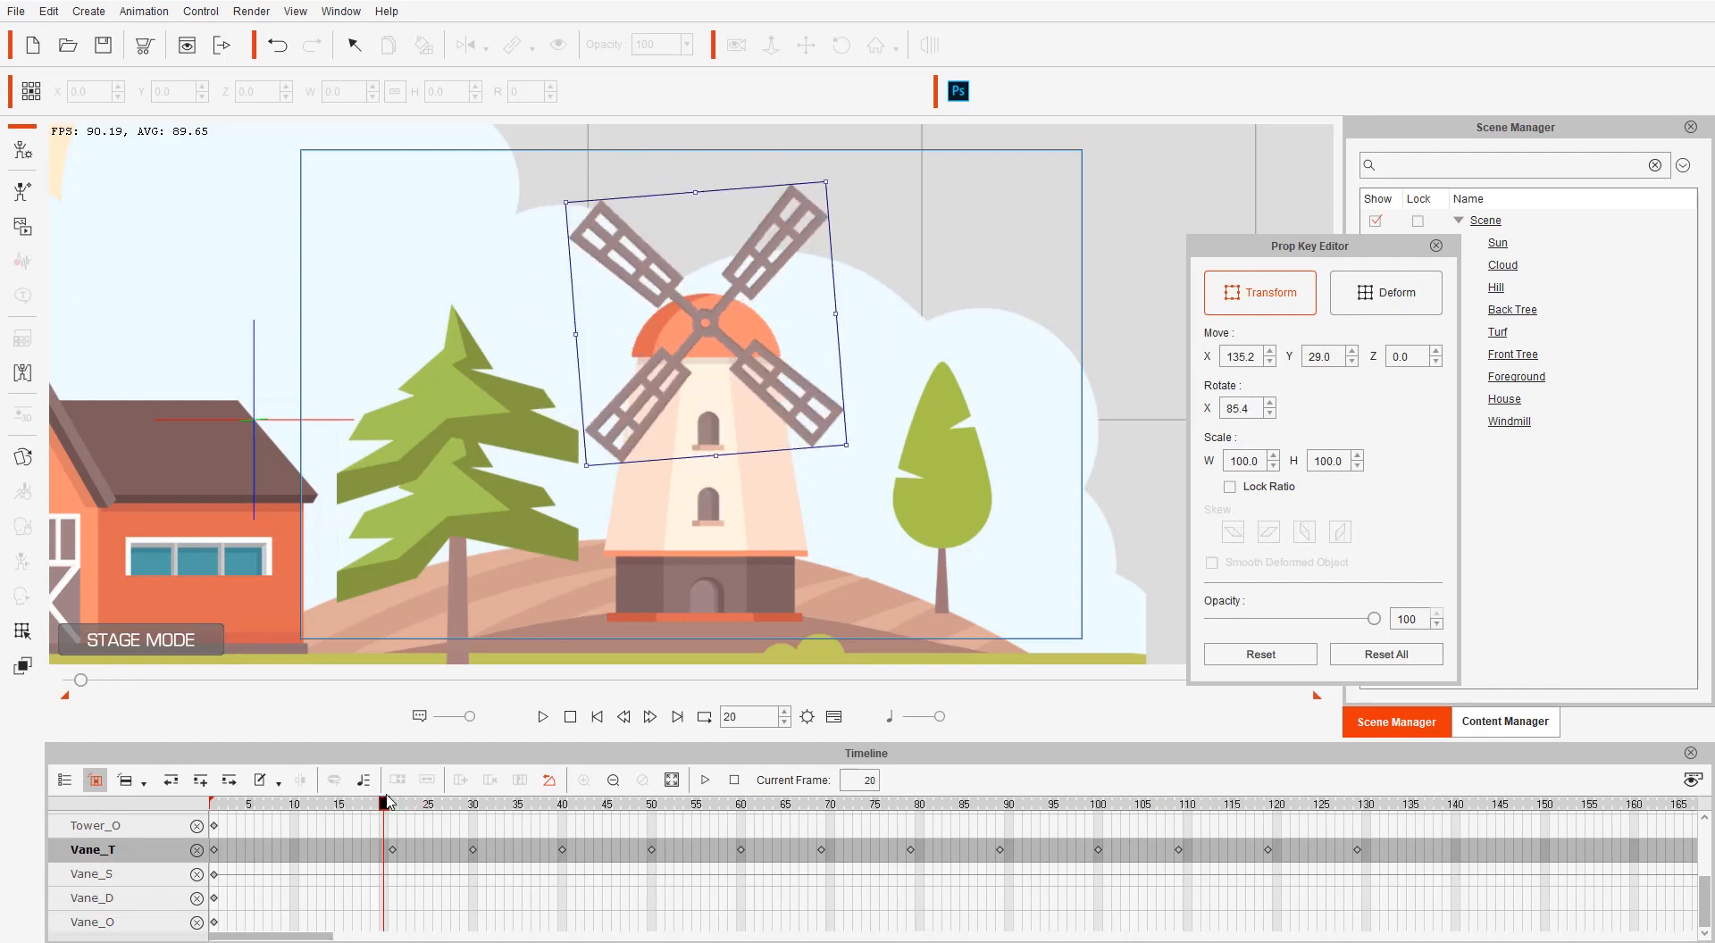
key(space)
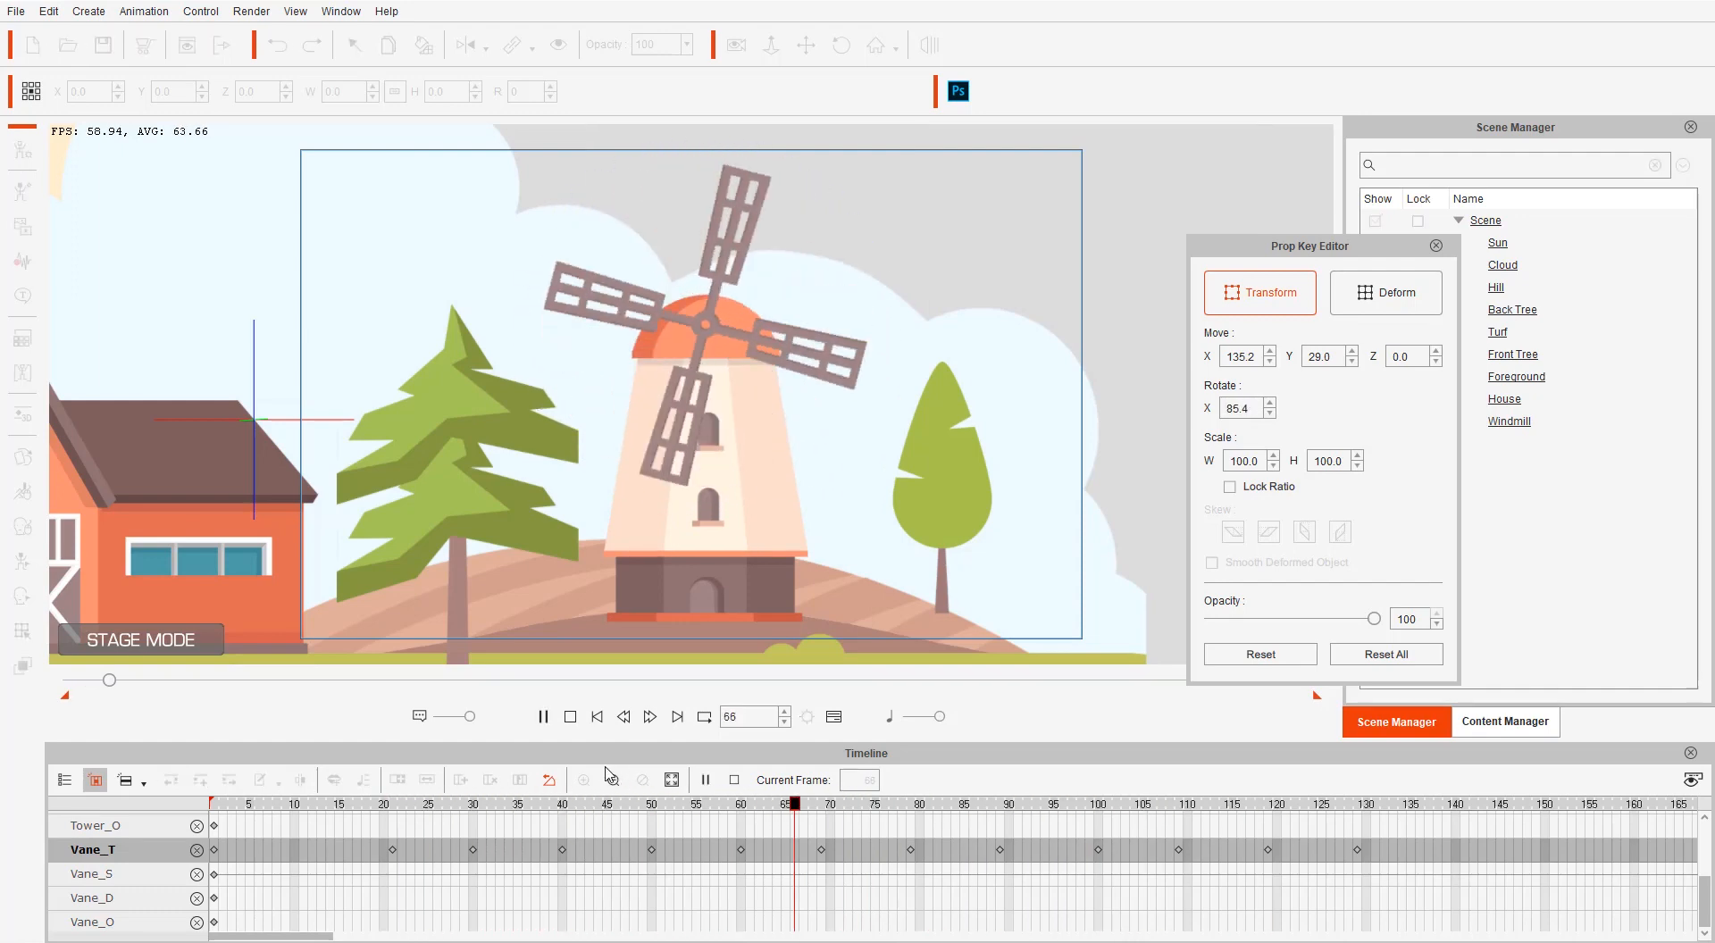
key(space)
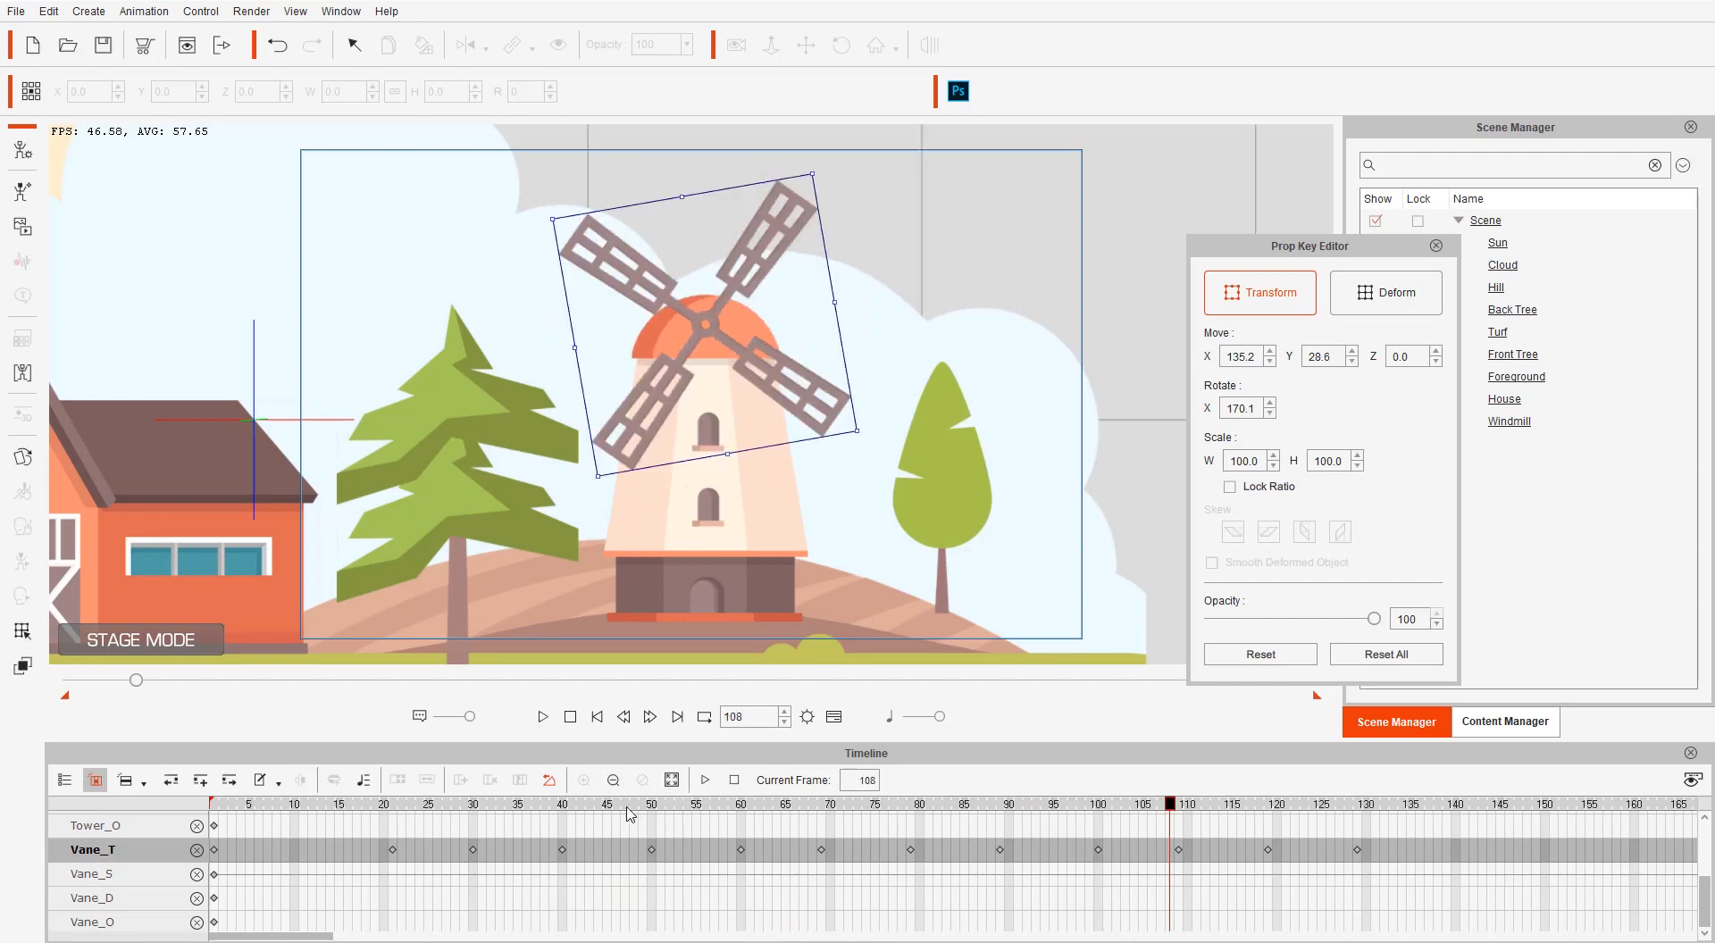
drag(547, 809, 827, 813)
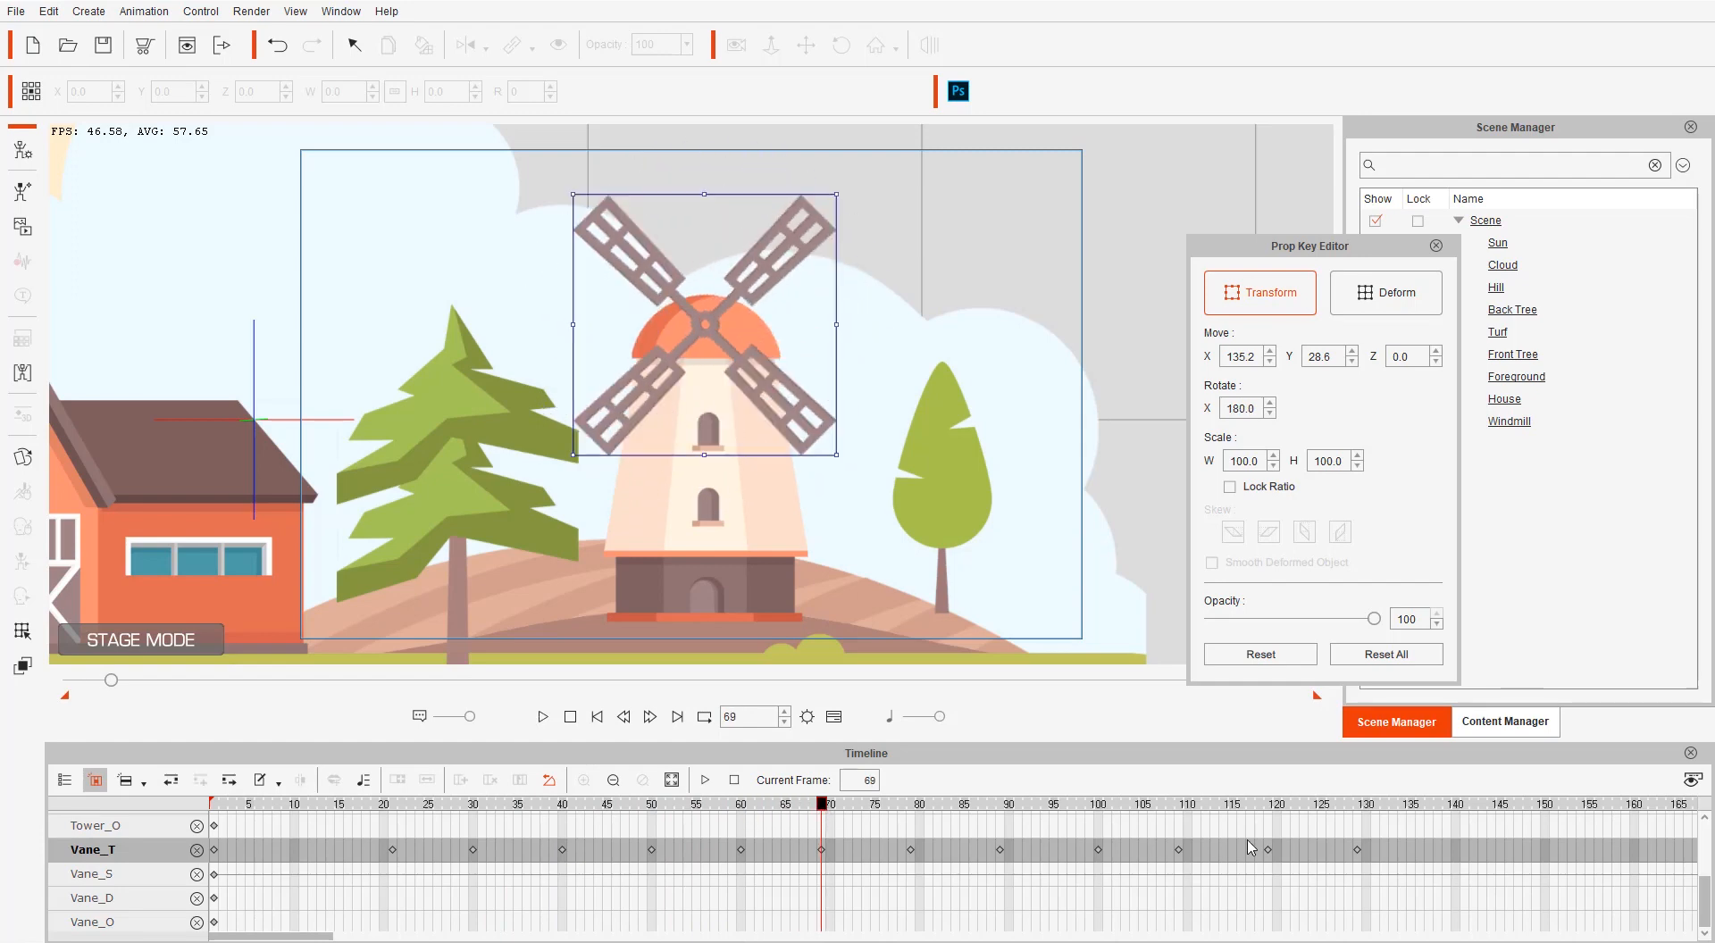
drag(1384, 853, 1009, 853)
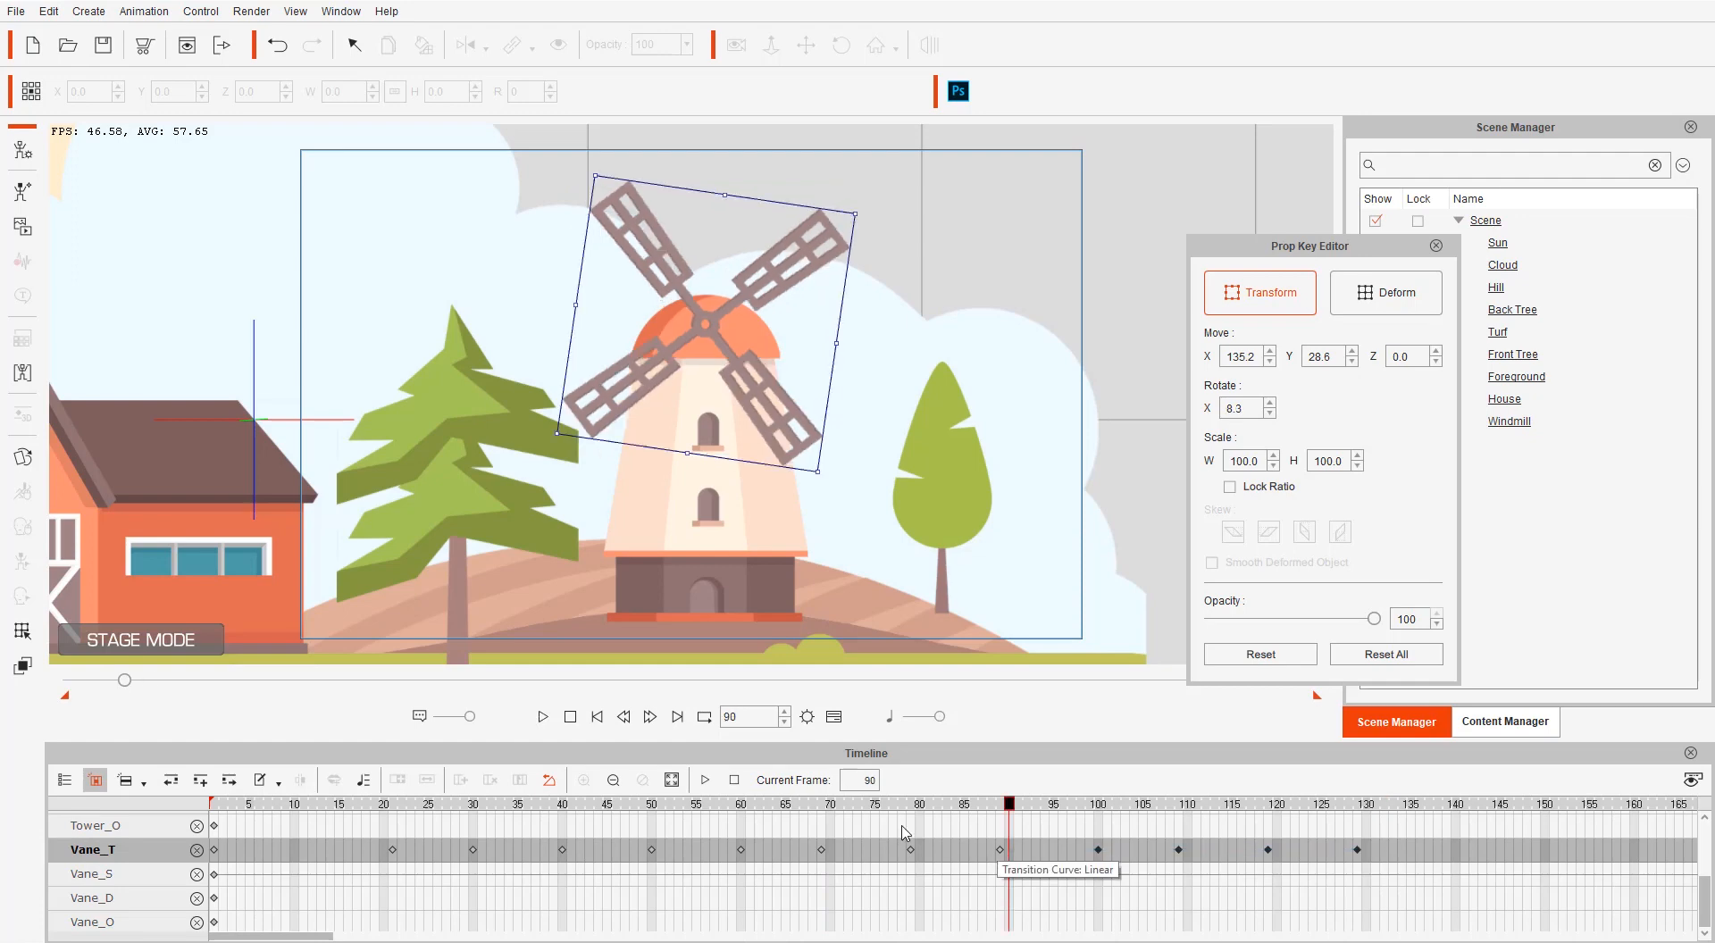
Switch the Vane's sprite to Vane2 on frame 69 with the Sprite Editor
click(825, 809)
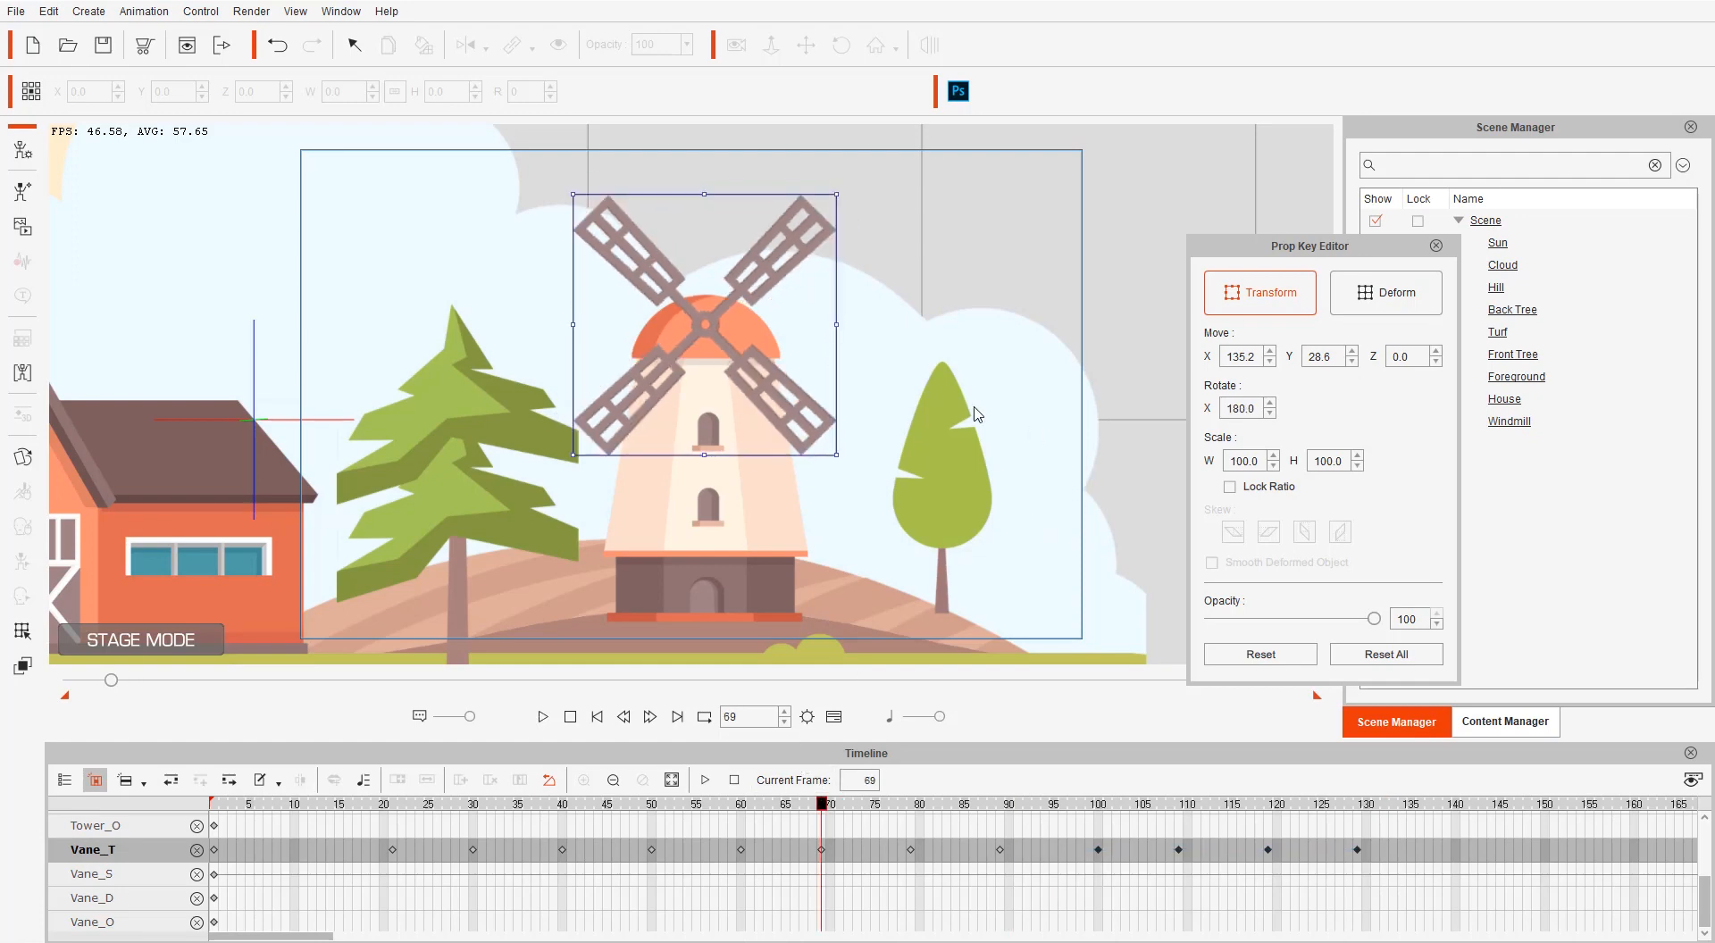
click(27, 457)
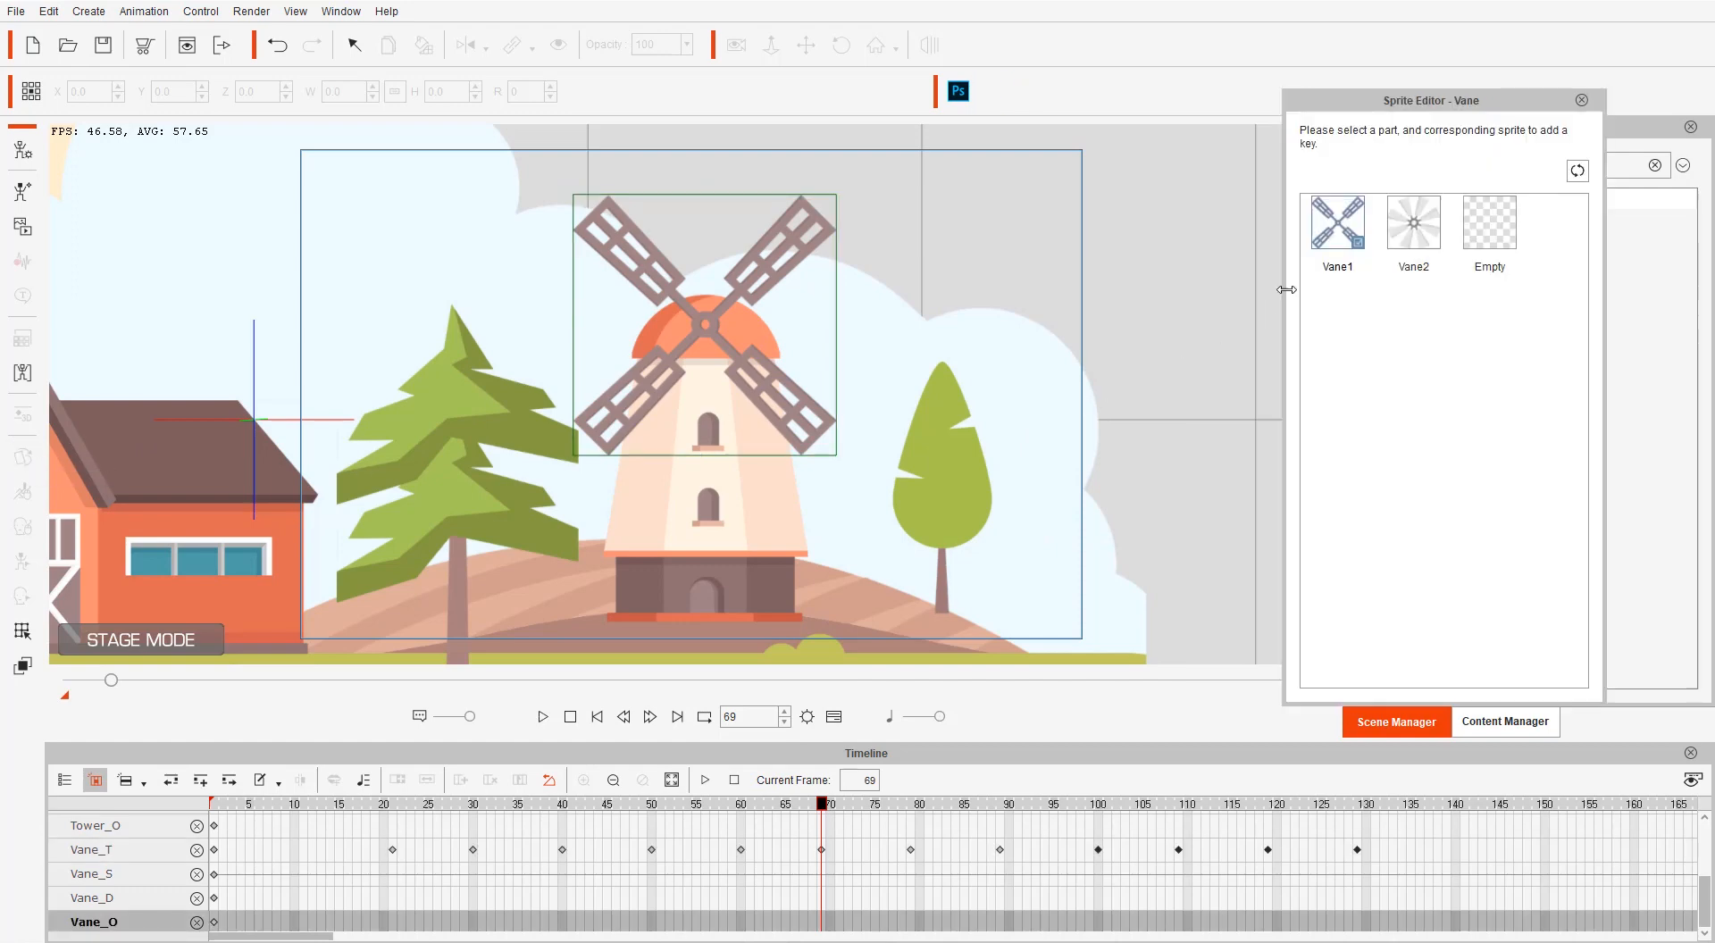
click(1414, 223)
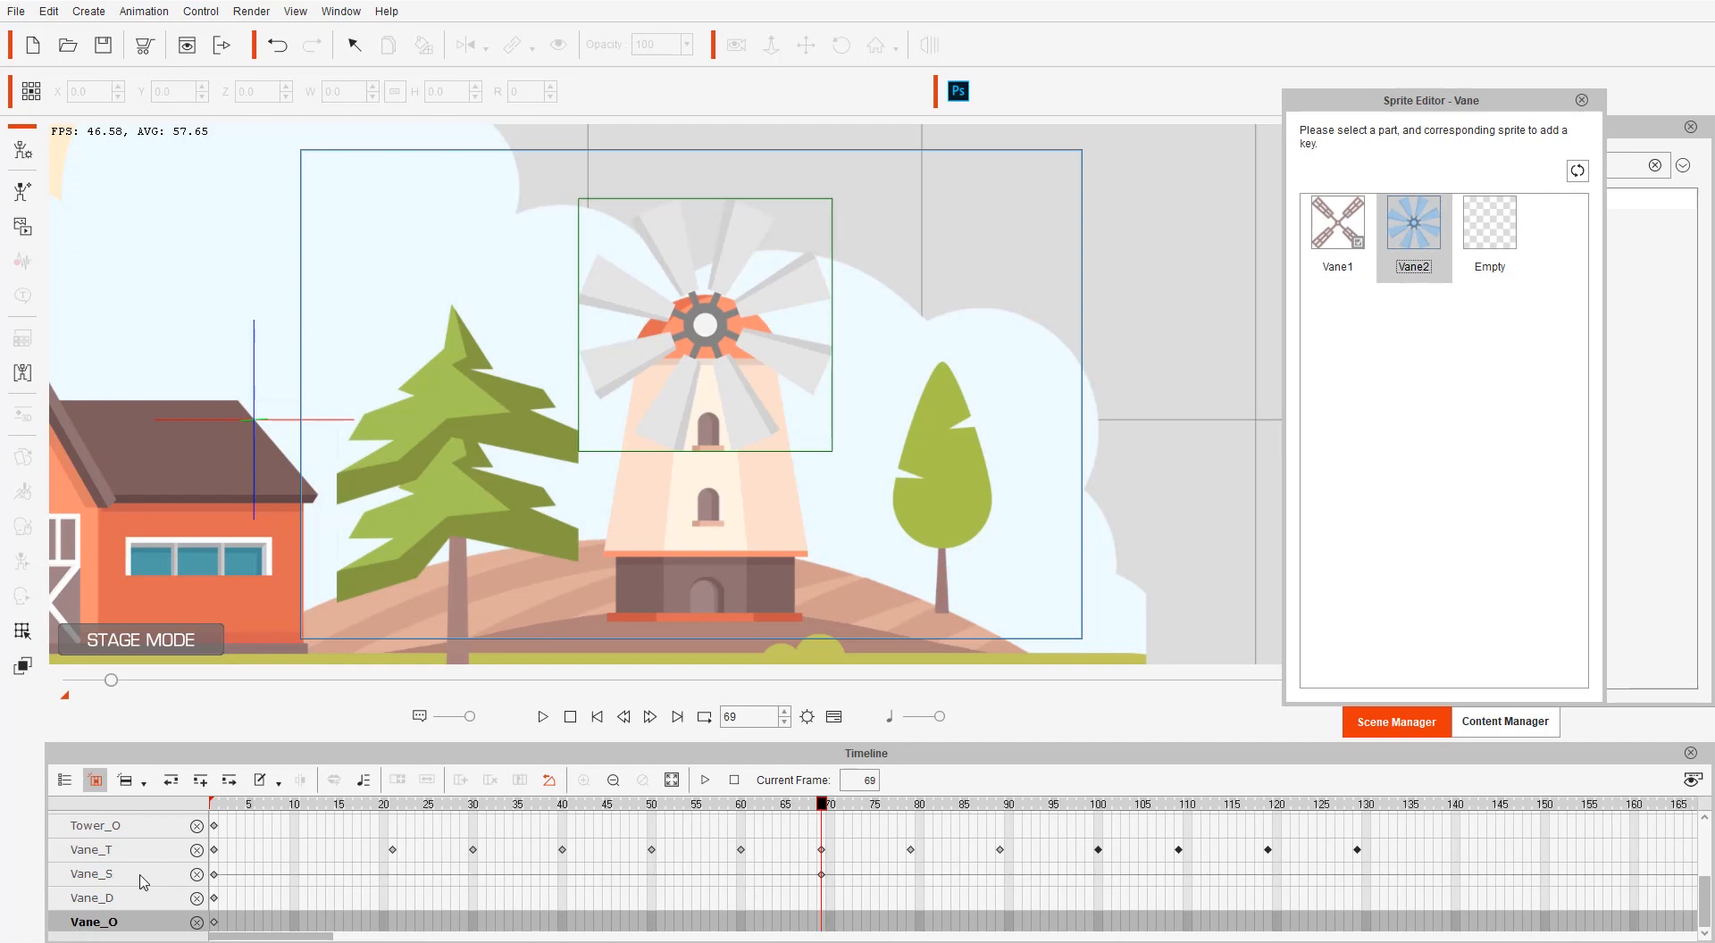
Play back the Vane's sprite change from frame 1 and again from frame 21, and close the Sprite Editor
click(809, 806)
drag(805, 809, 604, 807)
click(569, 717)
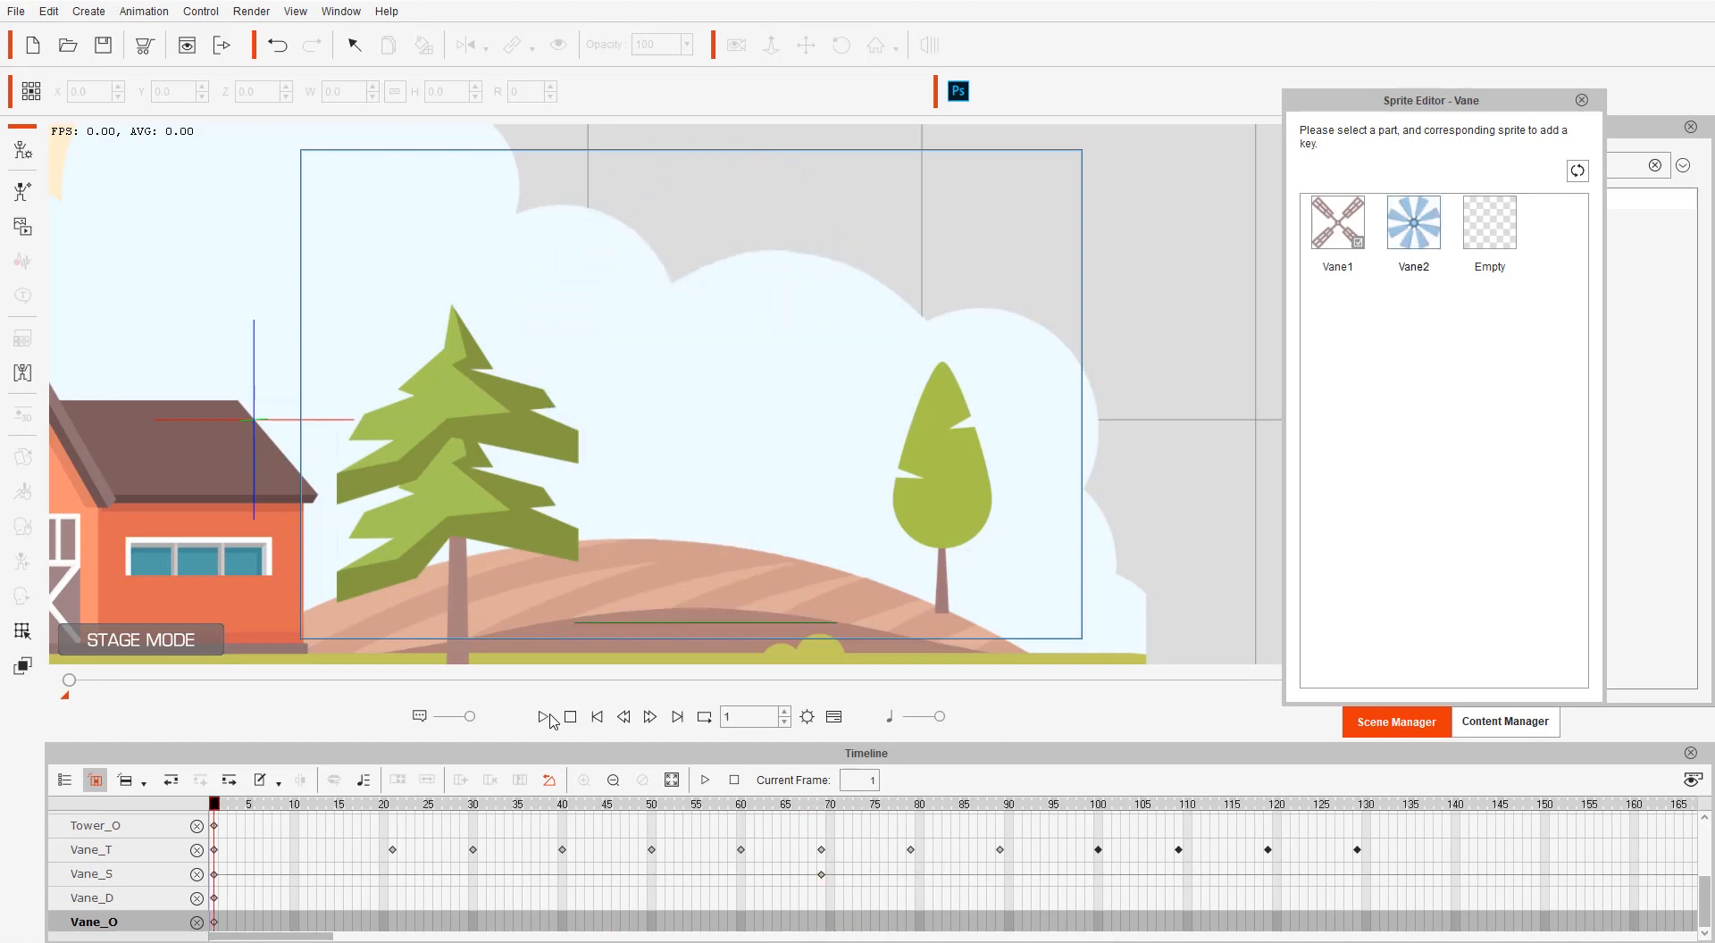
click(543, 717)
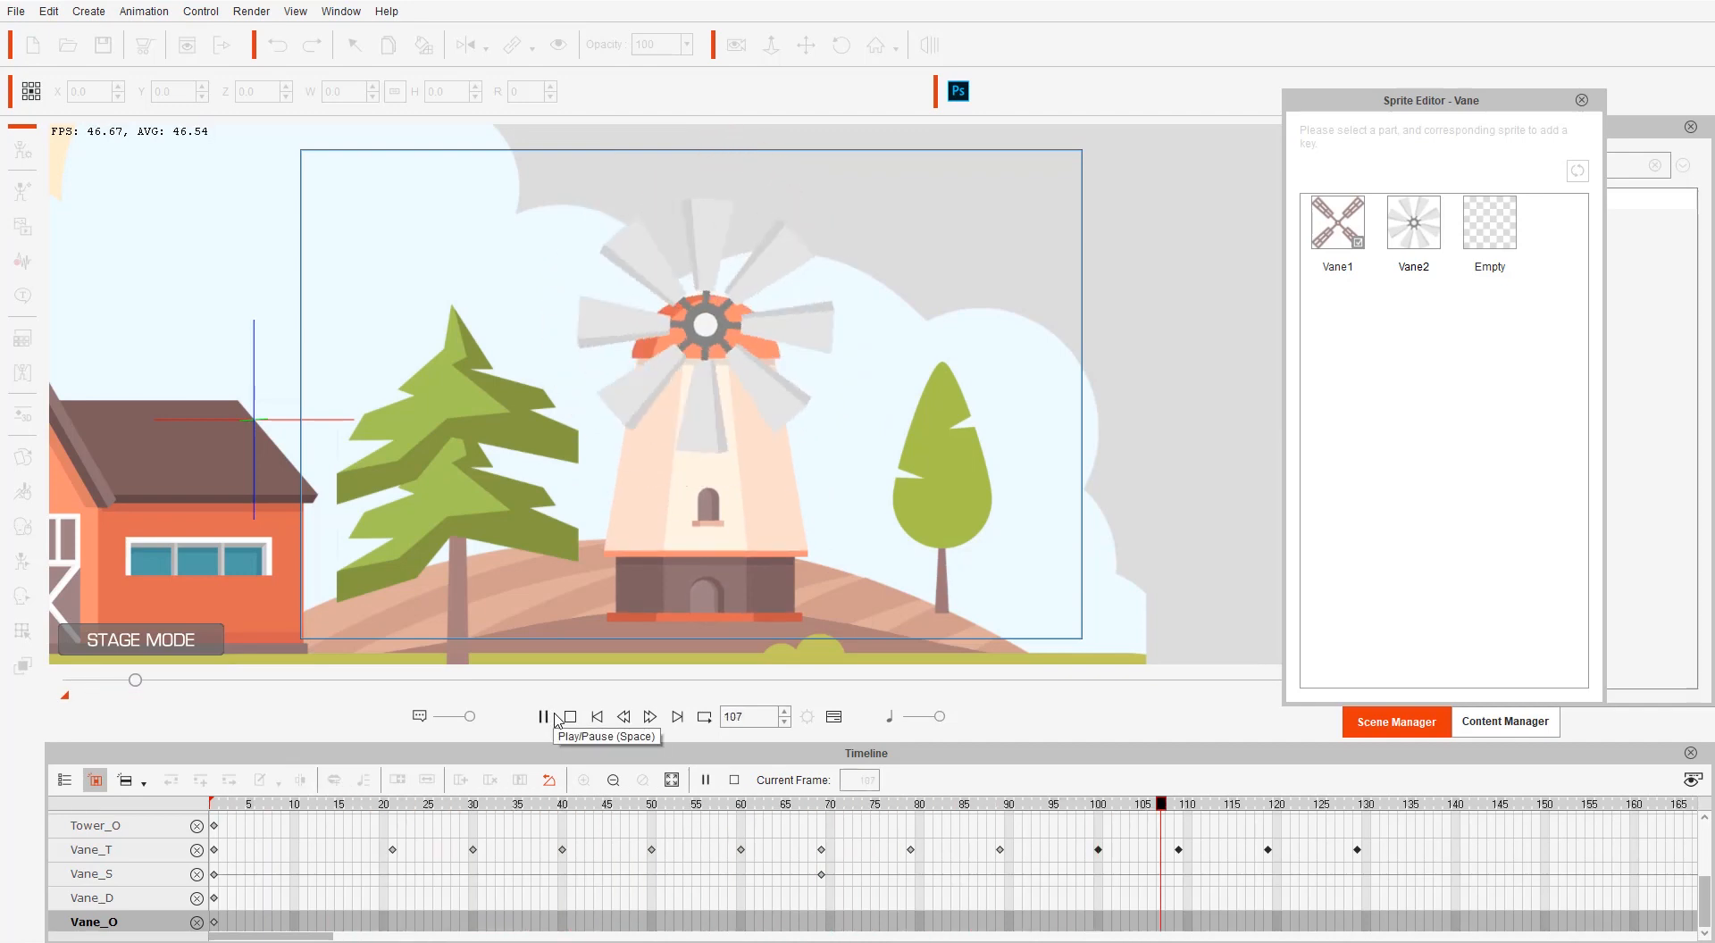
click(553, 718)
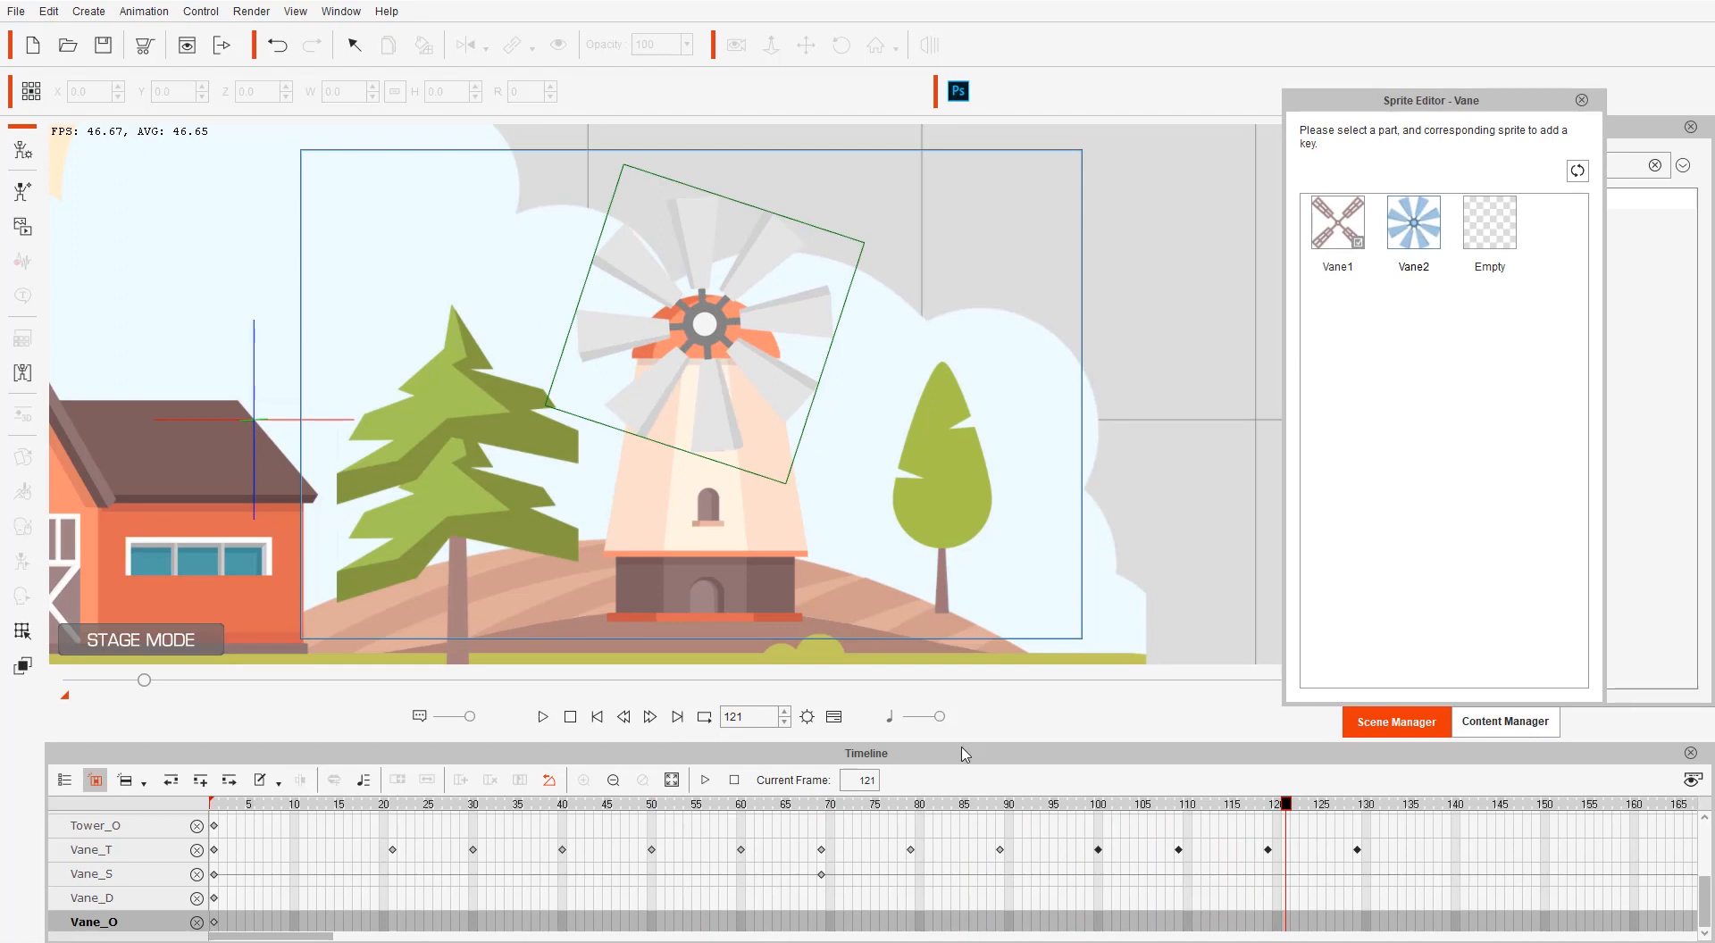
click(404, 804)
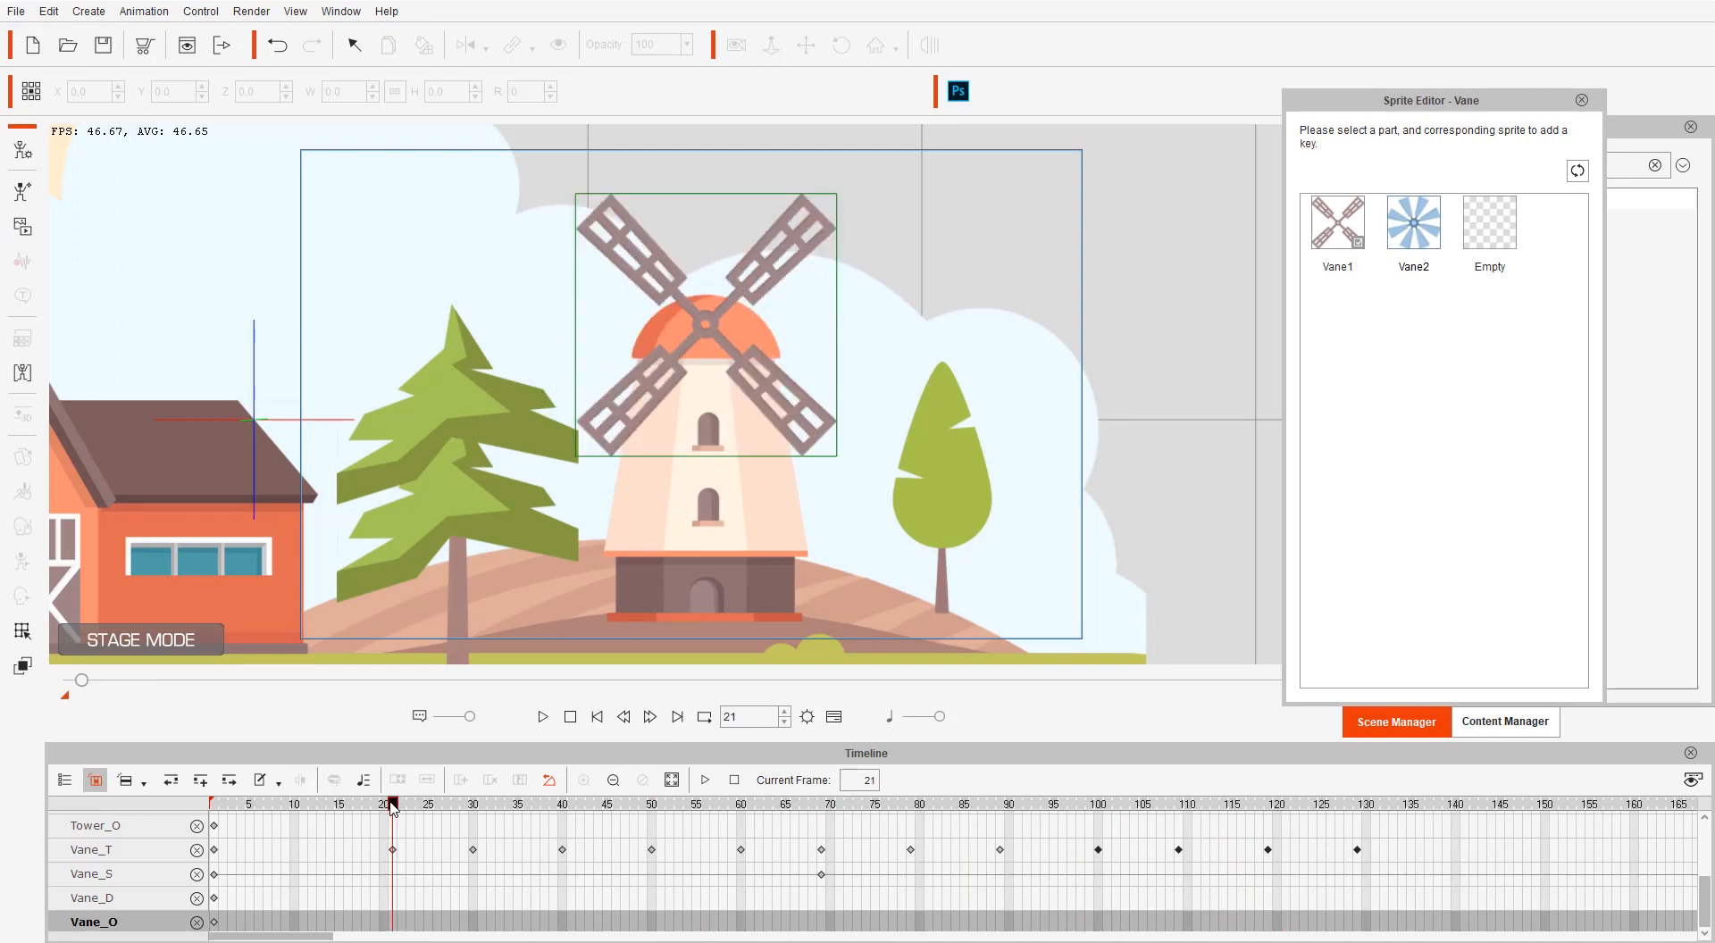
key(space)
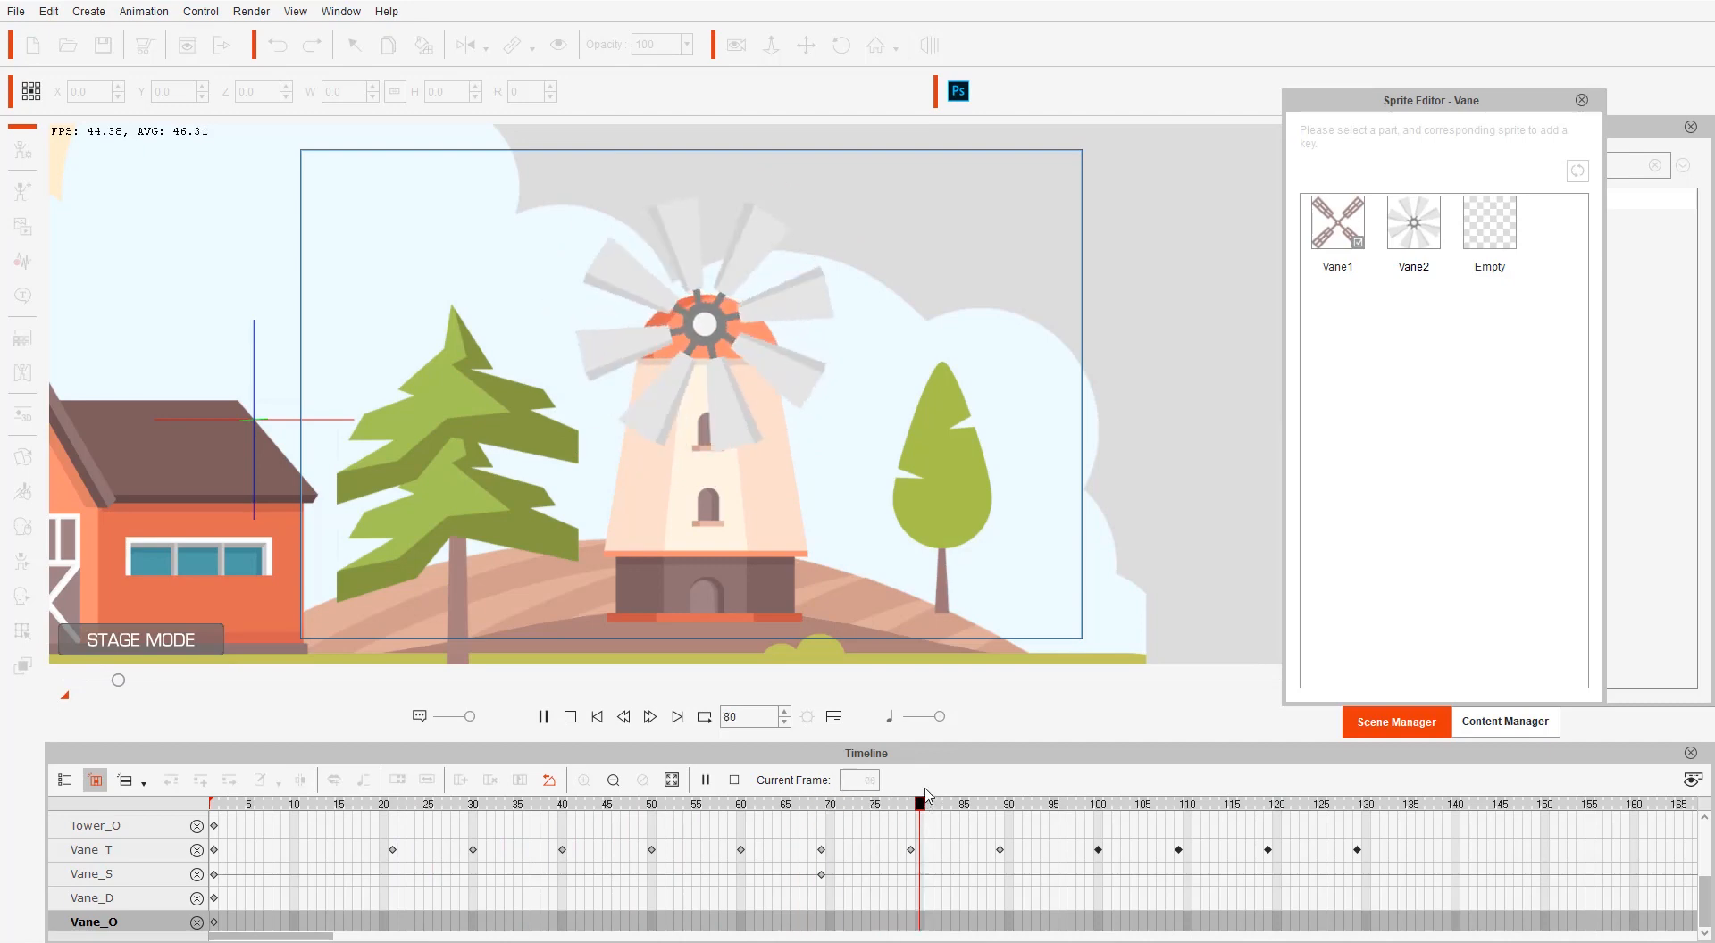
key(space)
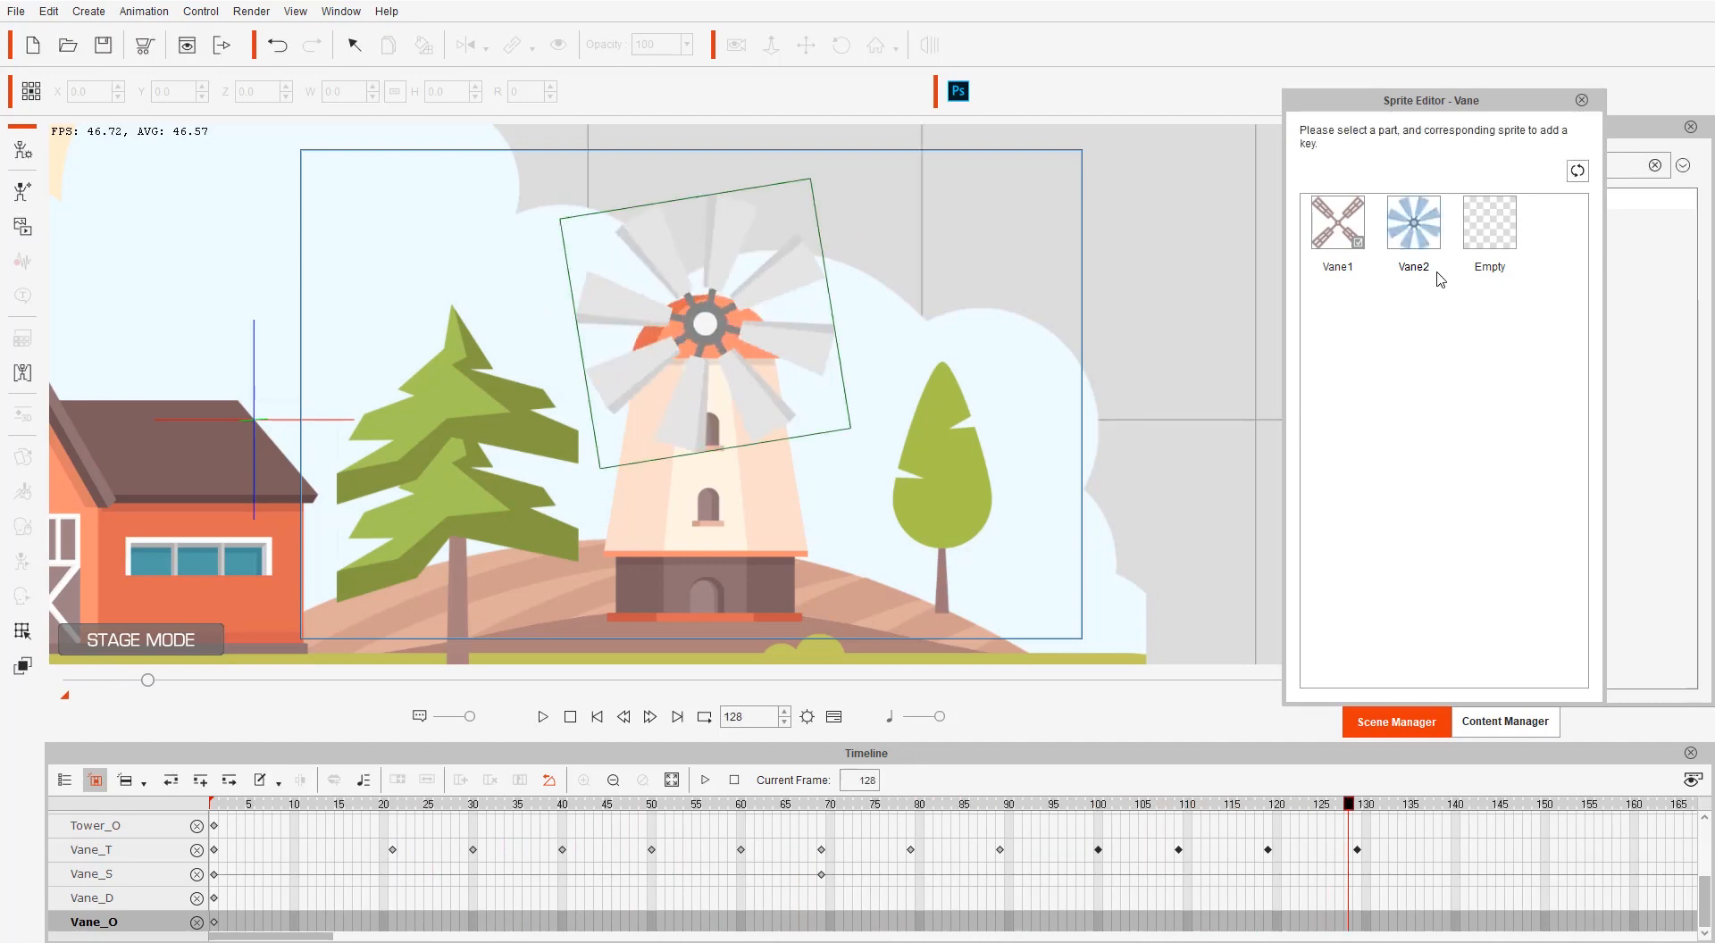
click(1582, 100)
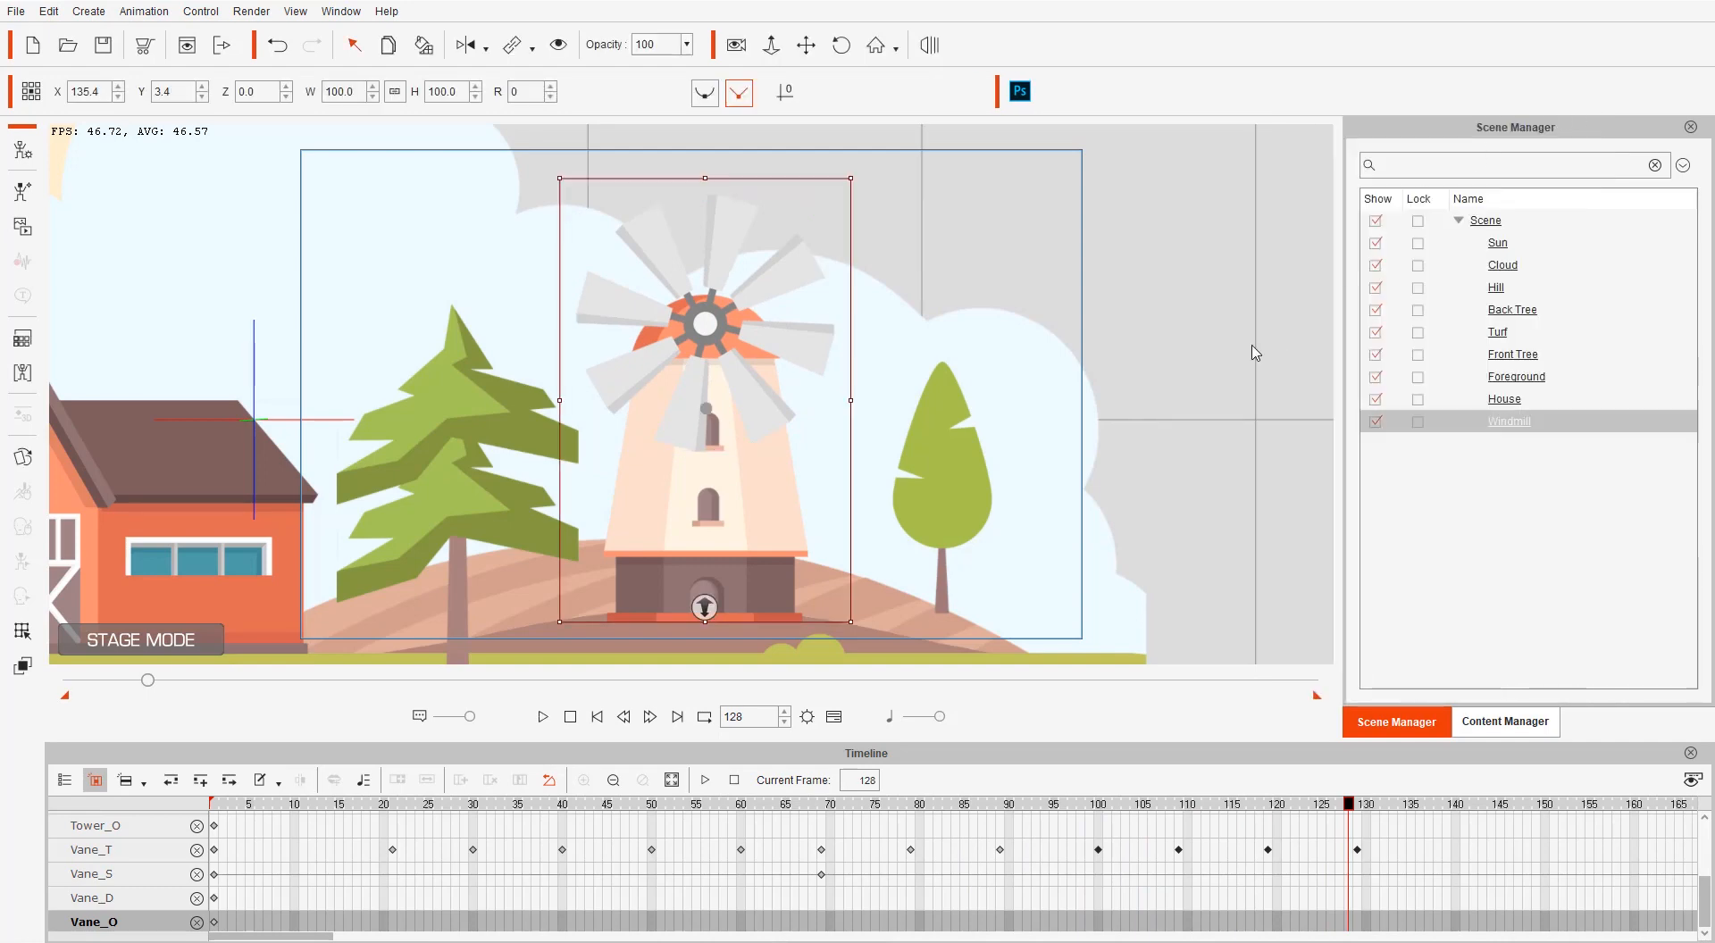
Switch to Farm.psd in Photoshop, select the Windmill's RL_Image group and collapse its Vane subgroup
key(alt+Tab)
key(alt+Tab)
key(alt+Tab)
key(alt+Tab)
key(alt+Tab)
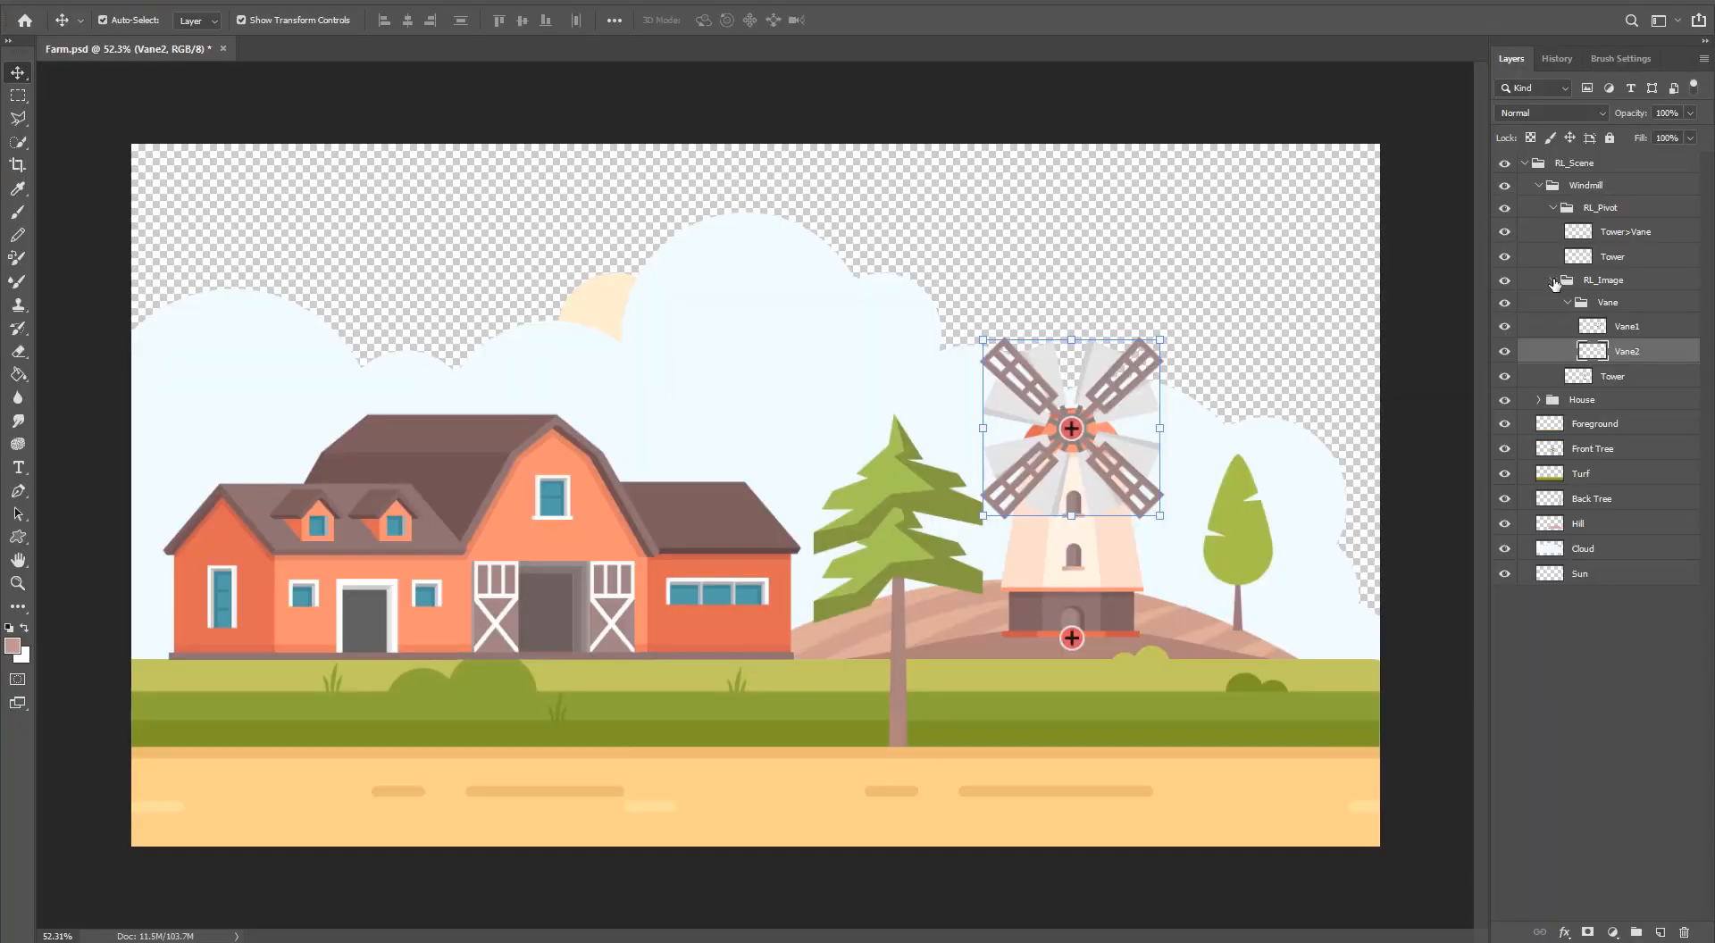
click(1559, 281)
click(1552, 280)
click(1555, 281)
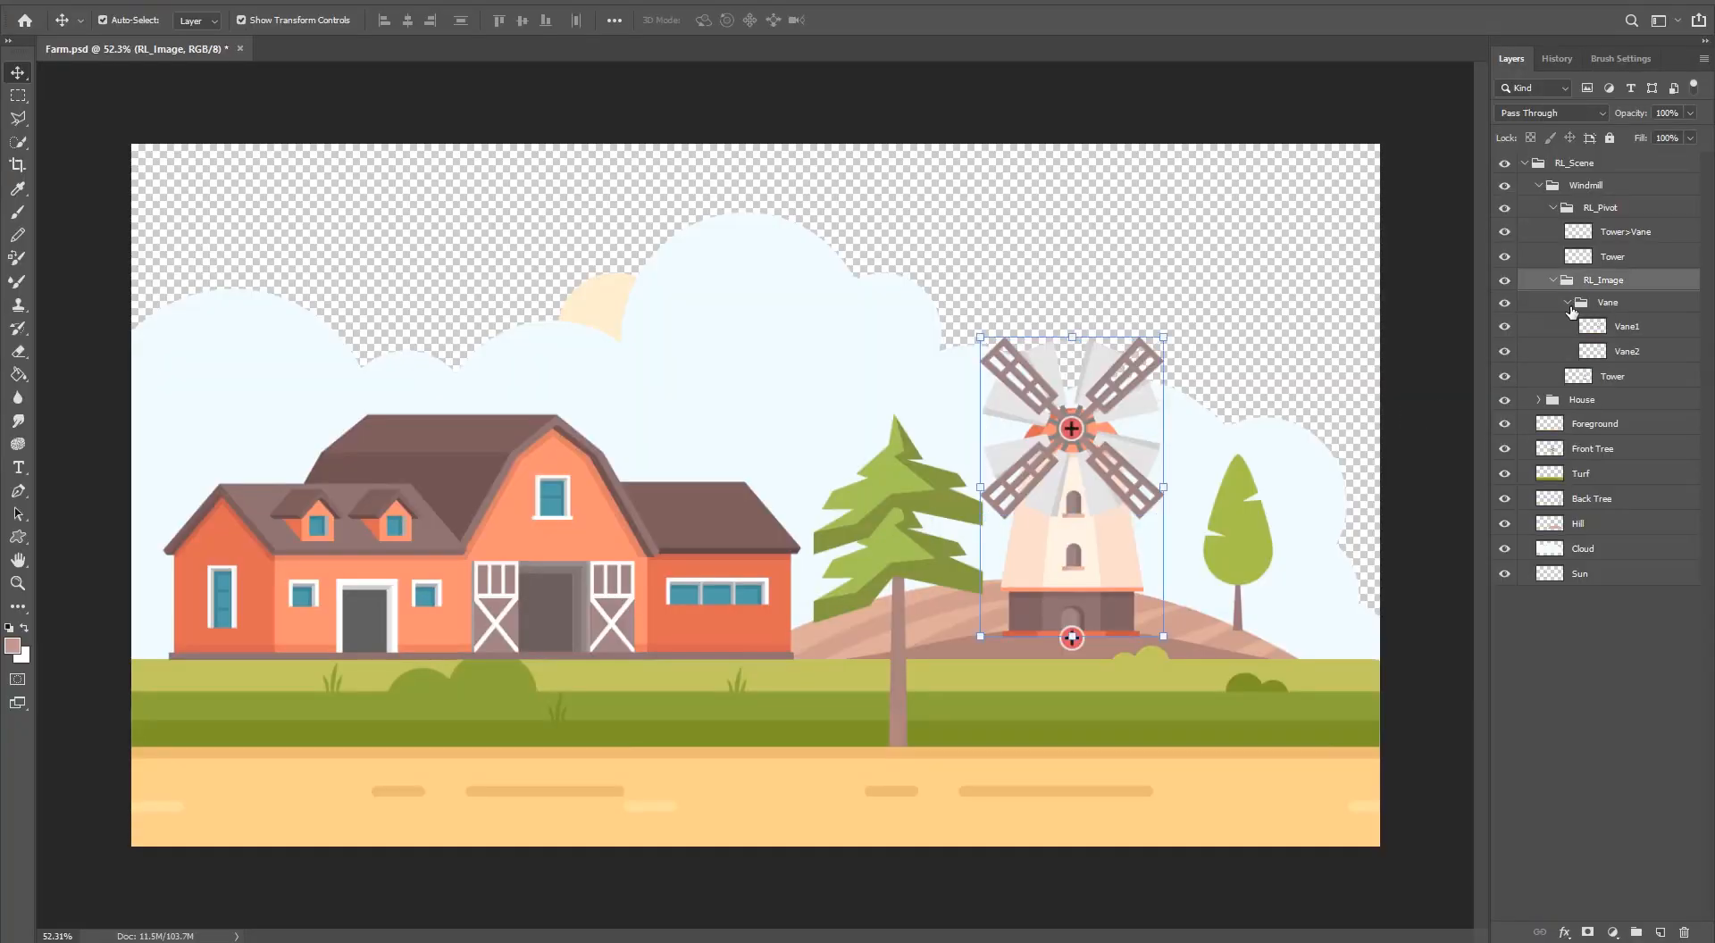
click(1569, 304)
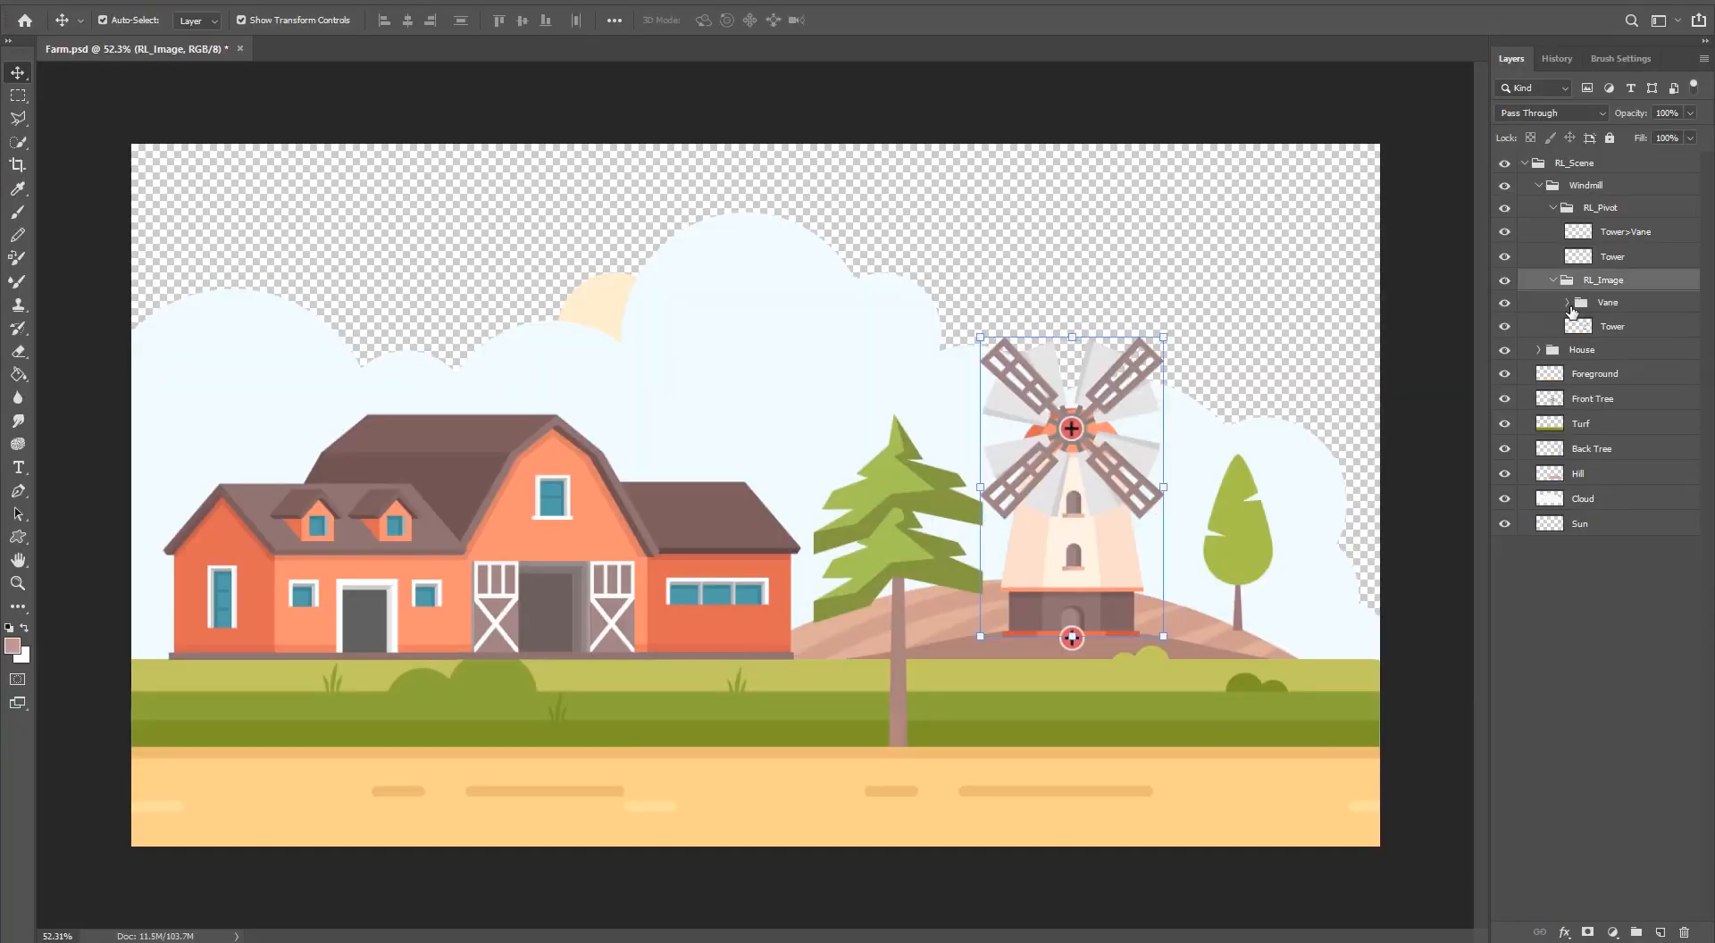
Select the Windmill group, then collapse and select its RL_Pivot group to review the pivot structure
click(1554, 188)
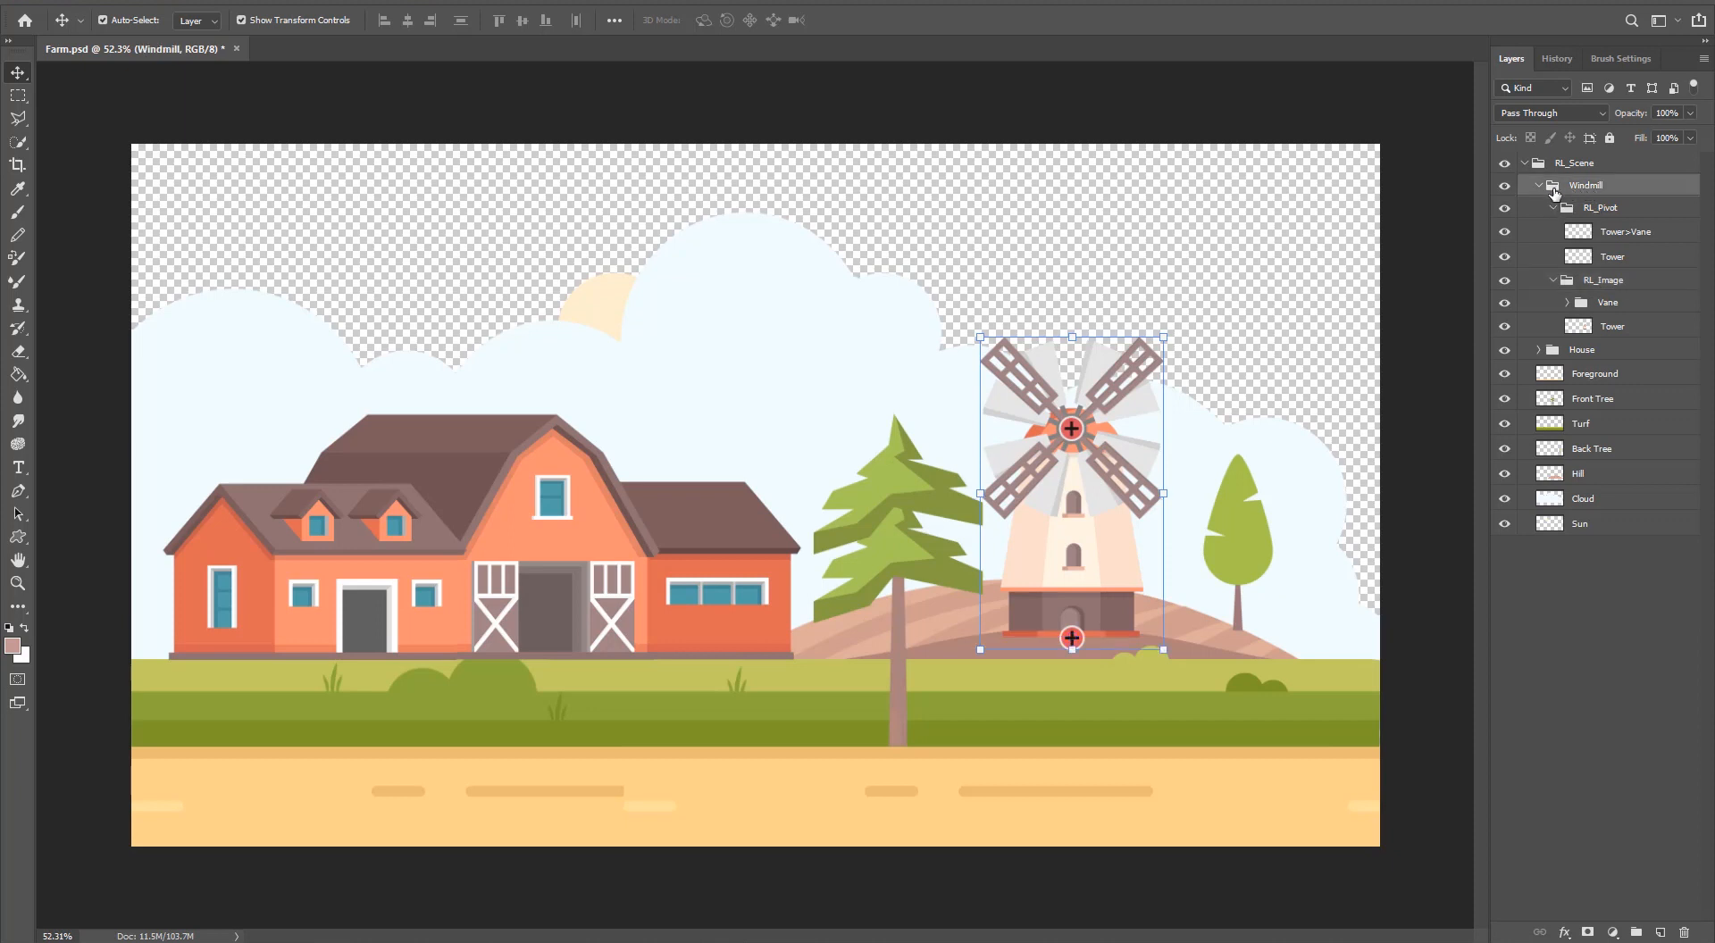
click(1554, 209)
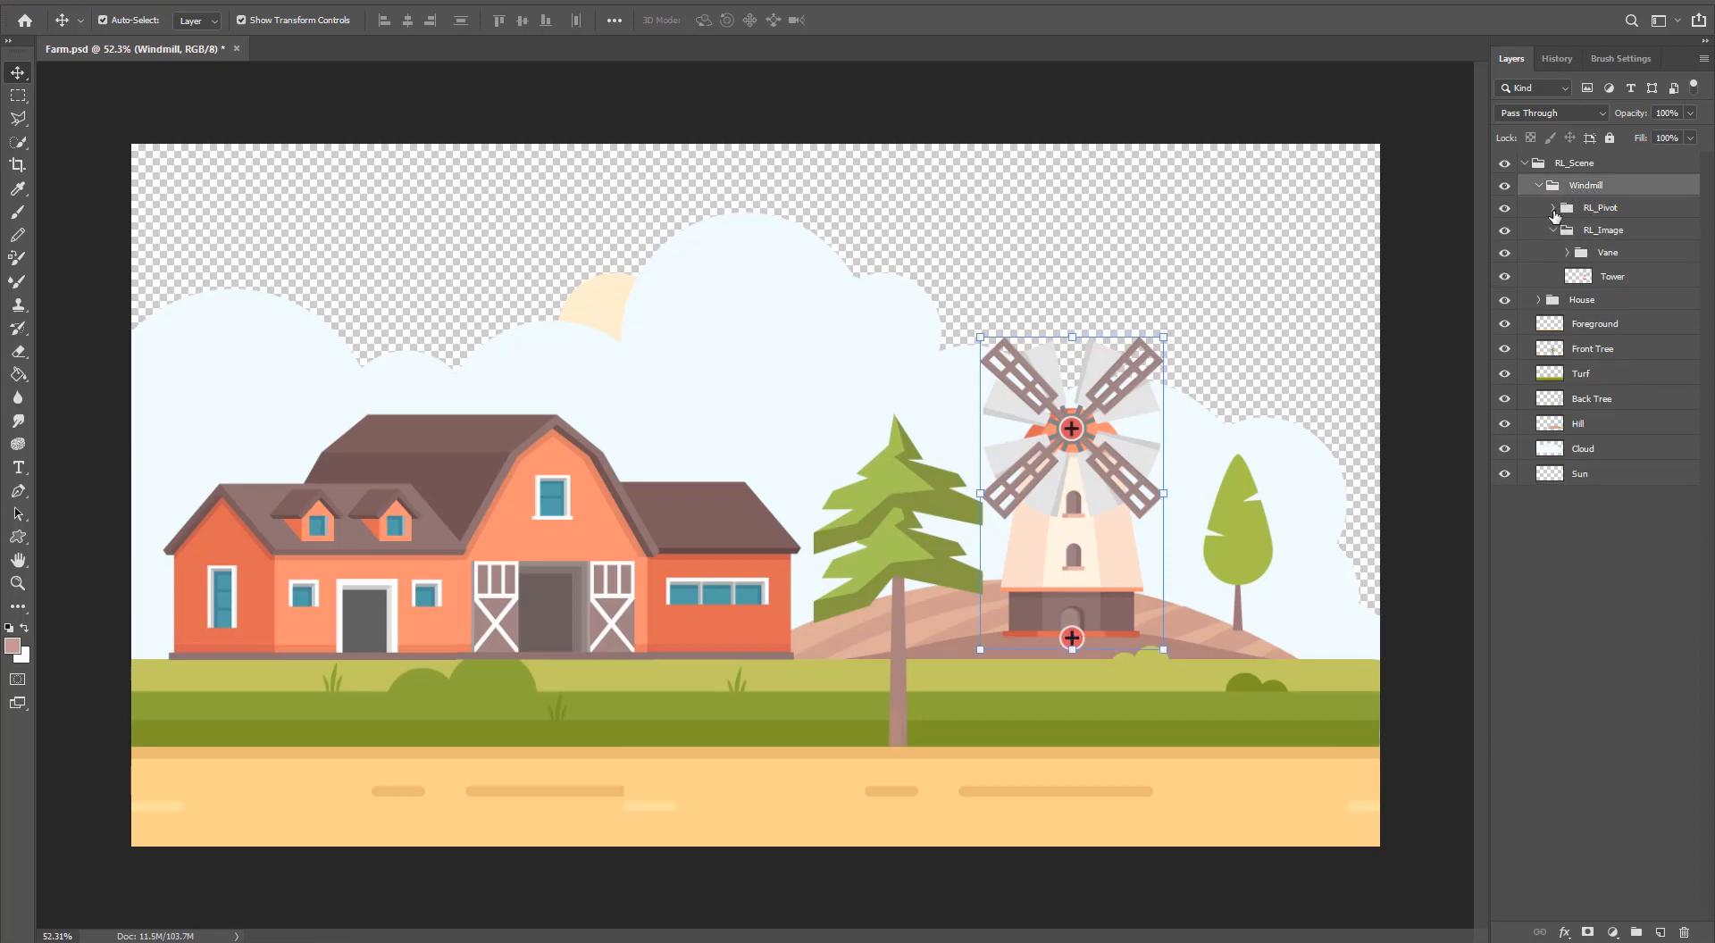
click(1605, 211)
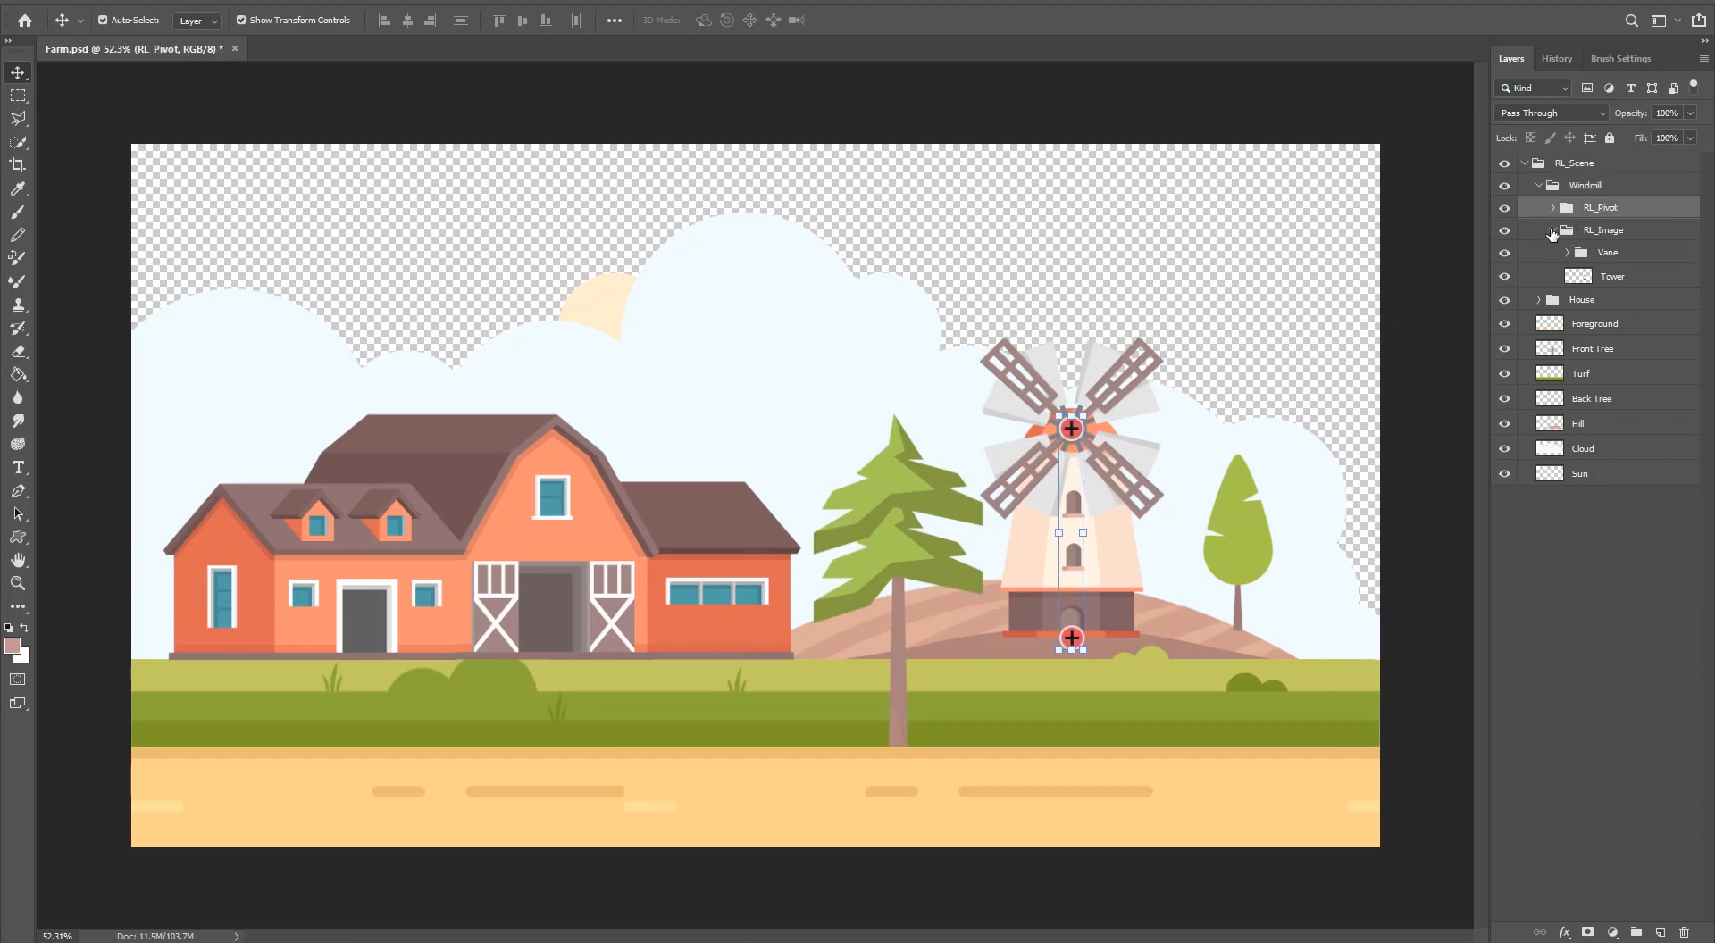
Expand the Vane subgroup to inspect its Vane1 and Vane2 layers, selecting Vane1 and finally the RL_Image group
click(1568, 253)
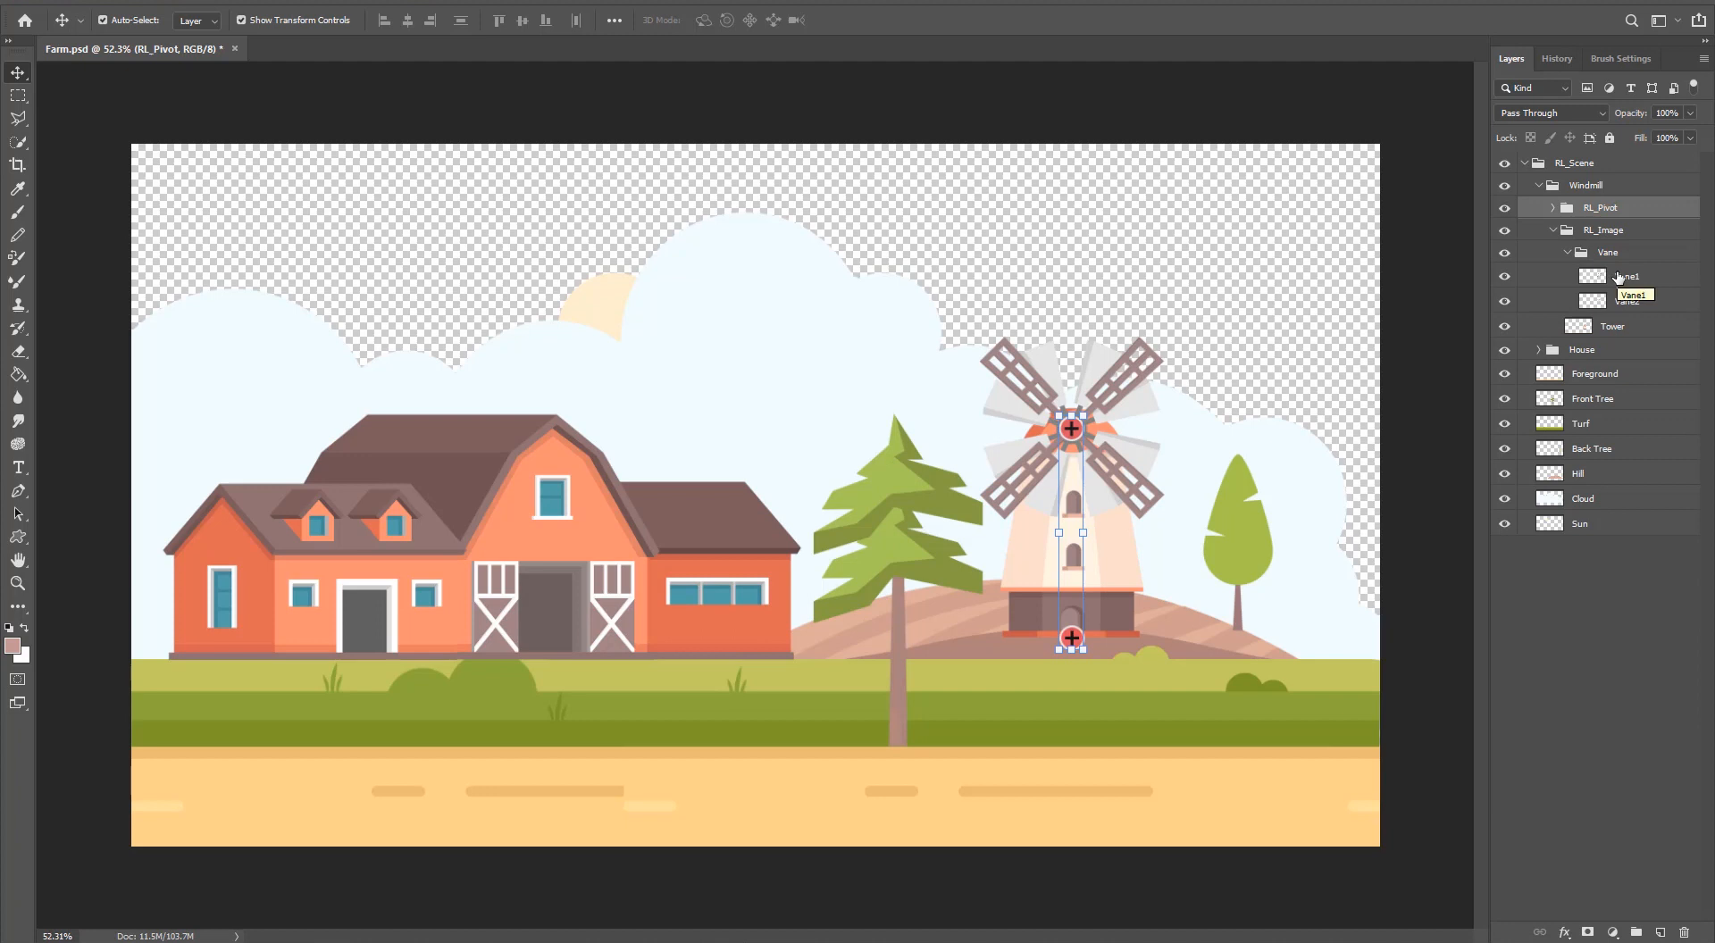
click(1618, 278)
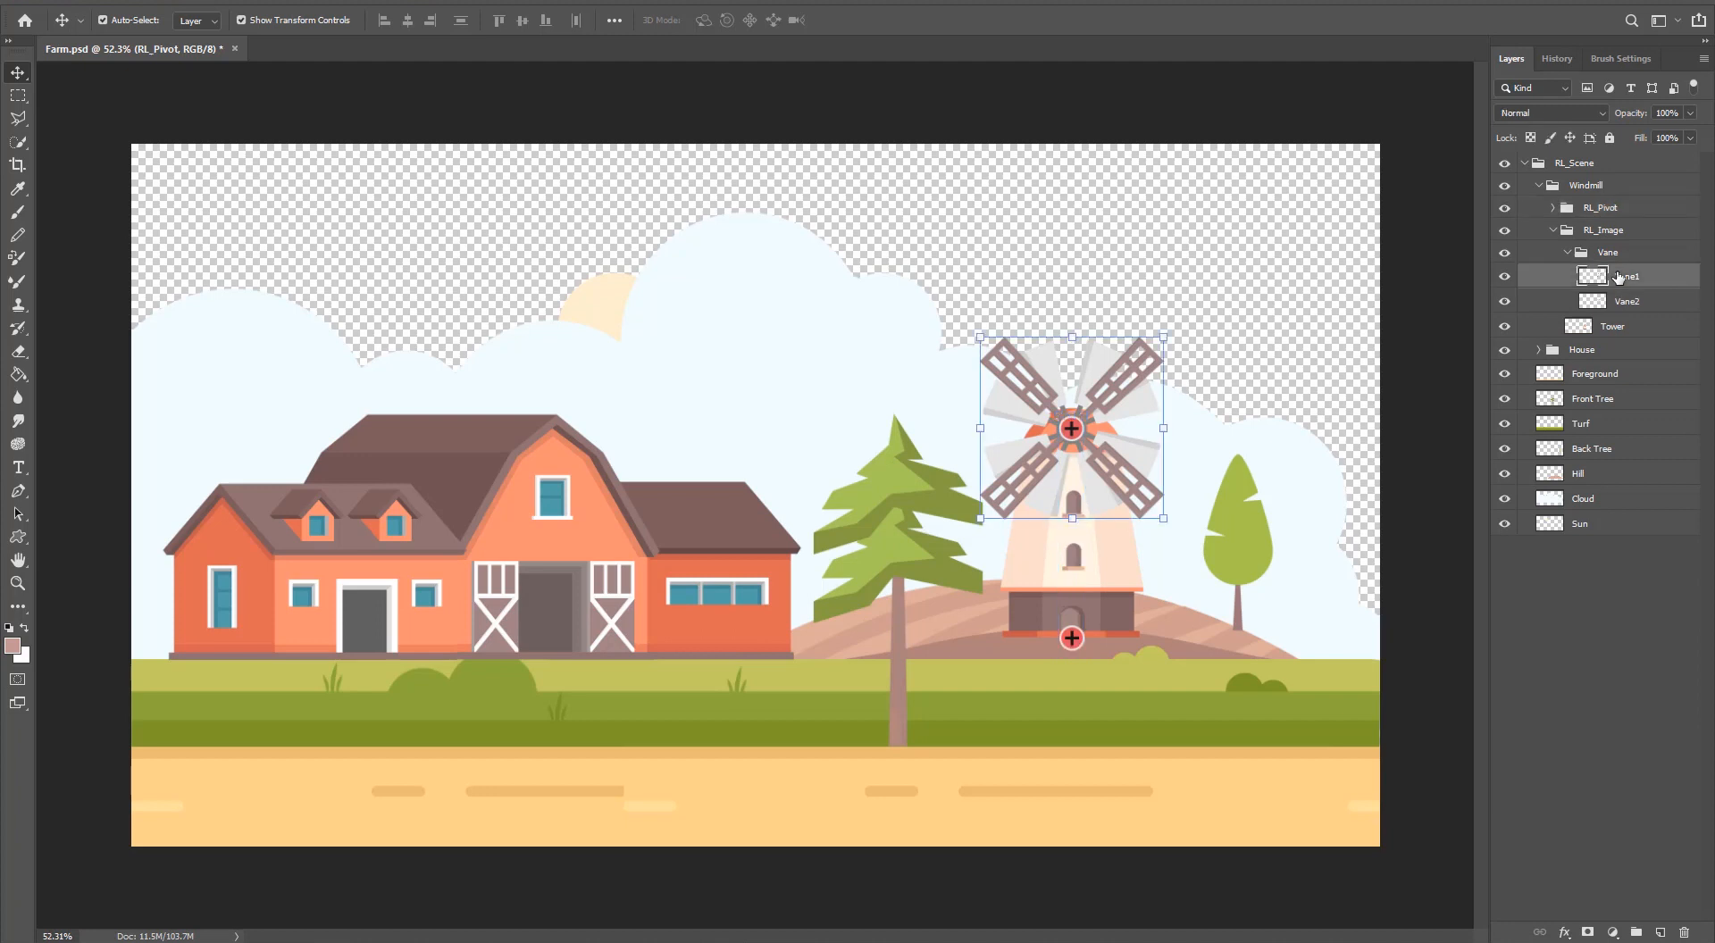
click(1602, 235)
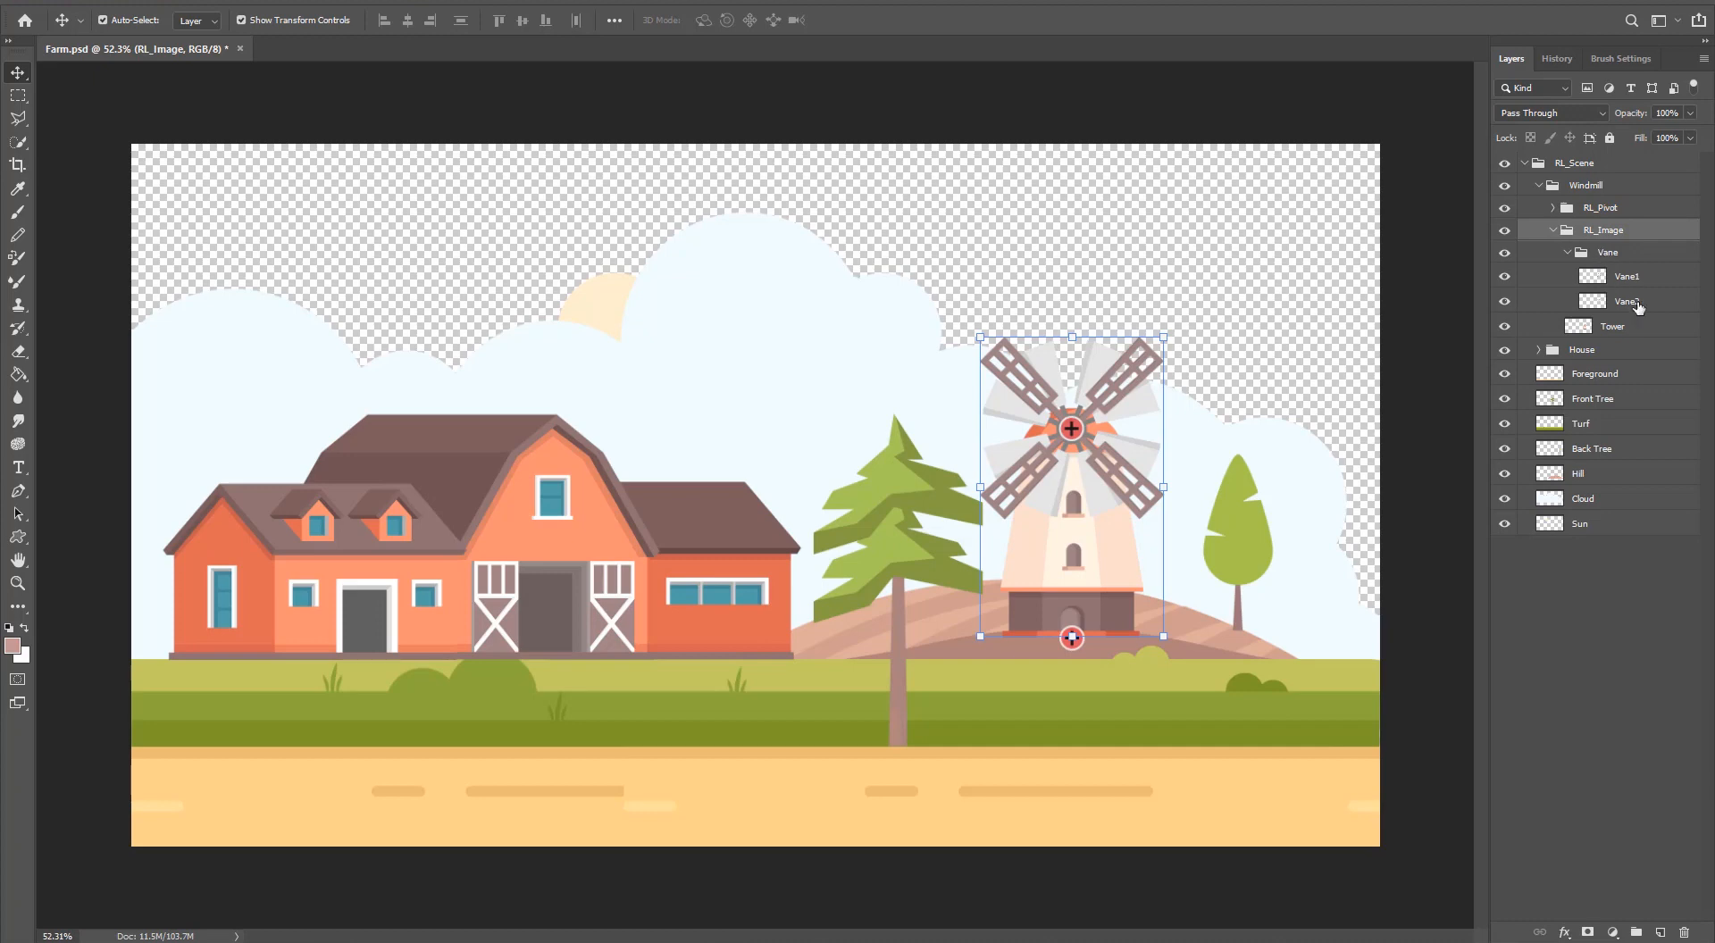